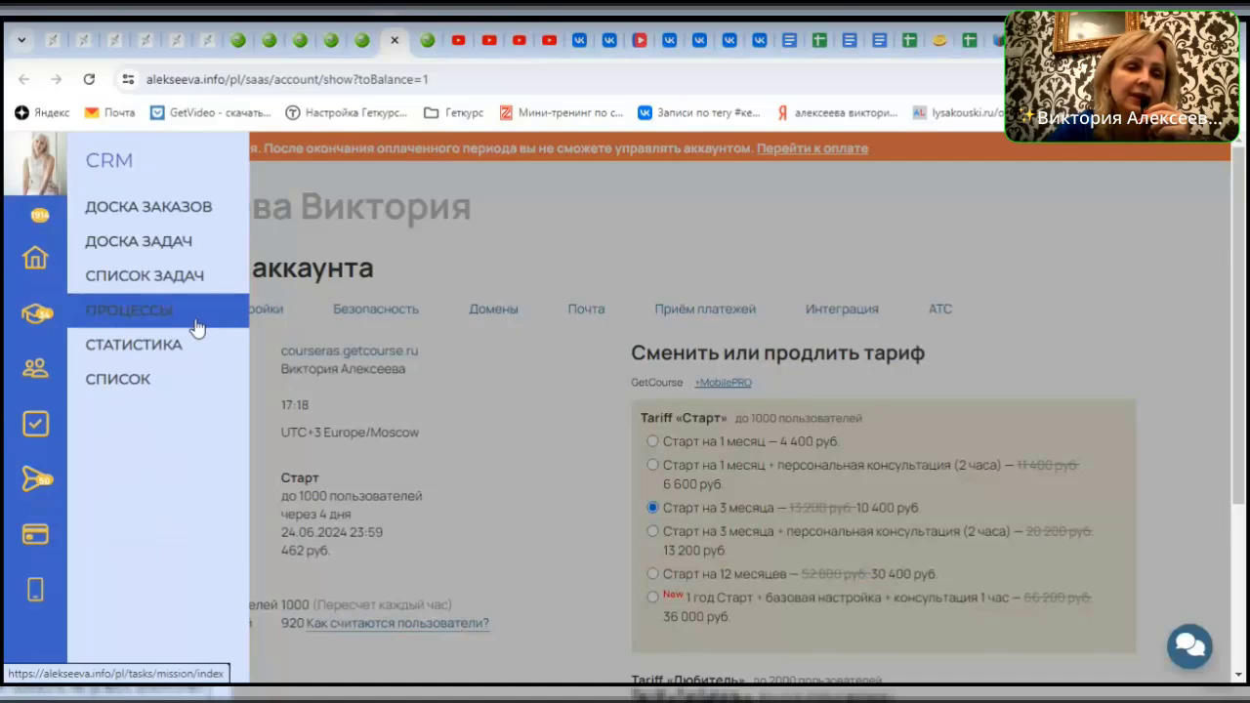
Open the CRM business processes list and look over the active processes and their tags
click(144, 320)
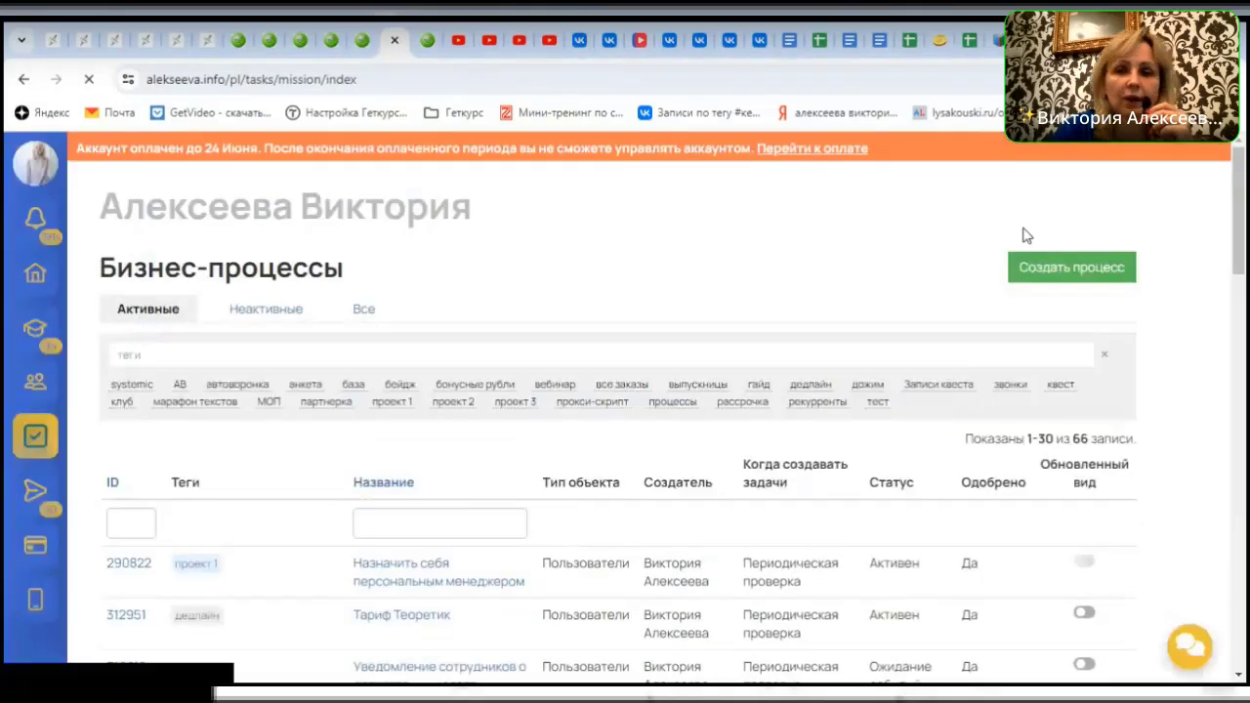
scroll(1190, 306, down, 1)
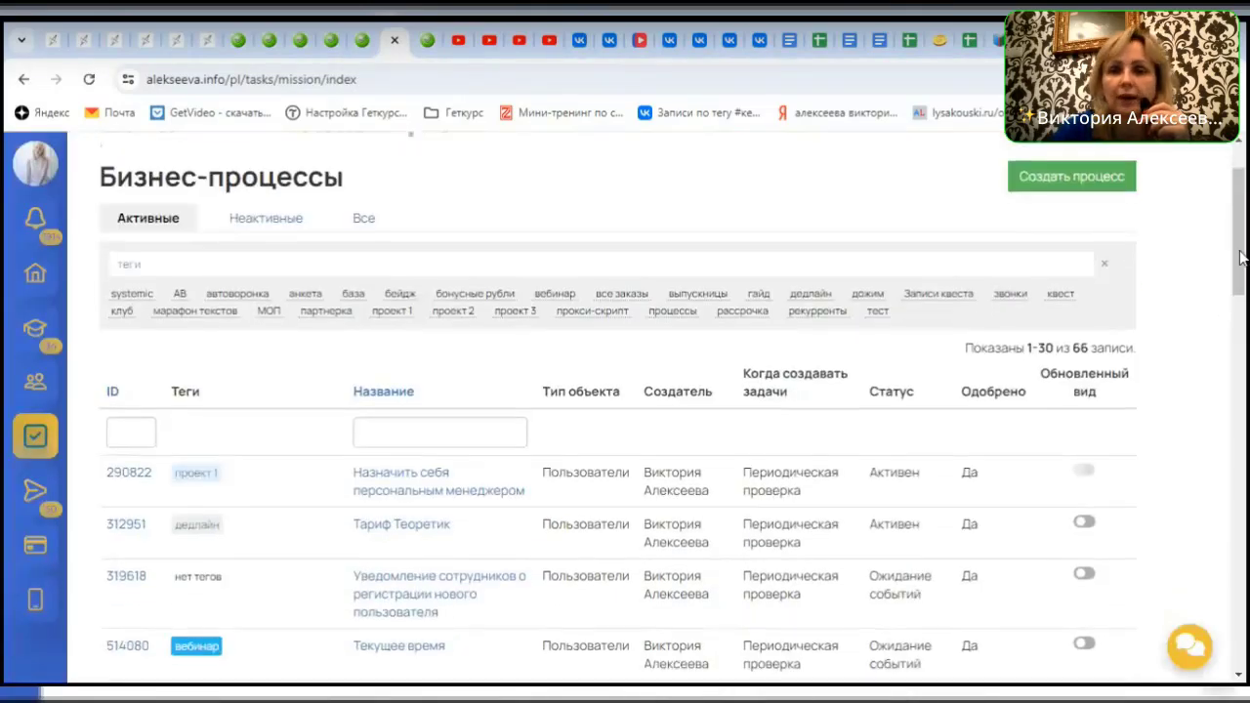
drag(1235, 250, 1236, 247)
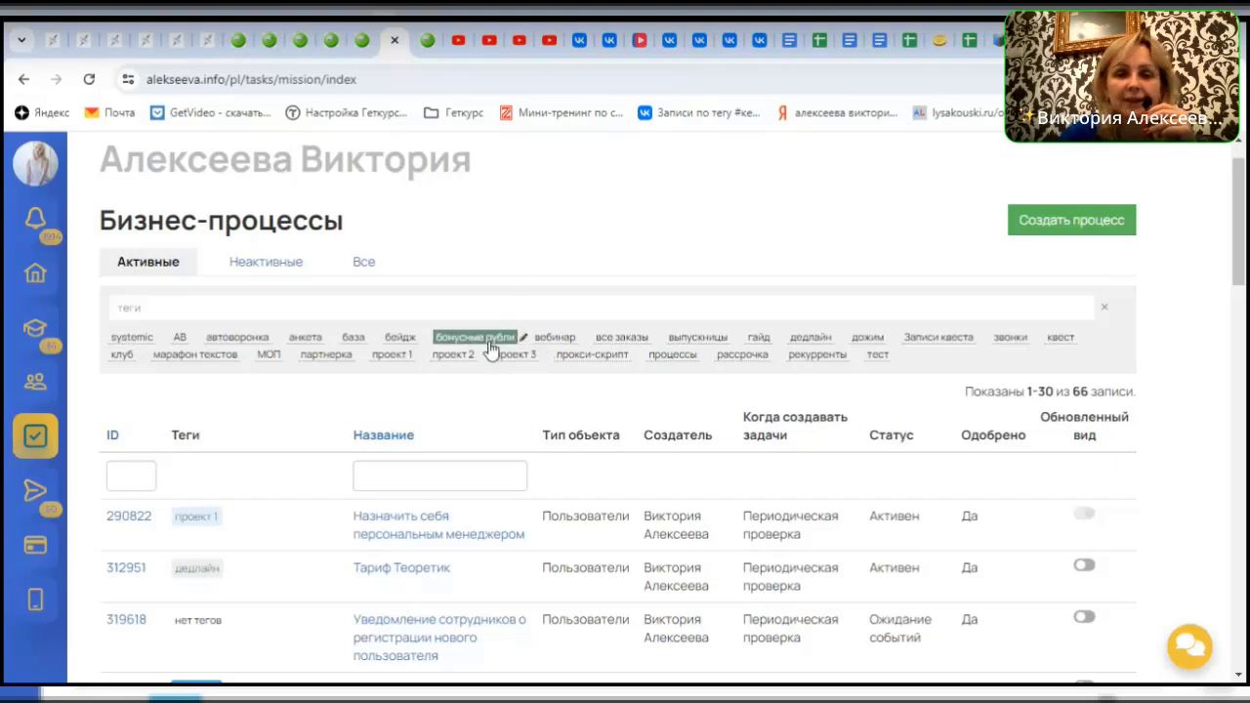
scroll(377, 287, down, 3)
scroll(361, 291, up, 3)
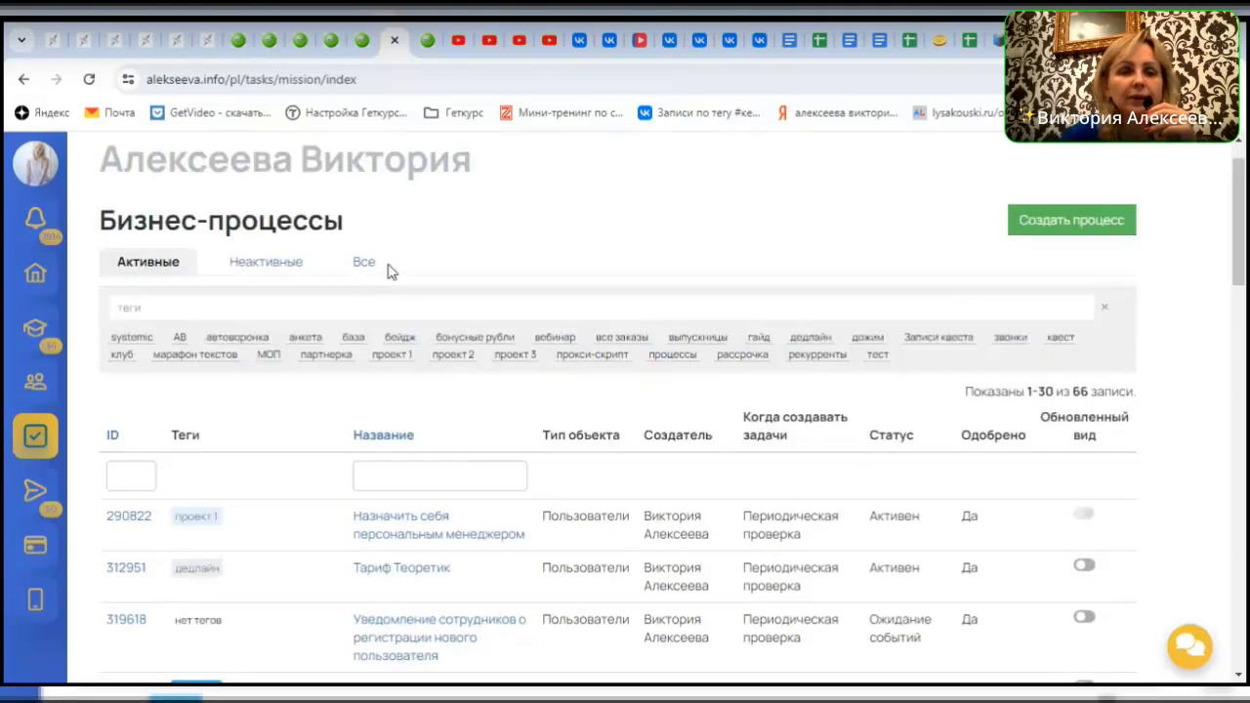
View the inactive business processes and return to the active ones
click(260, 273)
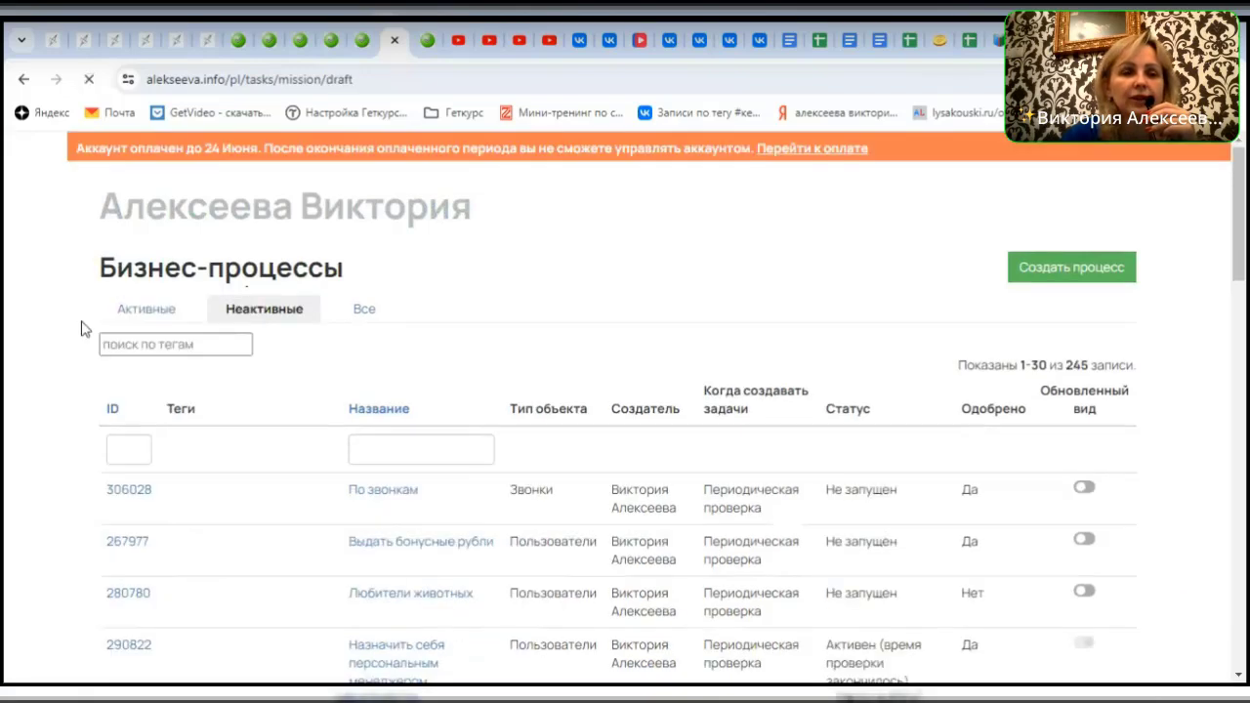
click(23, 82)
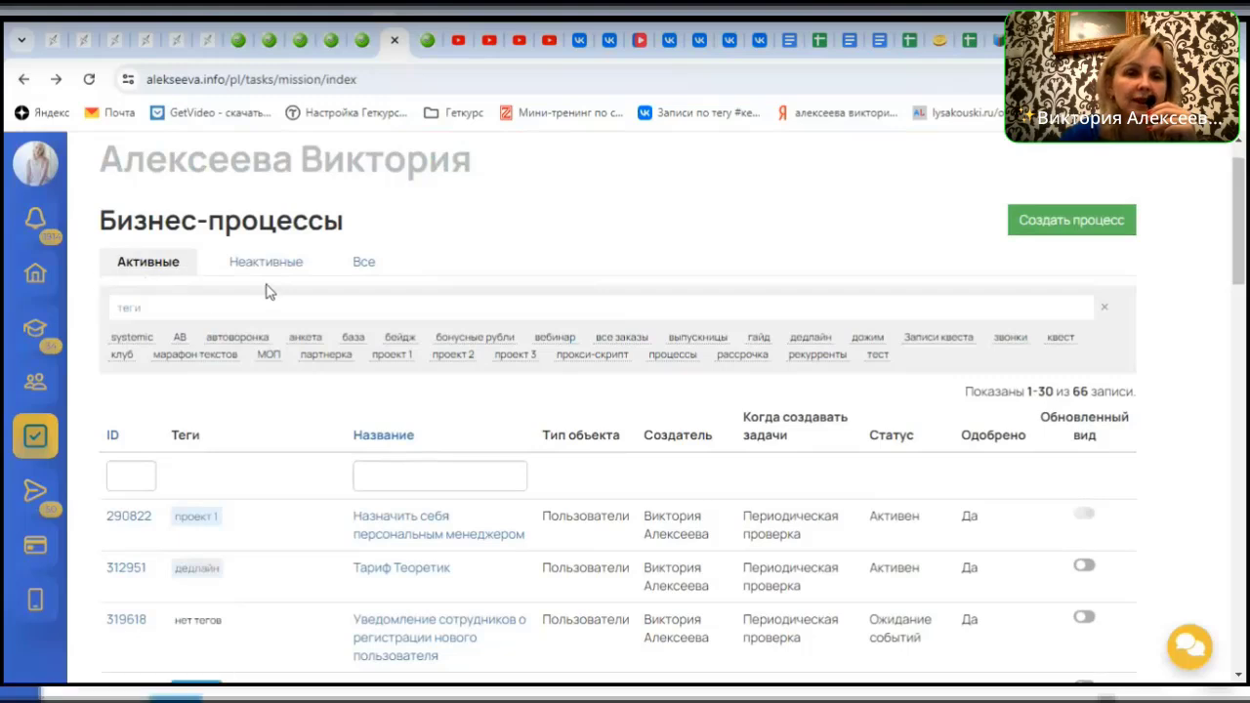
Filter the list of all business processes by the tag «квест» and look through the matching processes
click(363, 261)
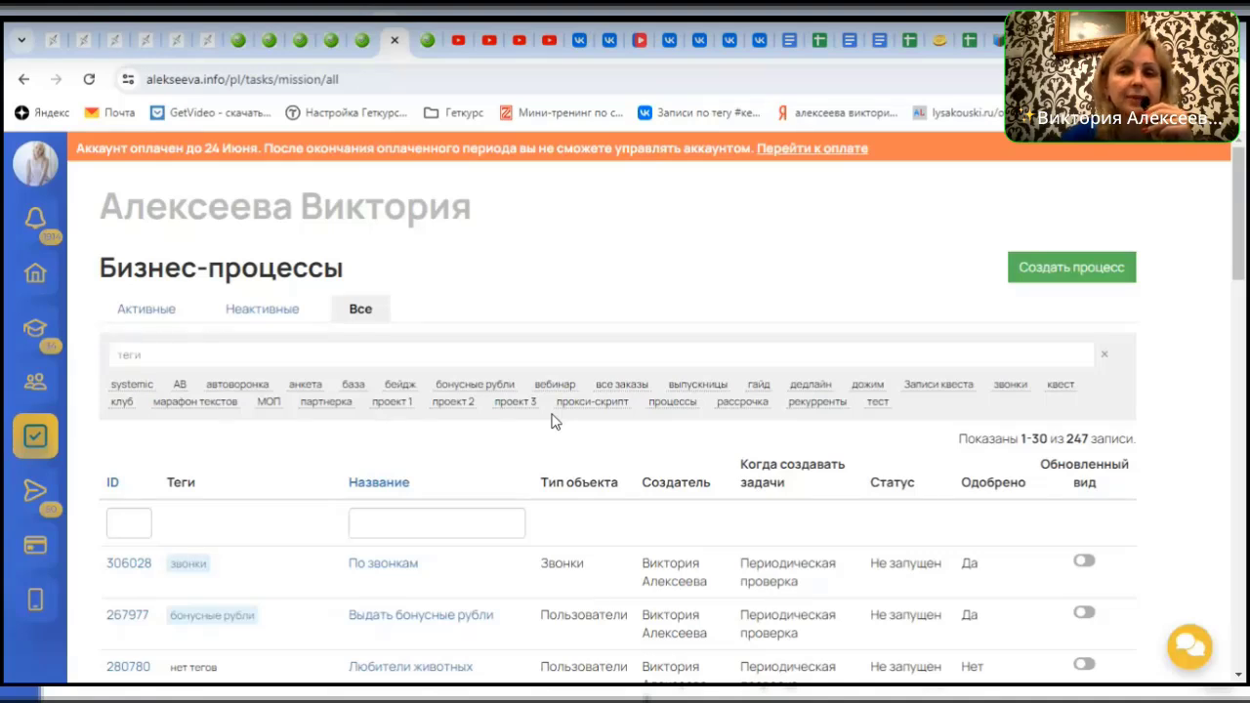
click(1065, 387)
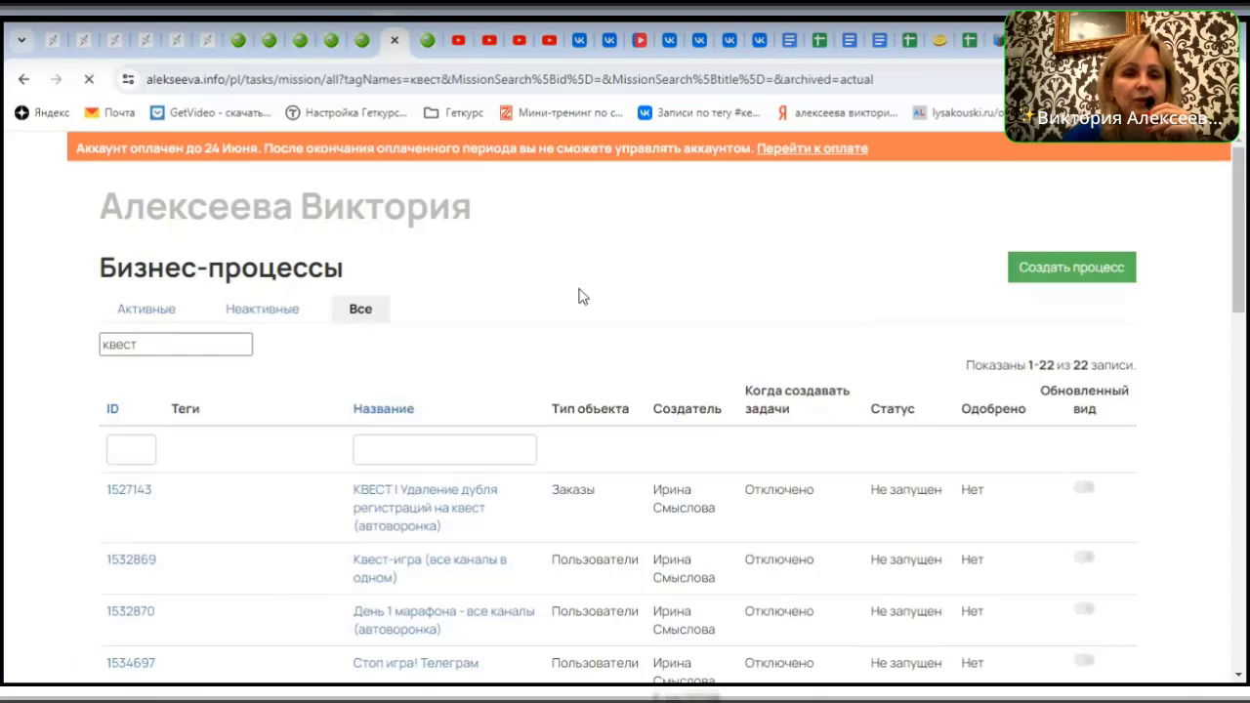
scroll(589, 293, down, 2)
scroll(589, 293, down, 1)
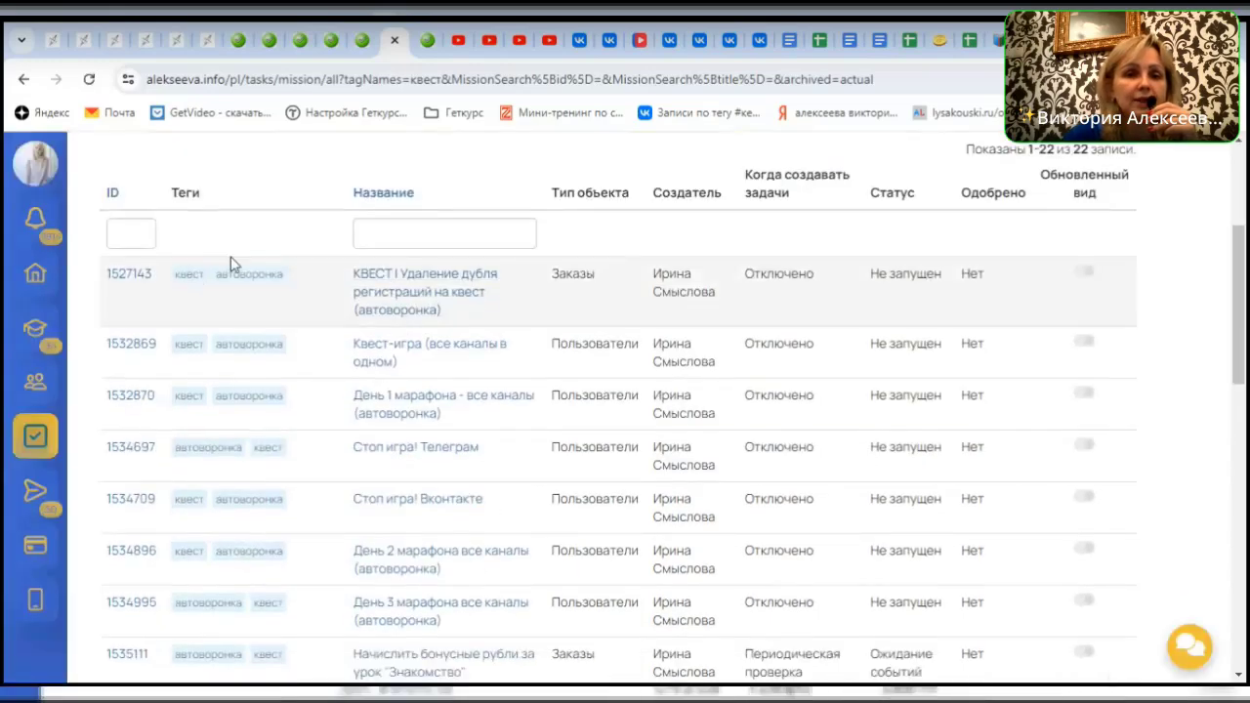
scroll(441, 293, down, 1)
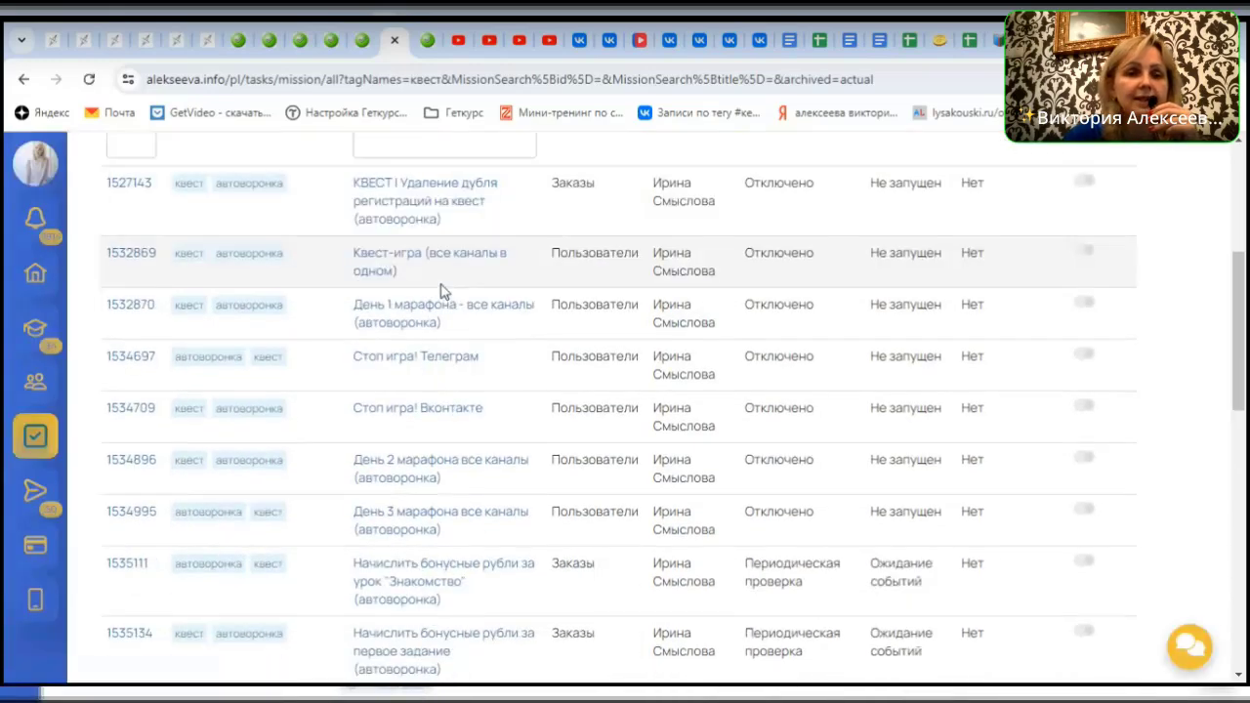
scroll(442, 291, down, 7)
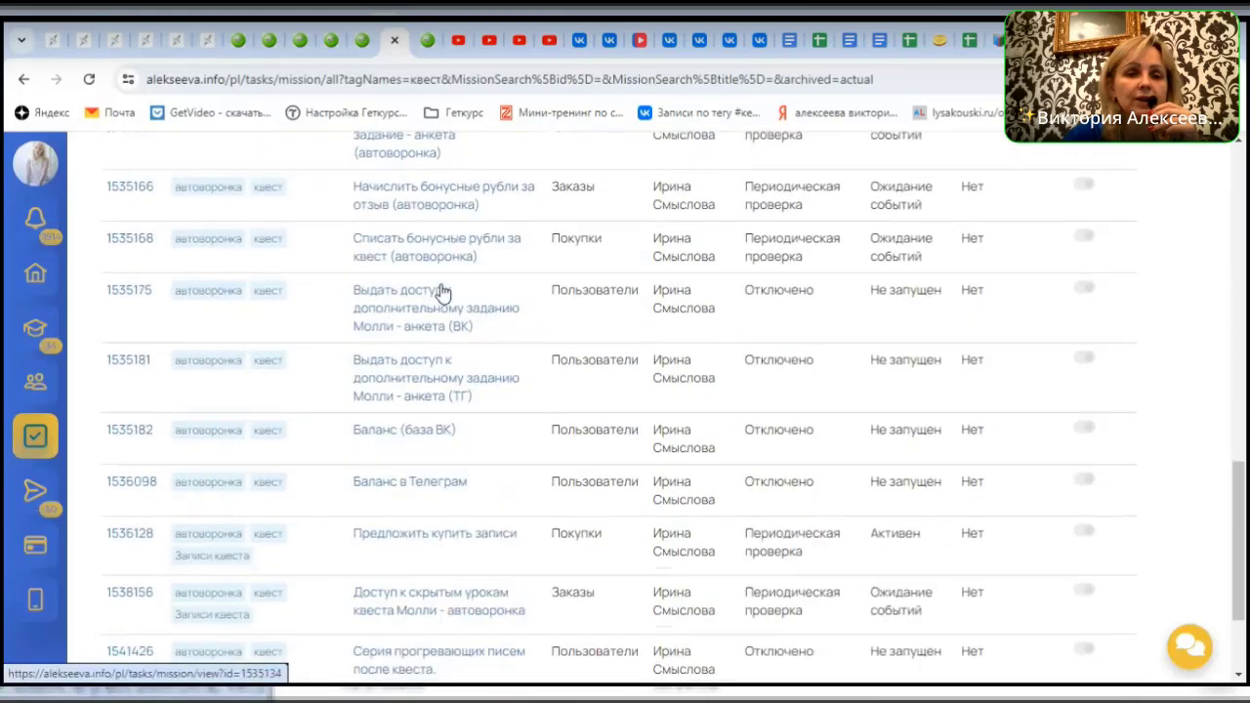
scroll(441, 291, down, 2)
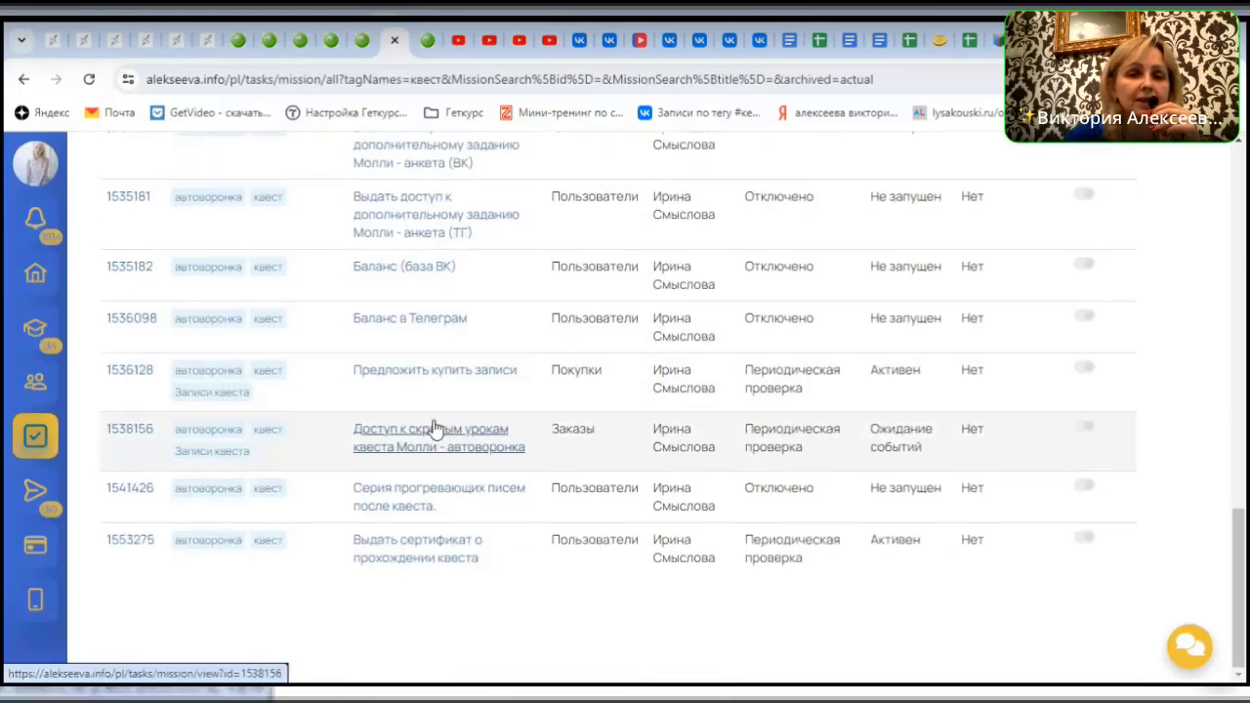
scroll(413, 413, up, 6)
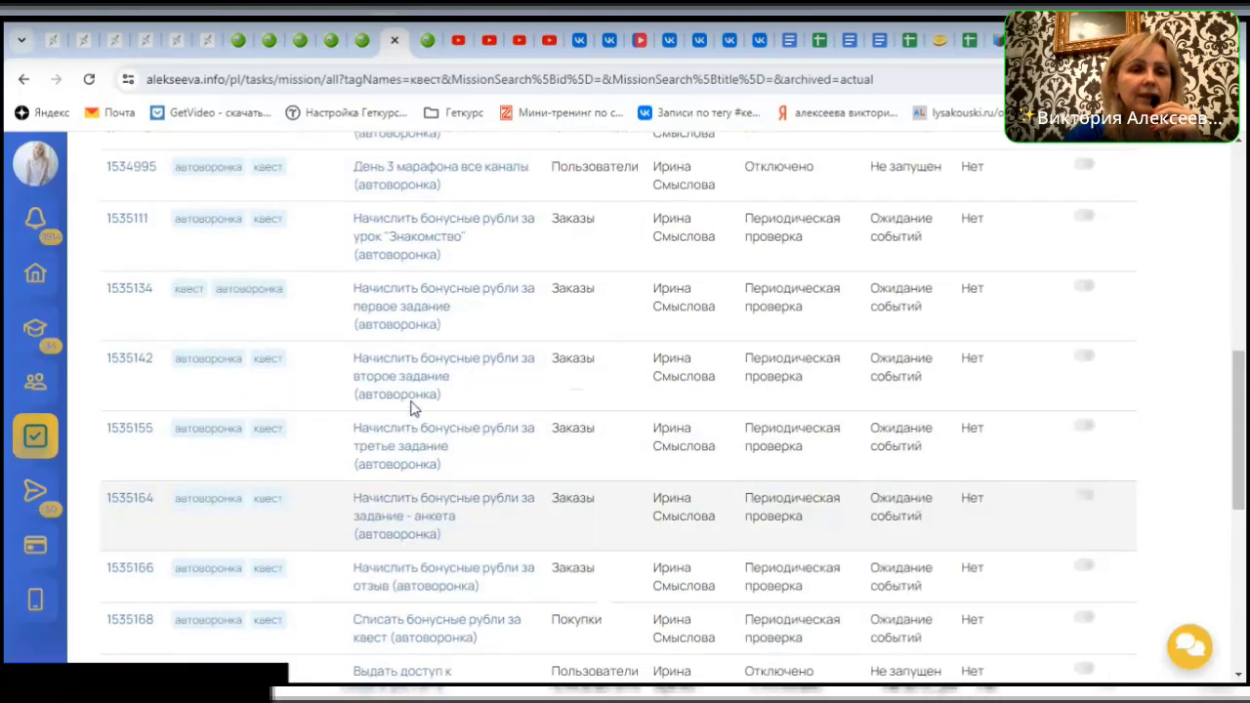
scroll(413, 410, up, 3)
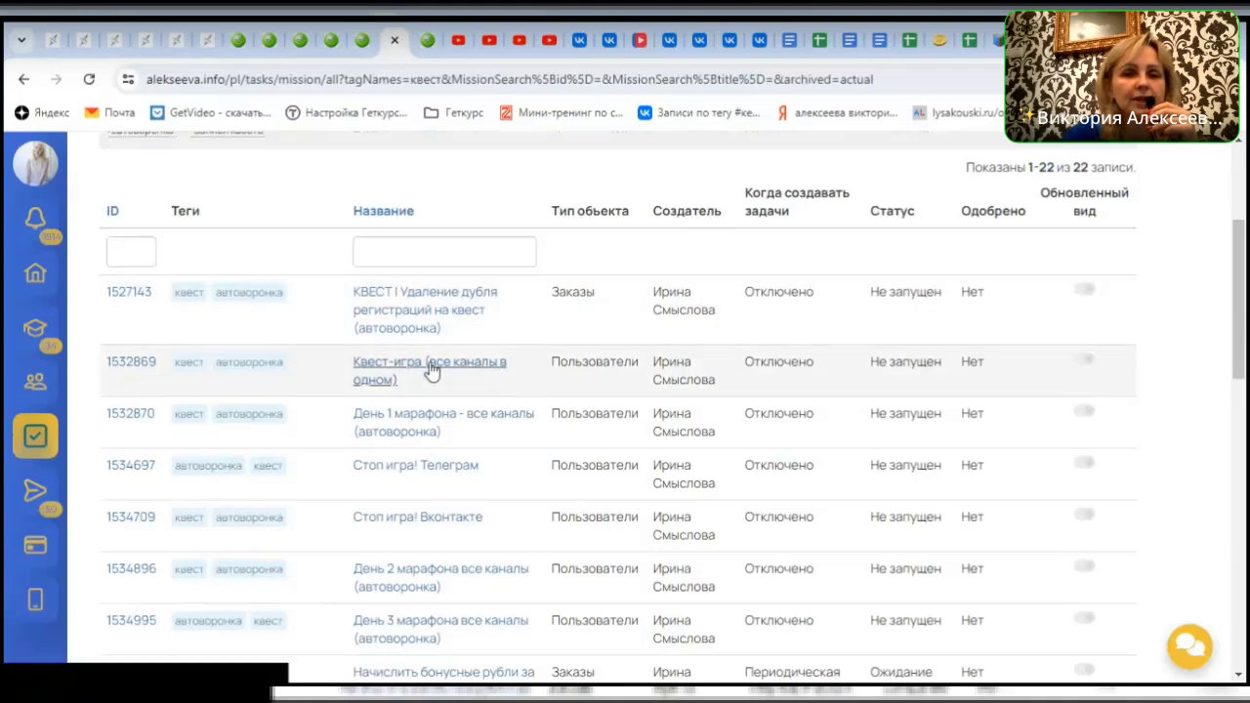
Open the process «Квест-игра (все каналы в одном)» in a new browser tab and show its block diagram
right_click(395, 366)
click(414, 388)
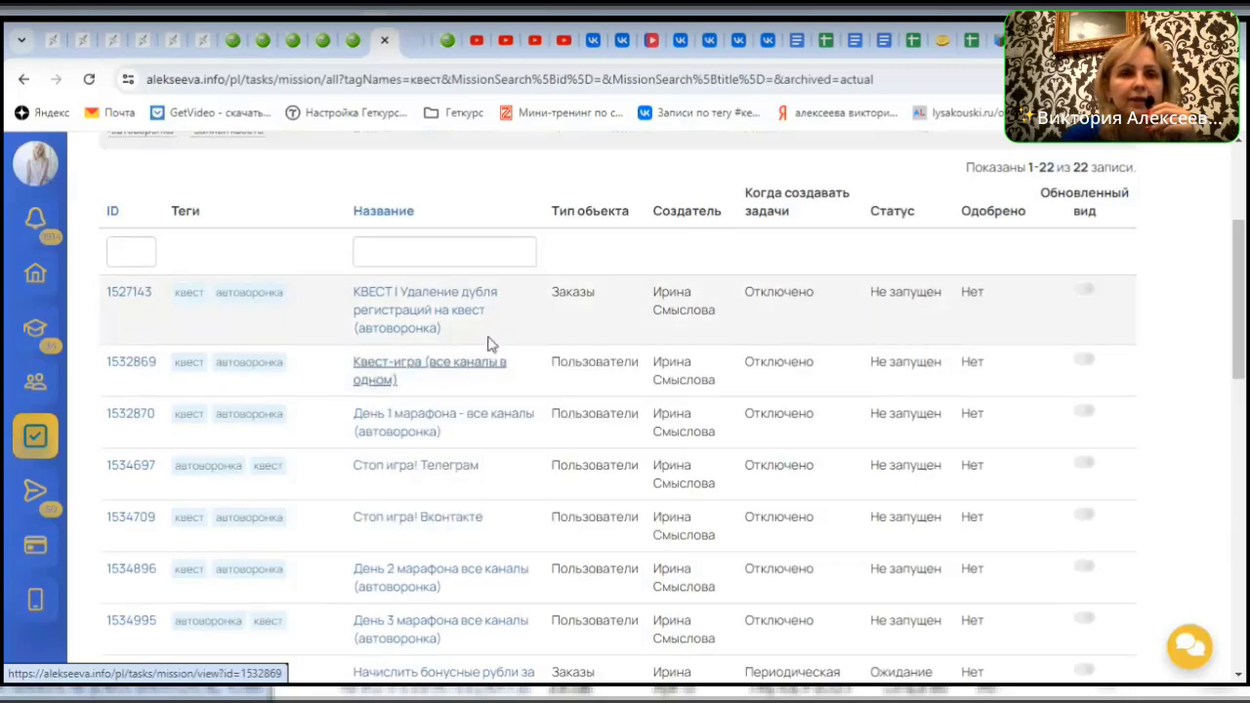
click(415, 47)
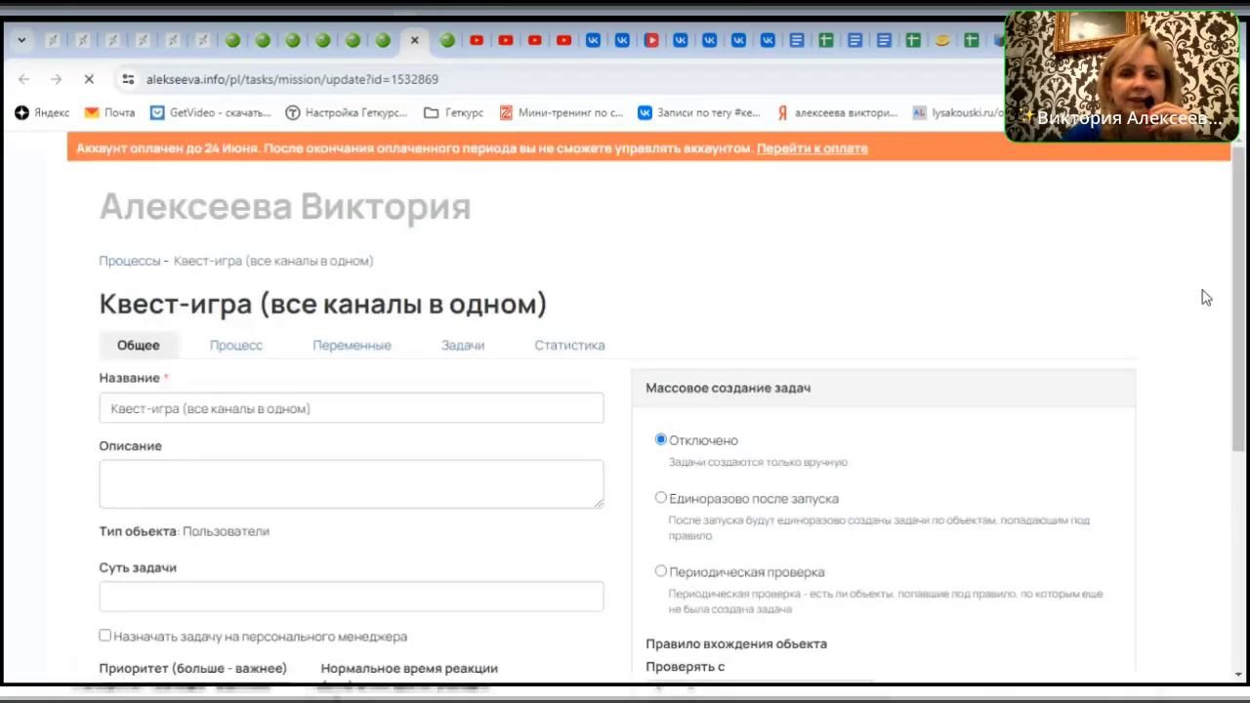
scroll(1191, 293, down, 2)
scroll(1172, 291, up, 2)
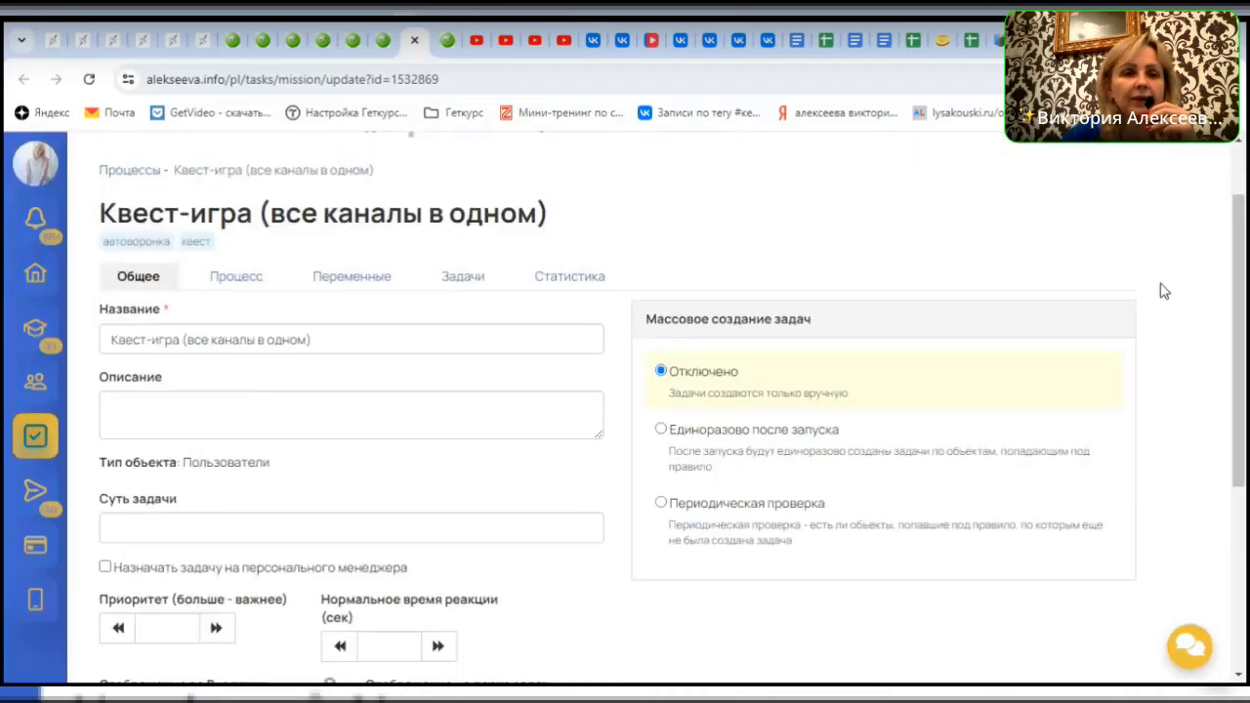
click(207, 277)
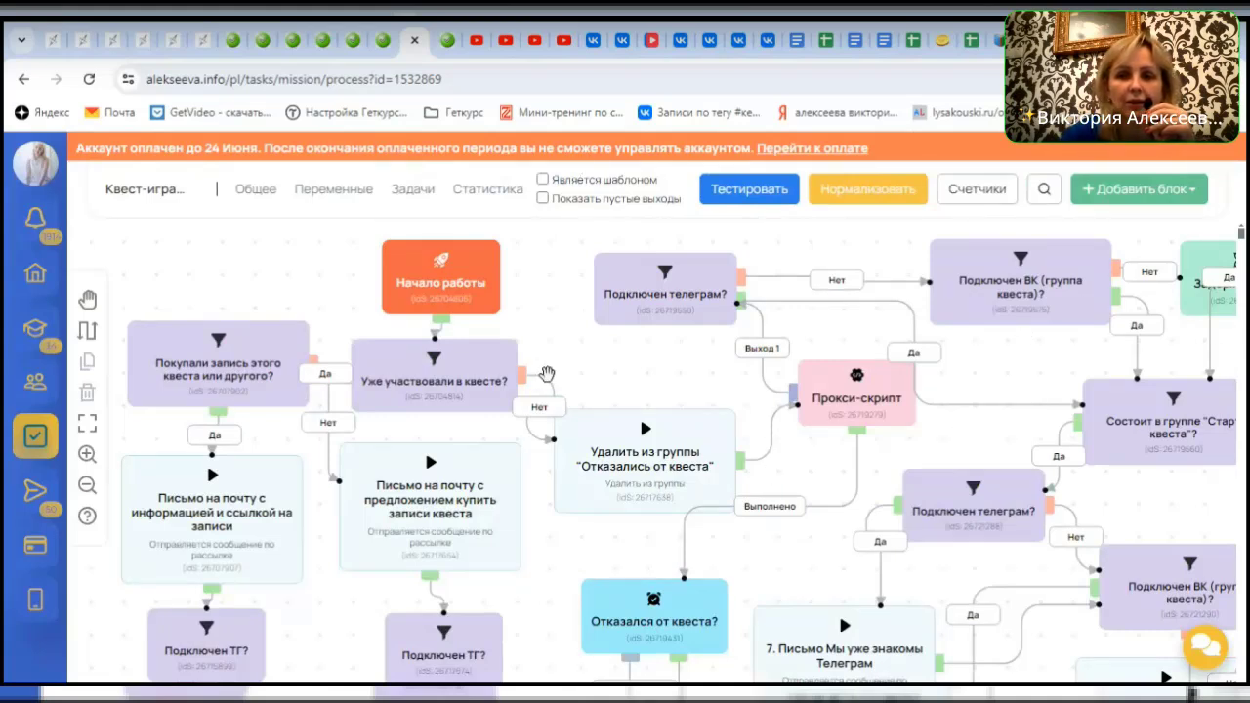
Examine the whole quest process diagram, from the start block through the task, review and reminder branches to its end
scroll(970, 562, down, 3)
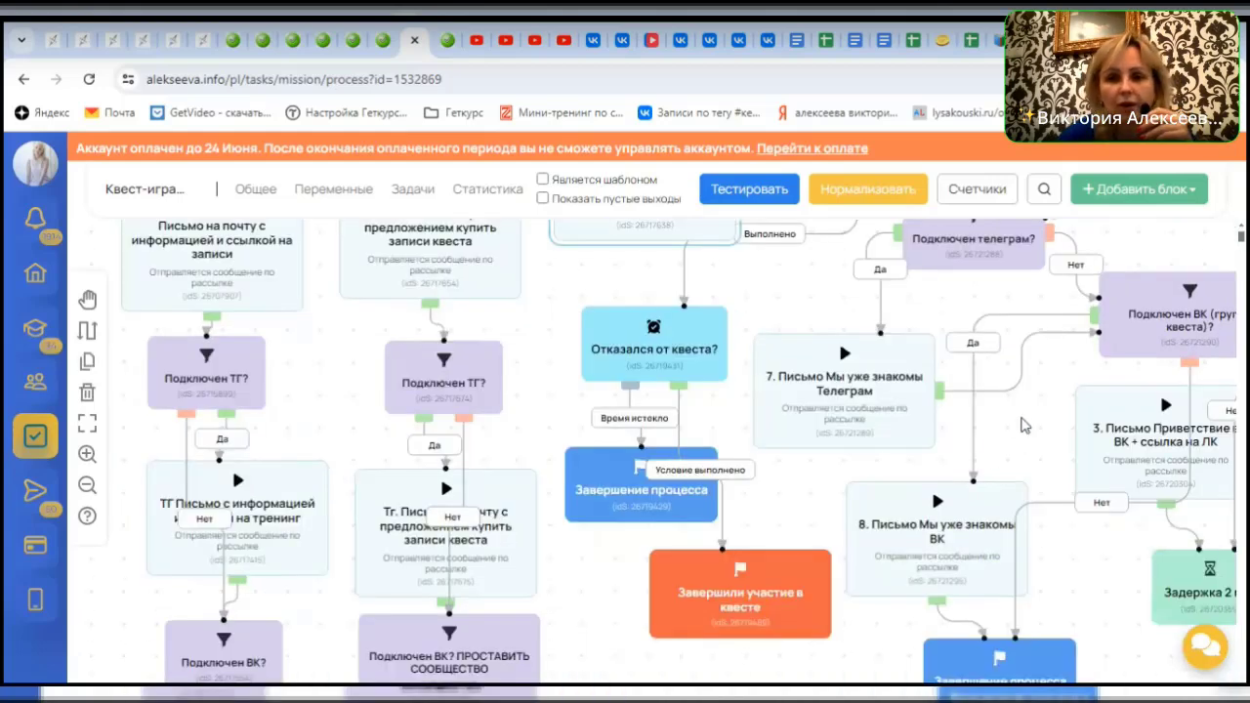
scroll(822, 465, down, 5)
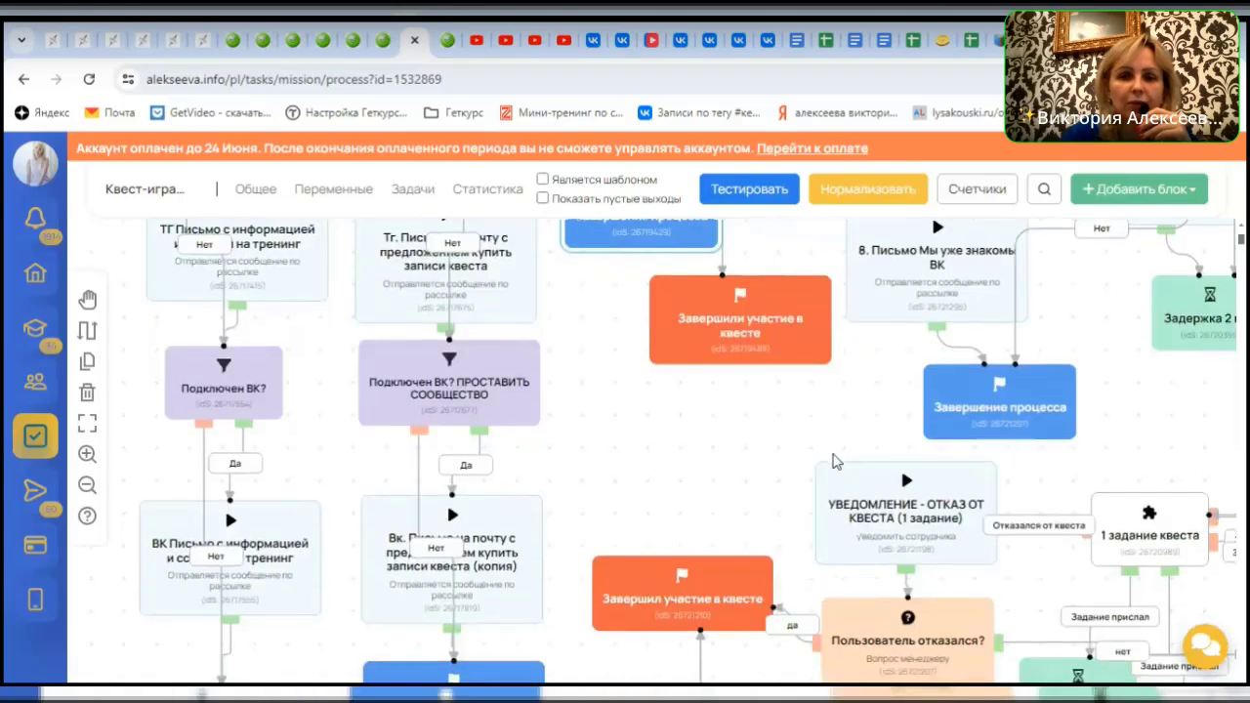
scroll(683, 420, up, 8)
drag(679, 420, 512, 417)
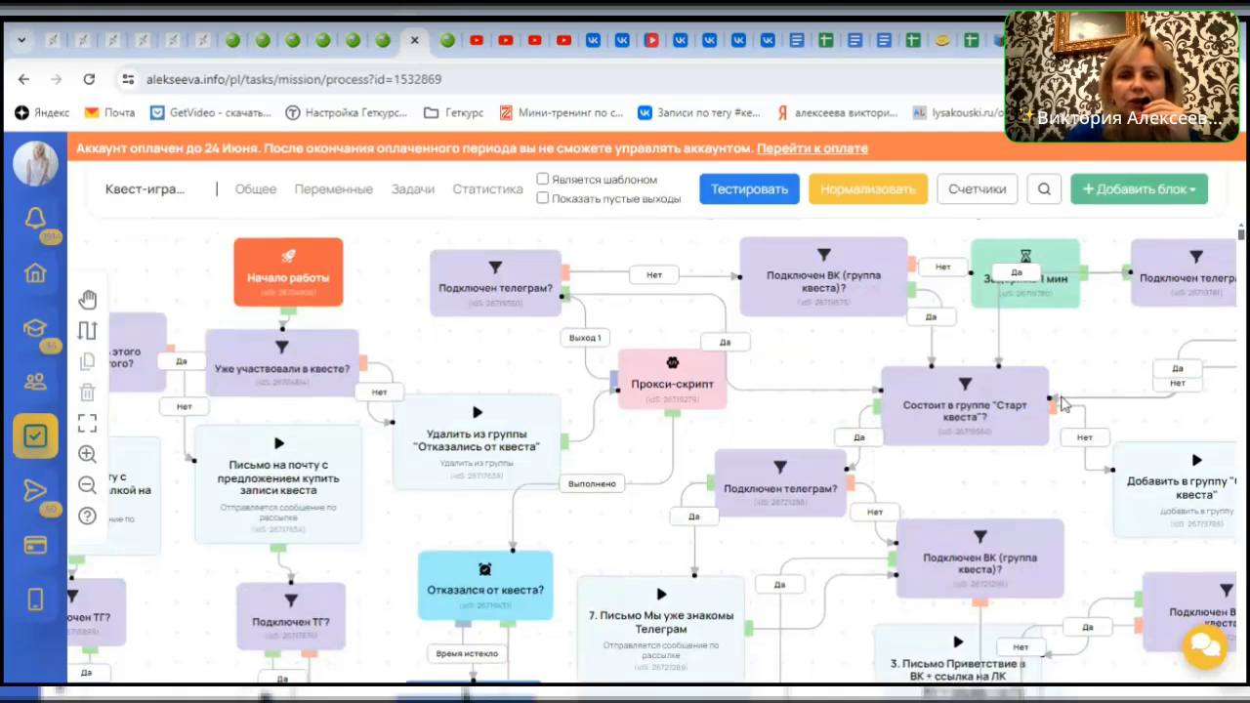
scroll(1123, 371, down, 3)
scroll(1159, 336, down, 1)
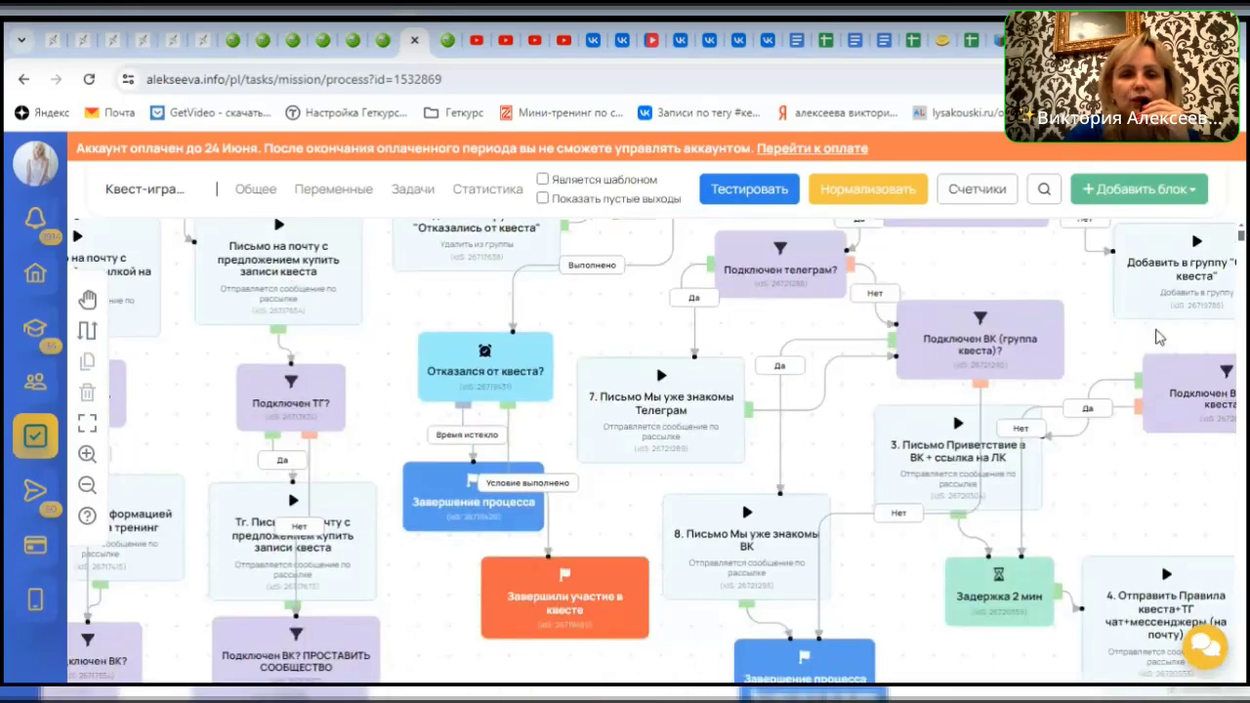
scroll(1157, 338, down, 12)
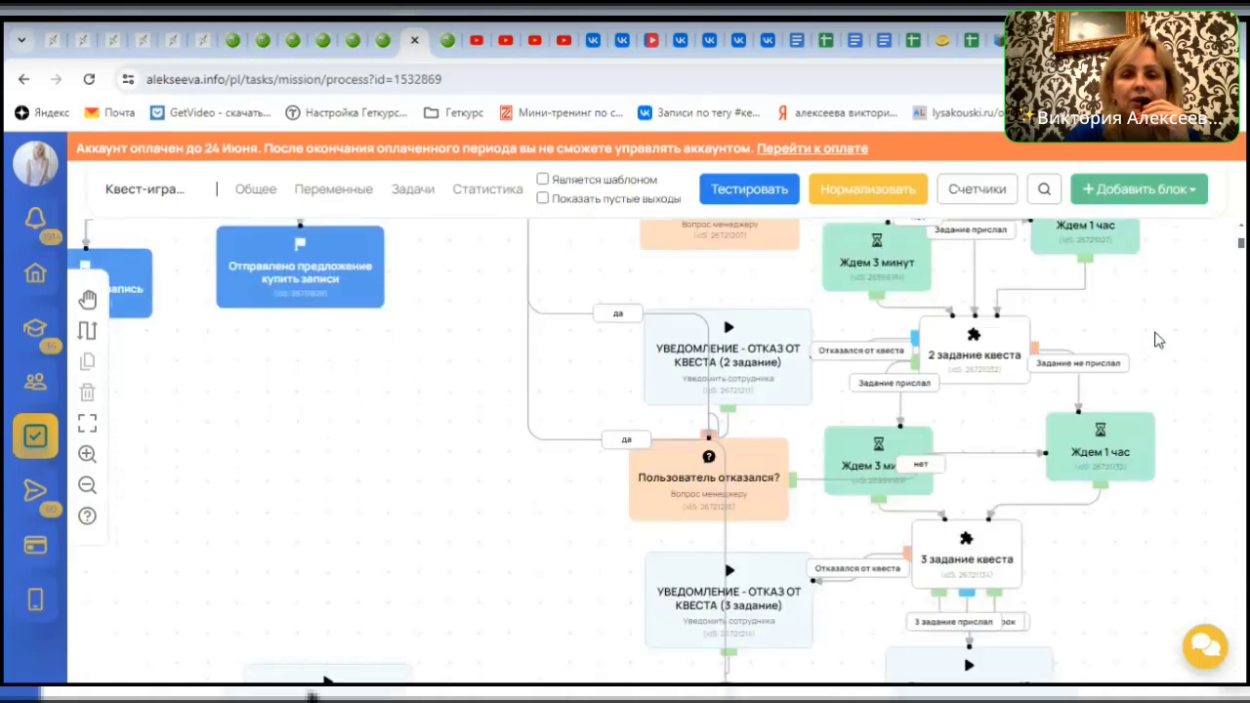
scroll(1157, 339, down, 10)
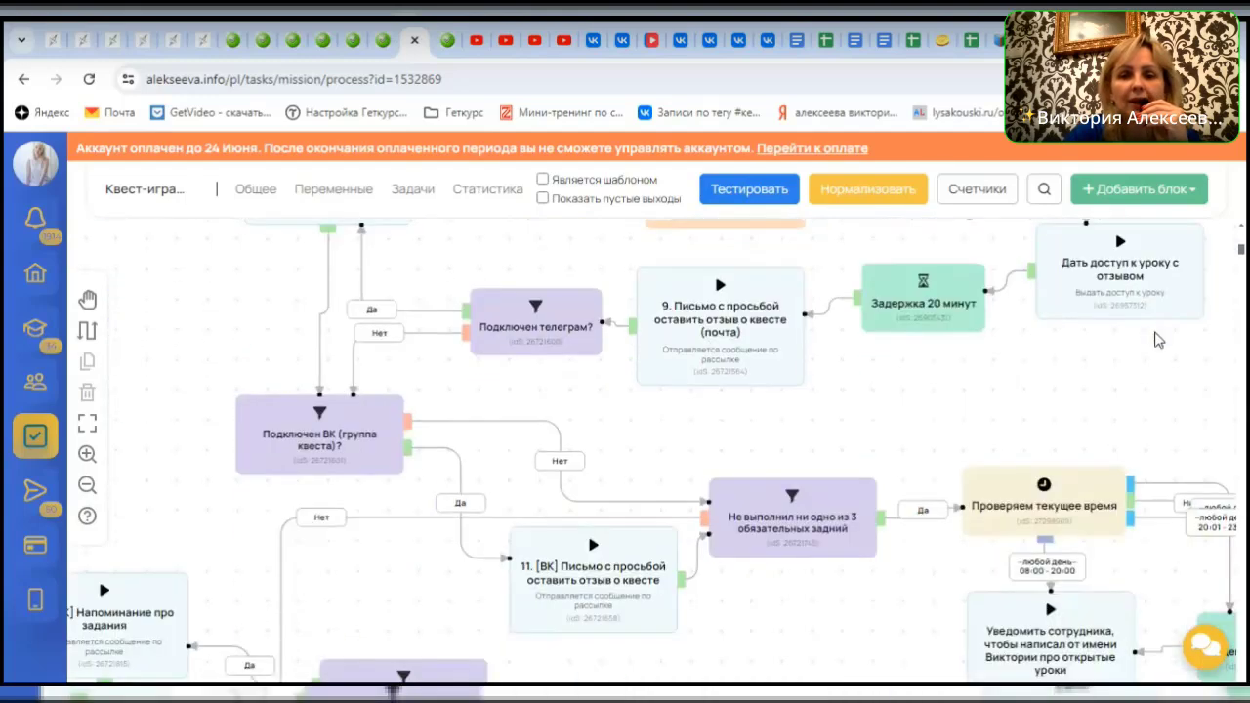
scroll(1158, 339, down, 6)
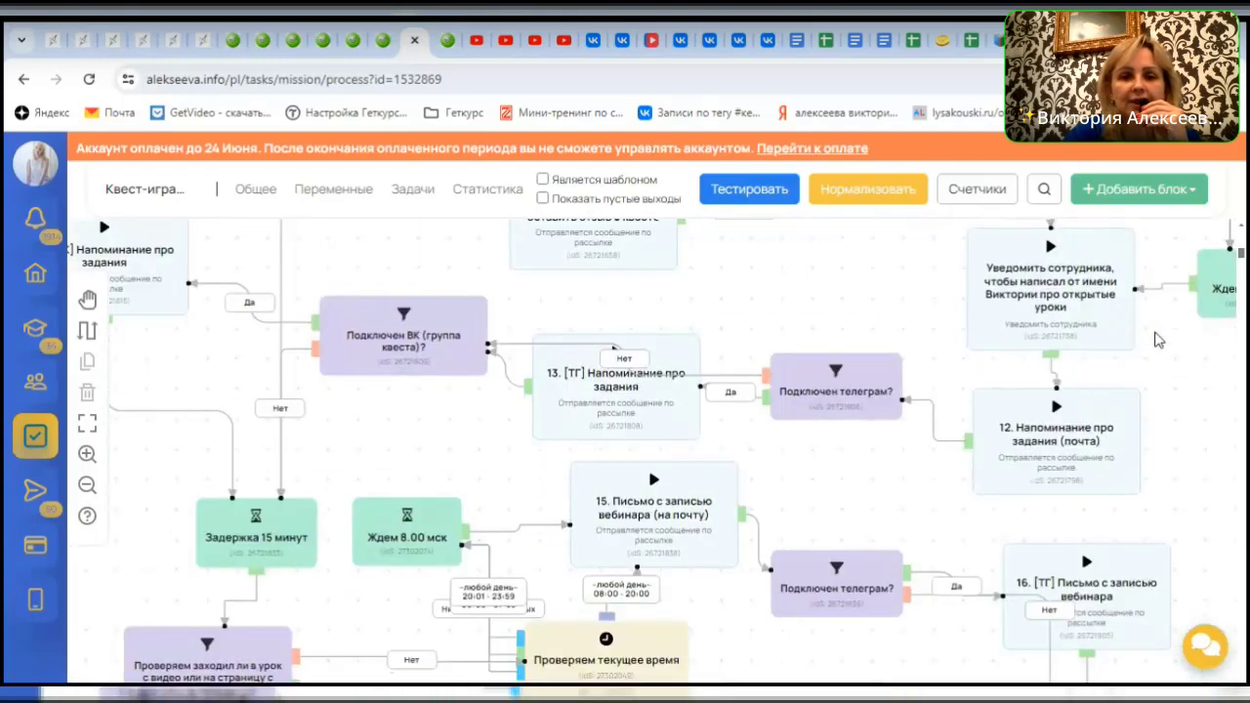
scroll(1157, 339, down, 10)
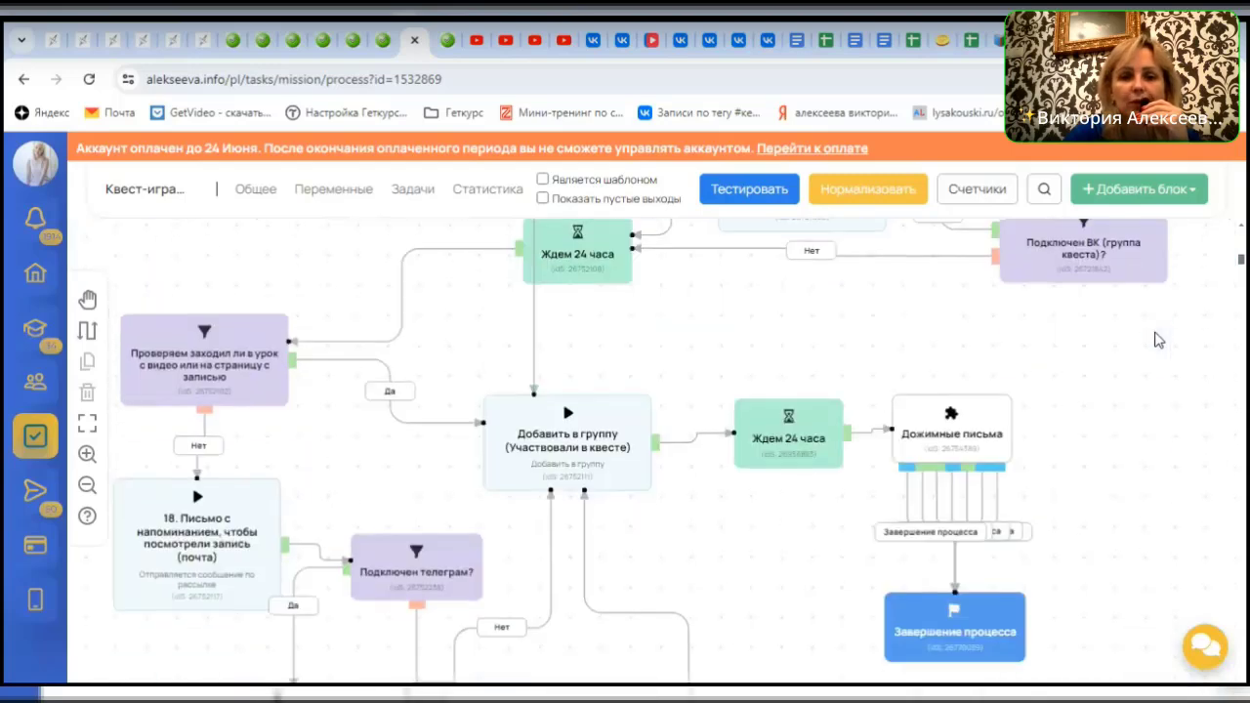
scroll(1157, 339, down, 3)
scroll(1157, 339, down, 2)
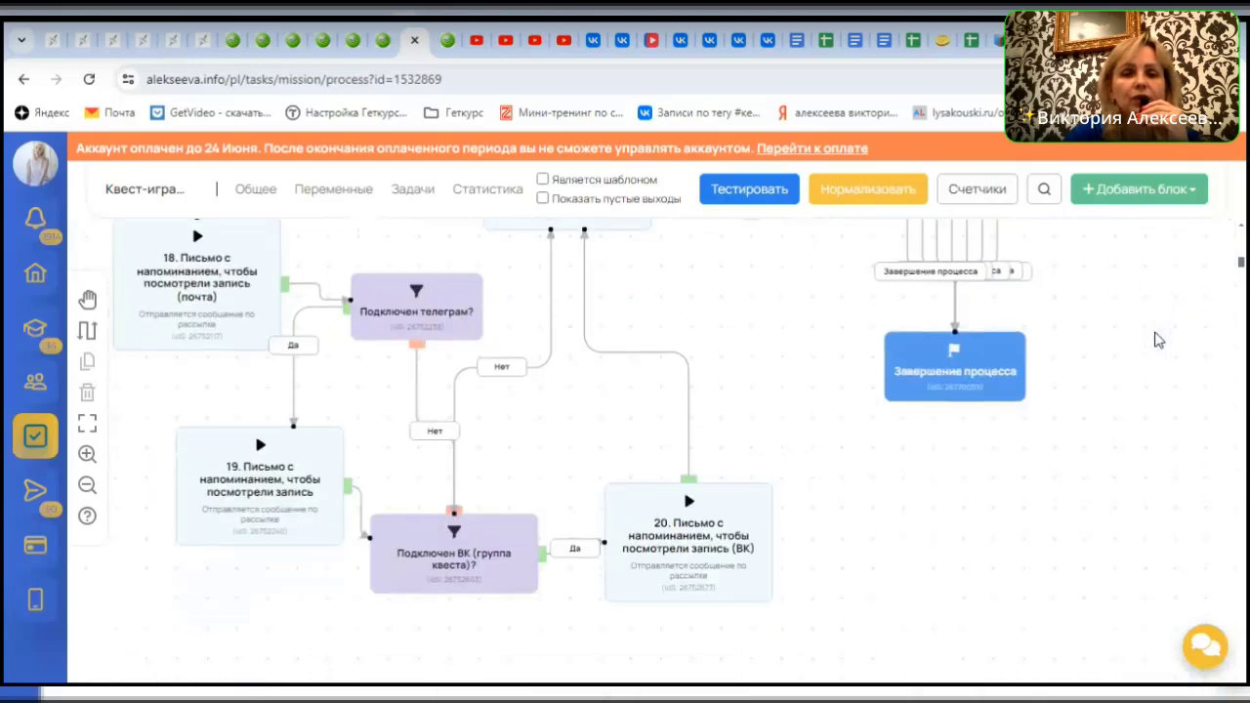
scroll(1158, 339, up, 15)
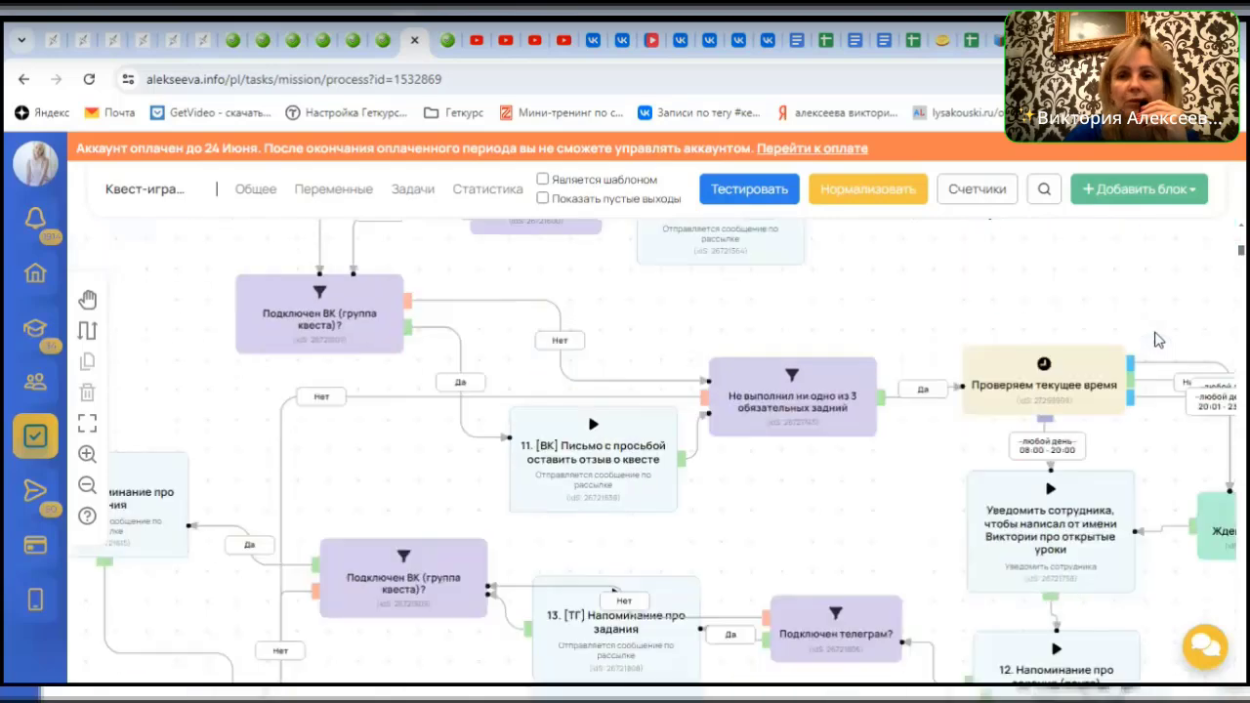
scroll(1158, 339, up, 15)
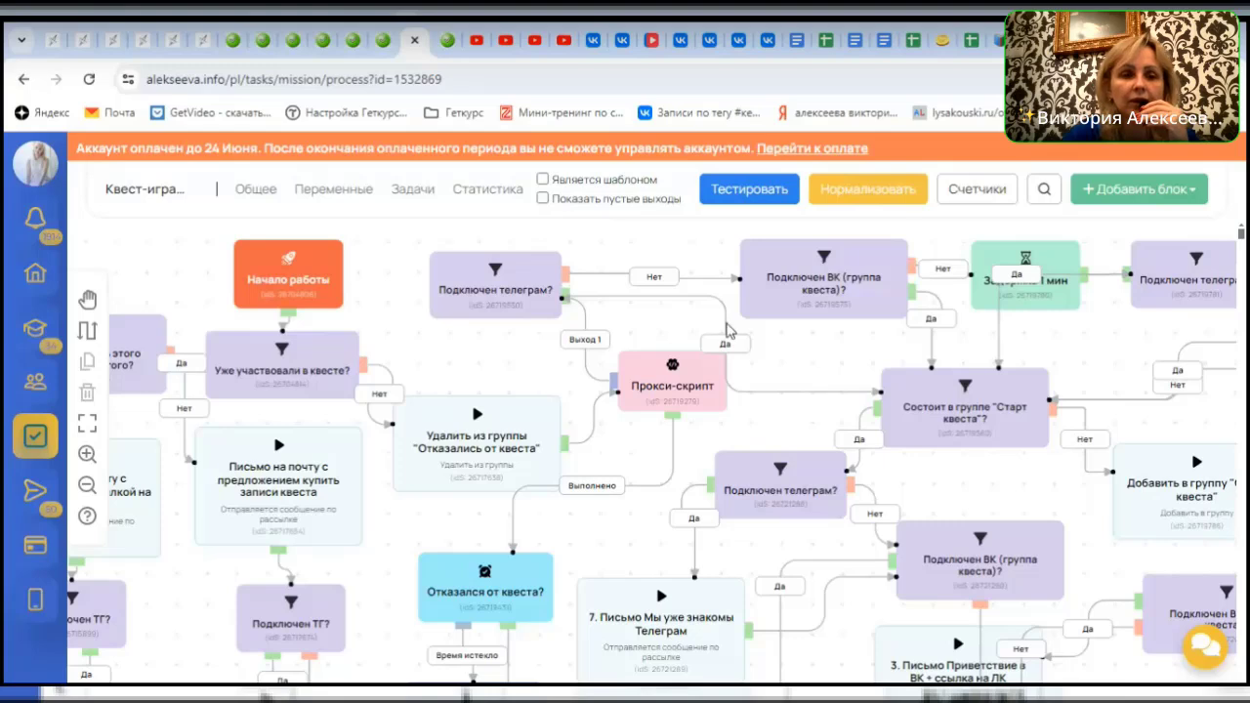
Move the «Начало работы» block so it sits above and to the left of the «Уже участвовали в квесте?» condition
drag(278, 254, 188, 253)
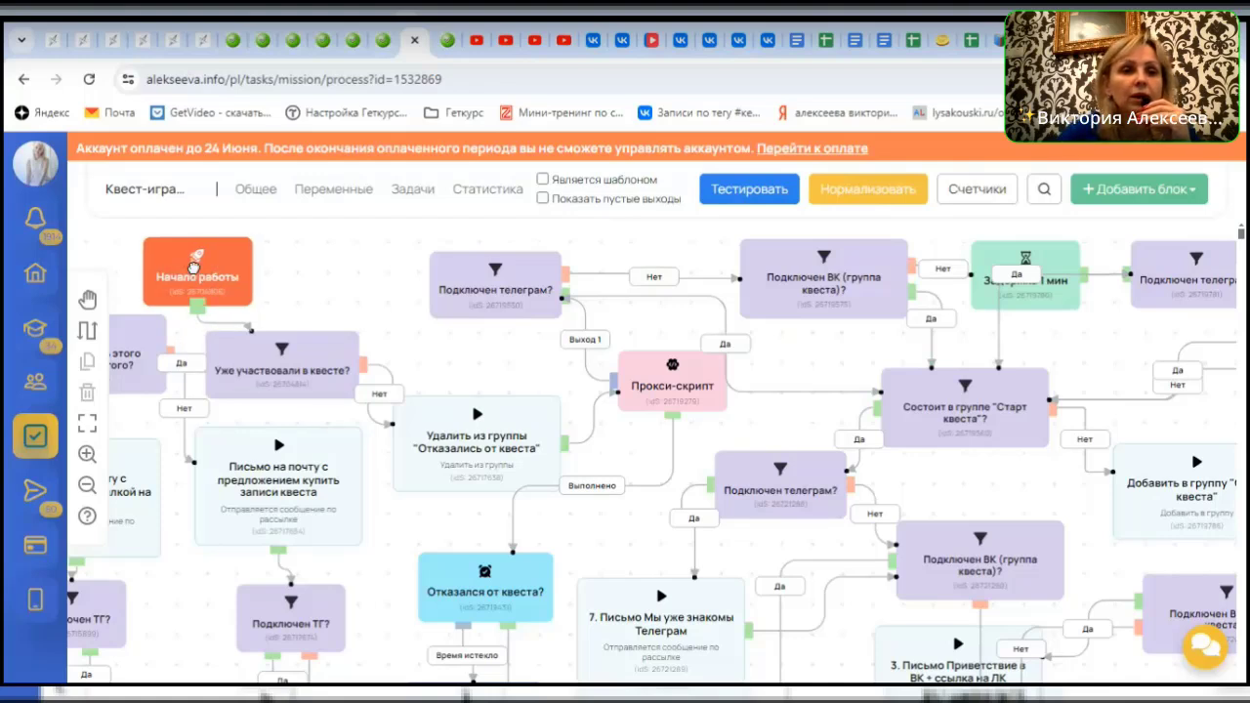
mouse_move(206, 256)
mouse_down()
mouse_move(189, 256)
mouse_move(225, 255)
mouse_up()
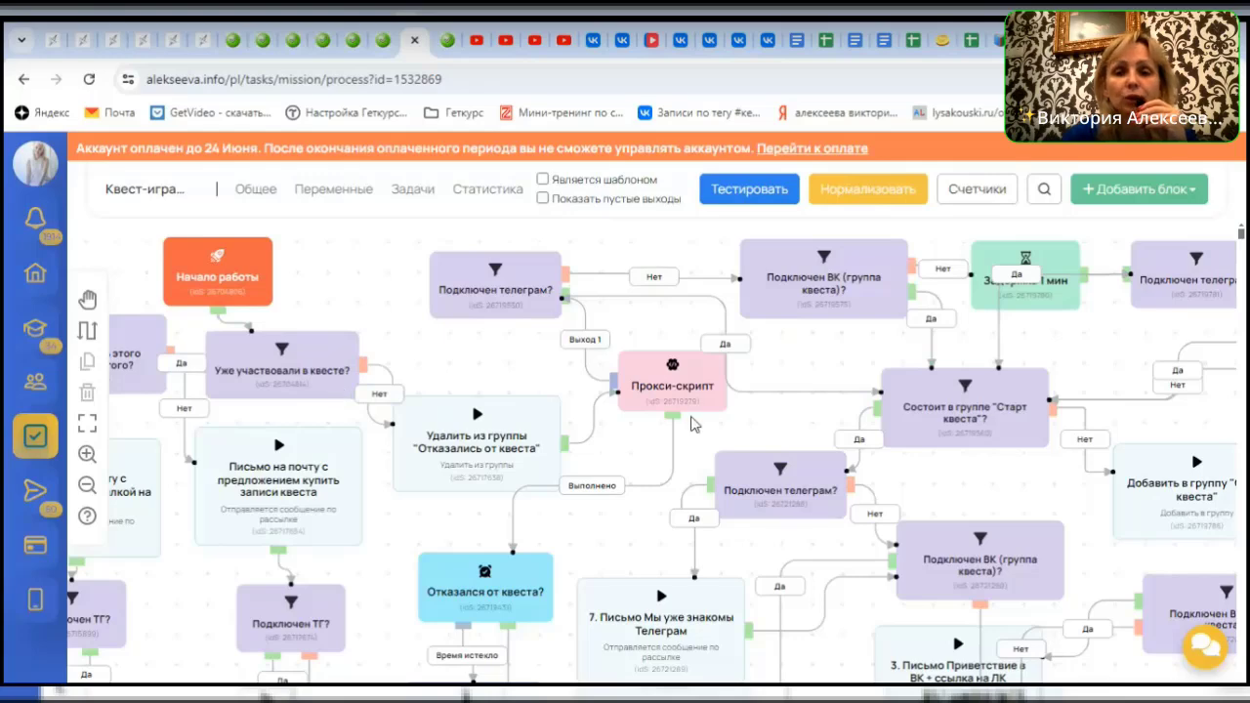
Examine the quest refusal and first task branches of the process diagram
scroll(575, 500, down, 5)
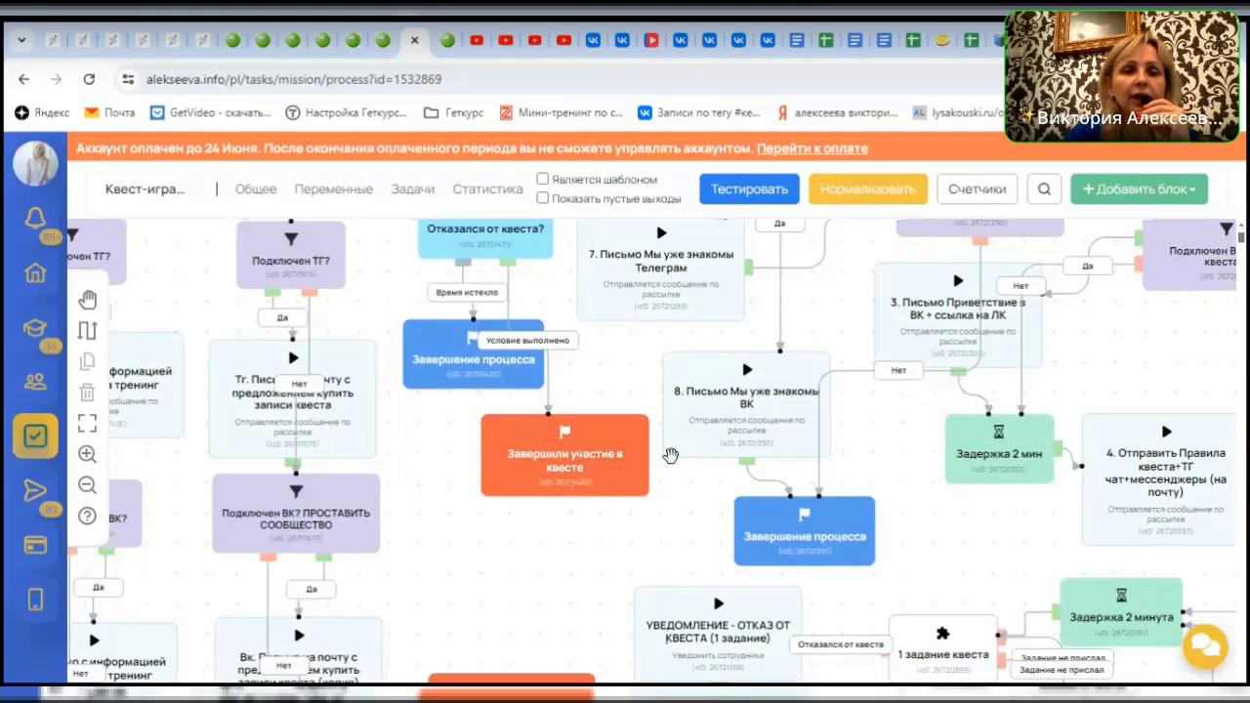
scroll(670, 455, down, 1)
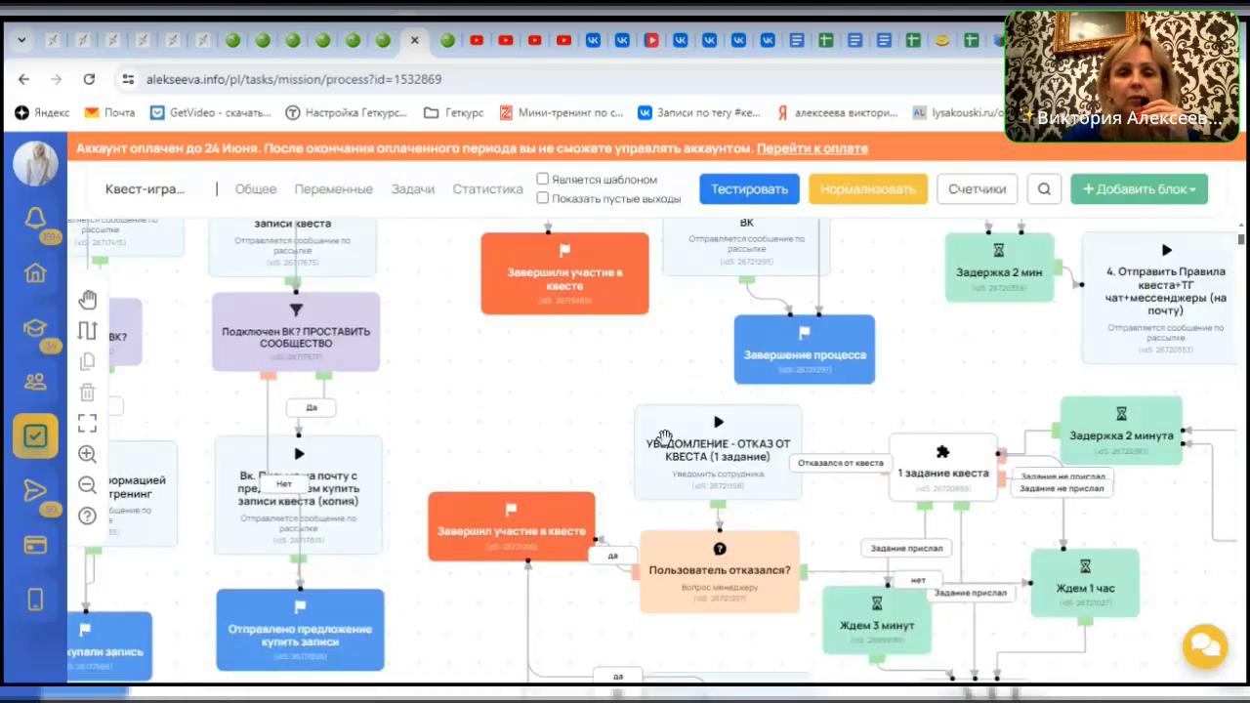
scroll(673, 429, down, 1)
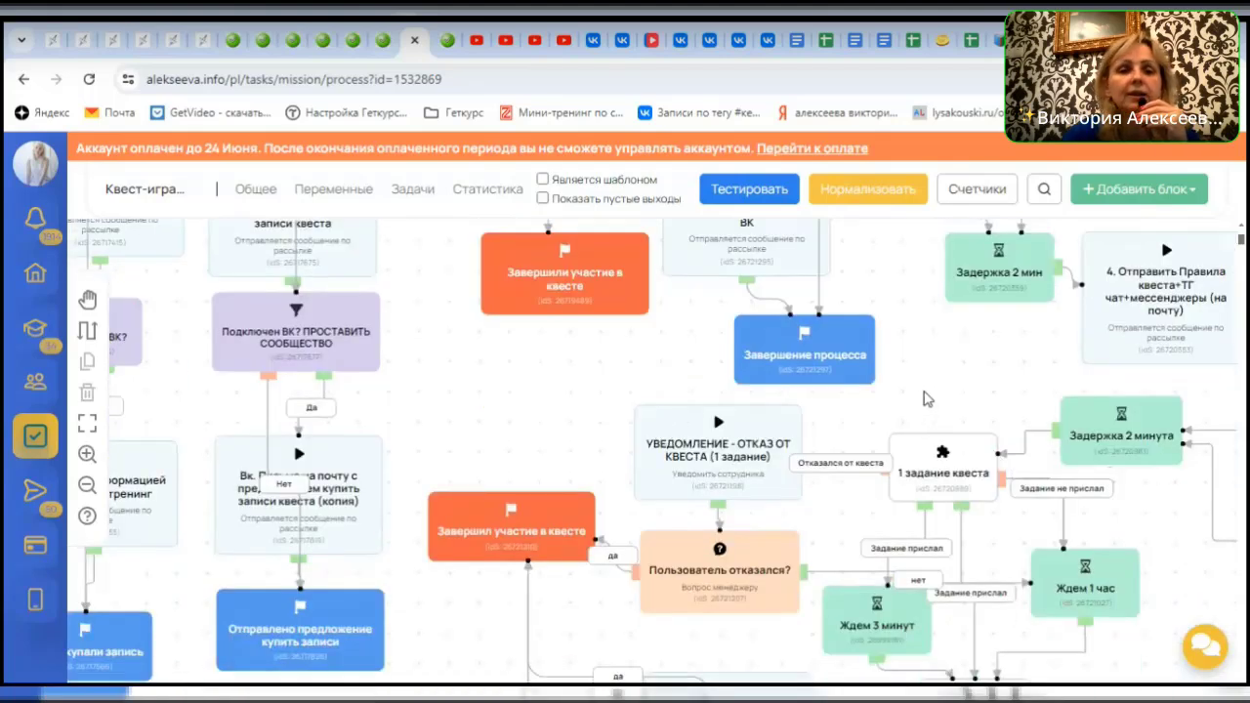
scroll(928, 397, up, 3)
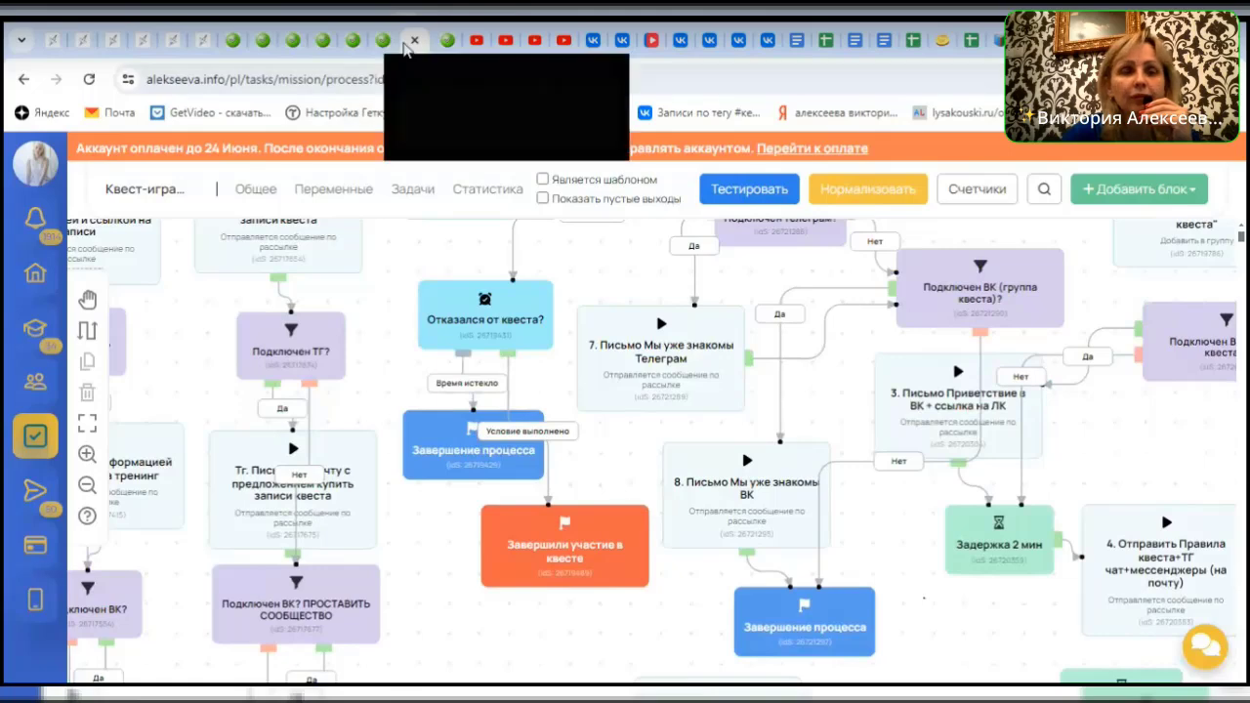
Return to the business process list and close the browser tab with the quest process diagram
click(382, 43)
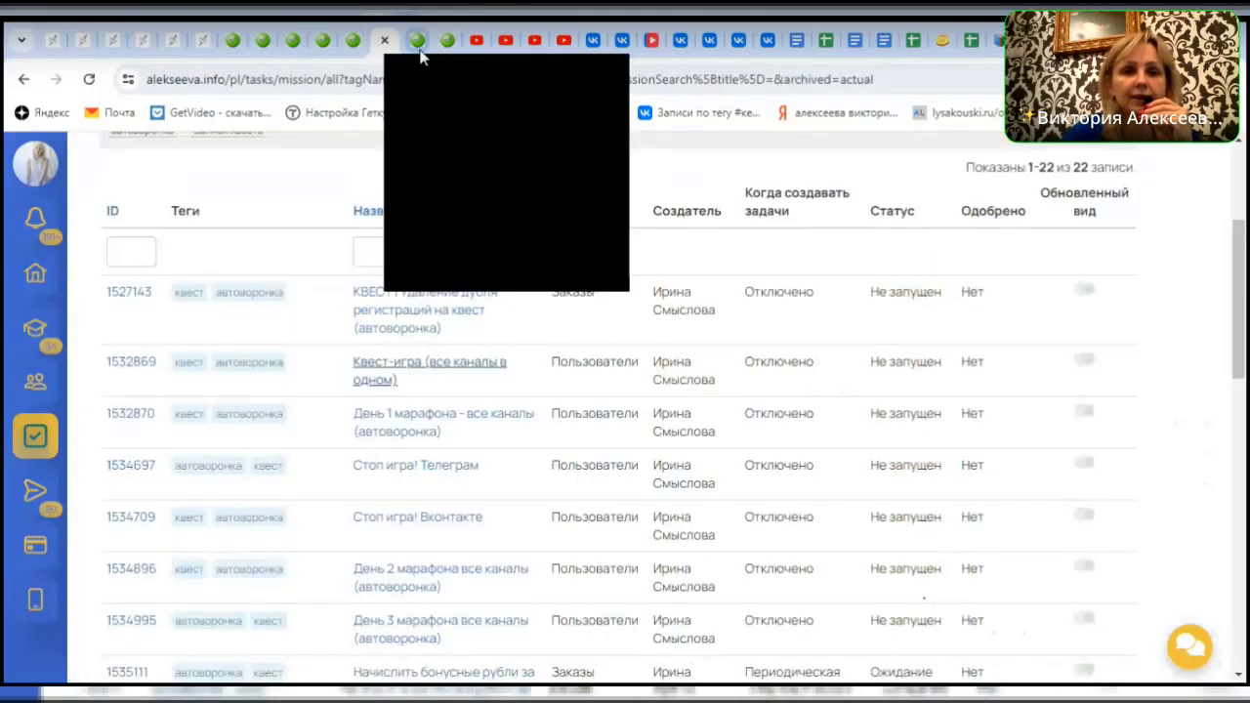
click(415, 42)
click(414, 42)
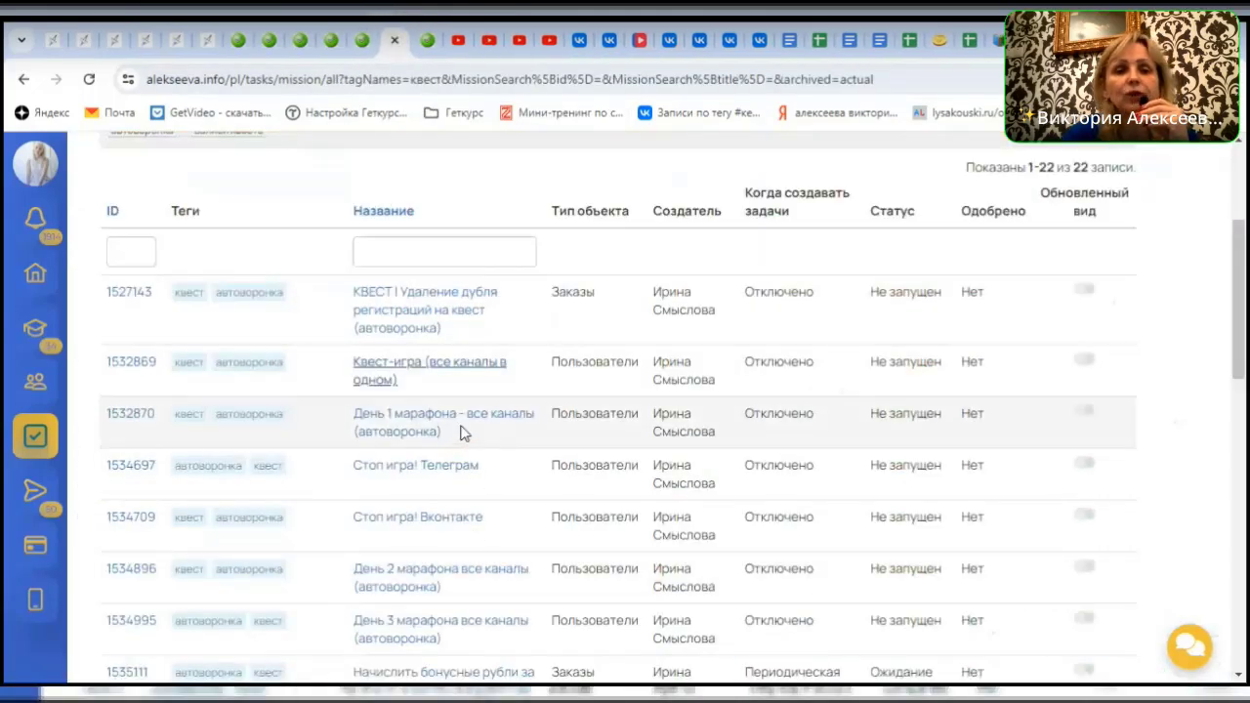
Remove the «квест» tag filter from the list of all business processes
scroll(429, 410, down, 1)
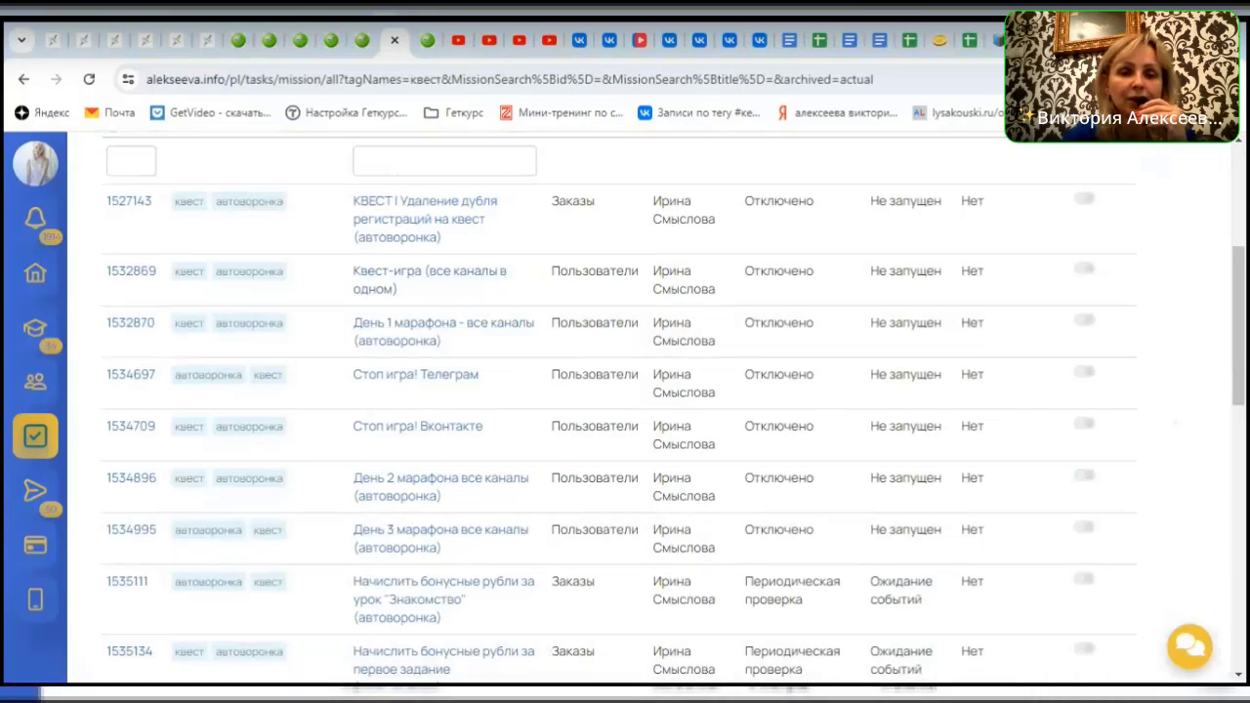
scroll(598, 664, up, 3)
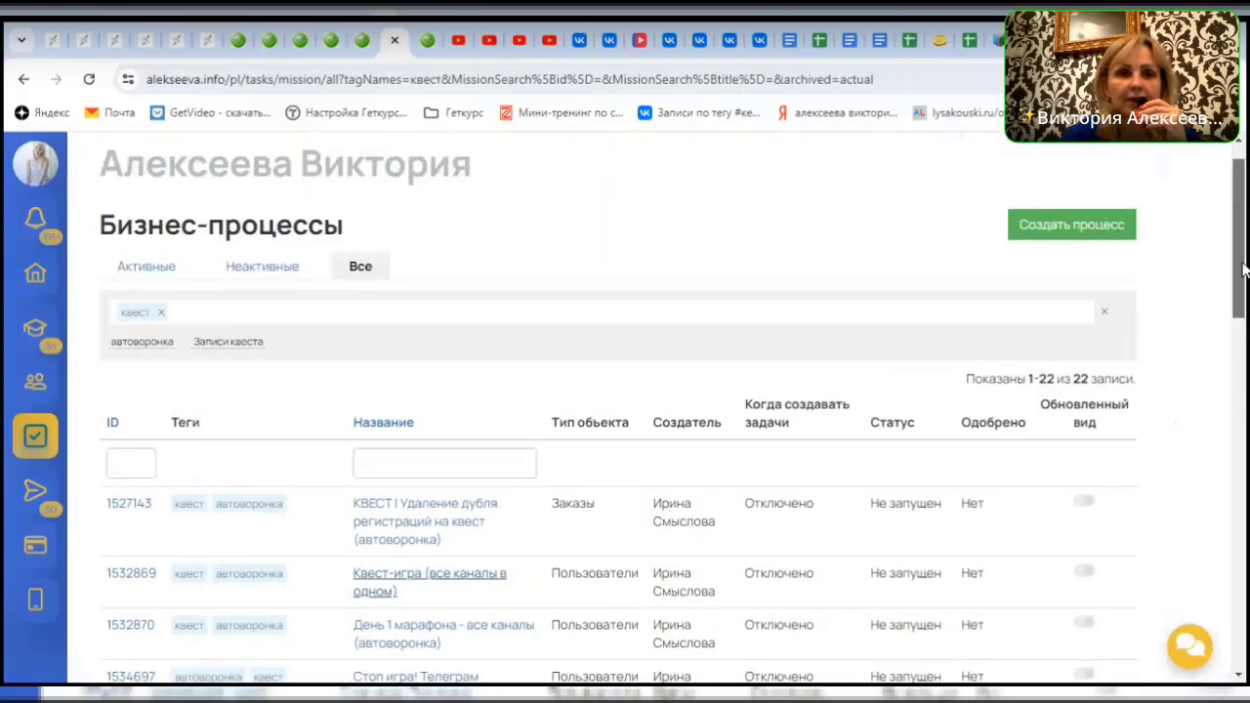
click(161, 315)
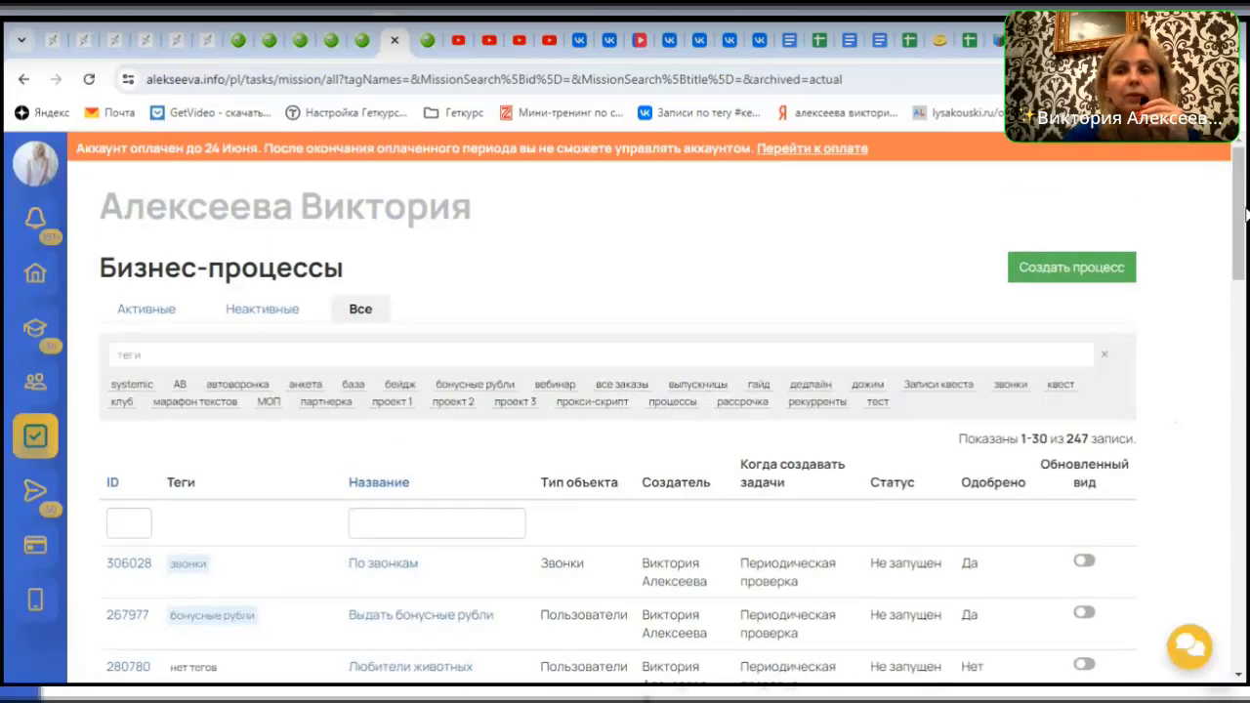
drag(1243, 215, 1244, 225)
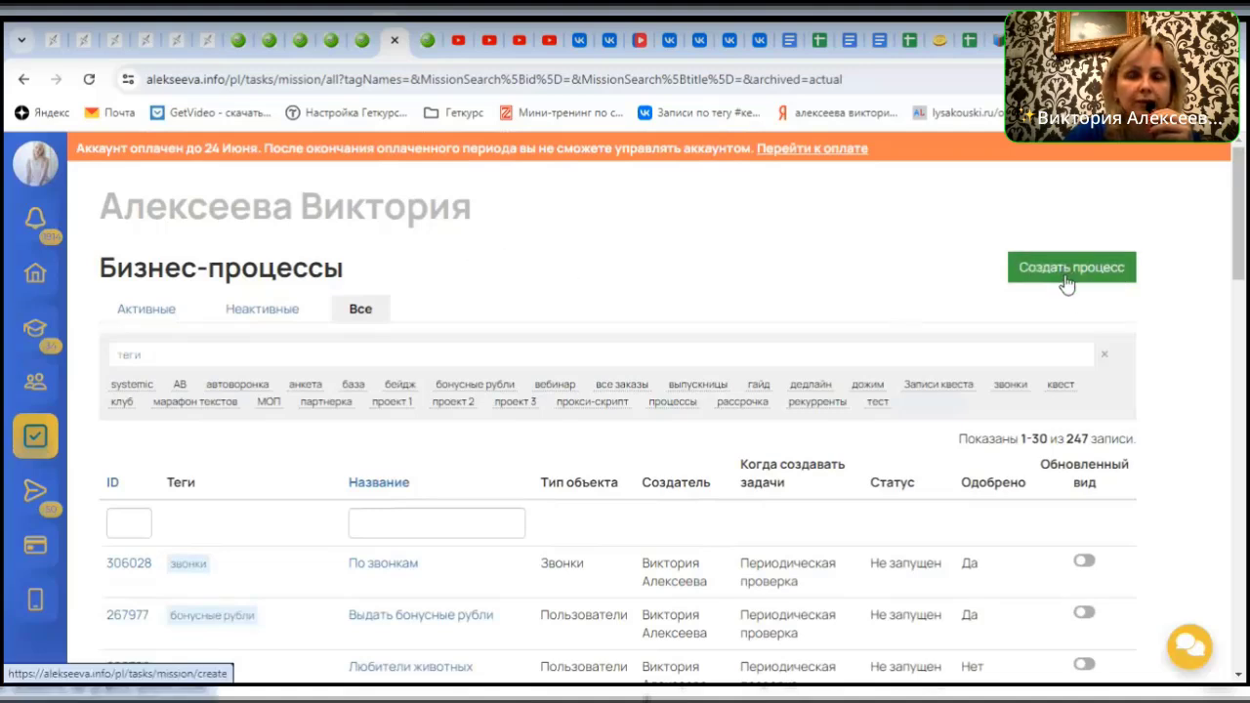
Start creating a new business process and name it «работа с неопл заказами»
click(36, 441)
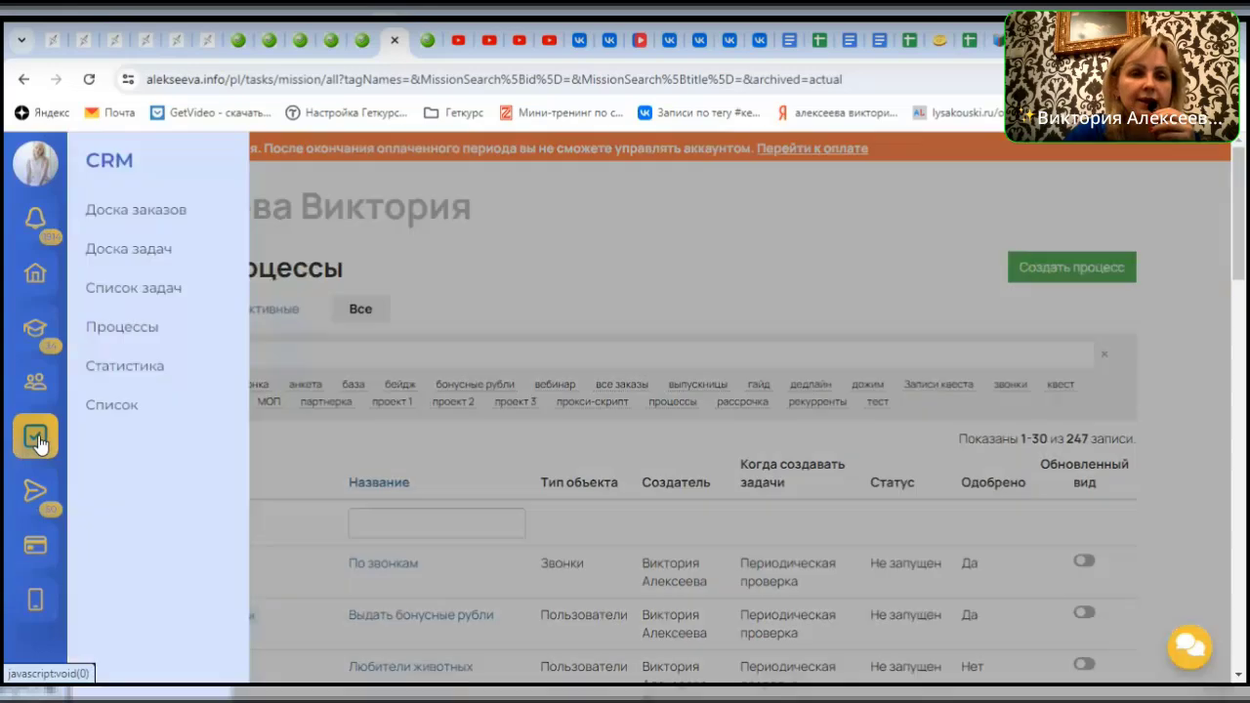
click(546, 240)
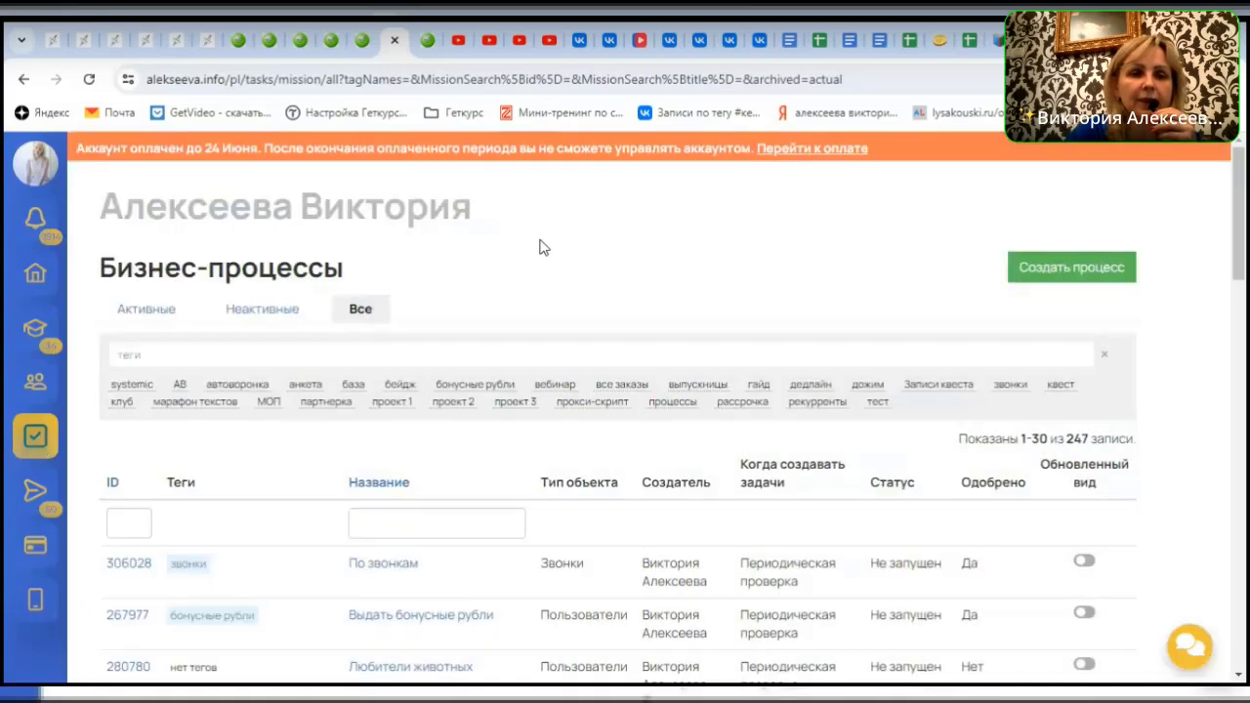
click(1073, 270)
scroll(1037, 369, down, 1)
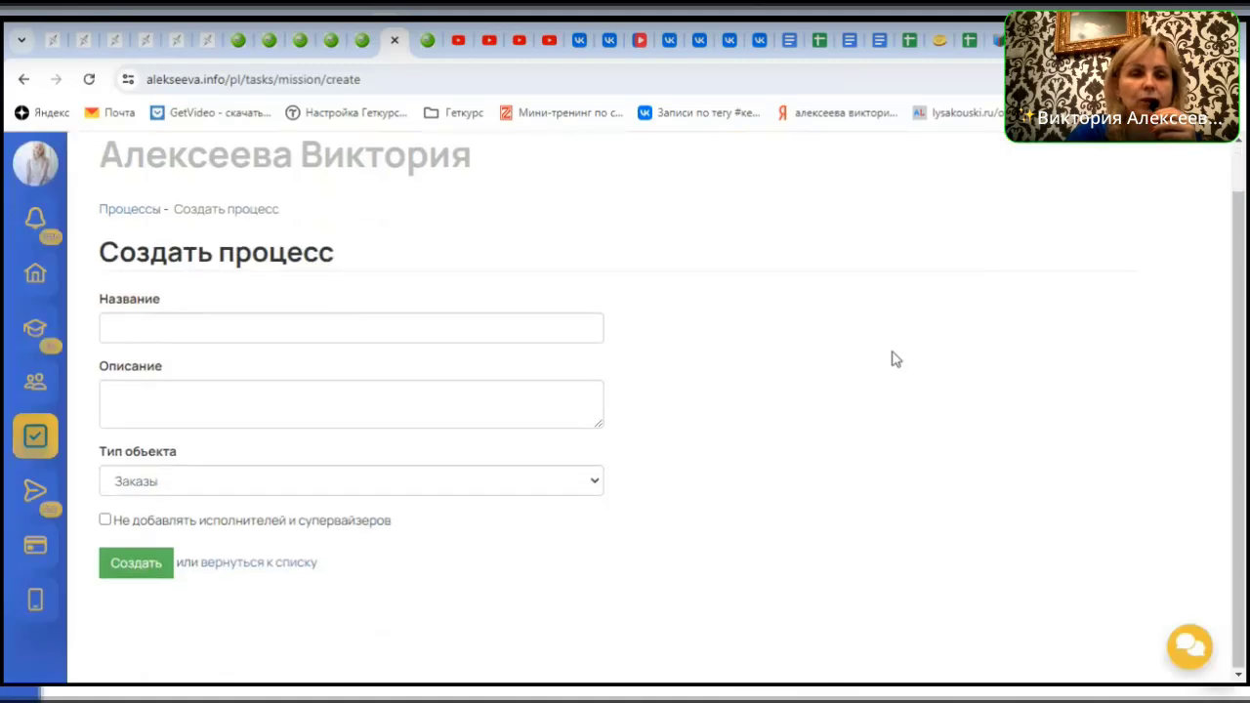
click(128, 332)
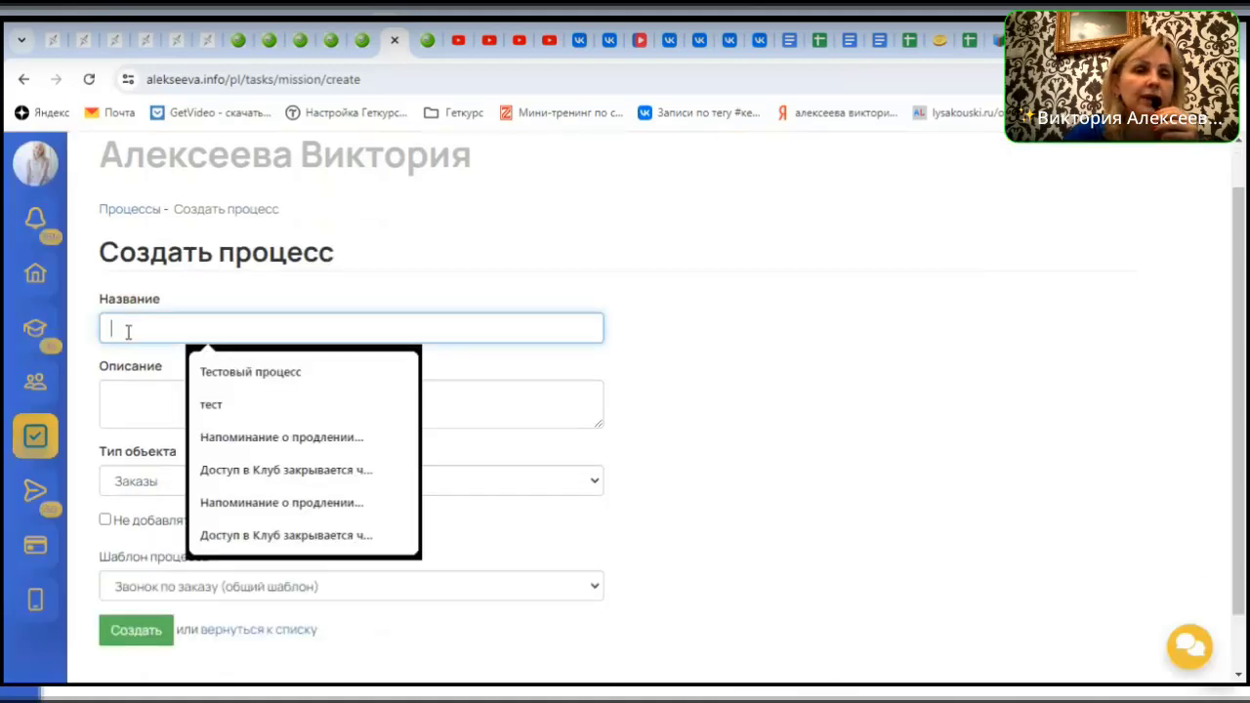
text(ра)
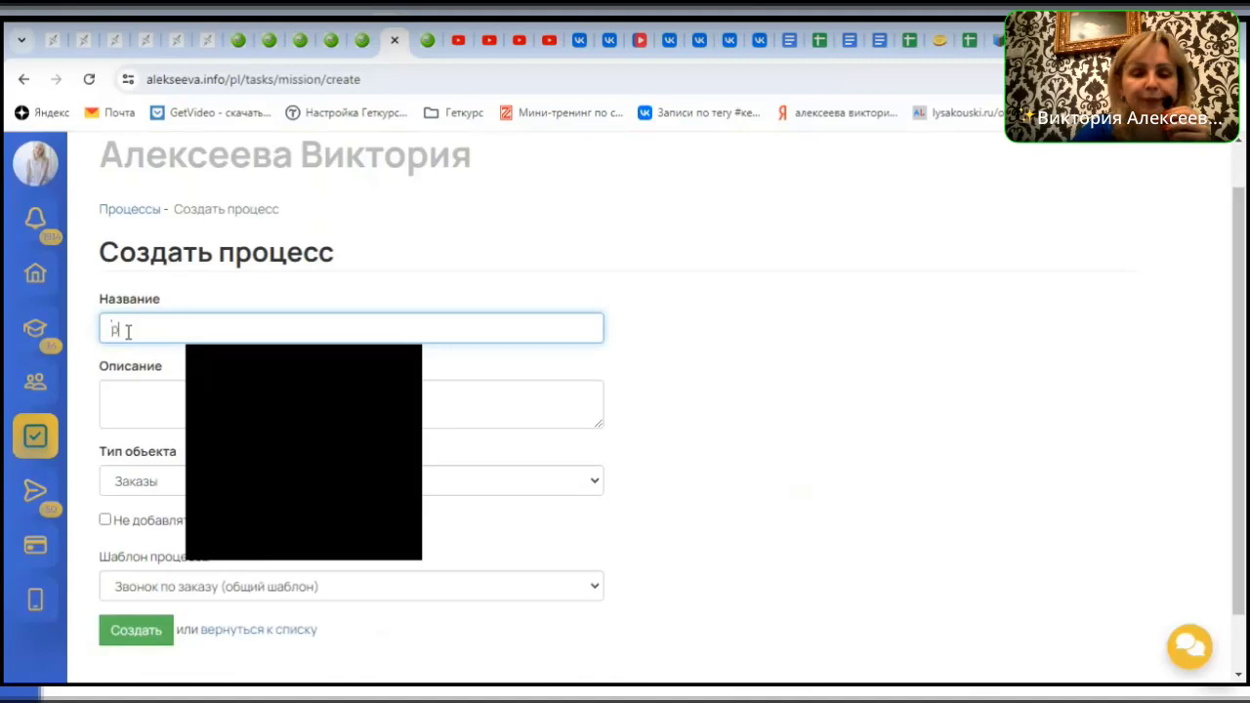
text(бота)
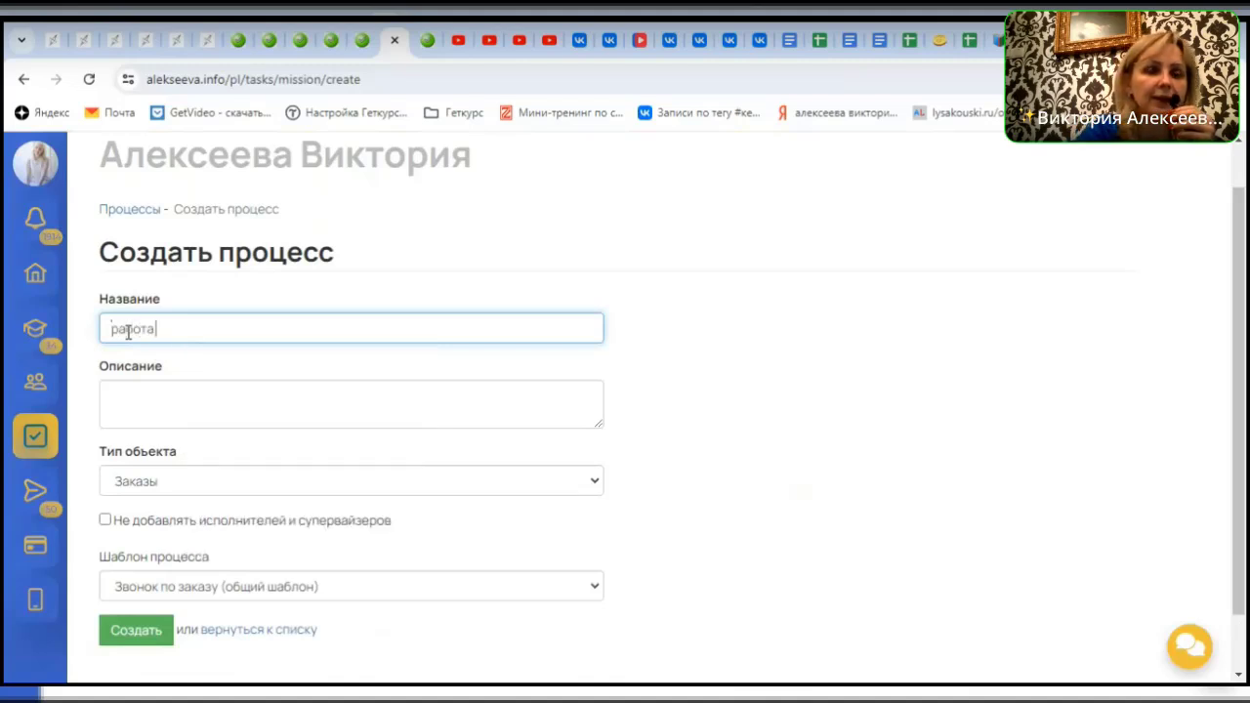
text( с неопл)
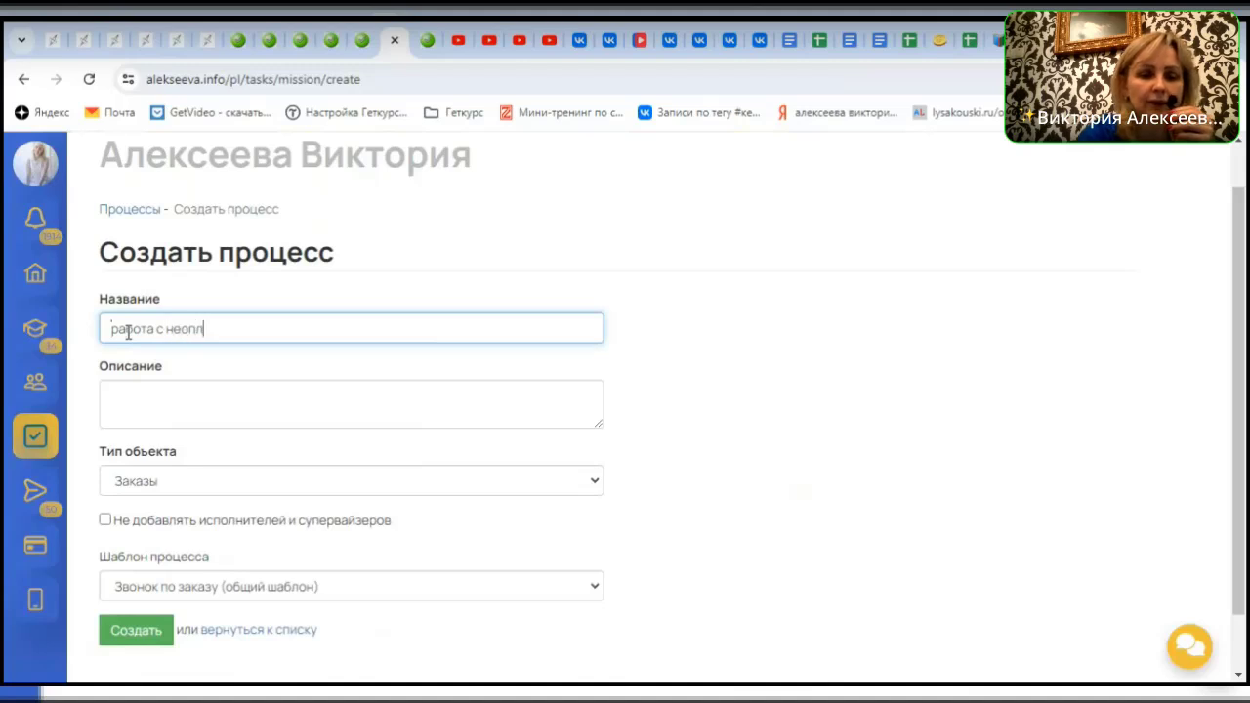
text( зака)
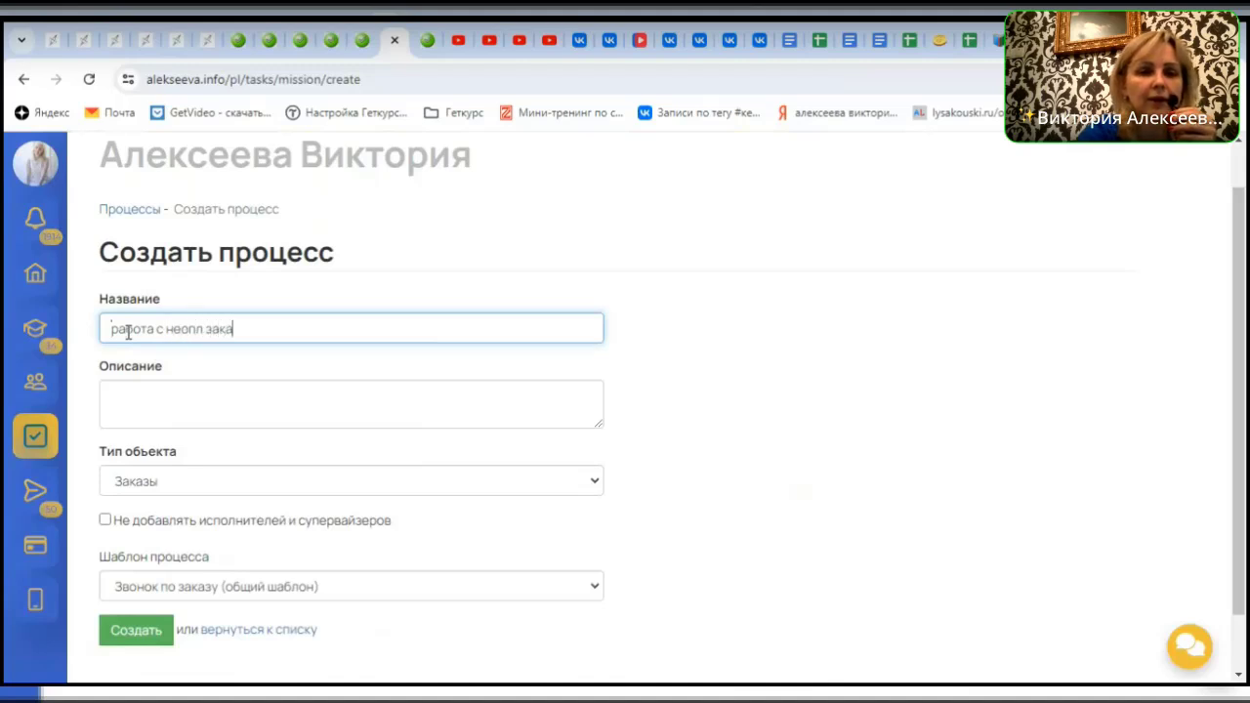
text(зами)
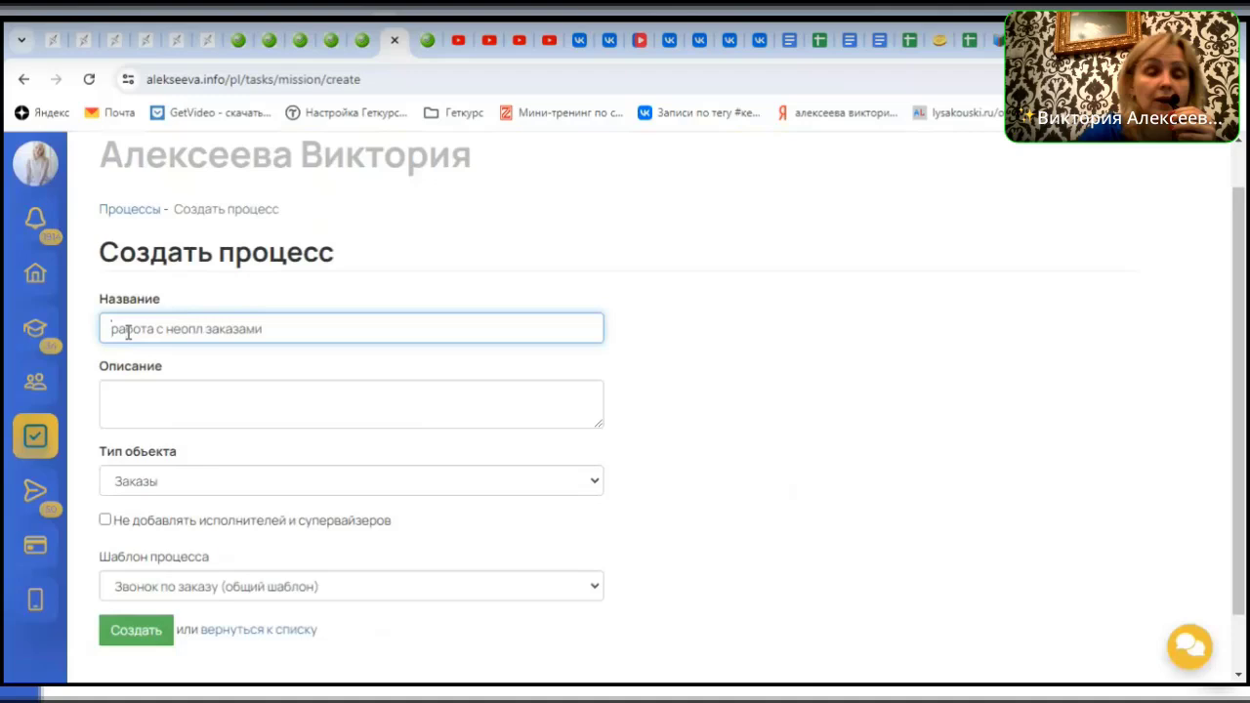
click(653, 348)
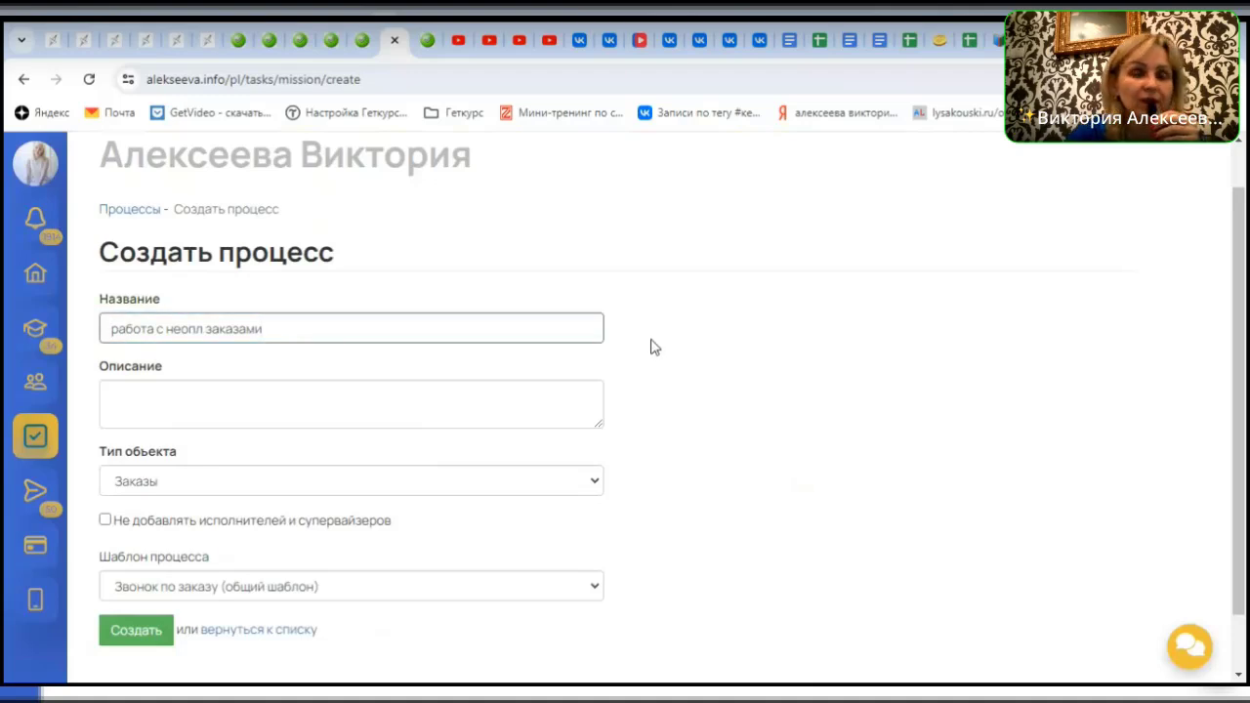
Enter «тестовый процесс» as the new process's description
click(190, 396)
text(т)
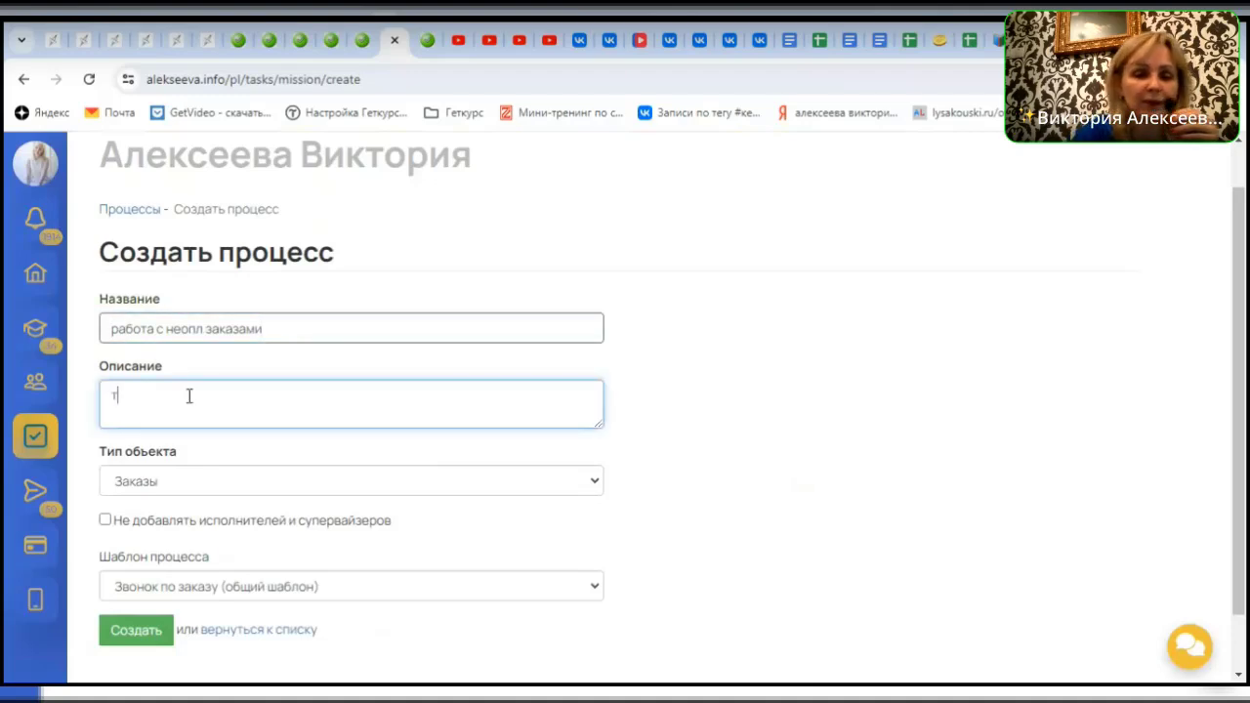
text(естовы)
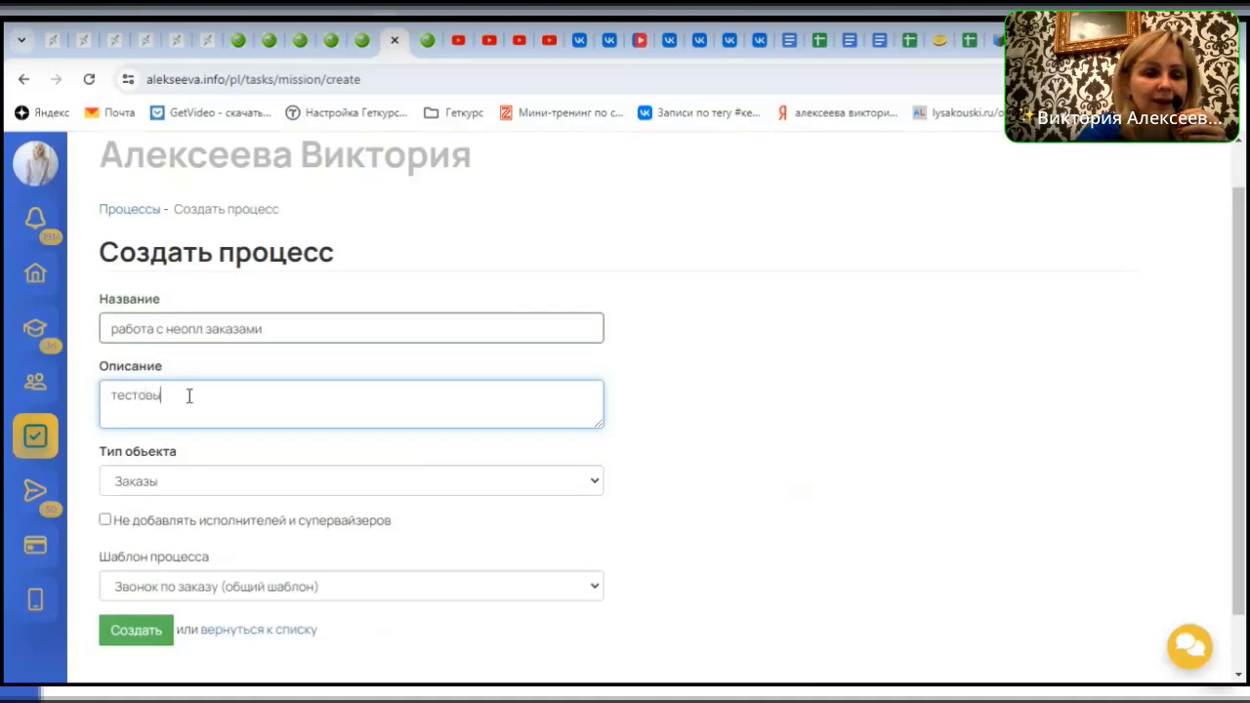
text(й проце)
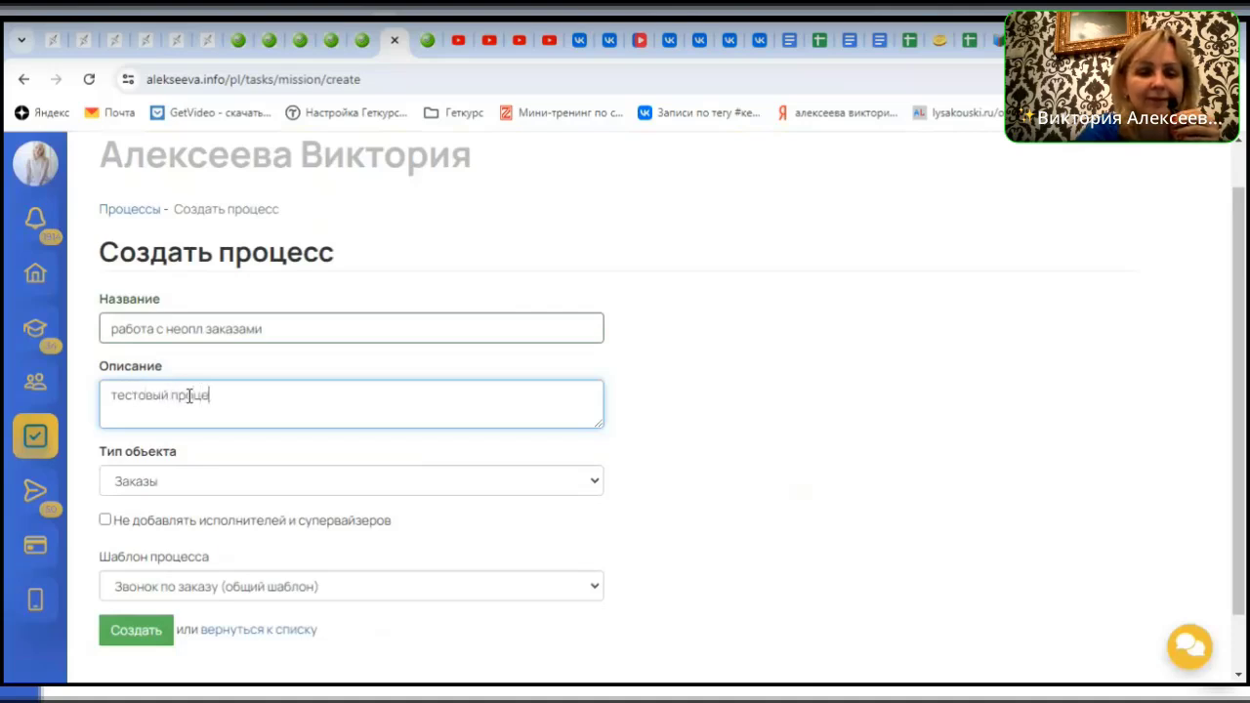
text(сс)
click(659, 388)
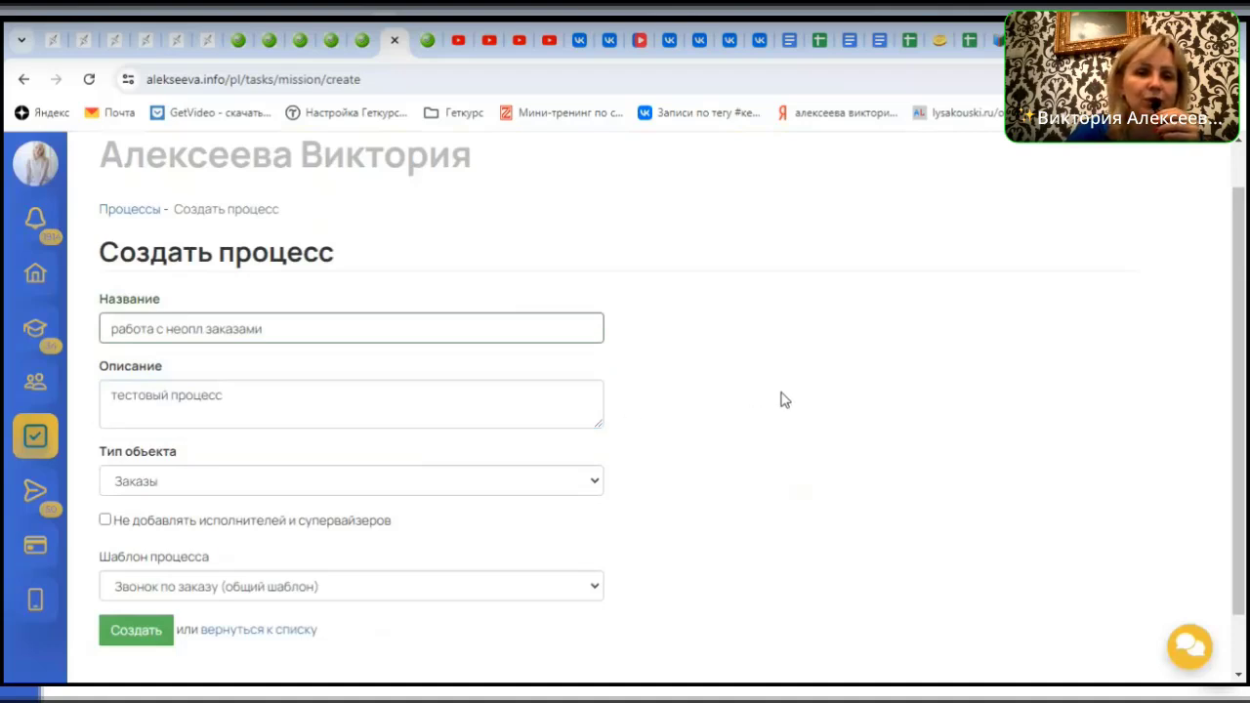
Enable «Не добавлять исполнителей и супервайзеров», set the process template to «без шаблона» and create the process
scroll(750, 360, down, 1)
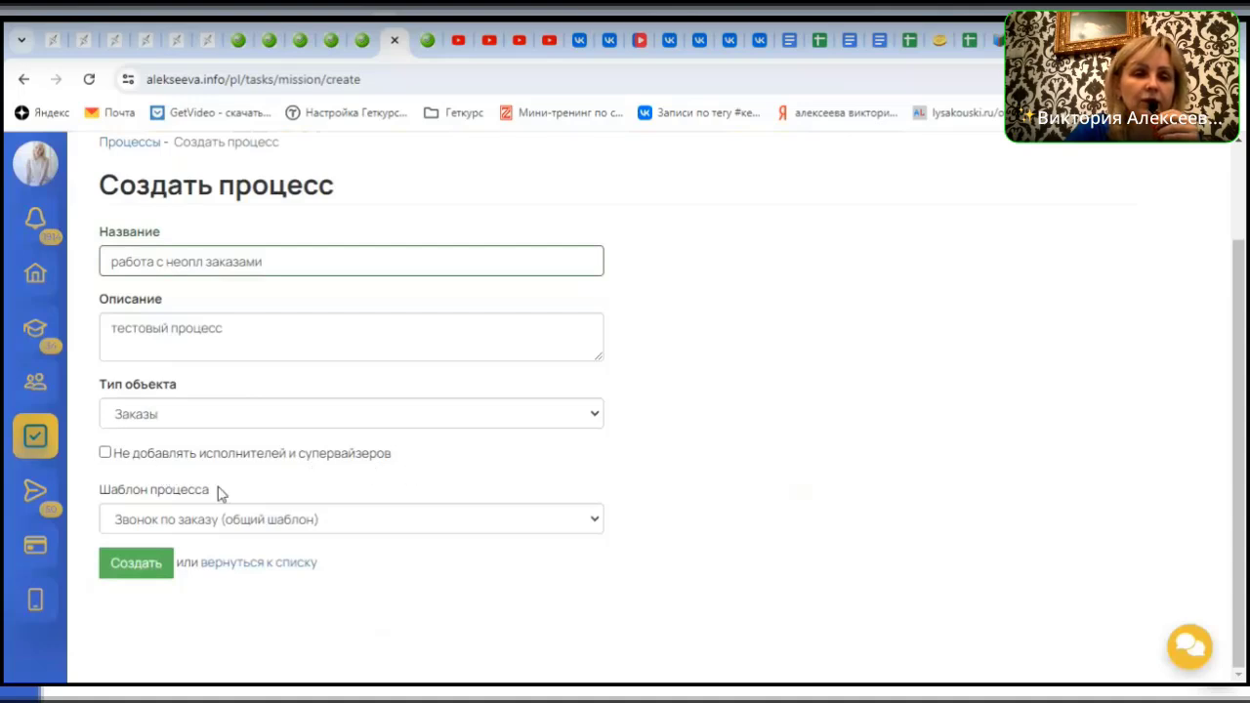
click(106, 455)
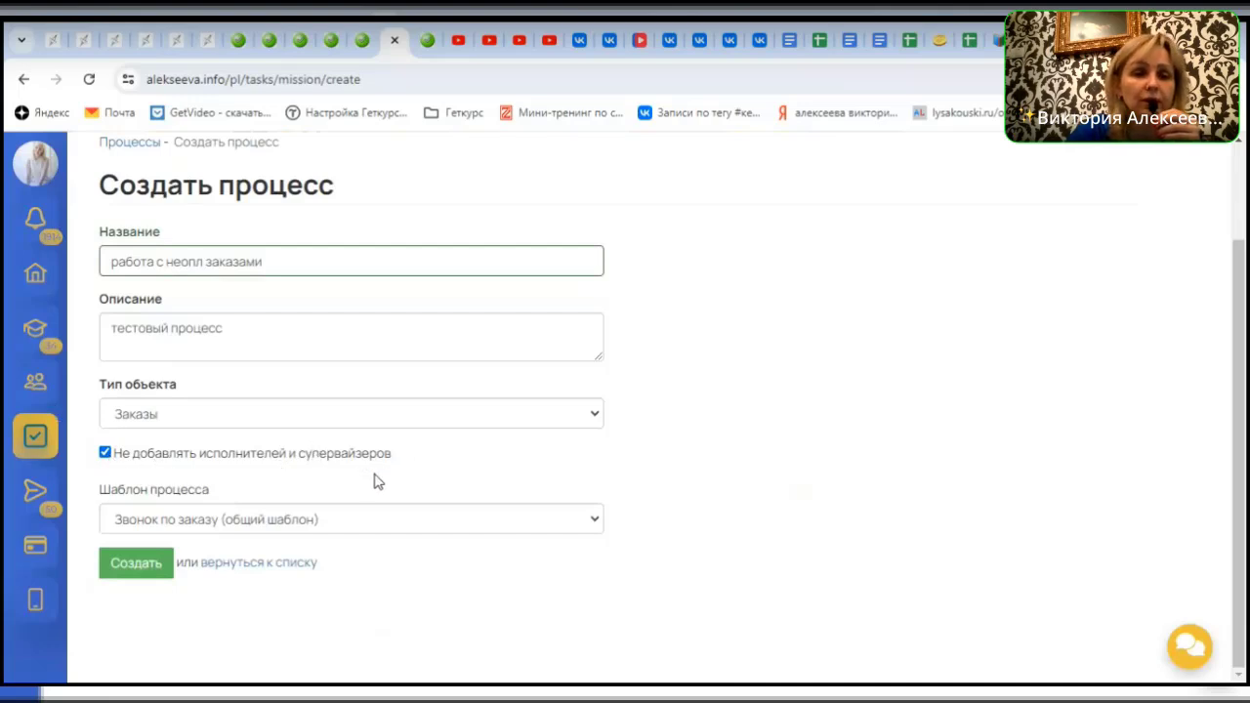
click(595, 526)
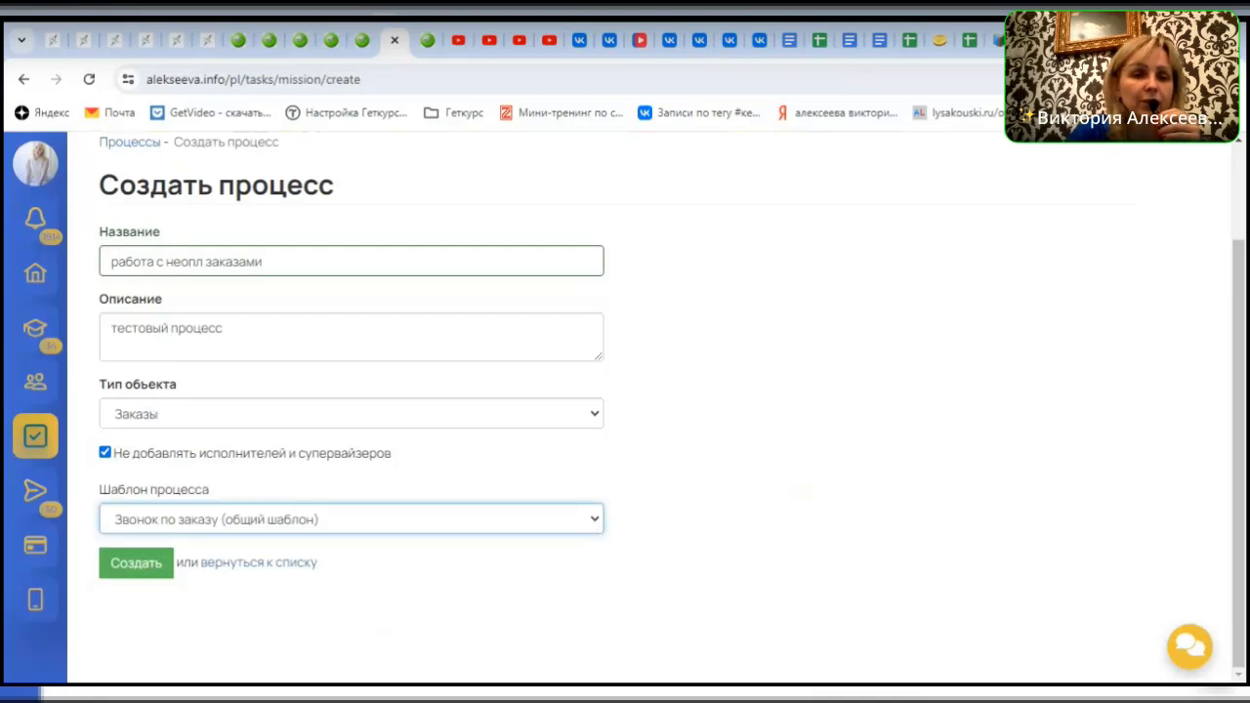
click(185, 552)
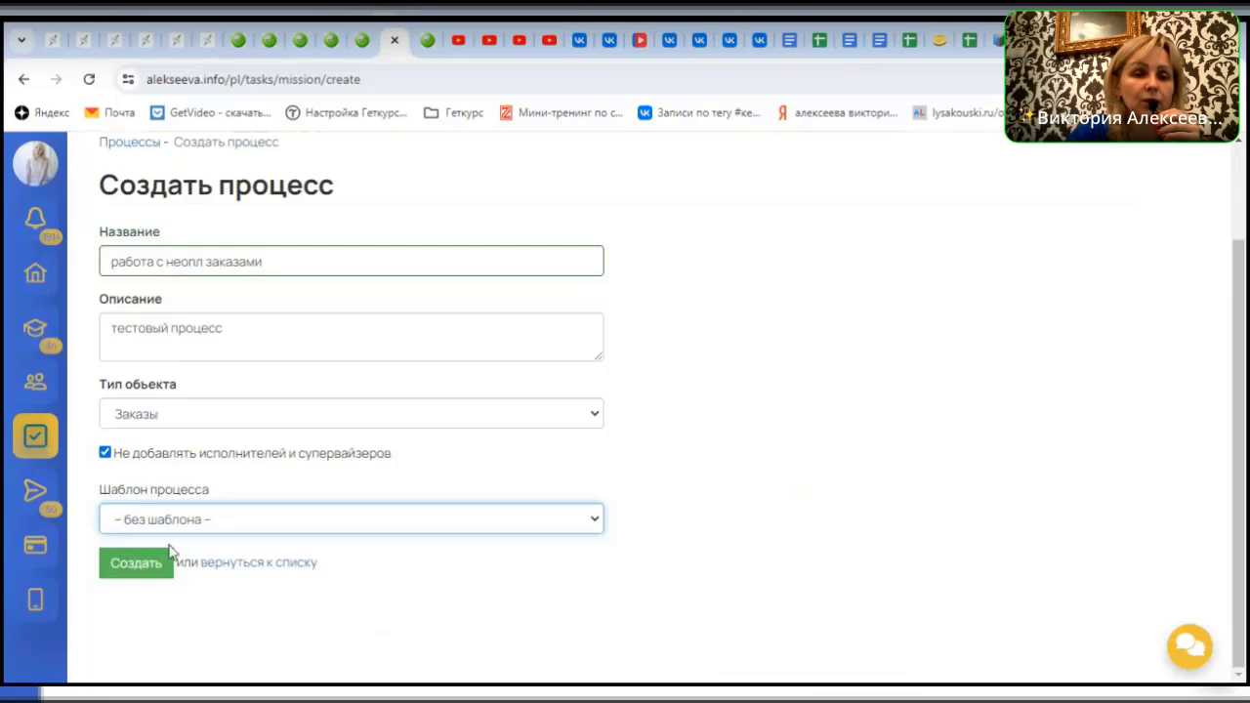
click(144, 568)
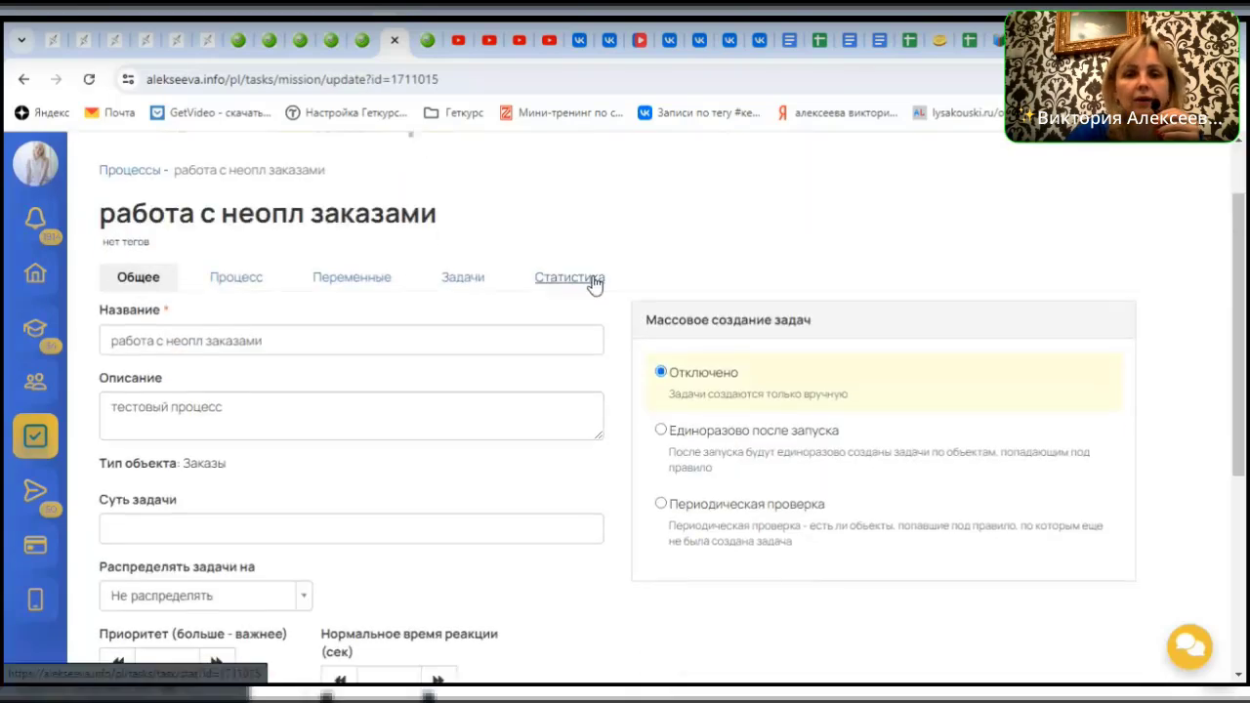
Assign the existing tag «тест» to the new process and save the tags
click(114, 248)
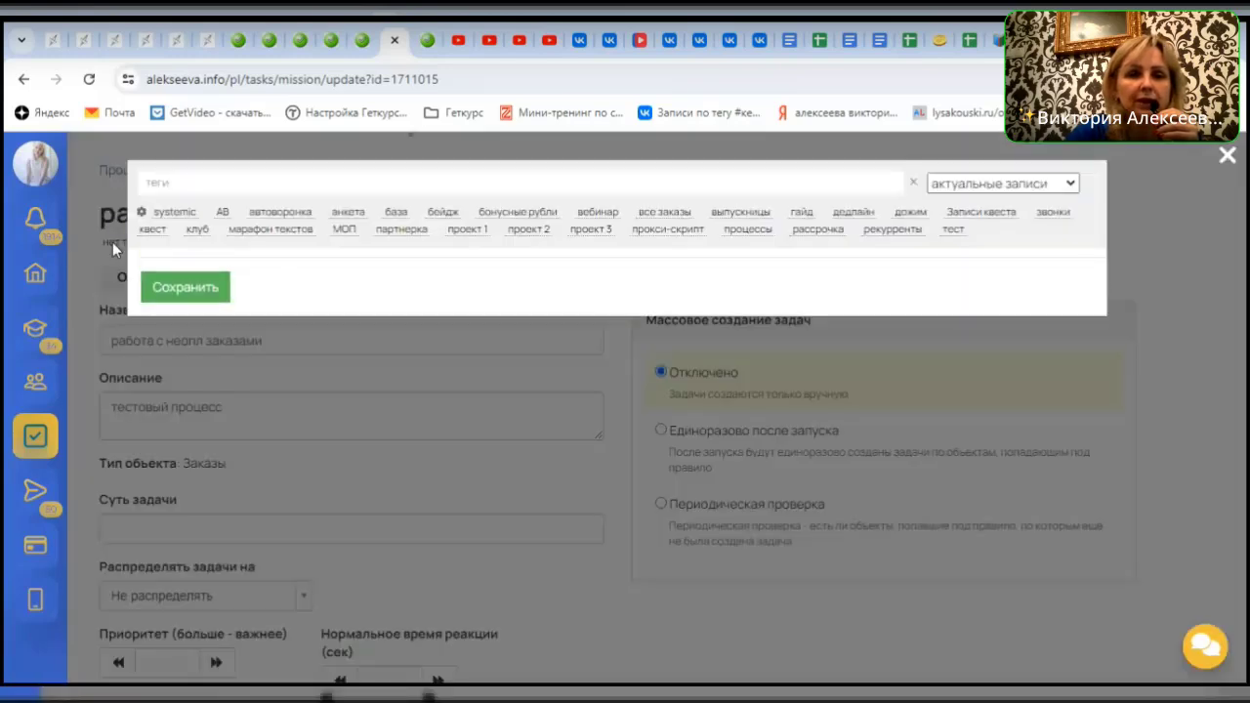
click(952, 231)
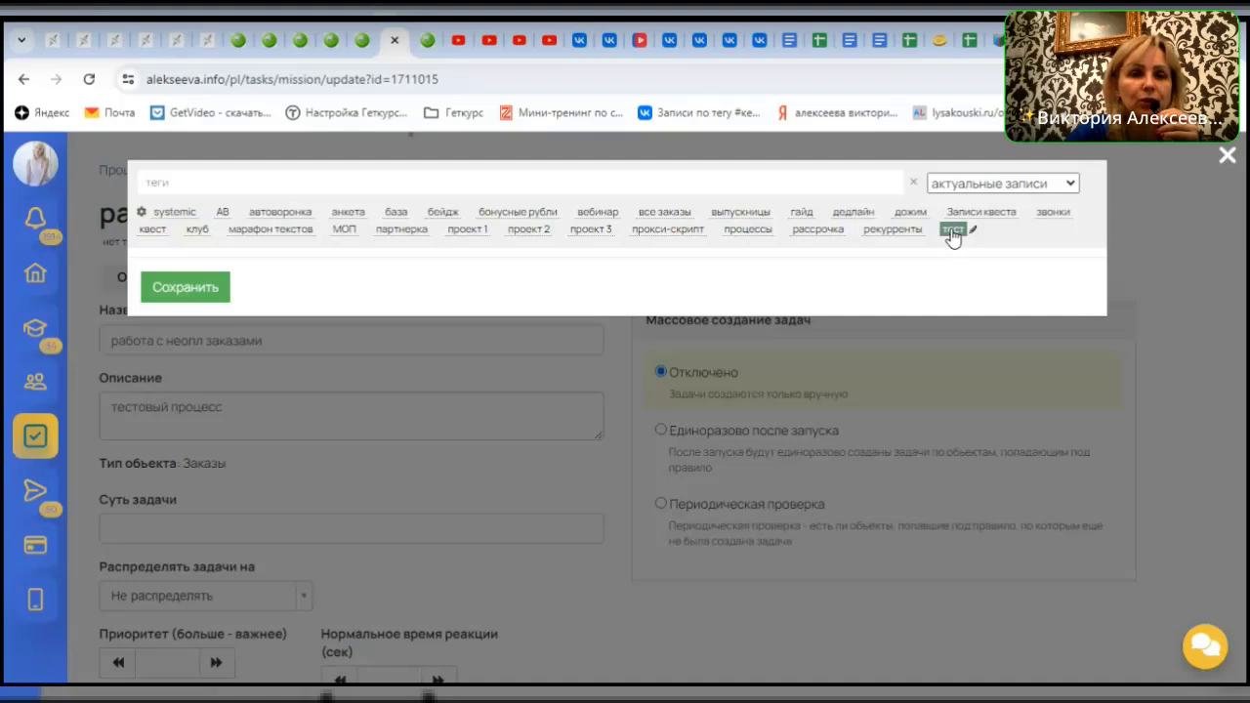
click(953, 231)
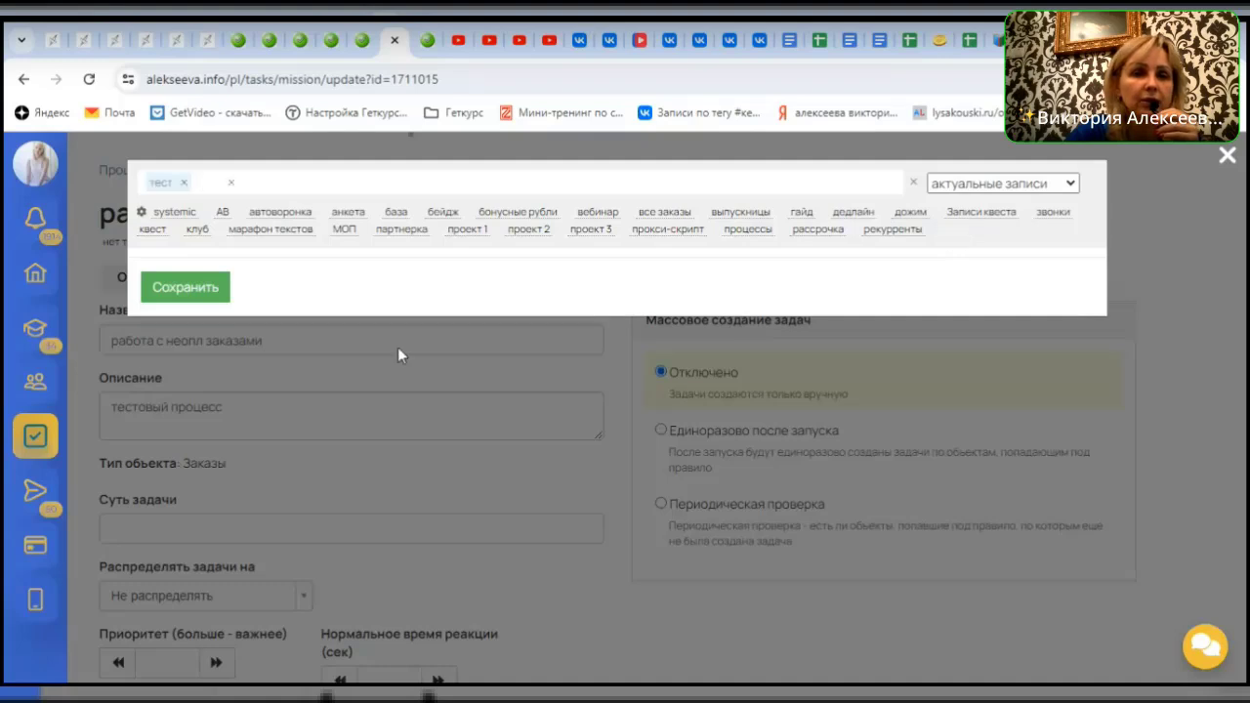
click(188, 284)
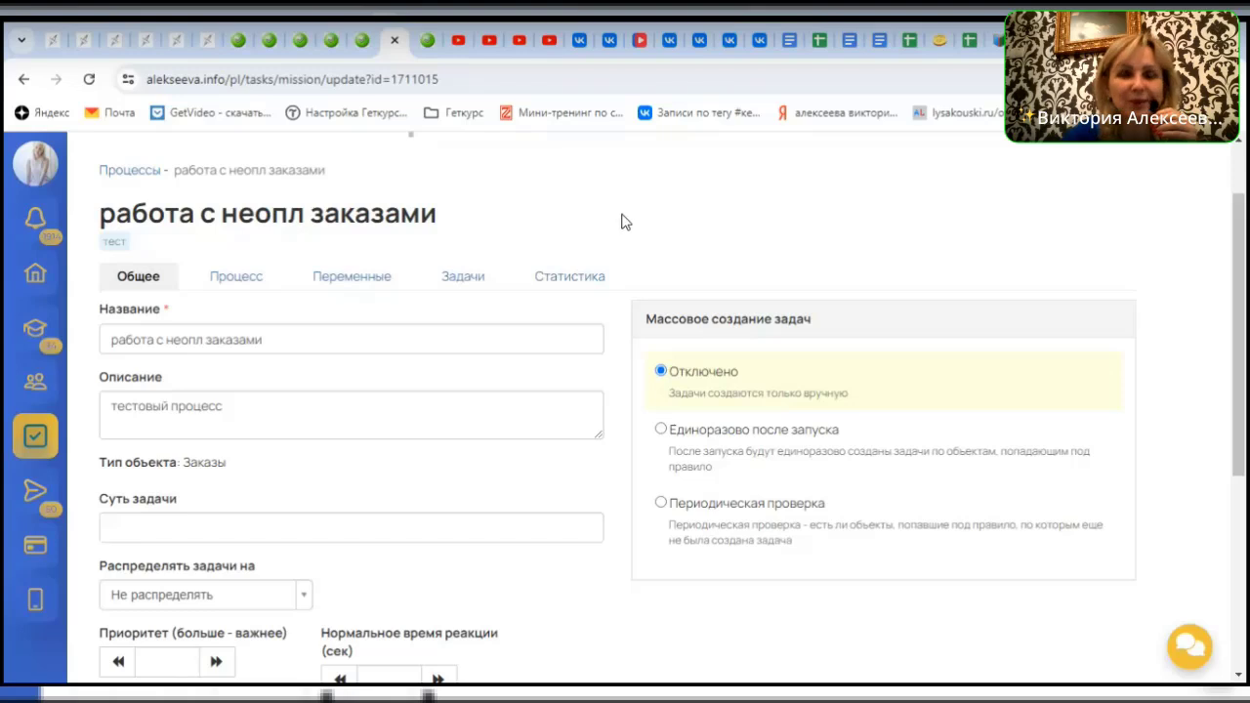
Enter «отправить письма-напоминания по неоплач заказам» as the process's task summary («Суть задачи»)
scroll(121, 327, down, 1)
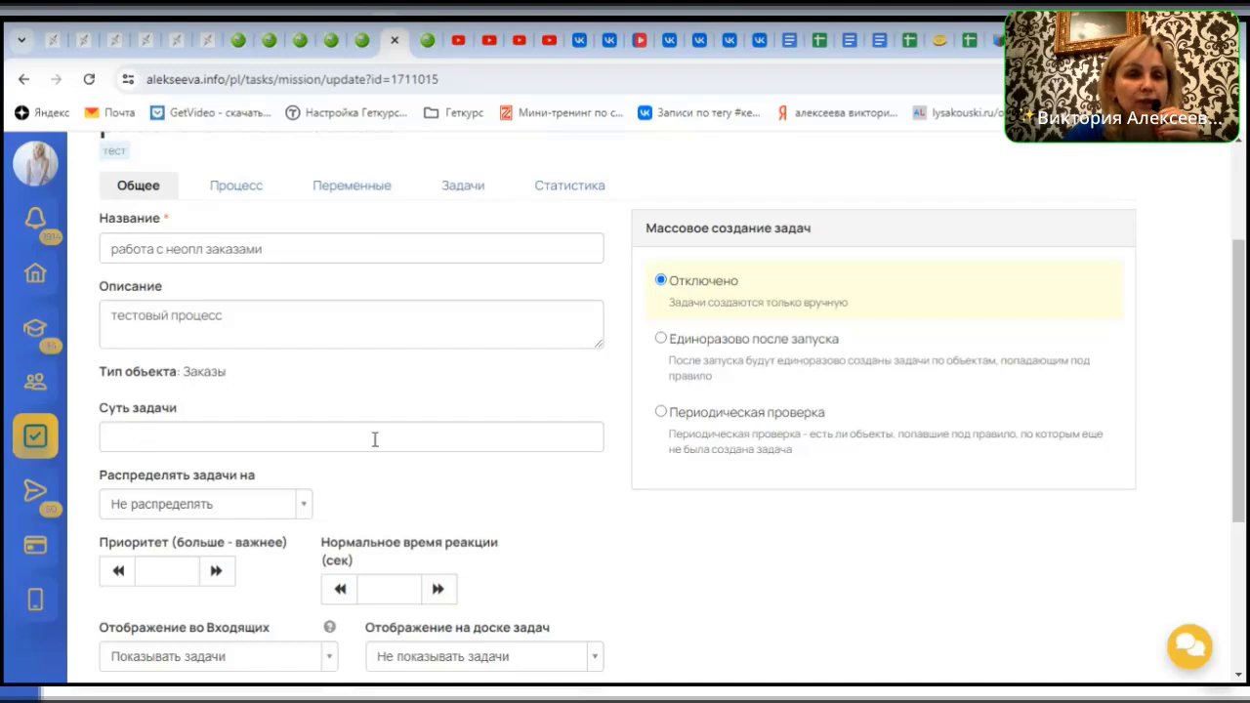
click(225, 437)
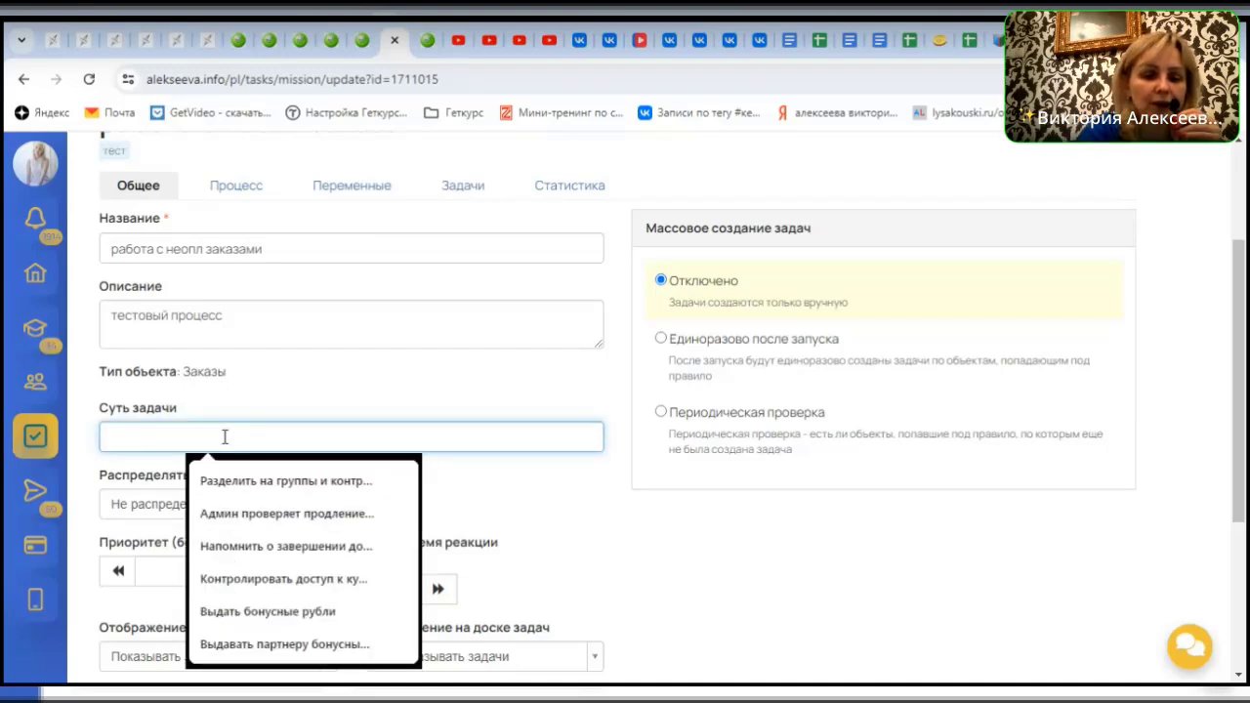
text(отправить)
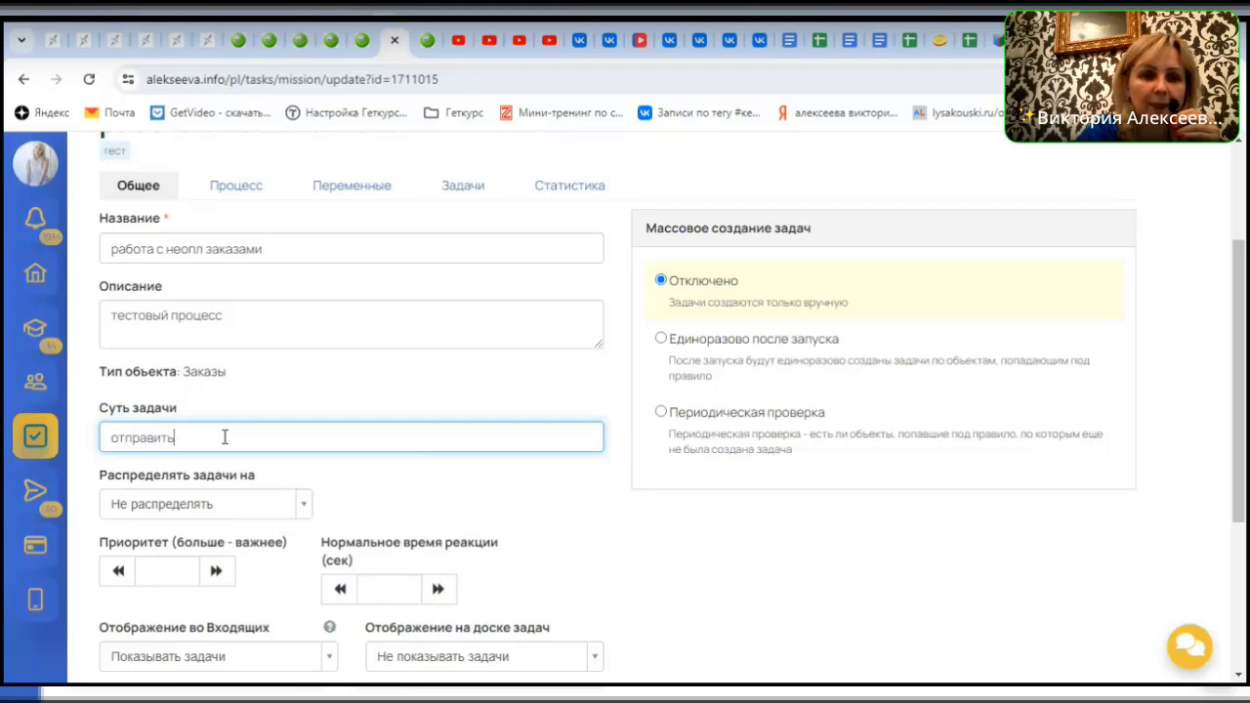
text( письма)
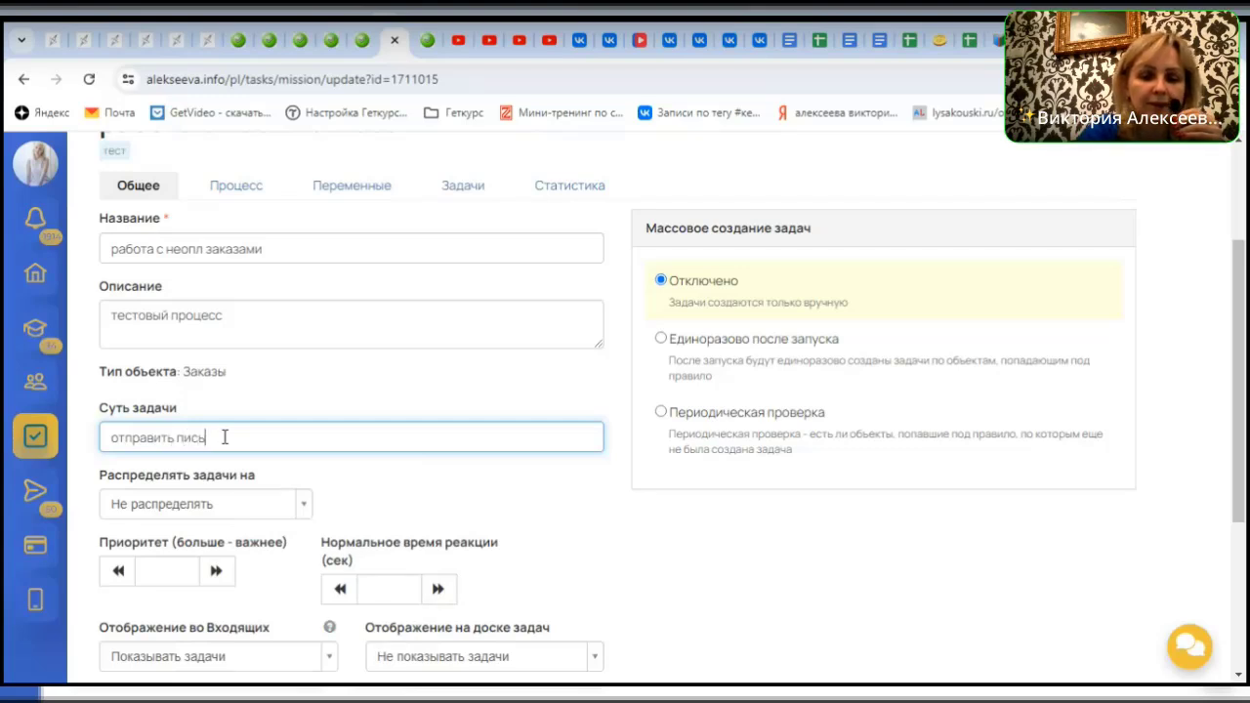
text( напом)
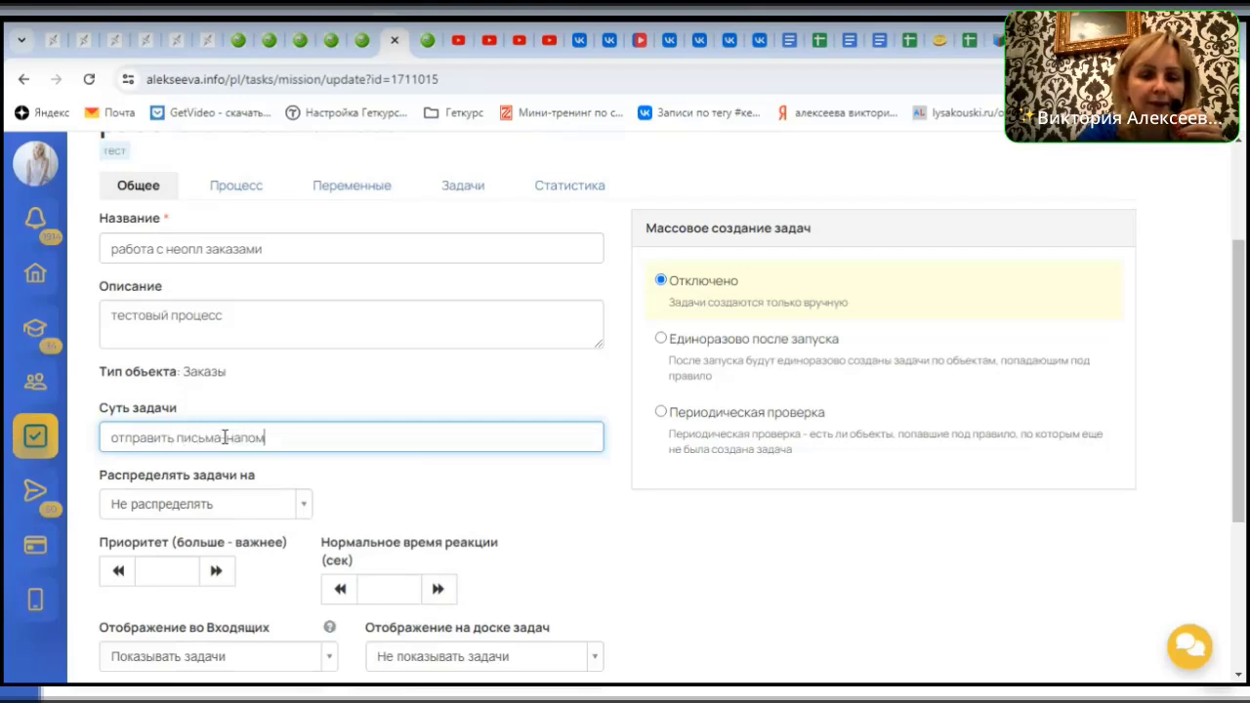
text(инания )
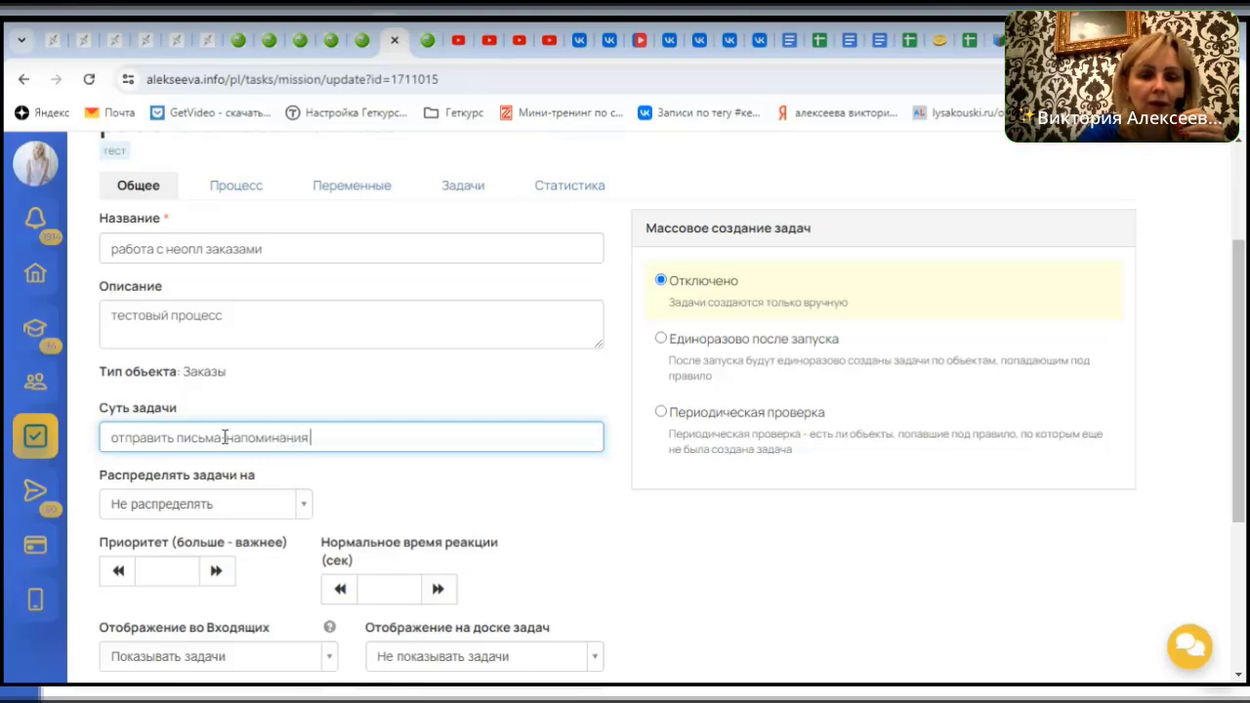
text(по н)
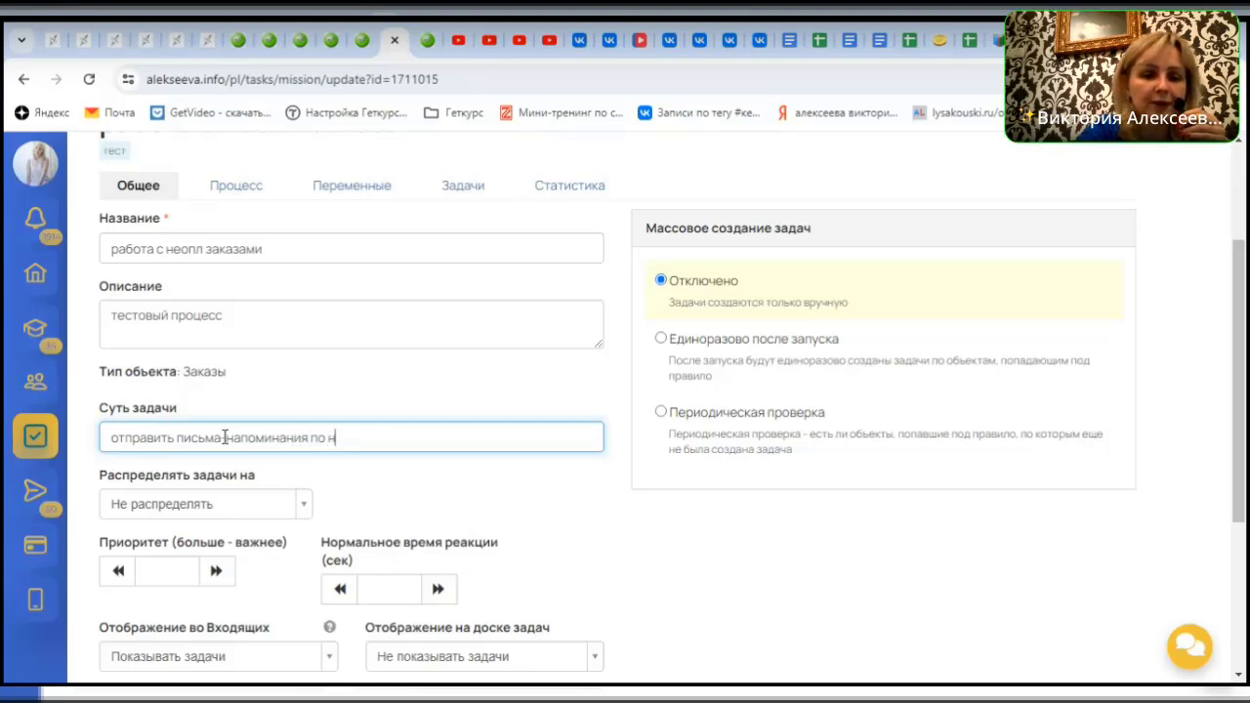
text(еоплач)
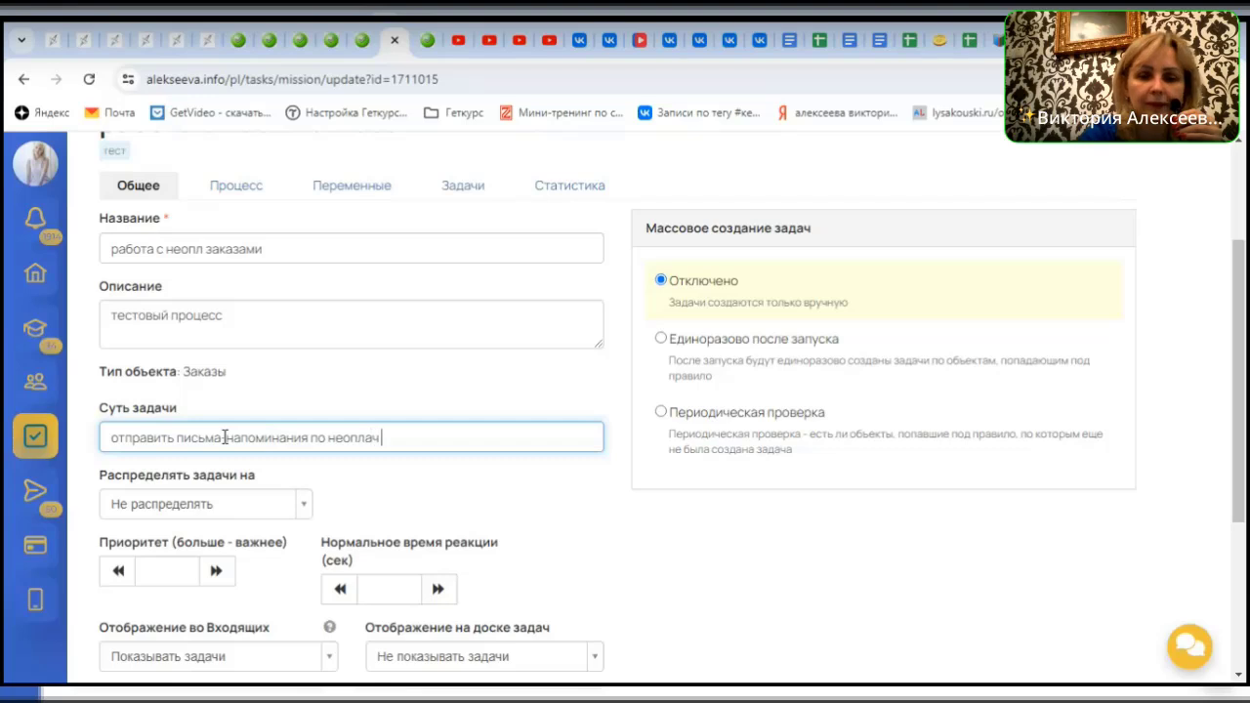
text( заказам)
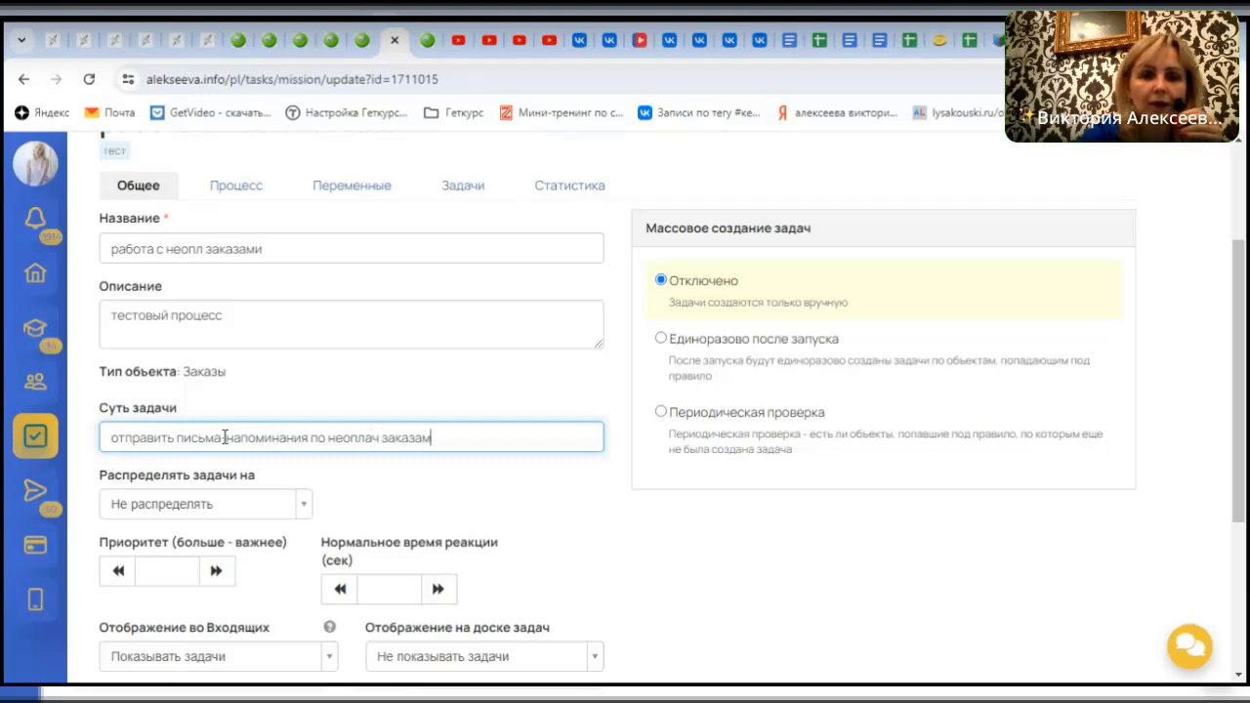
click(228, 437)
key(BackSpace)
text(-)
Review the remaining general settings and set mass task creation to «Периодическая проверка»
scroll(198, 411, down, 1)
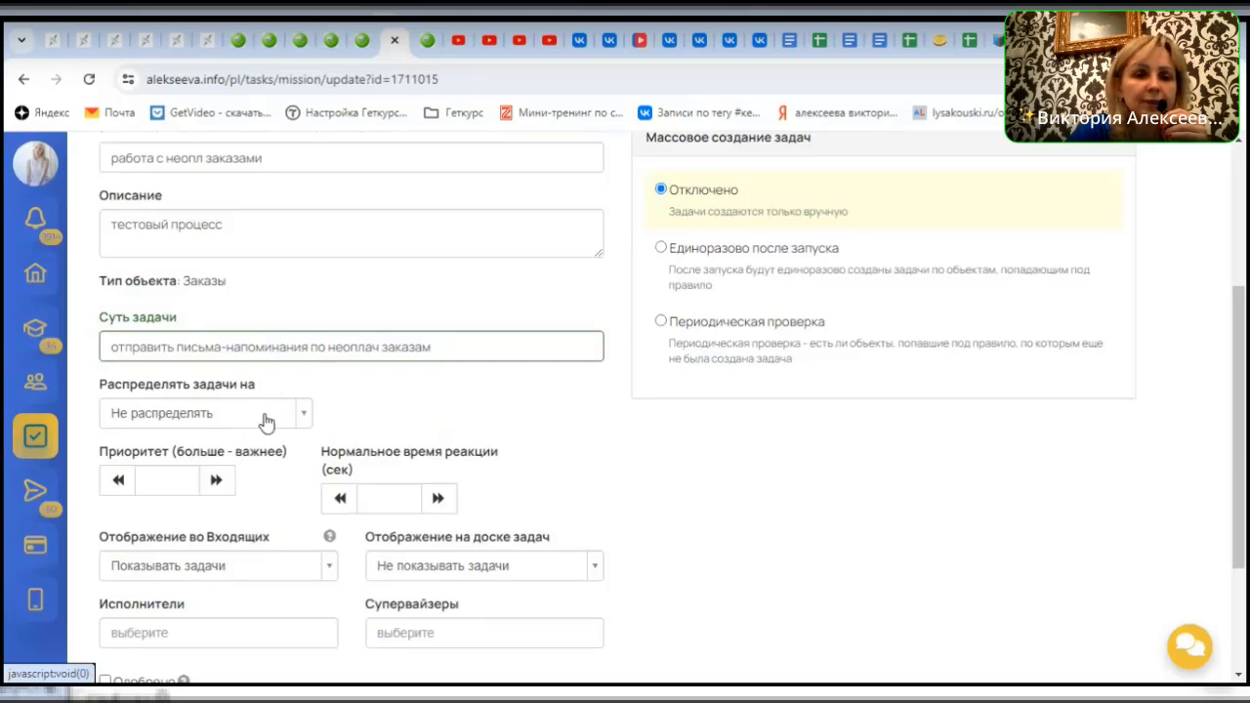
scroll(266, 422, down, 1)
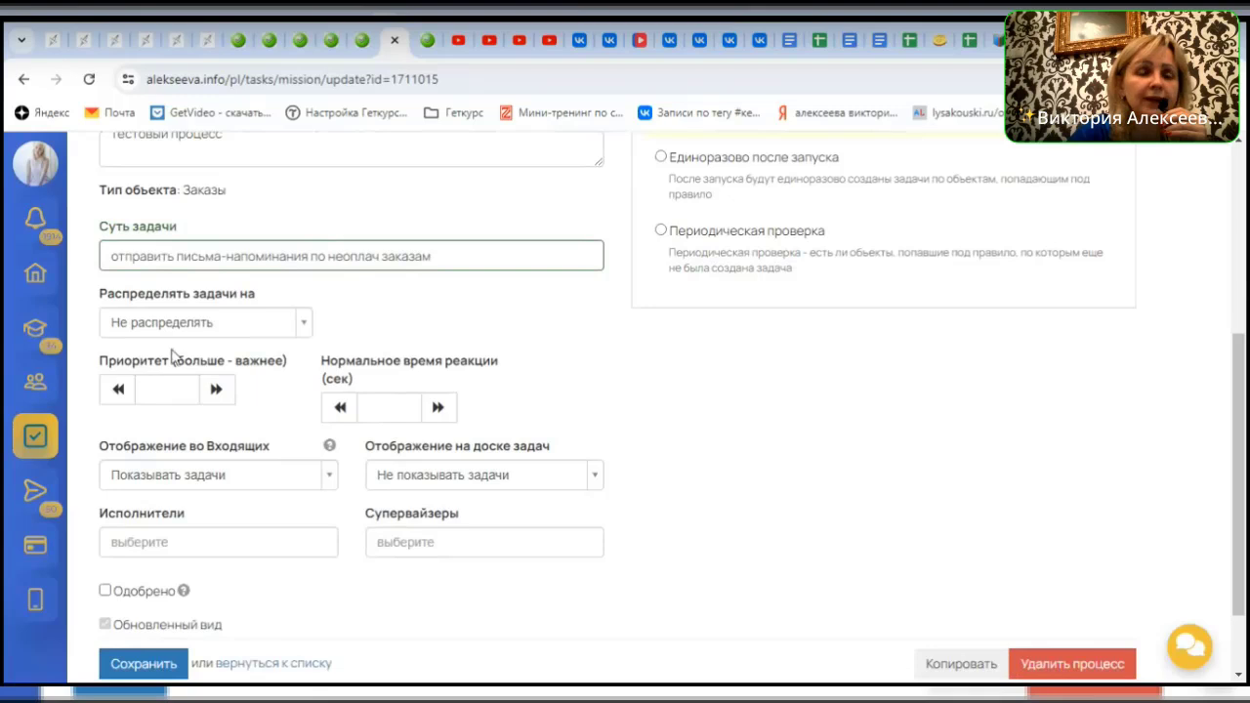
scroll(591, 405, down, 1)
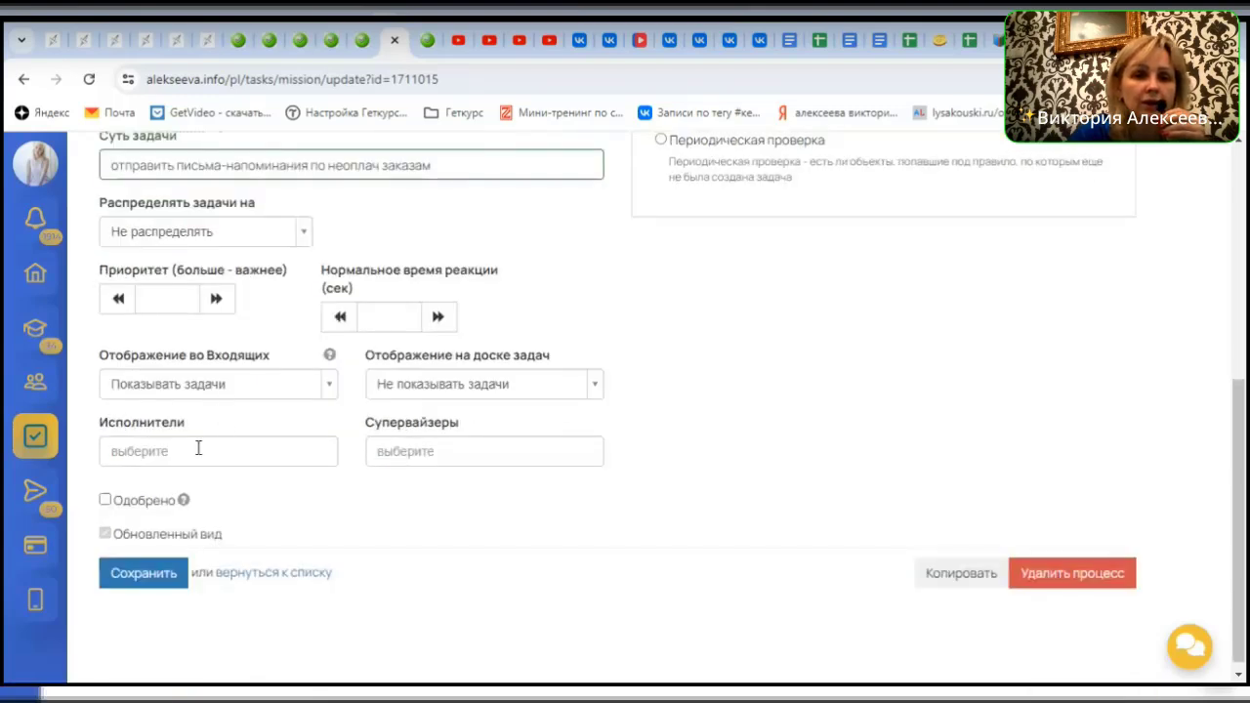
scroll(623, 453, up, 3)
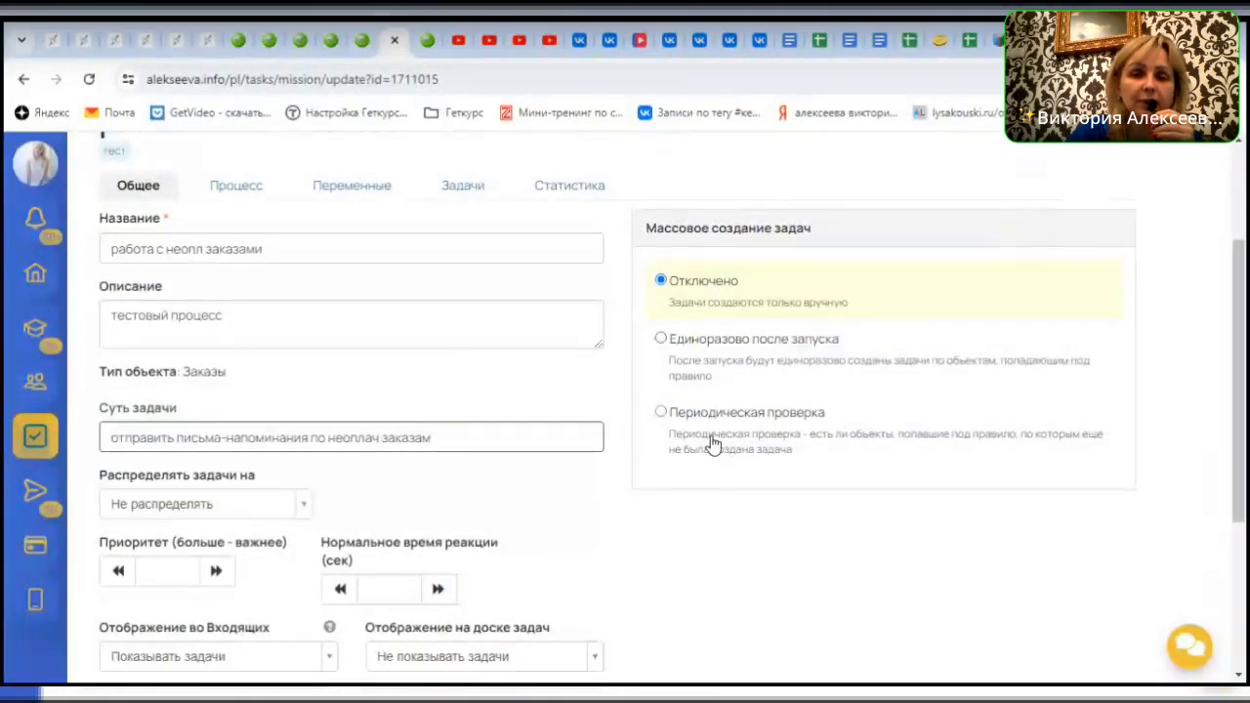
click(661, 413)
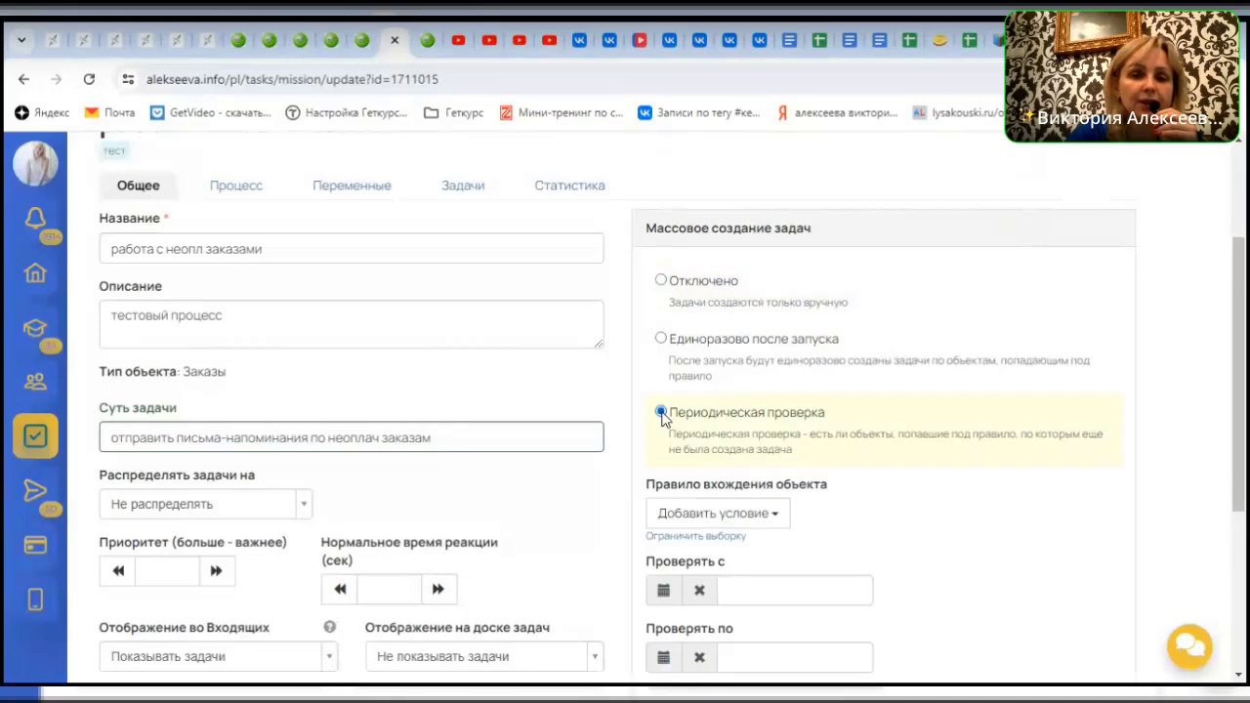
Add the condition «Оплачен» to the object entry rule and set it to «Нет»
scroll(583, 371, down, 2)
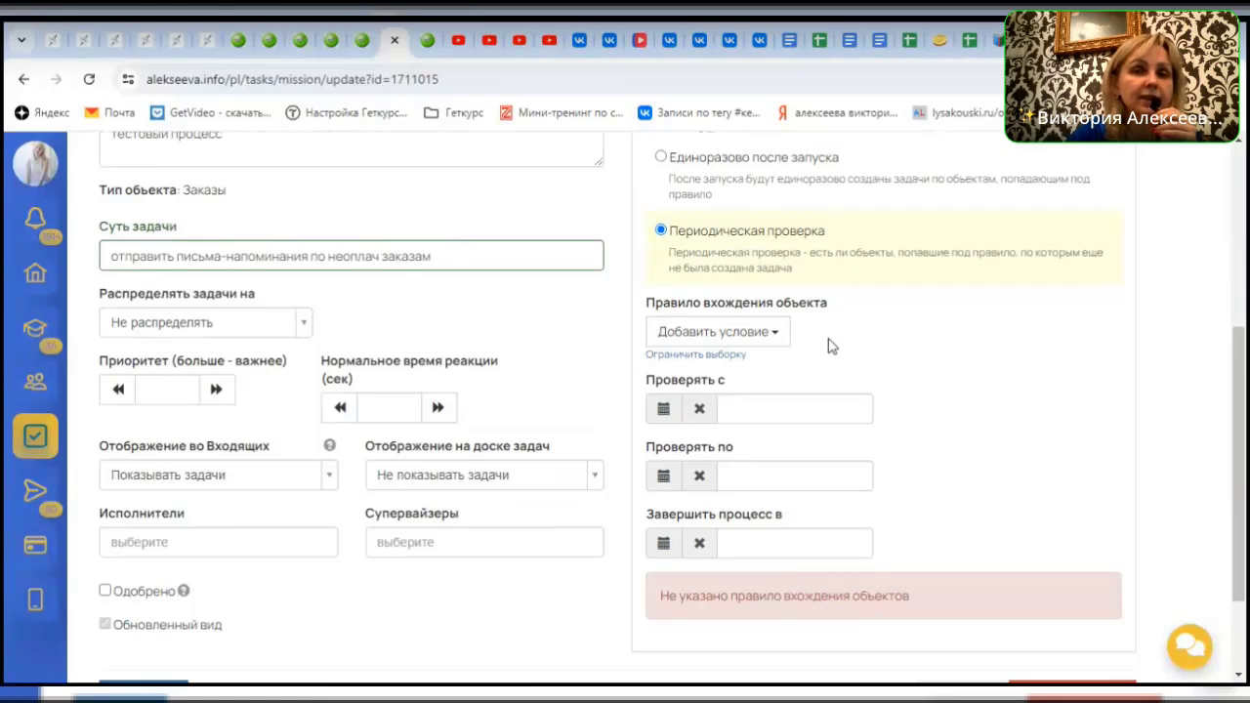
click(778, 337)
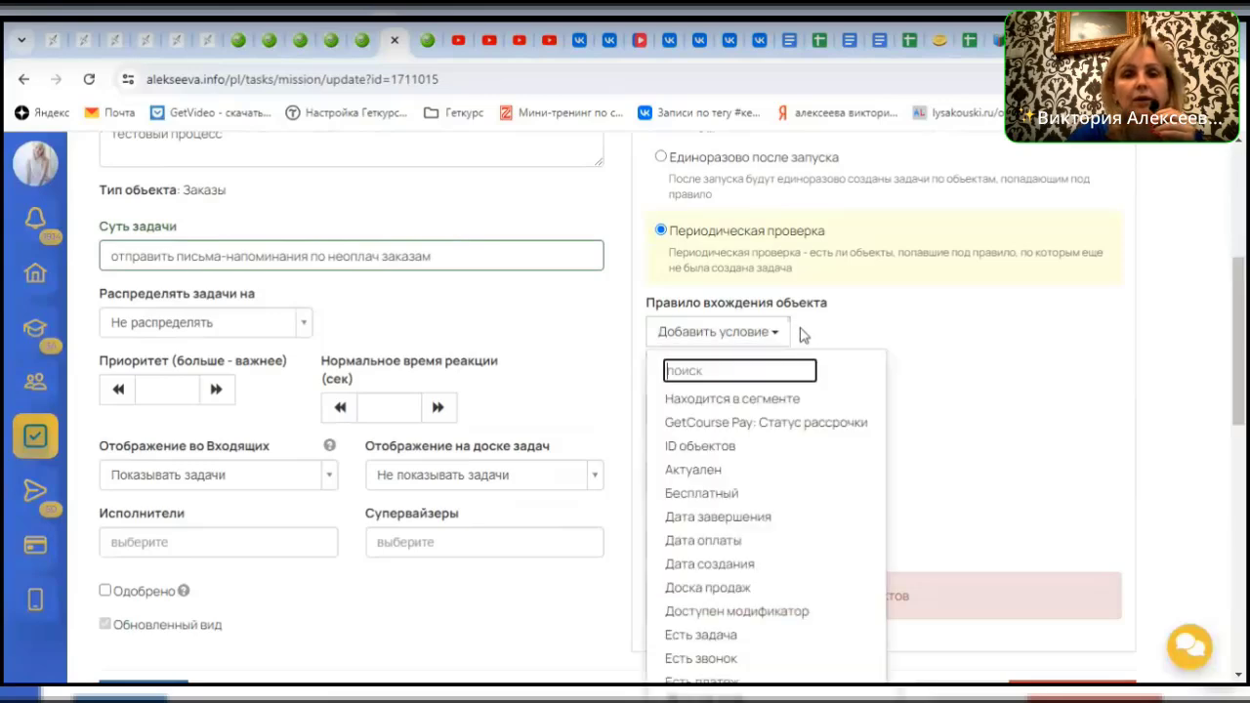
scroll(803, 336, down, 1)
scroll(807, 325, up, 1)
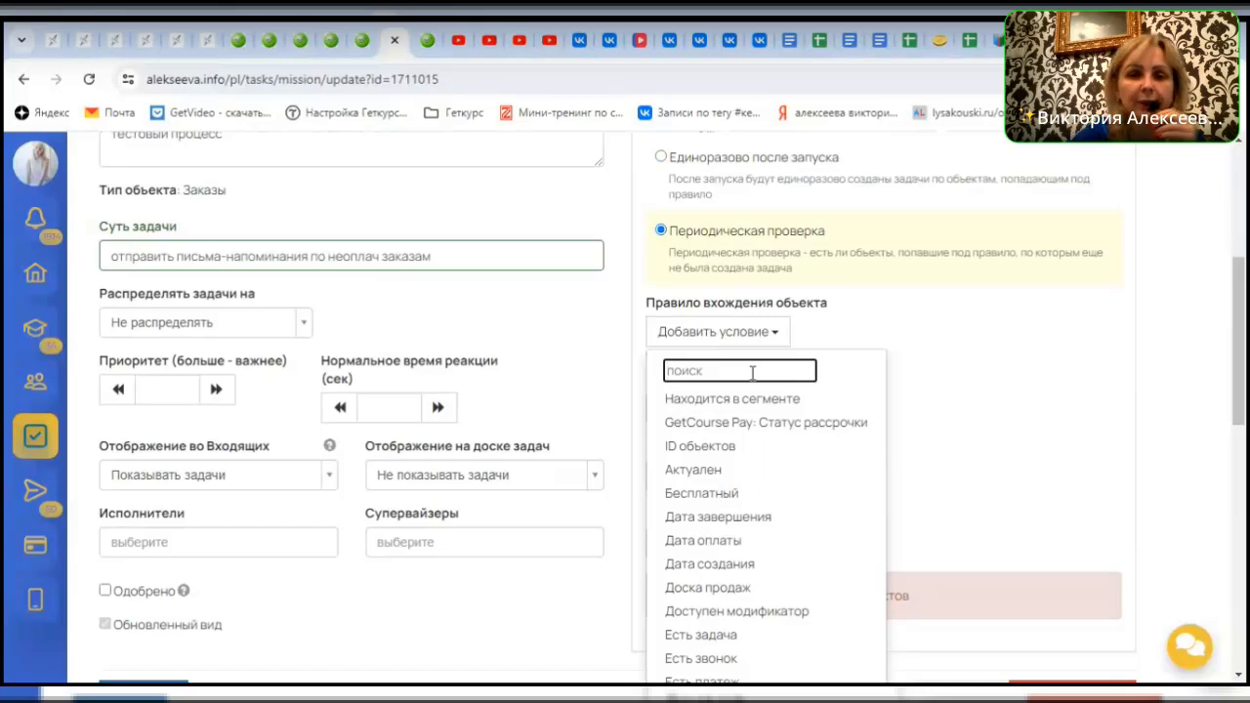
text(оп)
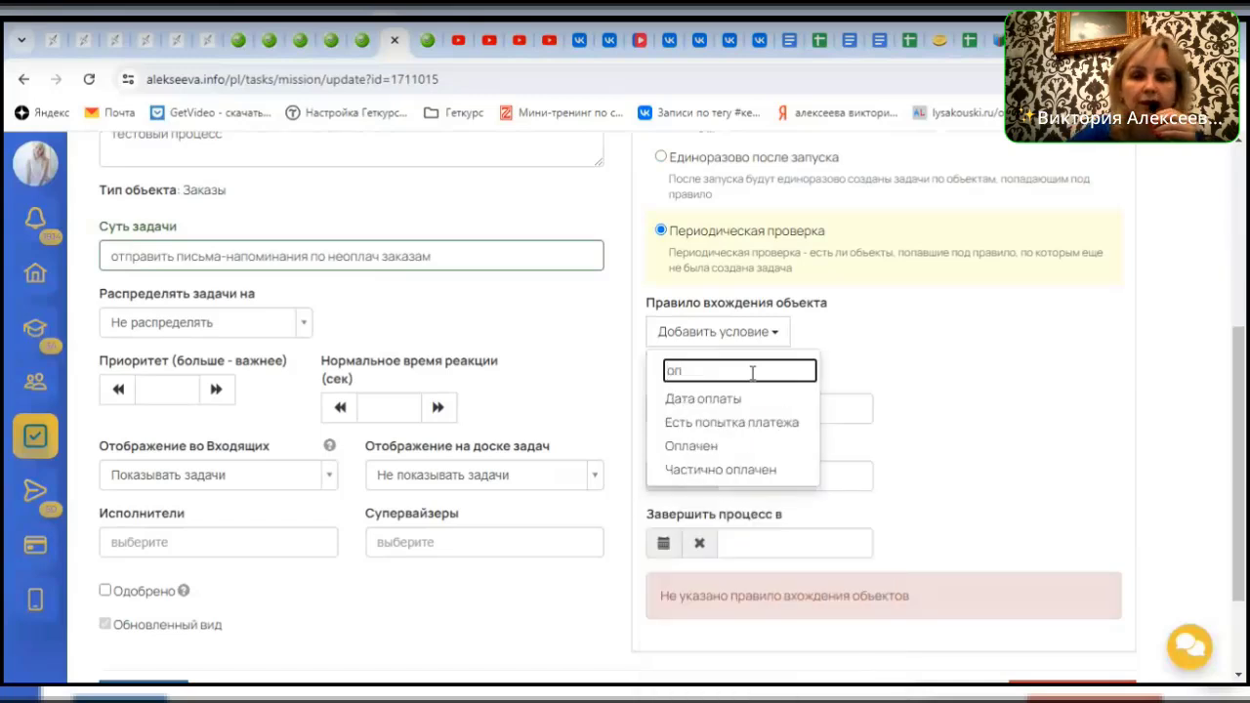
click(740, 446)
click(712, 361)
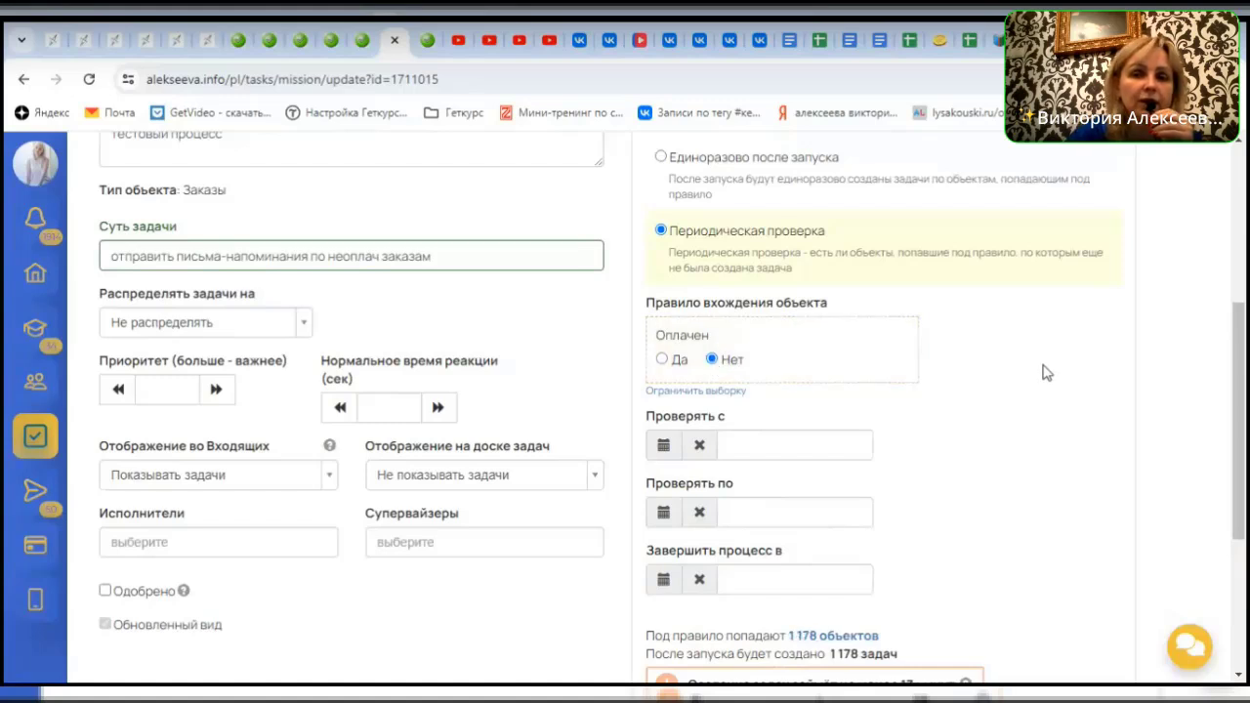
Add an AND condition «Дата создания» to the entry rule and set its period type to «N часов назад»
mouse_move(857, 358)
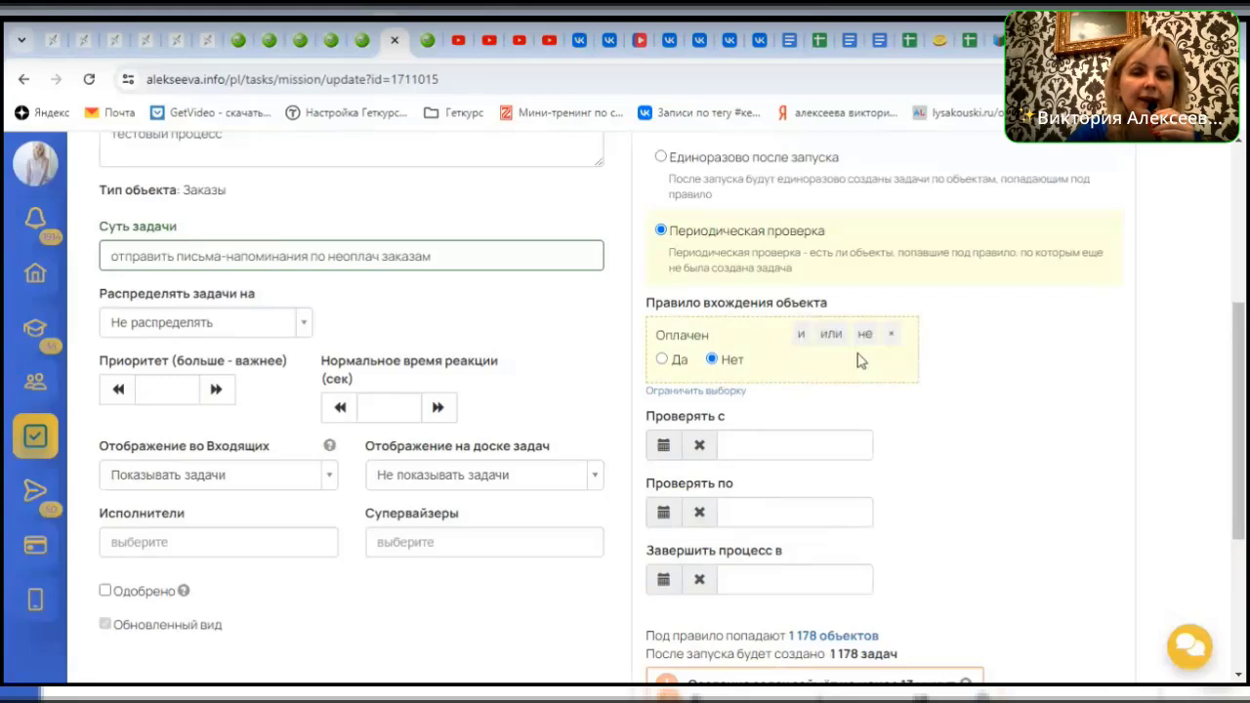
click(801, 339)
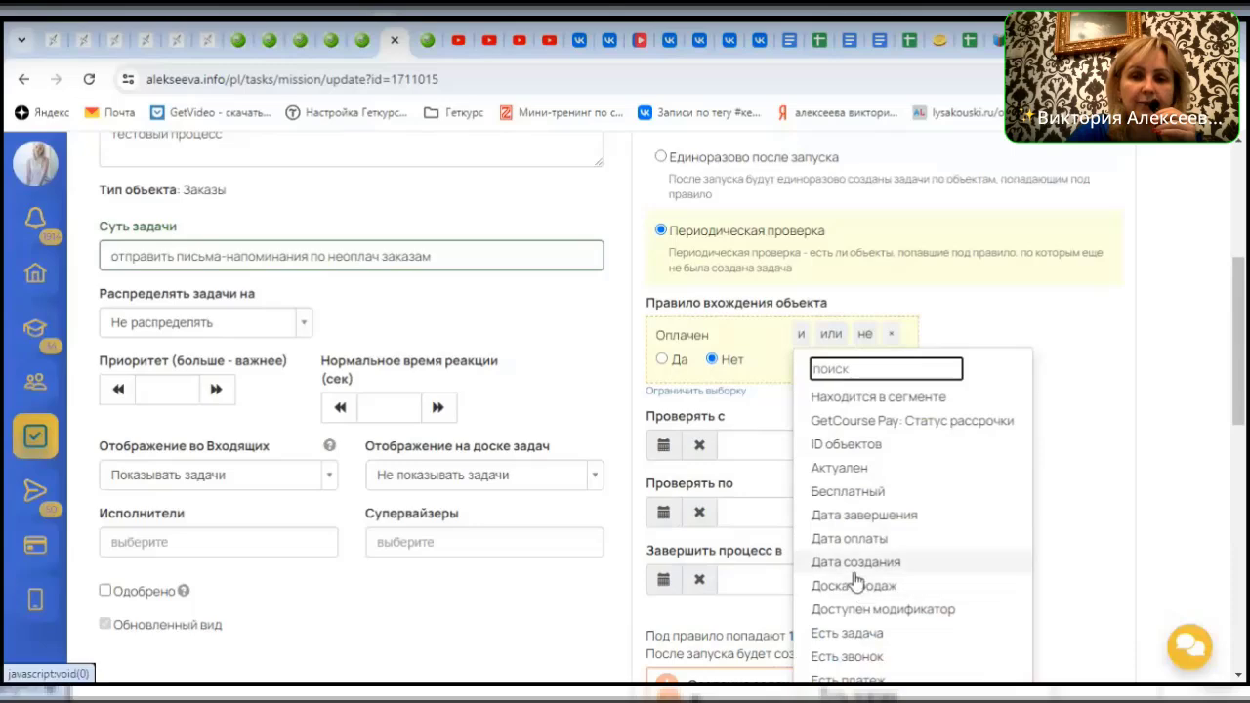
click(857, 563)
scroll(908, 459, down, 1)
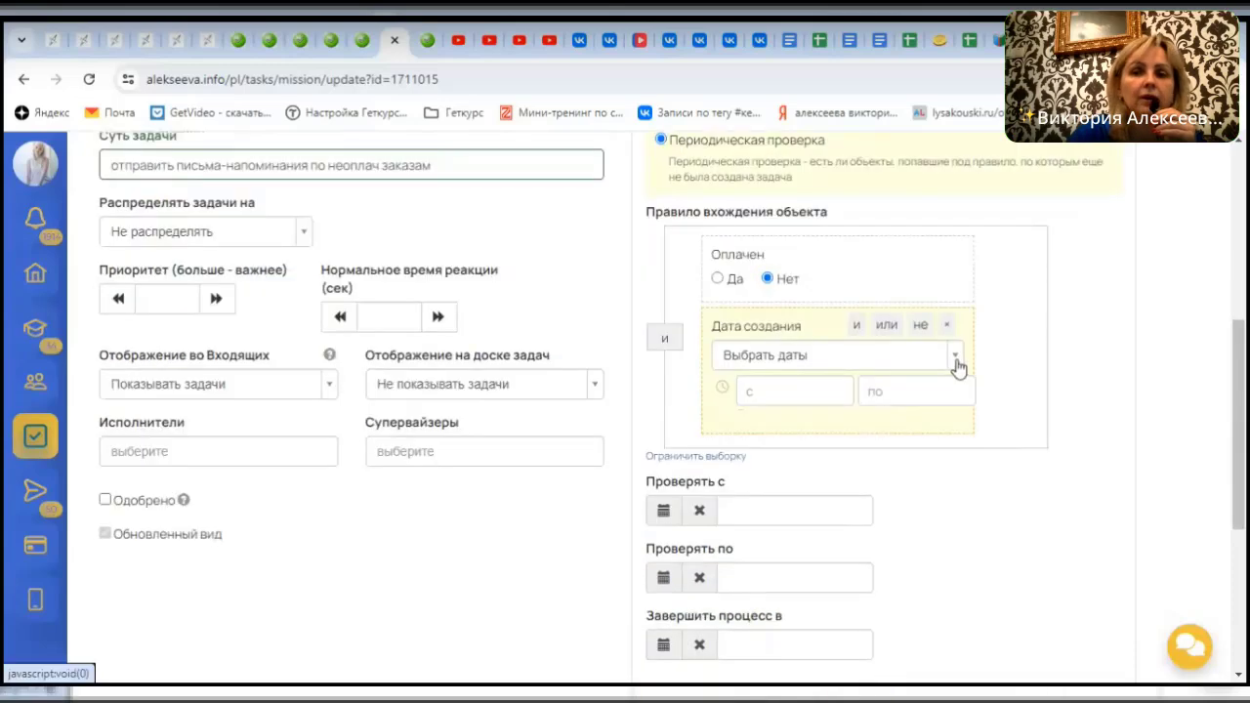
click(955, 363)
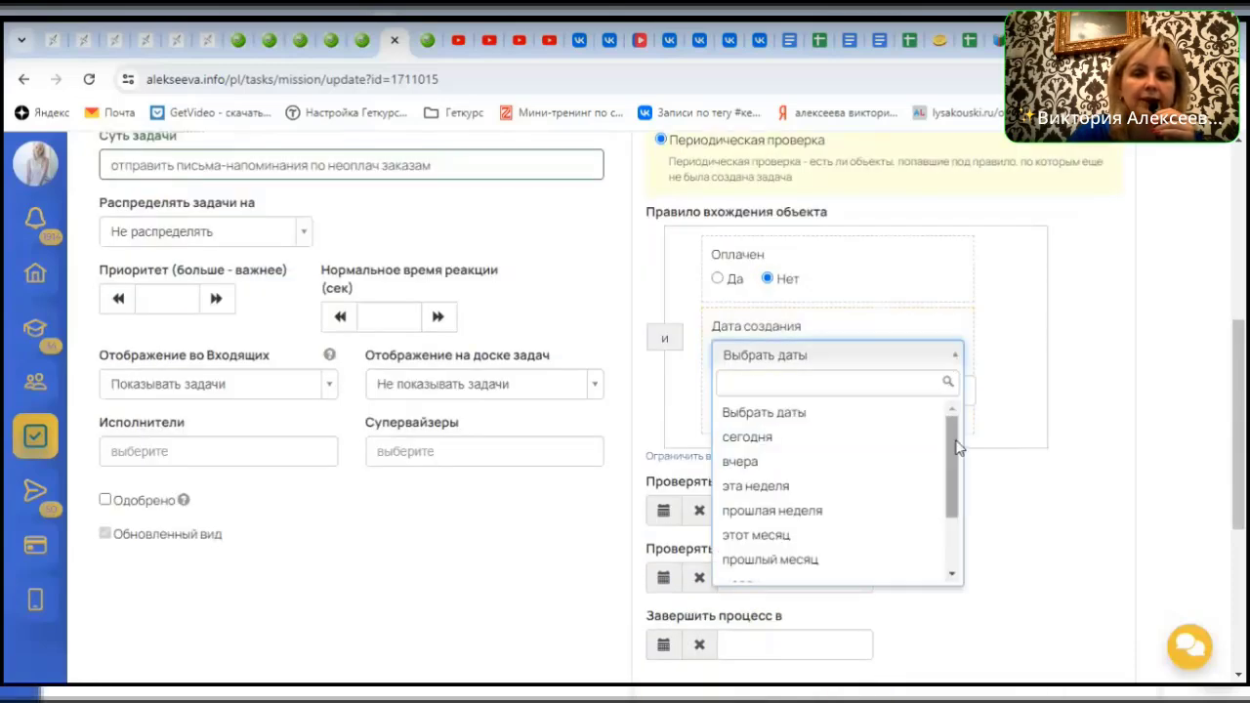
scroll(950, 547, down, 2)
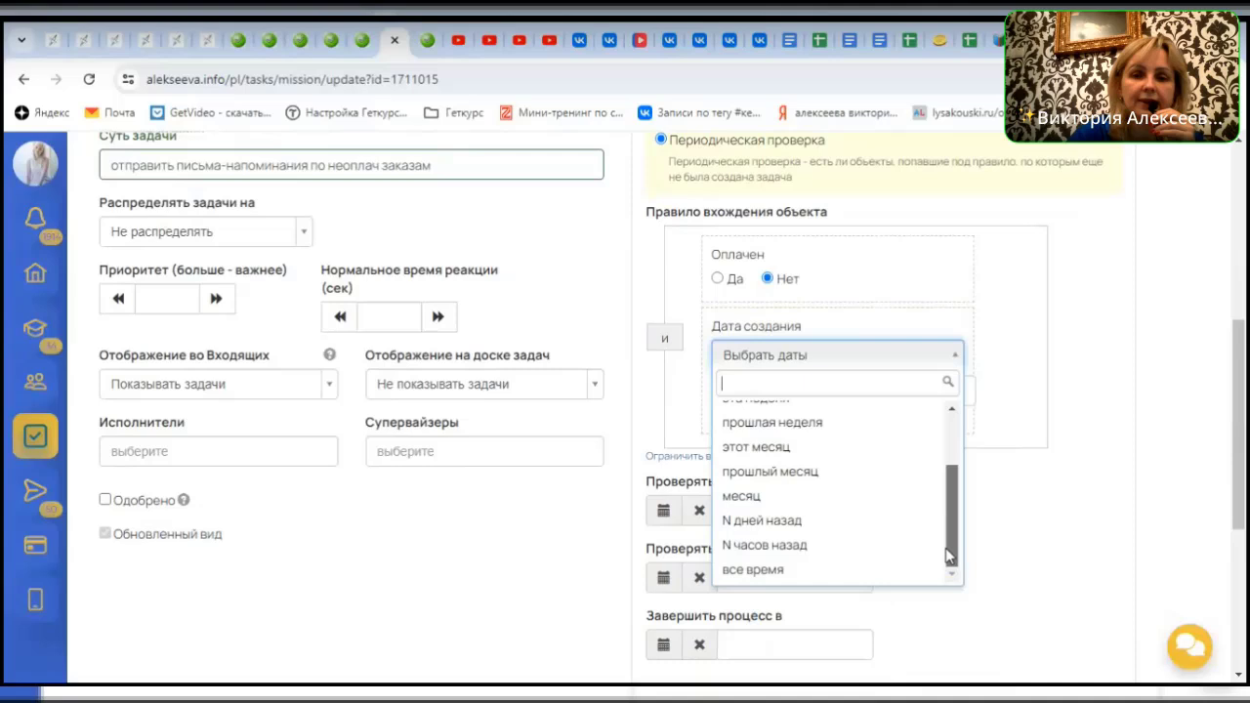
click(784, 546)
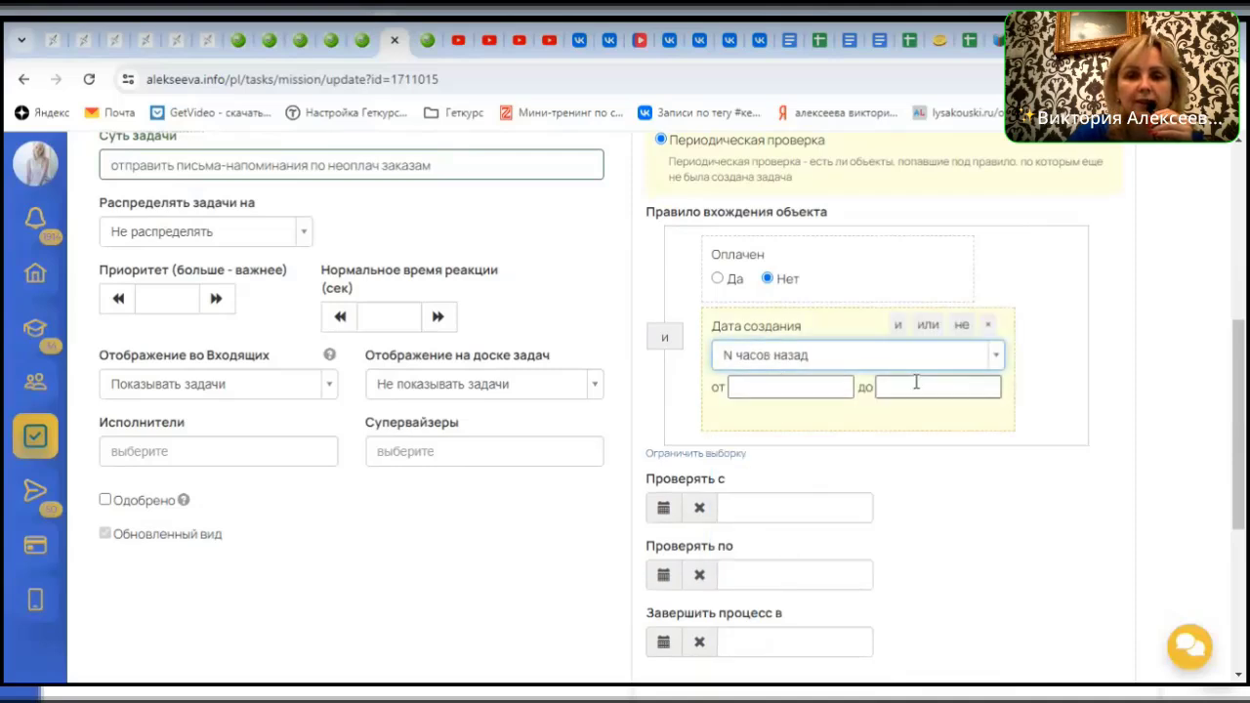
Set the creation date condition's range from 0 to 1 hours ago
click(762, 385)
text(0)
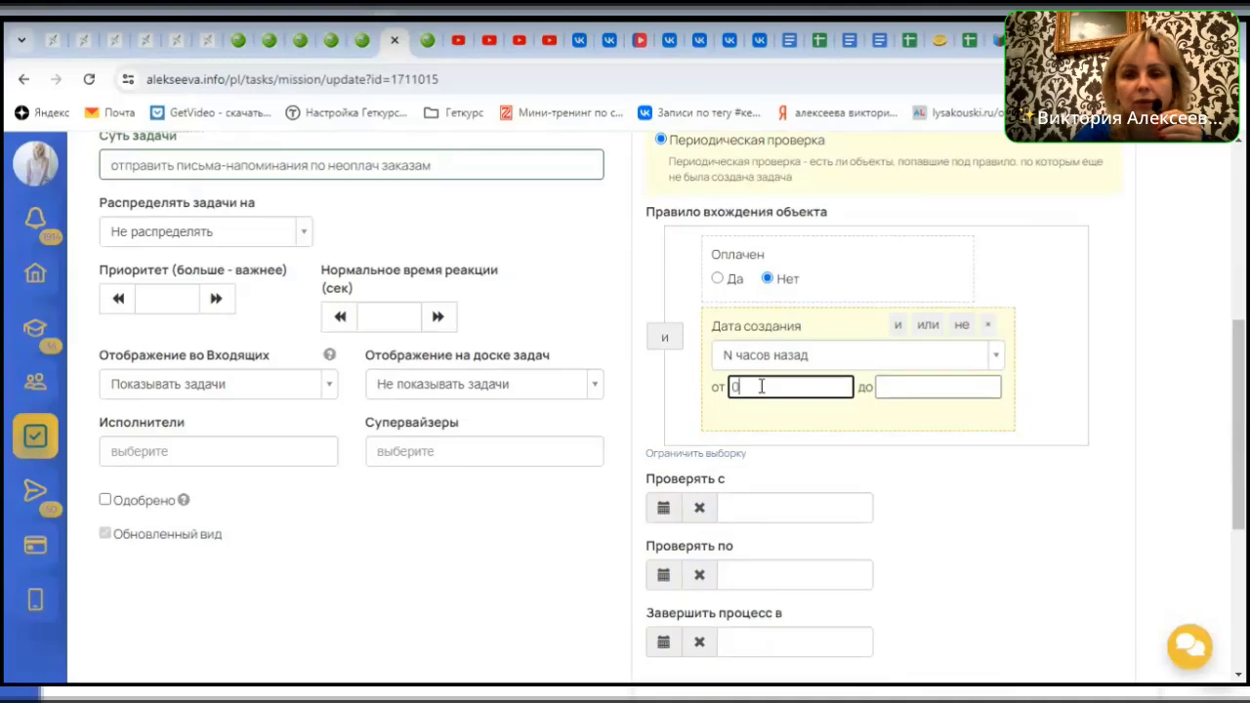
click(944, 389)
text(1)
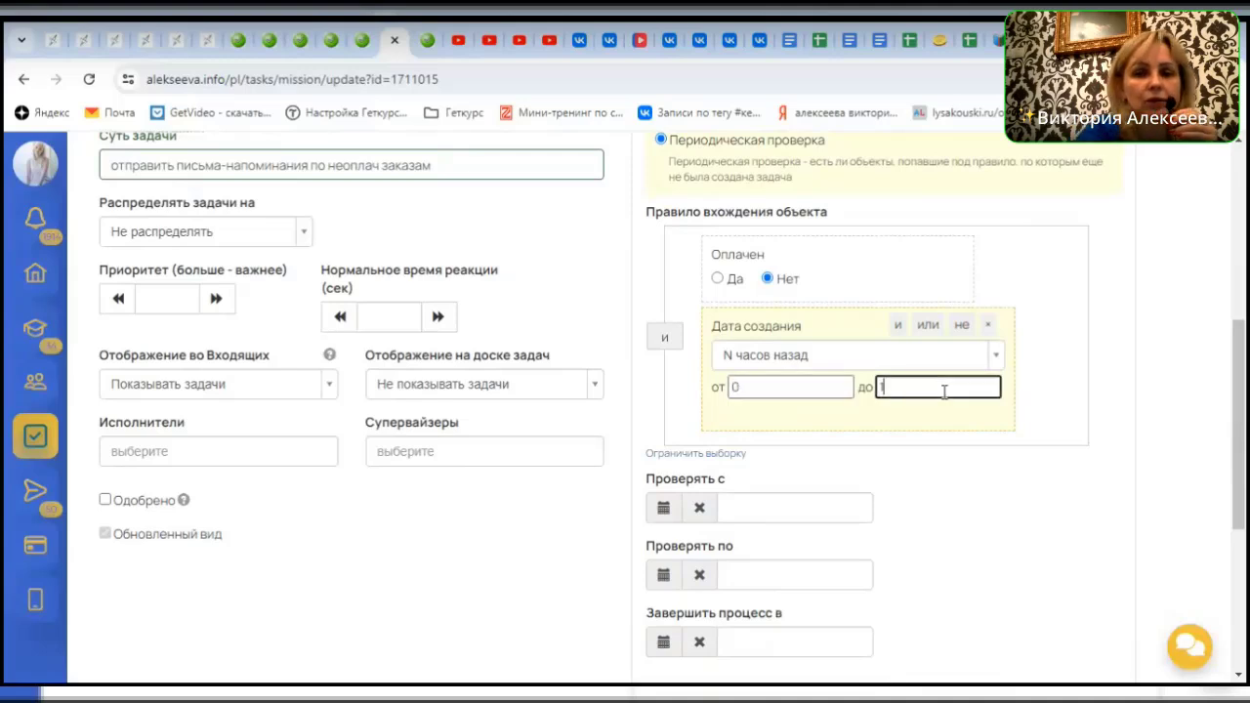
click(1053, 379)
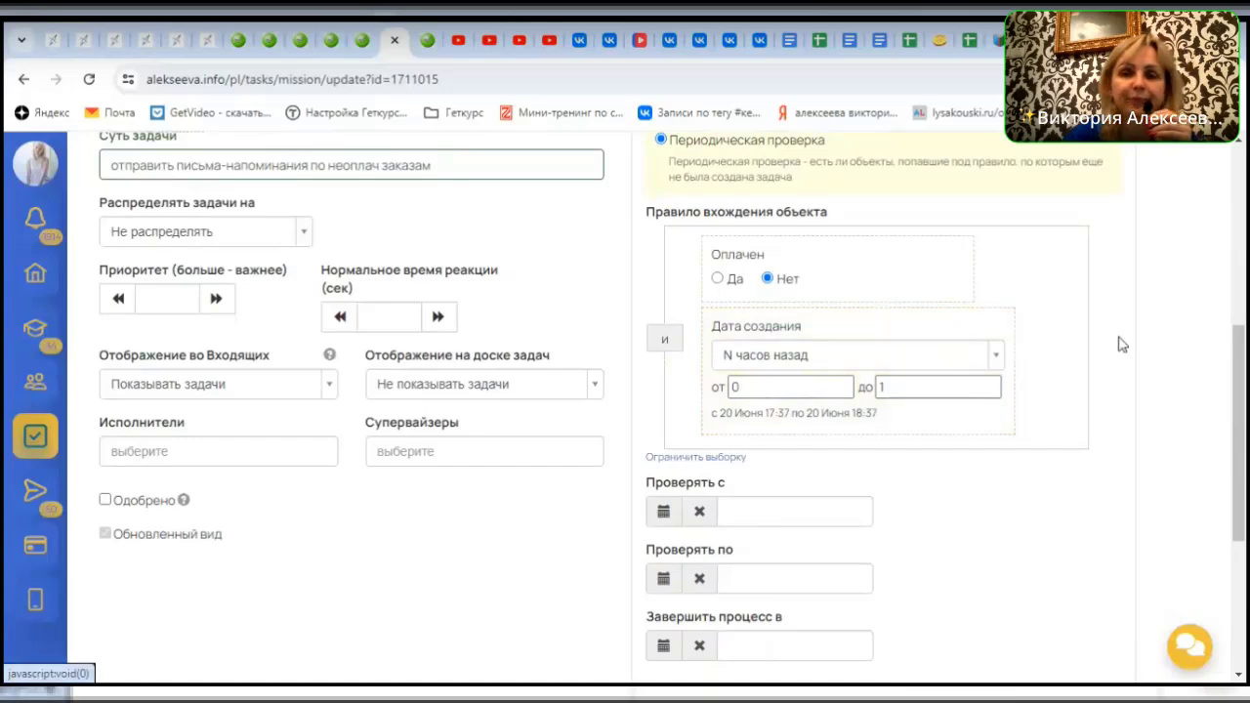
Add «Продукт» as a further AND condition to the whole entry rule group
mouse_move(759, 283)
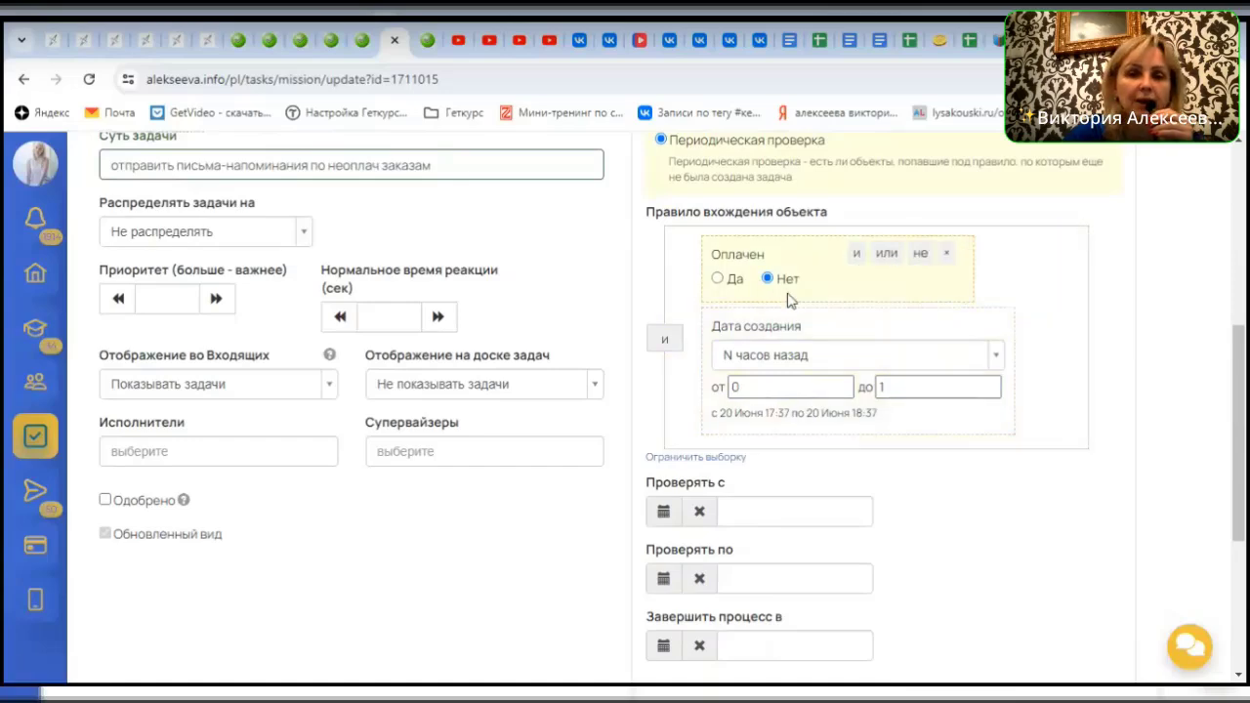
scroll(1120, 447, up, 2)
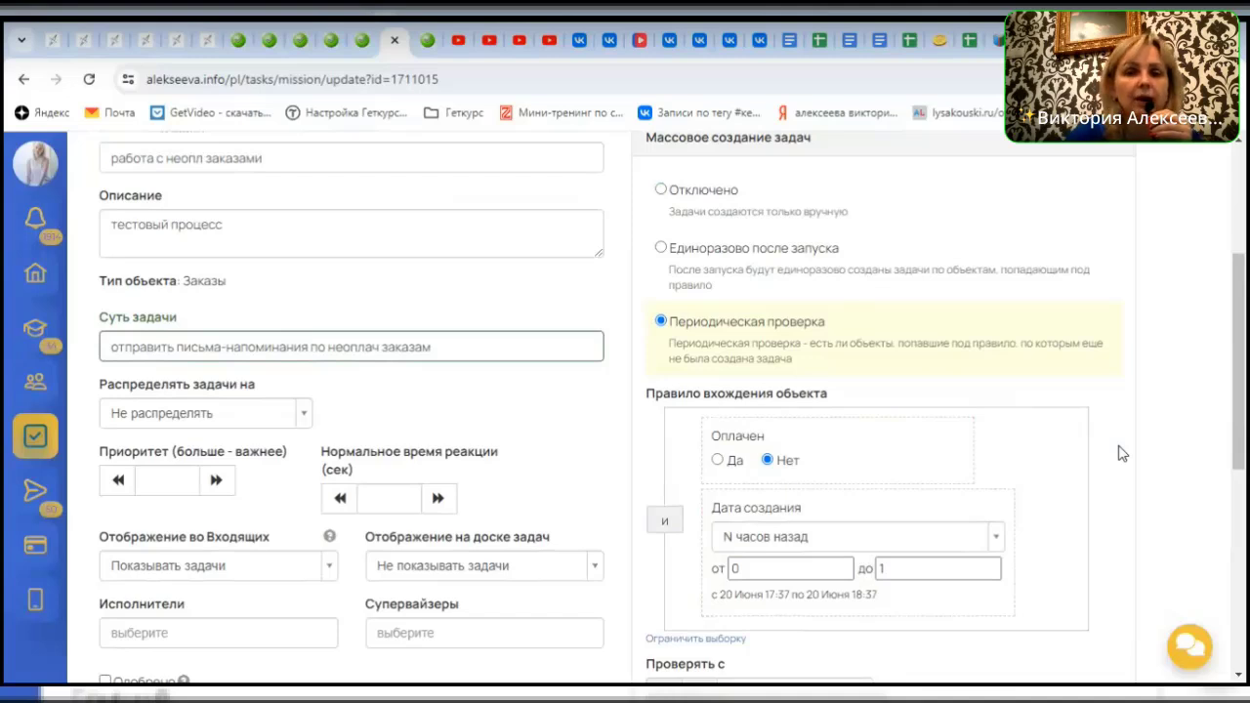
scroll(1124, 445, down, 1)
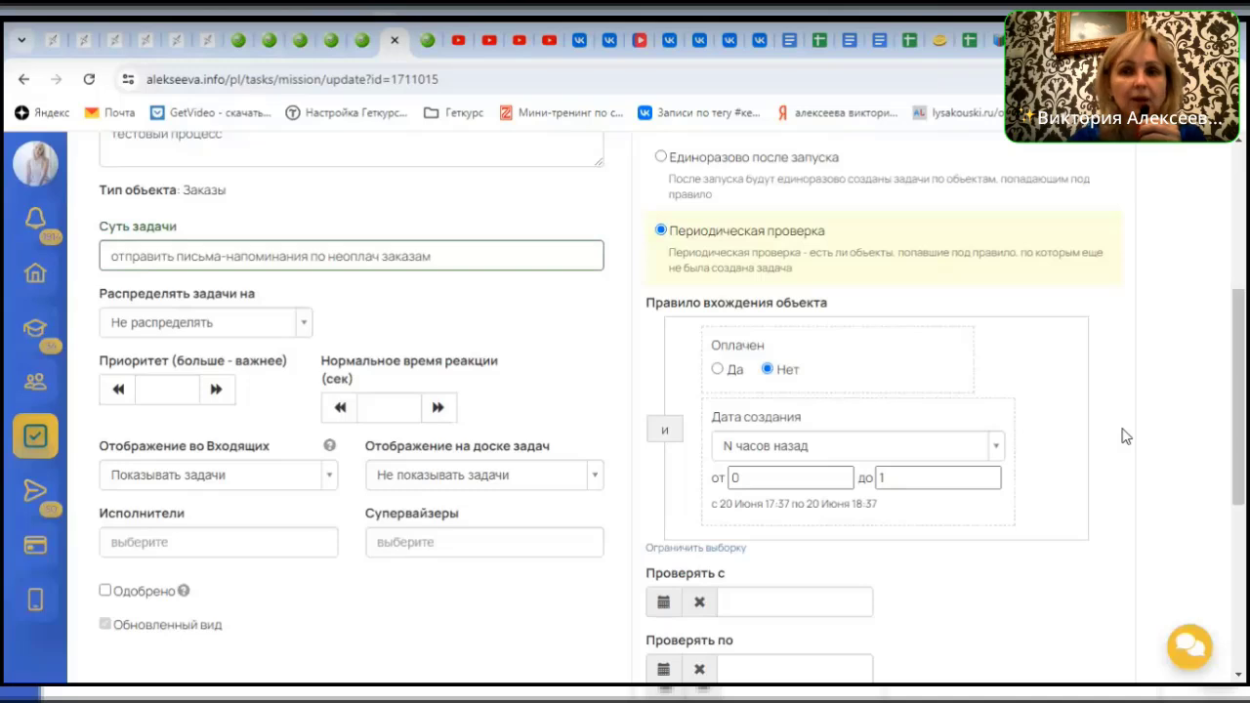
mouse_move(1047, 401)
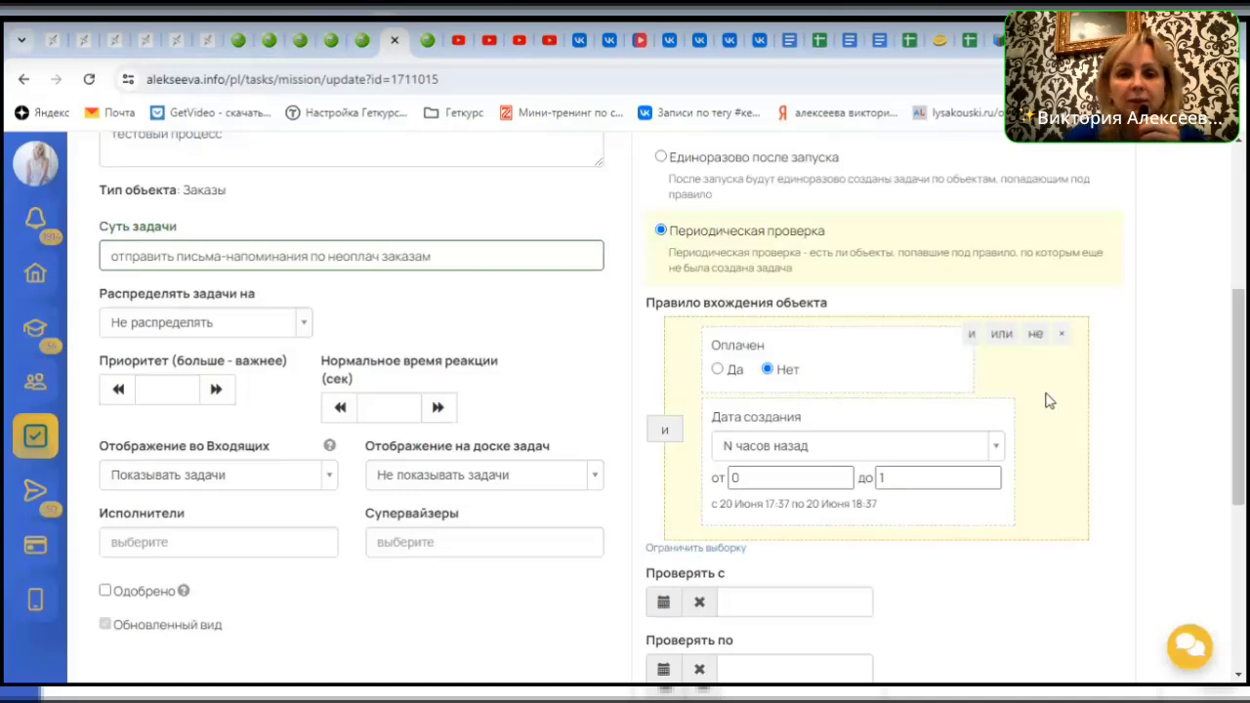
click(972, 335)
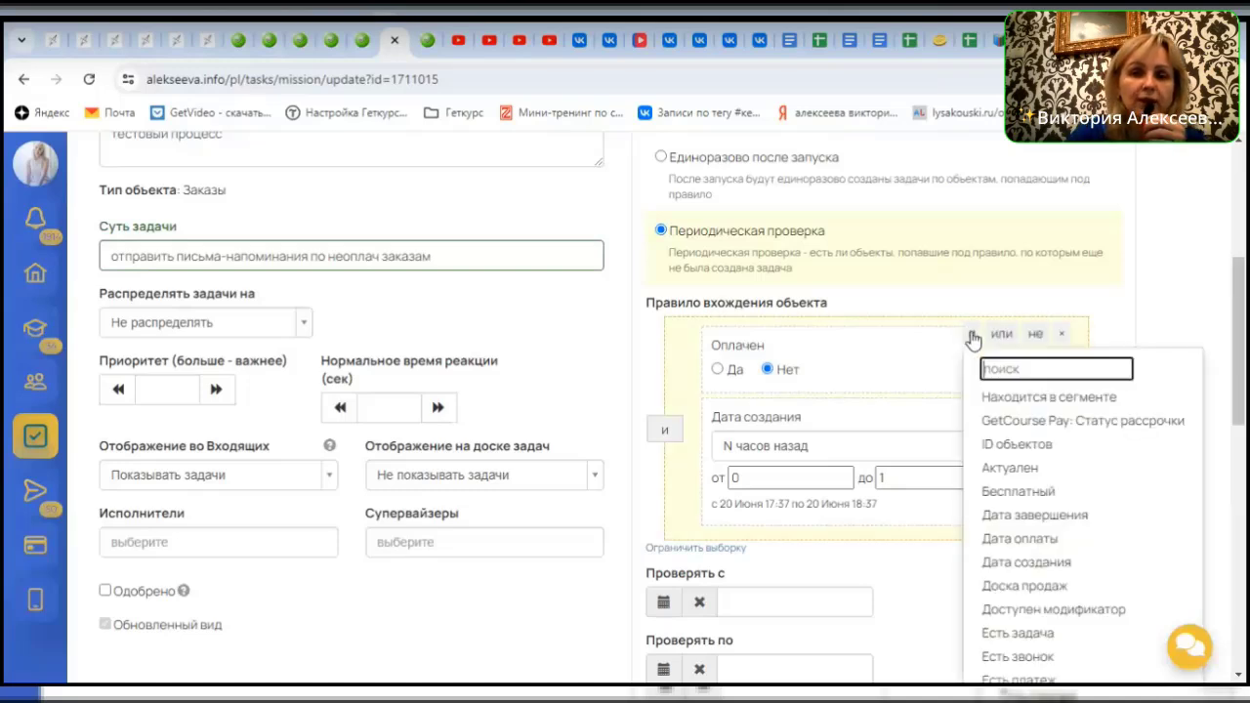
text(про)
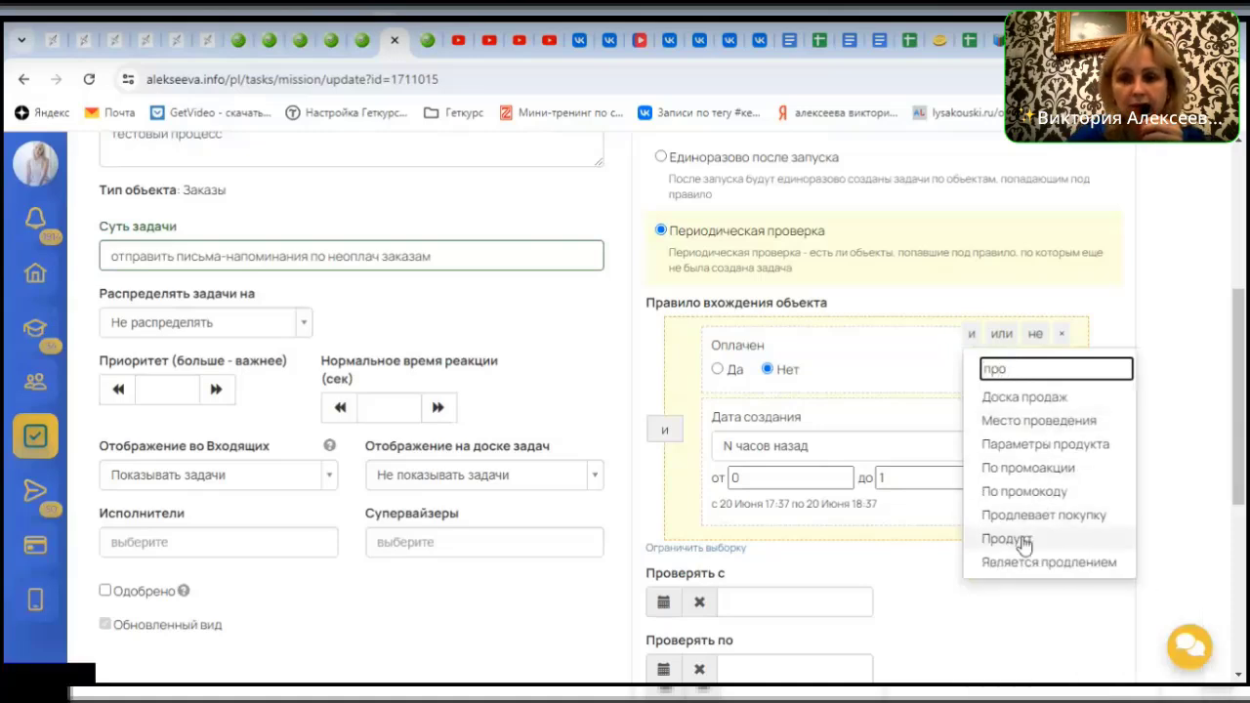
click(1008, 538)
scroll(826, 518, down, 1)
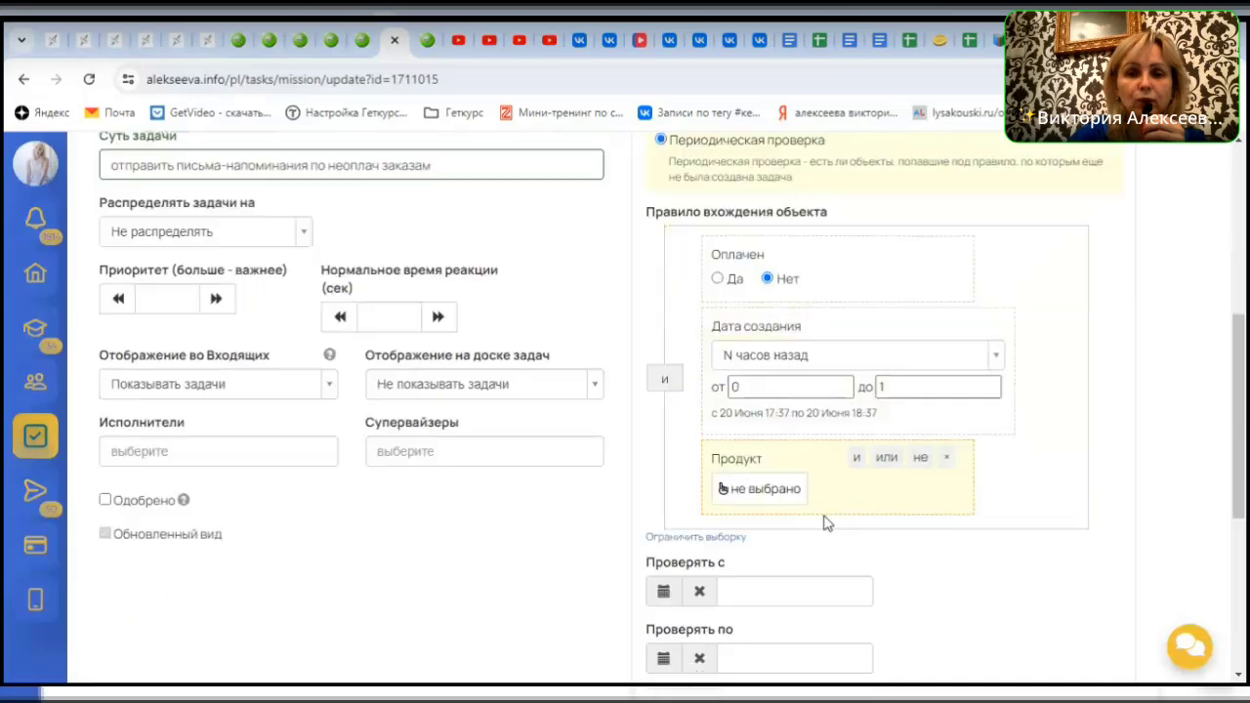
Select «Онлайн-курс экстремального вождения (демо-данные)» as the product in the «Продукт» condition
click(763, 489)
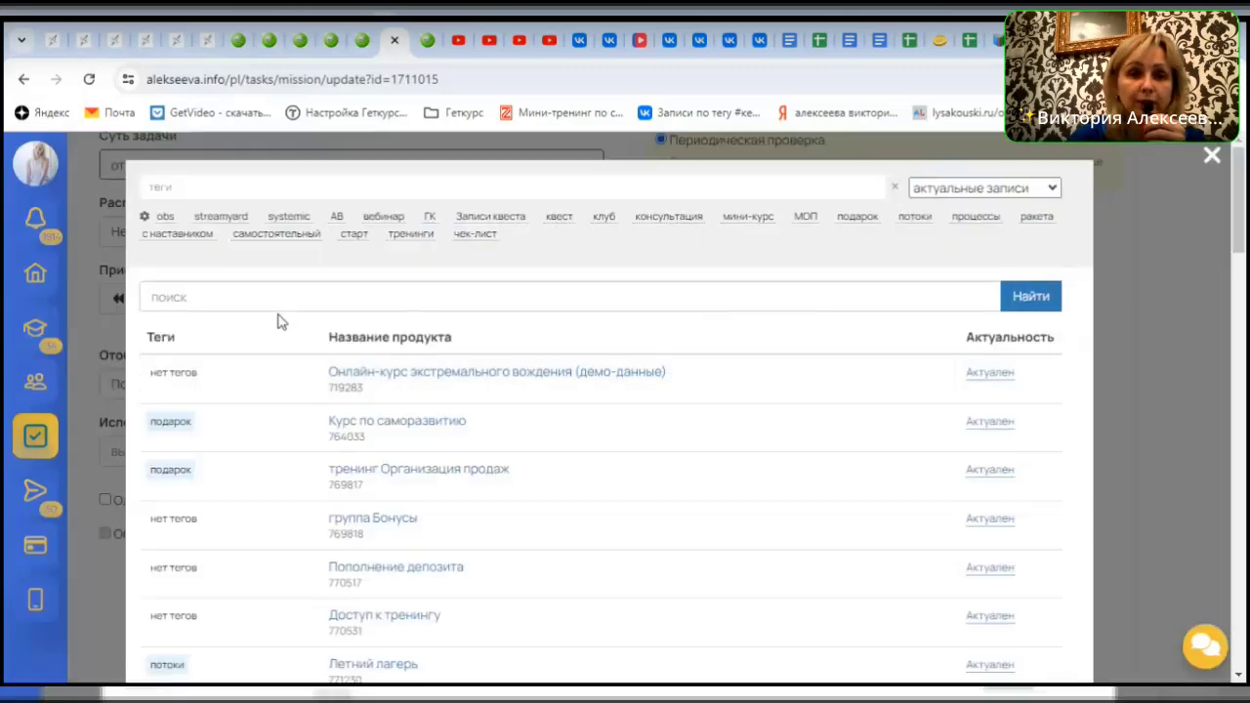
double_click(268, 380)
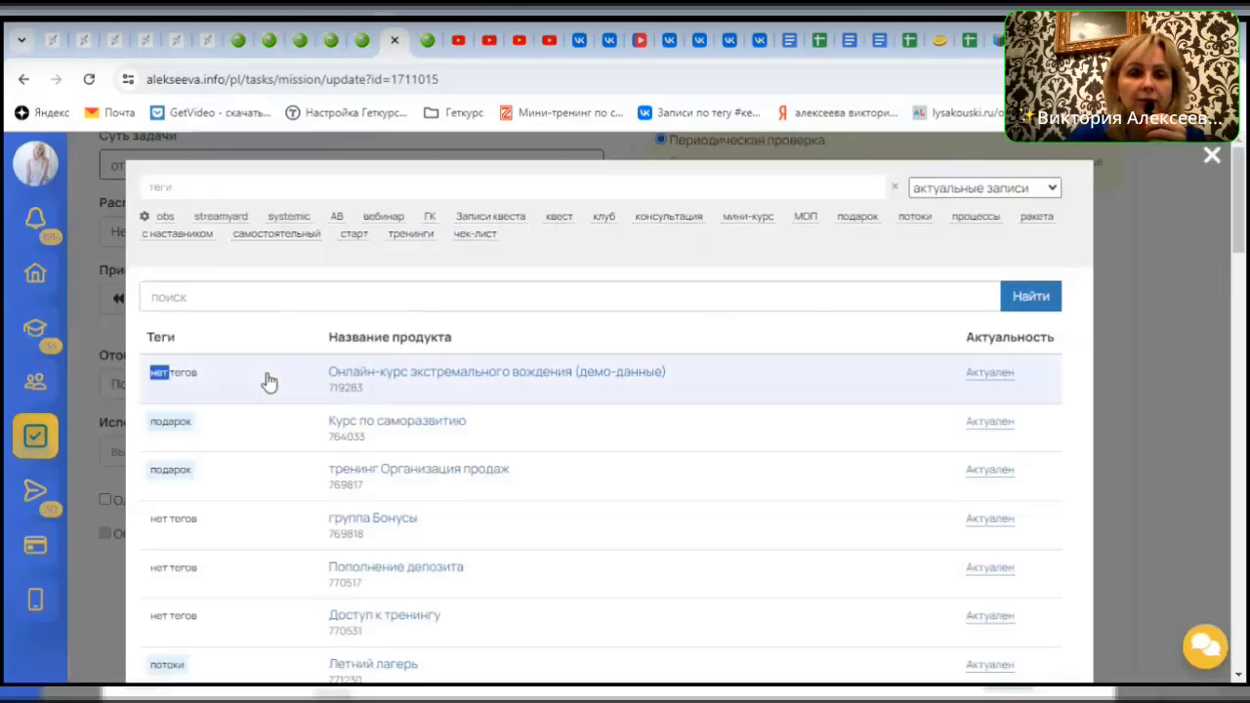
click(179, 304)
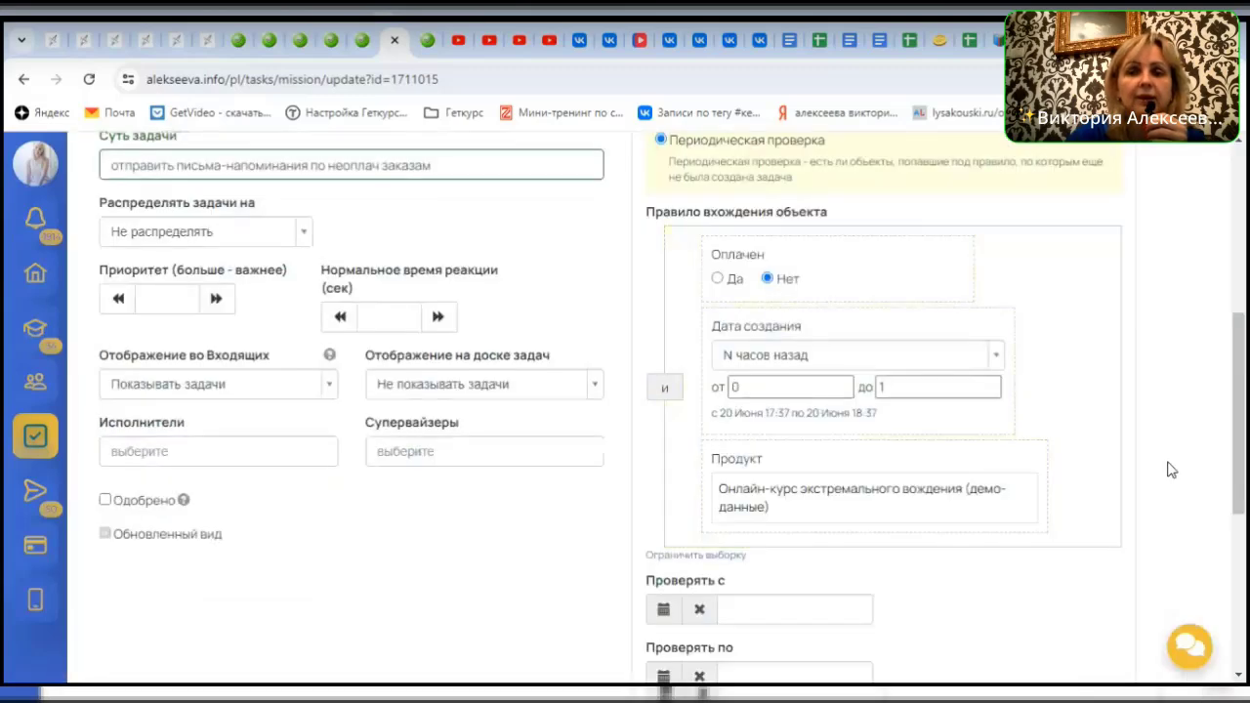
scroll(1168, 469, up, 1)
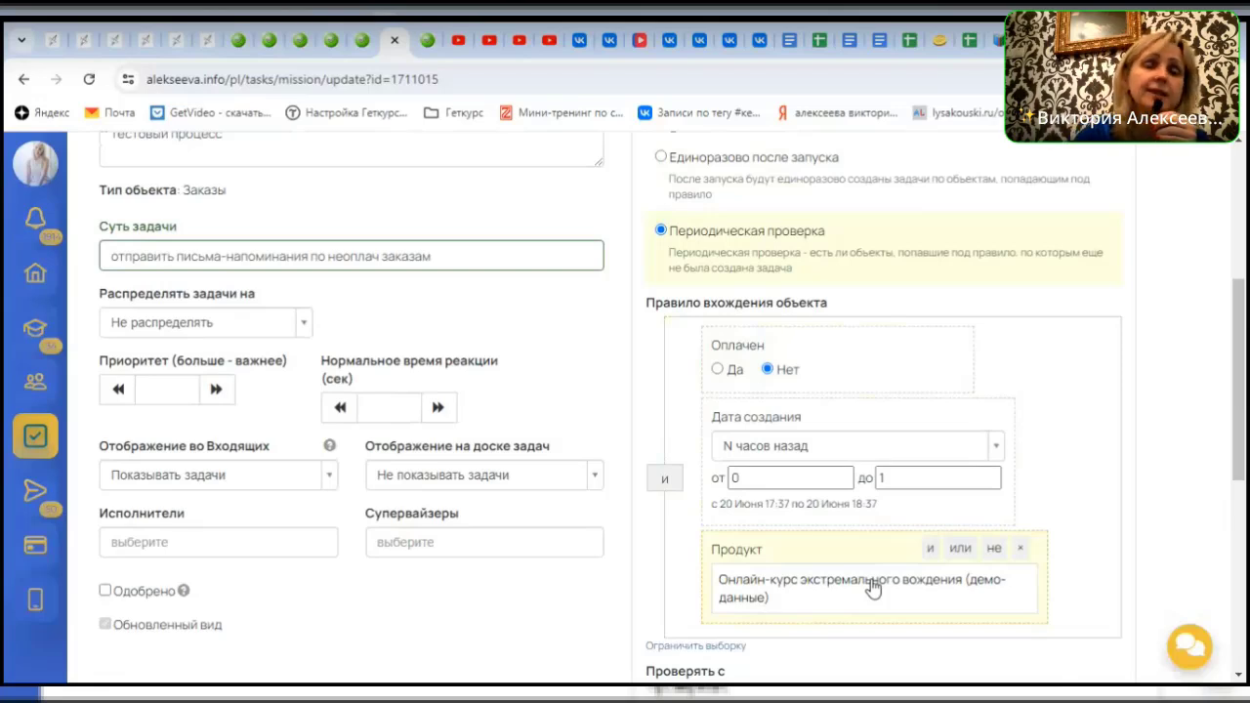
Remove the «Продукт» condition from the entry rule and add an AND condition «Бесплатный» set to «Нет» for the whole group
click(1022, 554)
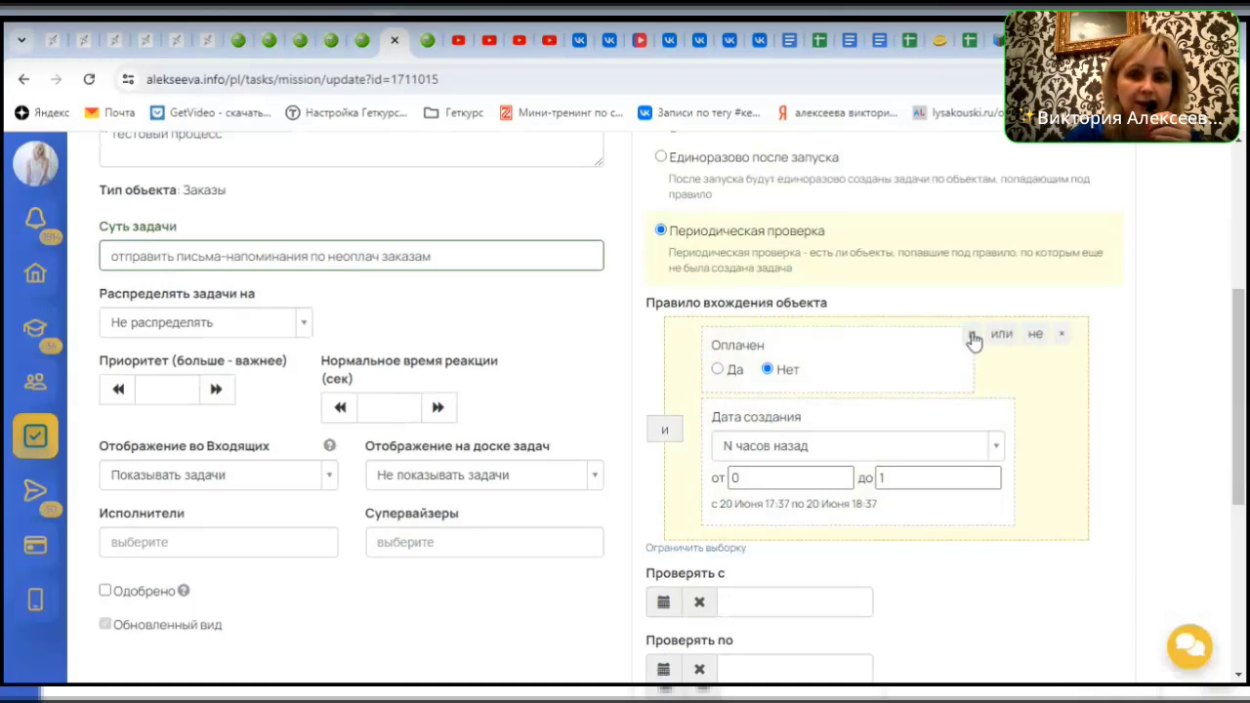
click(974, 339)
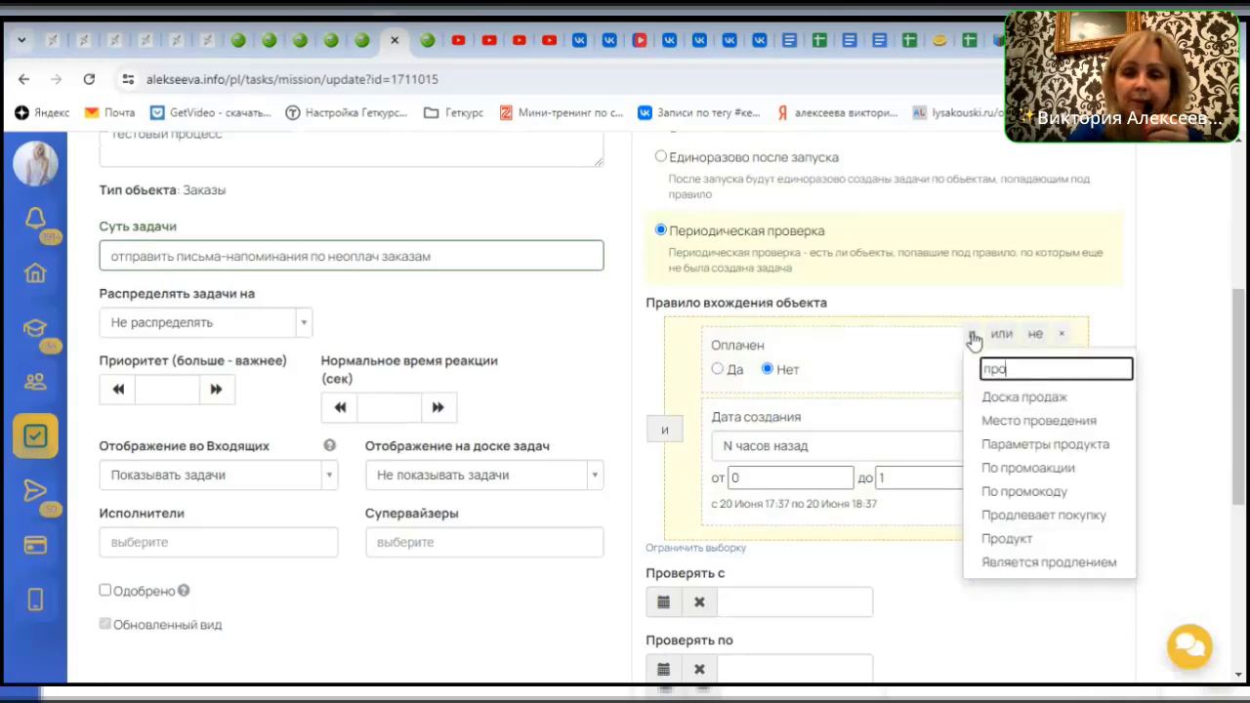
text(бе)
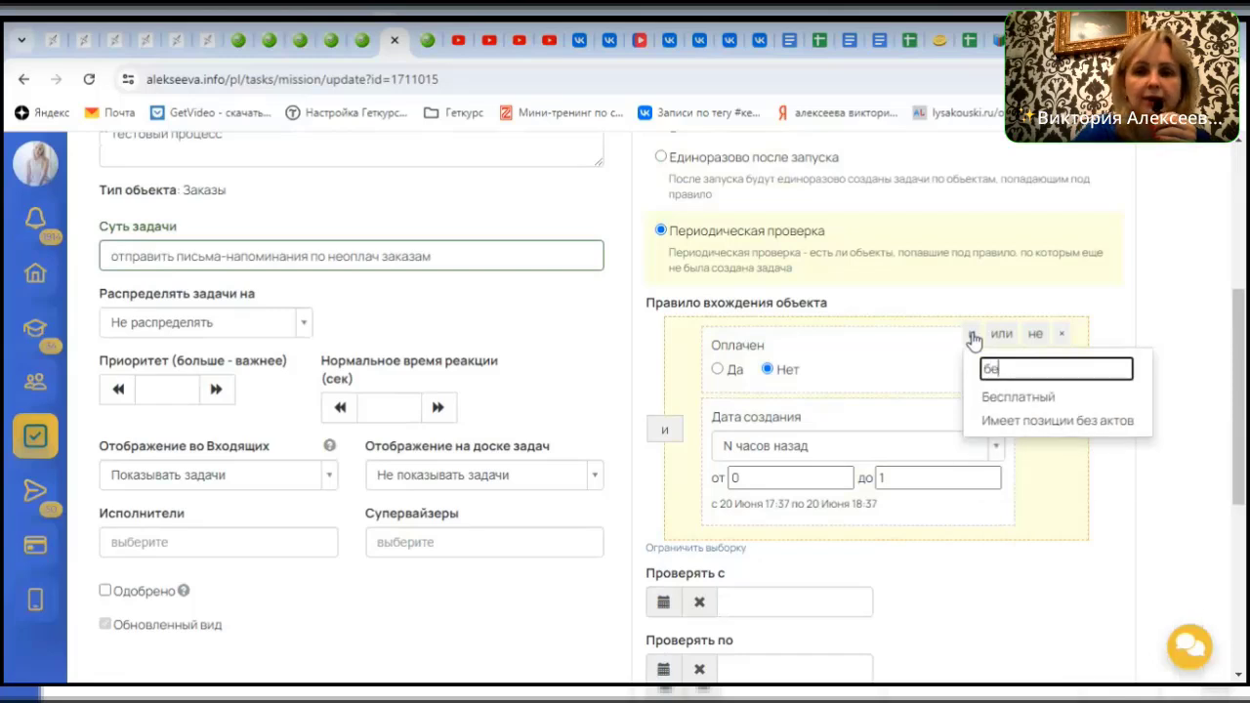
click(1018, 396)
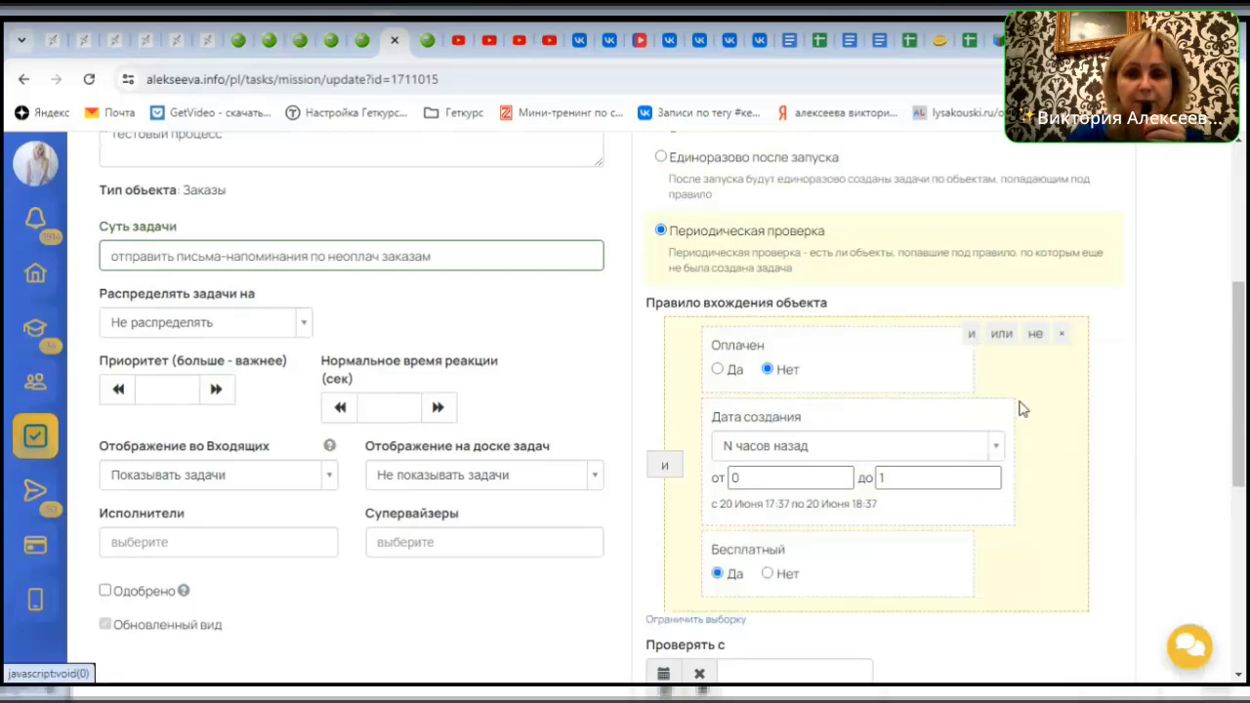
click(767, 575)
scroll(1189, 380, down, 1)
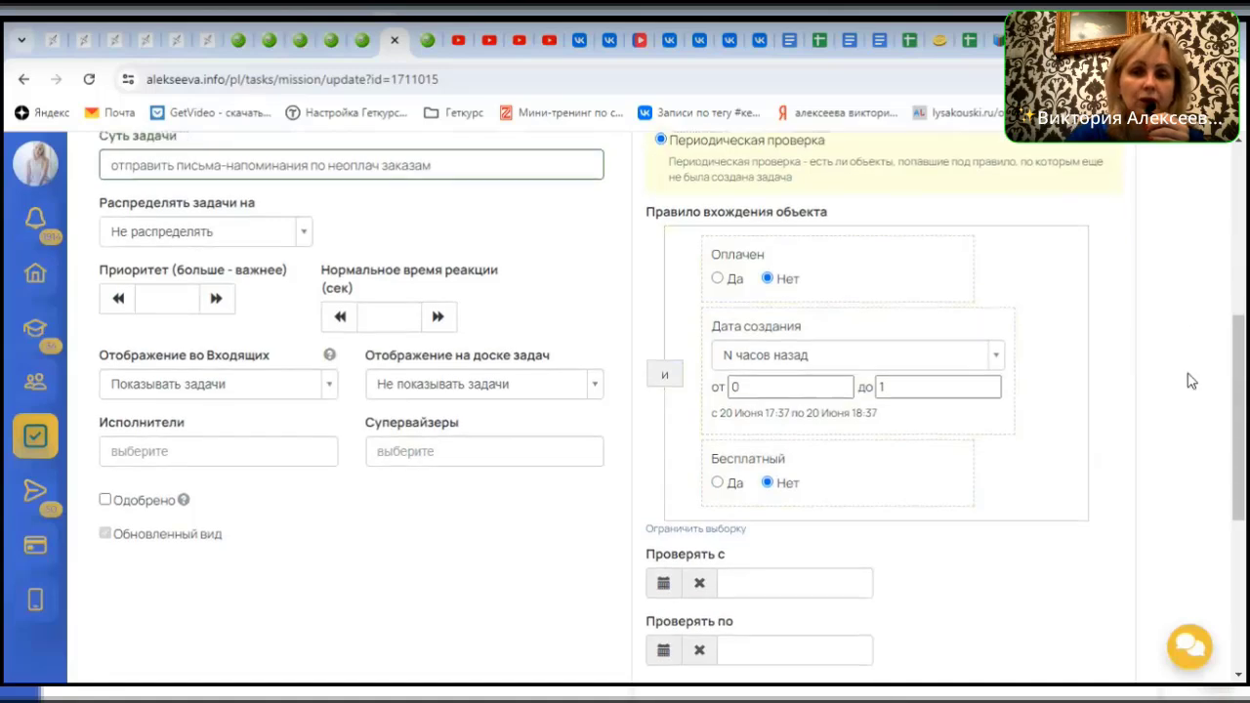
scroll(1188, 380, up, 1)
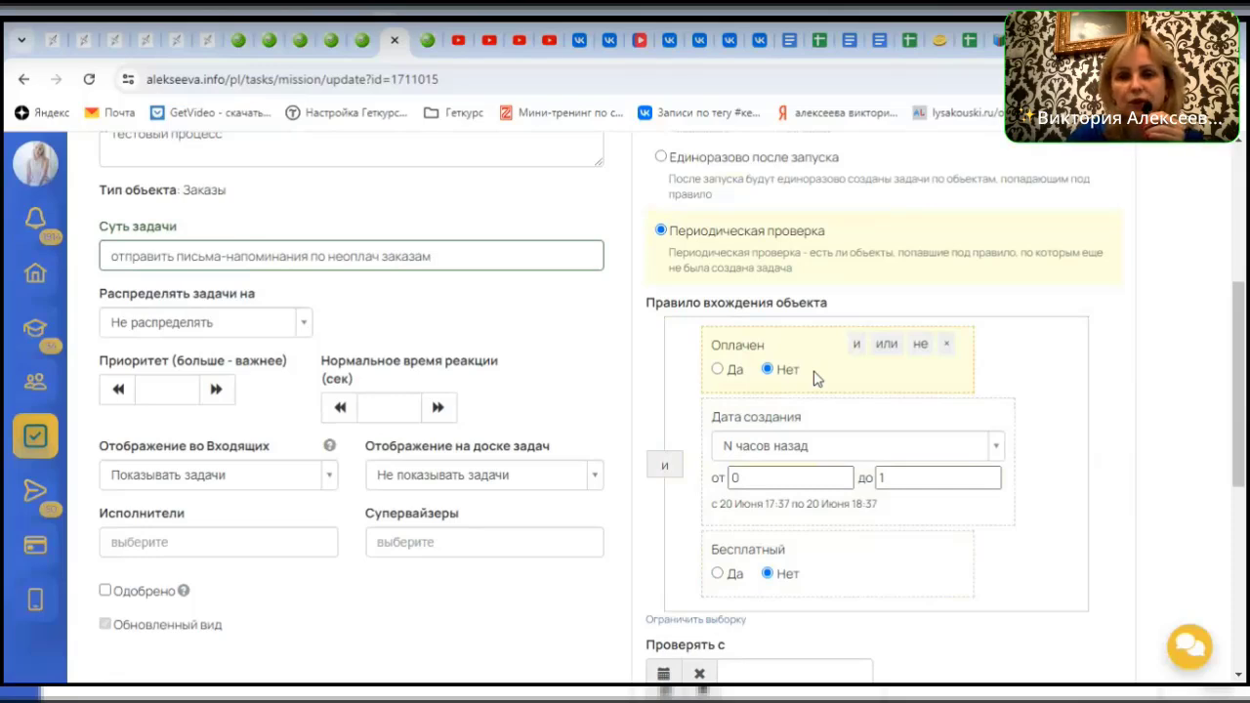
Examine the calendars of the «Проверять по» and «Завершить процесс в» date settings below the entry rule
scroll(246, 418, down, 5)
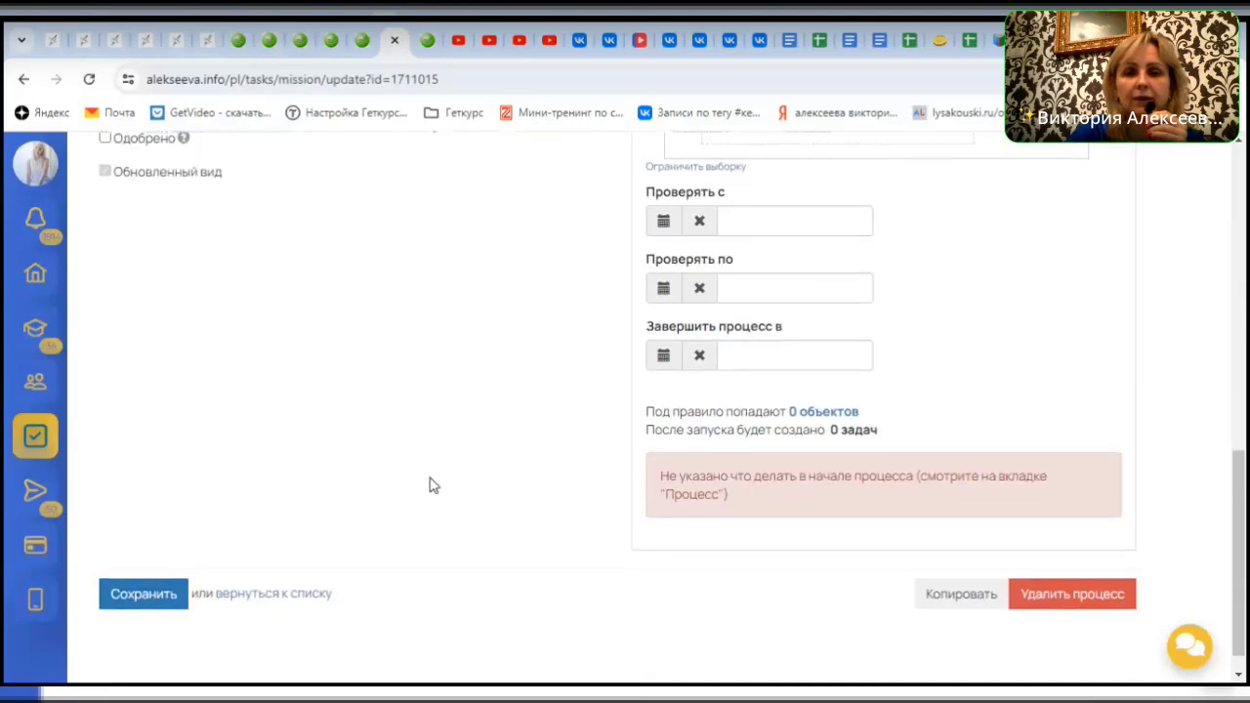
scroll(596, 364, up, 1)
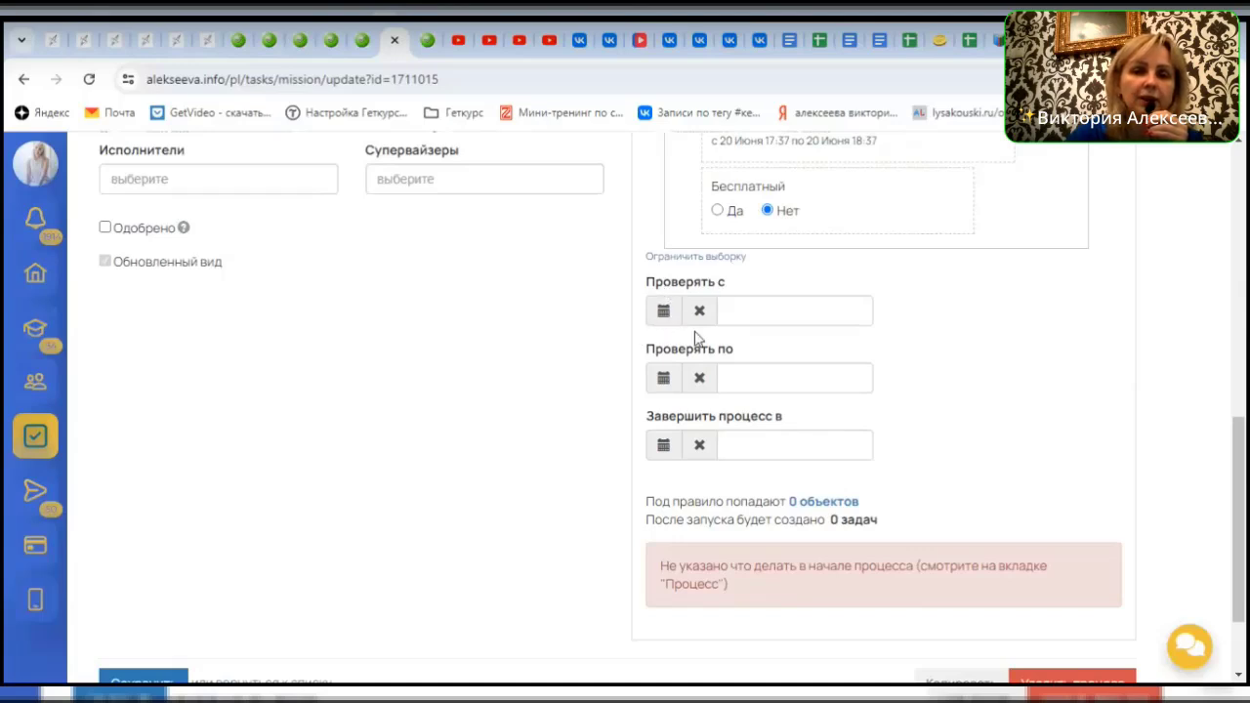
click(663, 381)
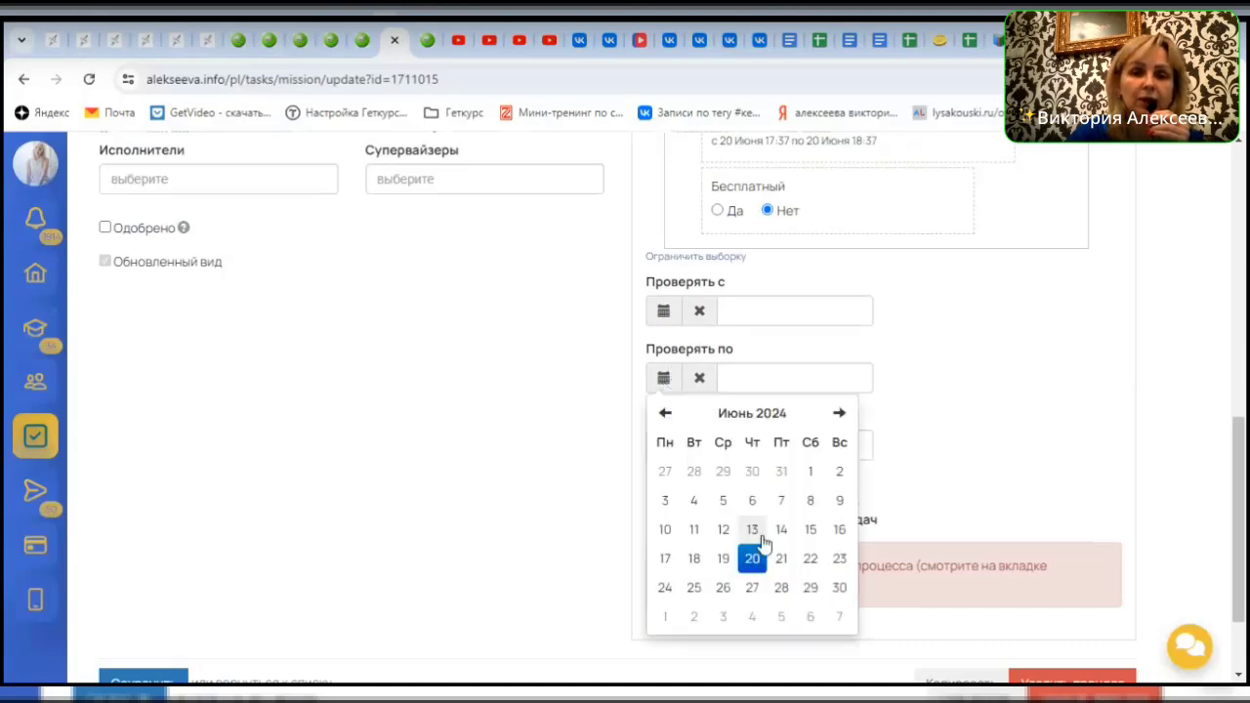
click(967, 349)
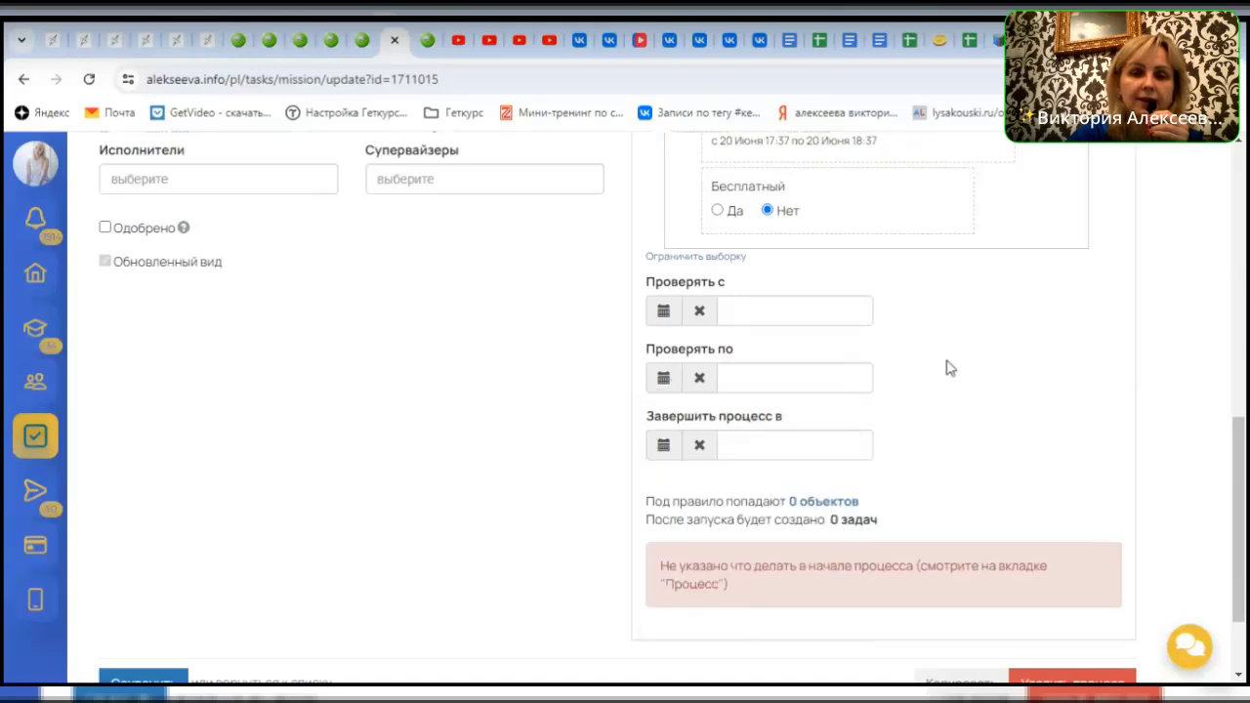
click(663, 446)
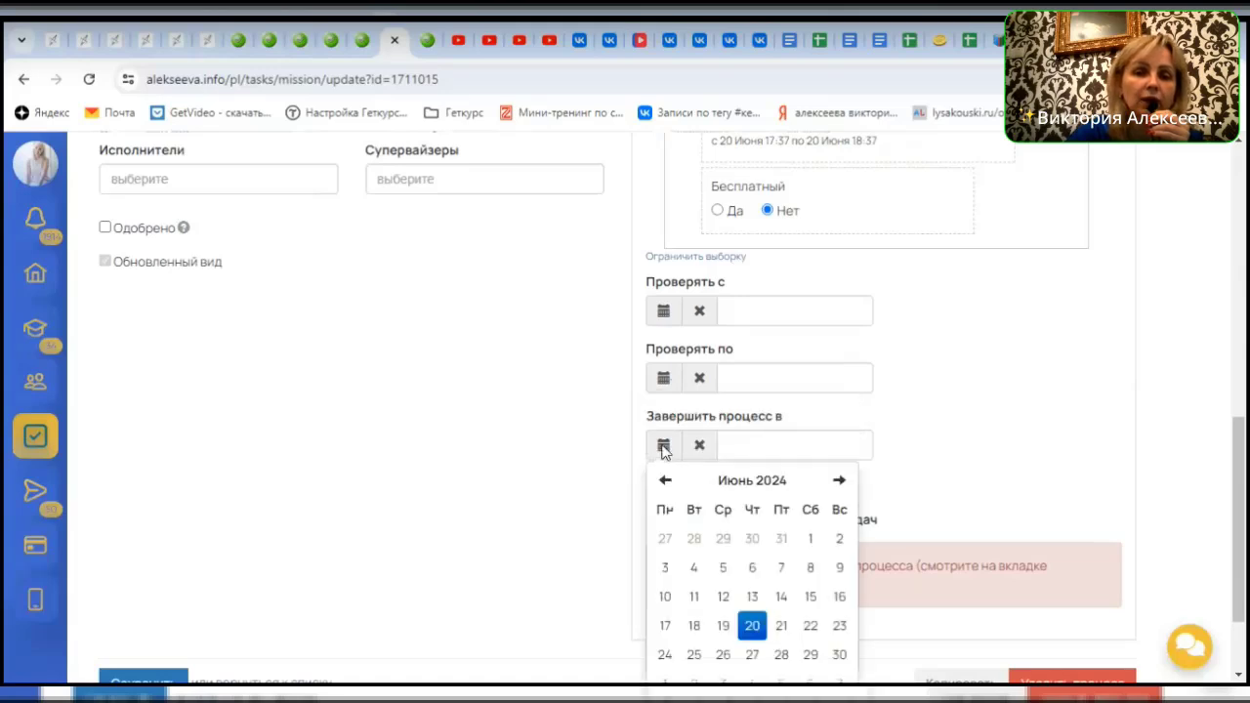
click(987, 398)
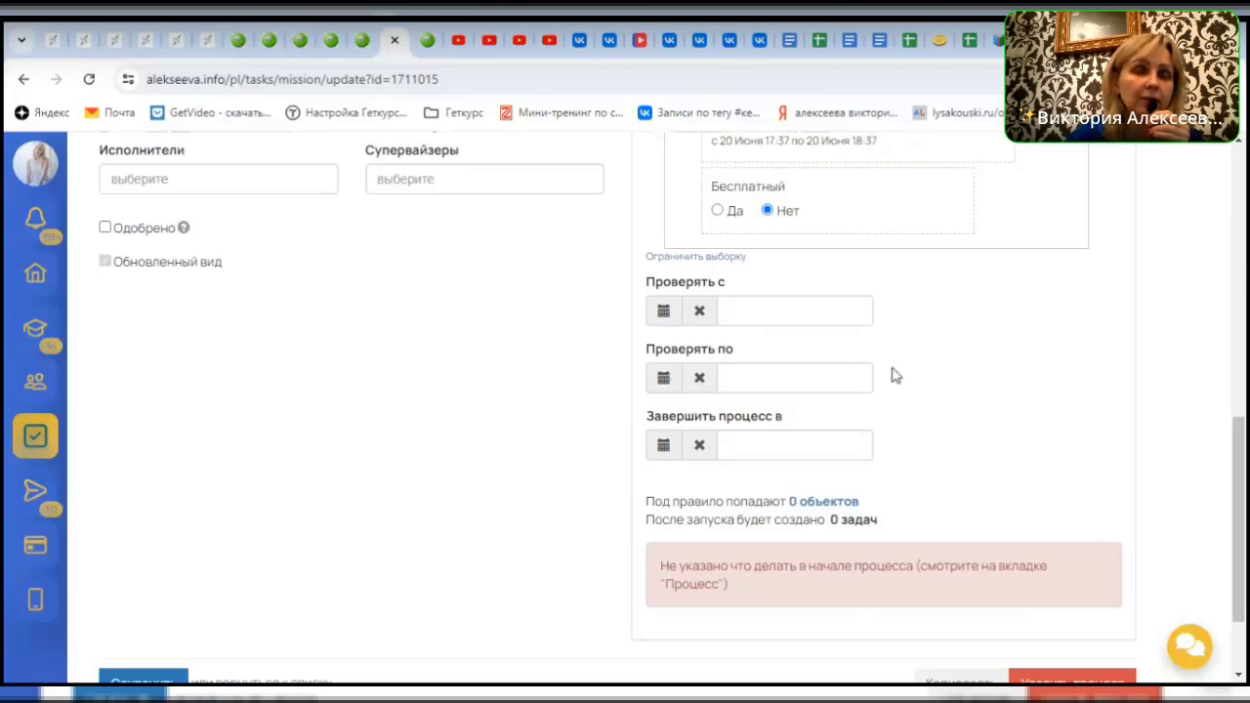
scroll(235, 459, down, 1)
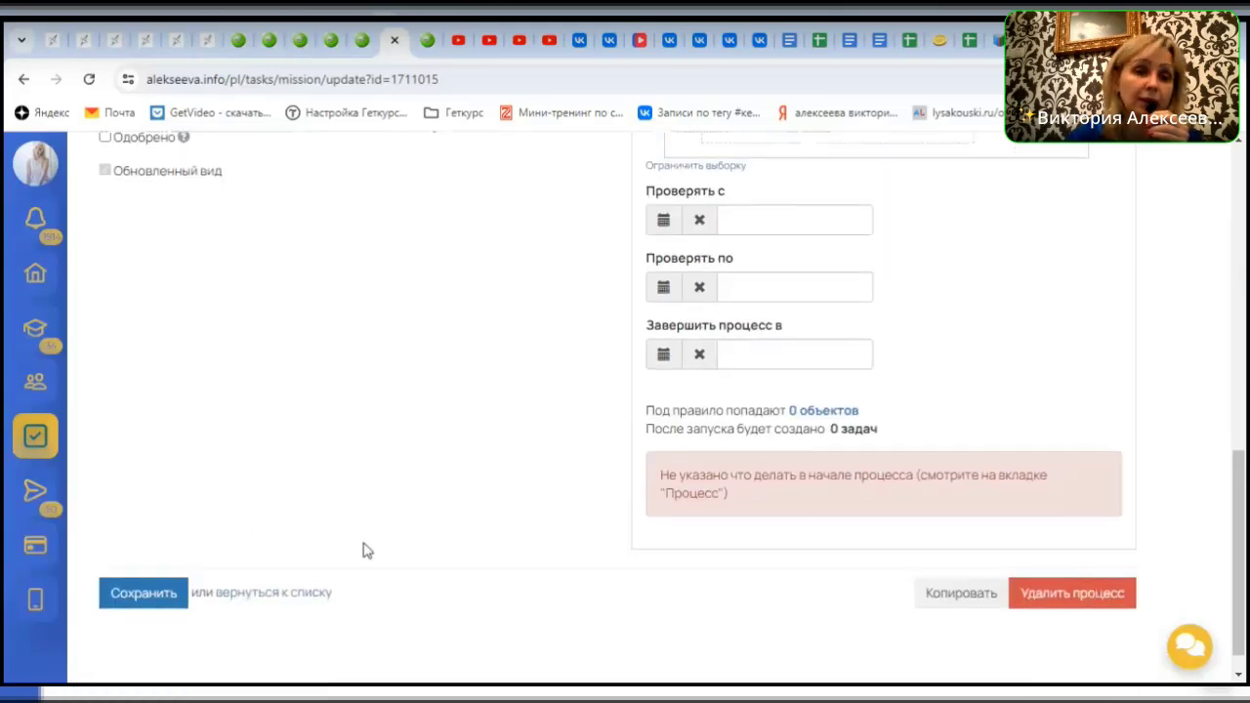
Save the general settings of the process and open its block diagram
click(147, 596)
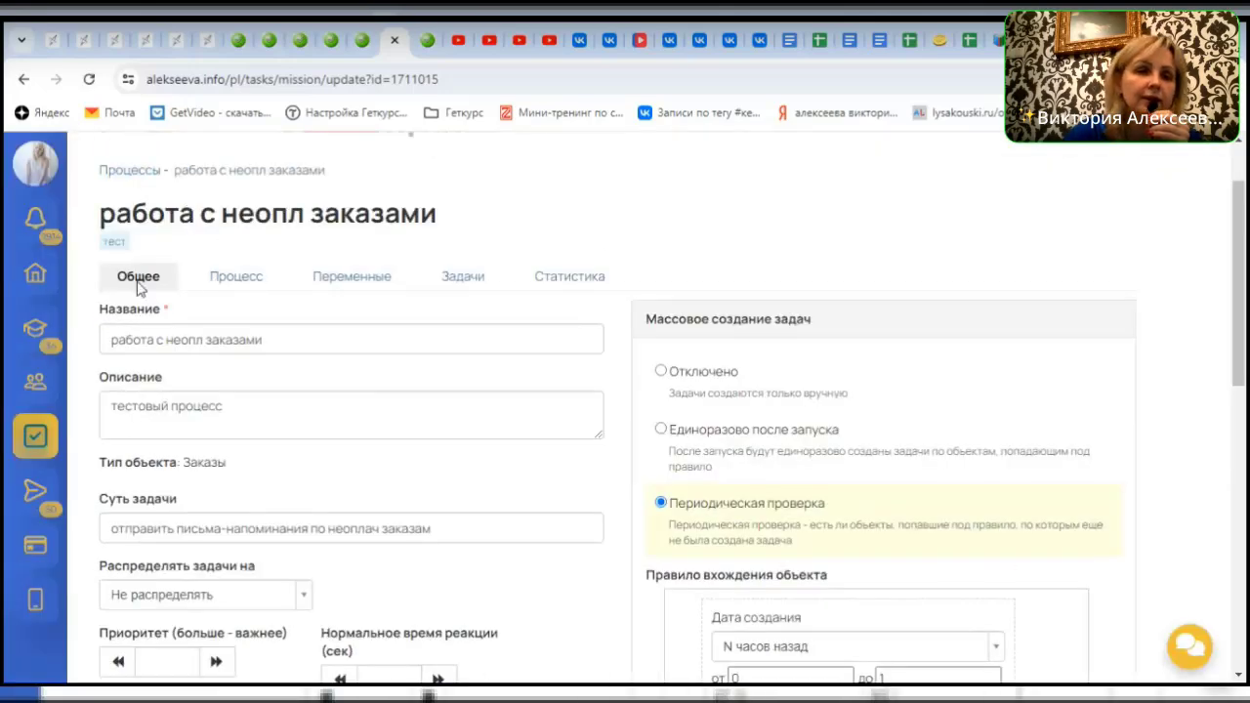
click(237, 281)
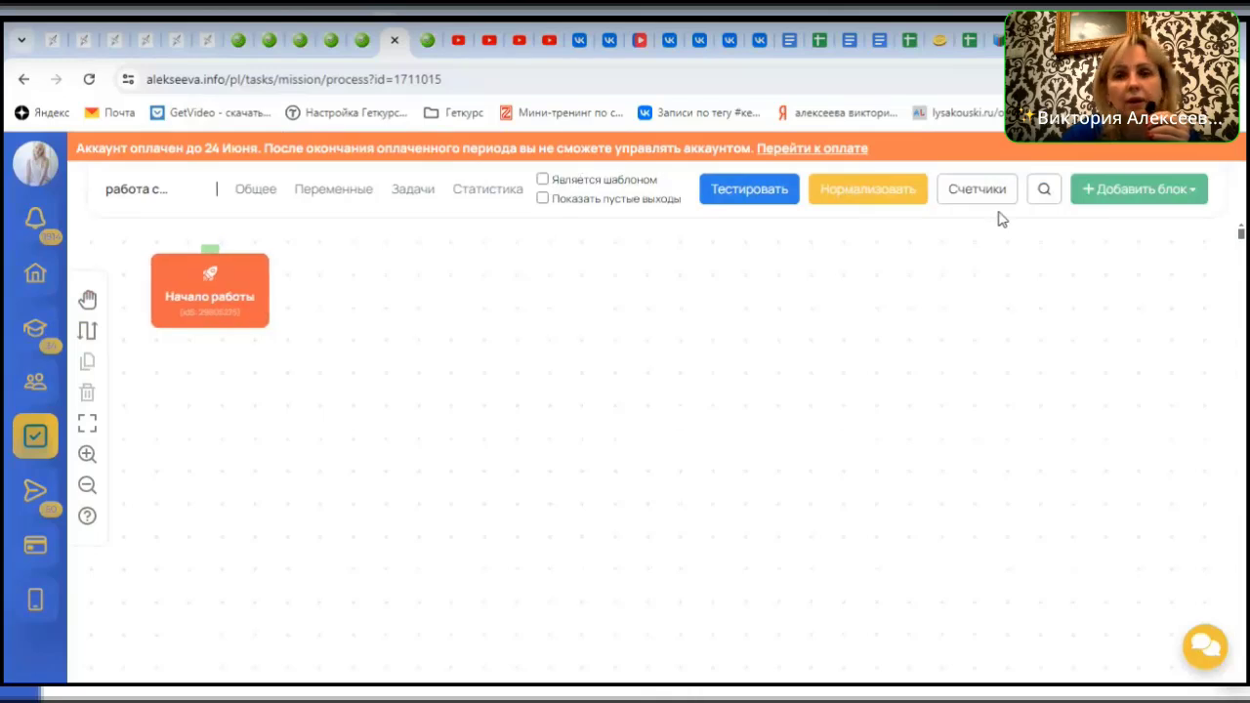
Add a delay block to the process diagram and name it «Задержка 10 мин»
click(1149, 196)
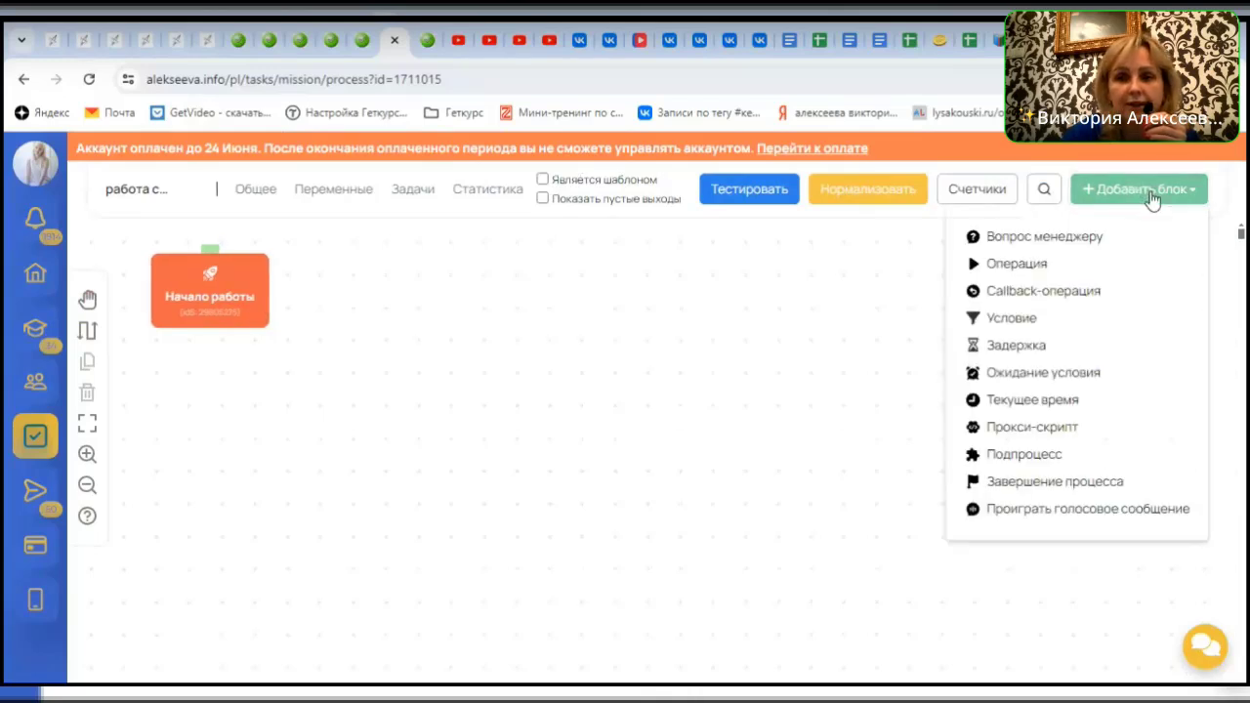
click(1034, 356)
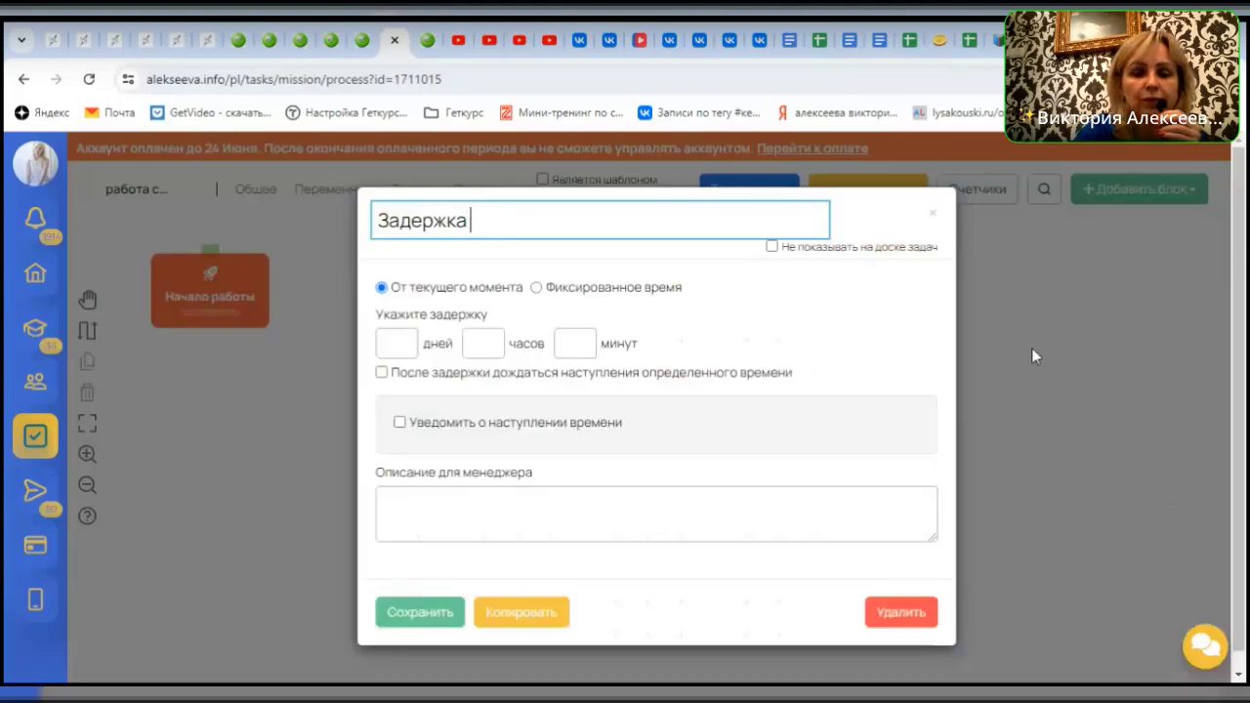
text(10)
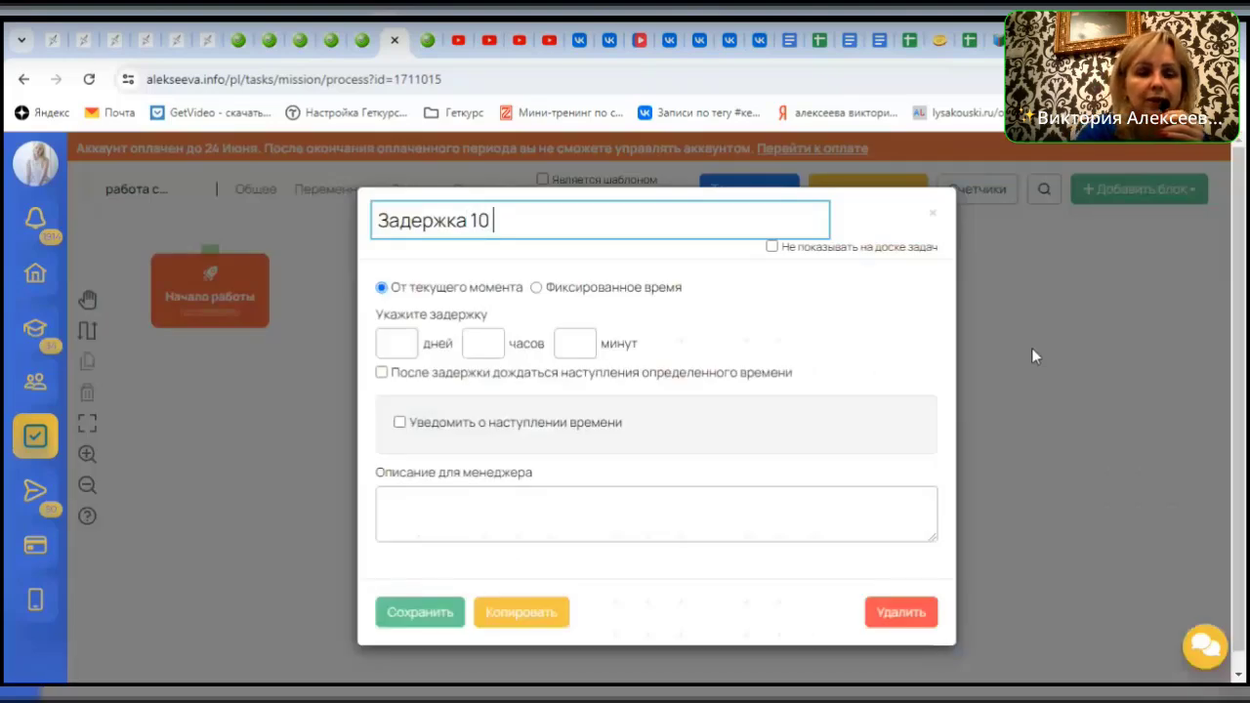
text( мин)
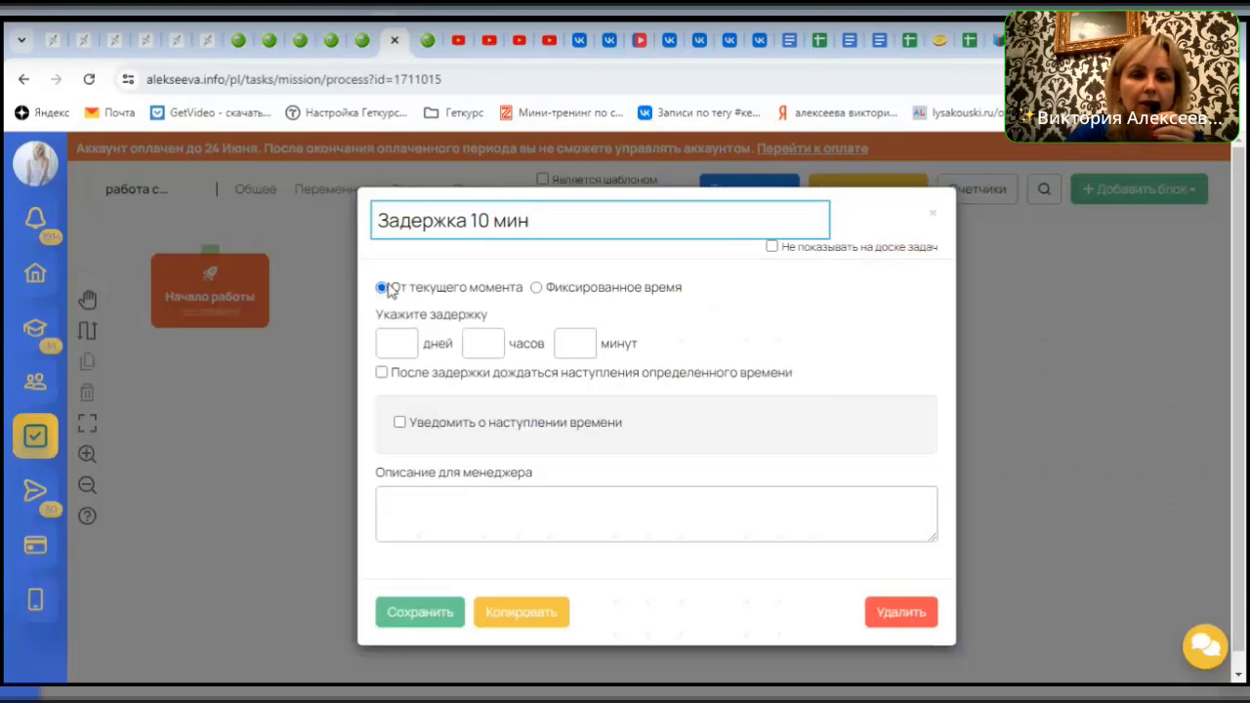
click(536, 288)
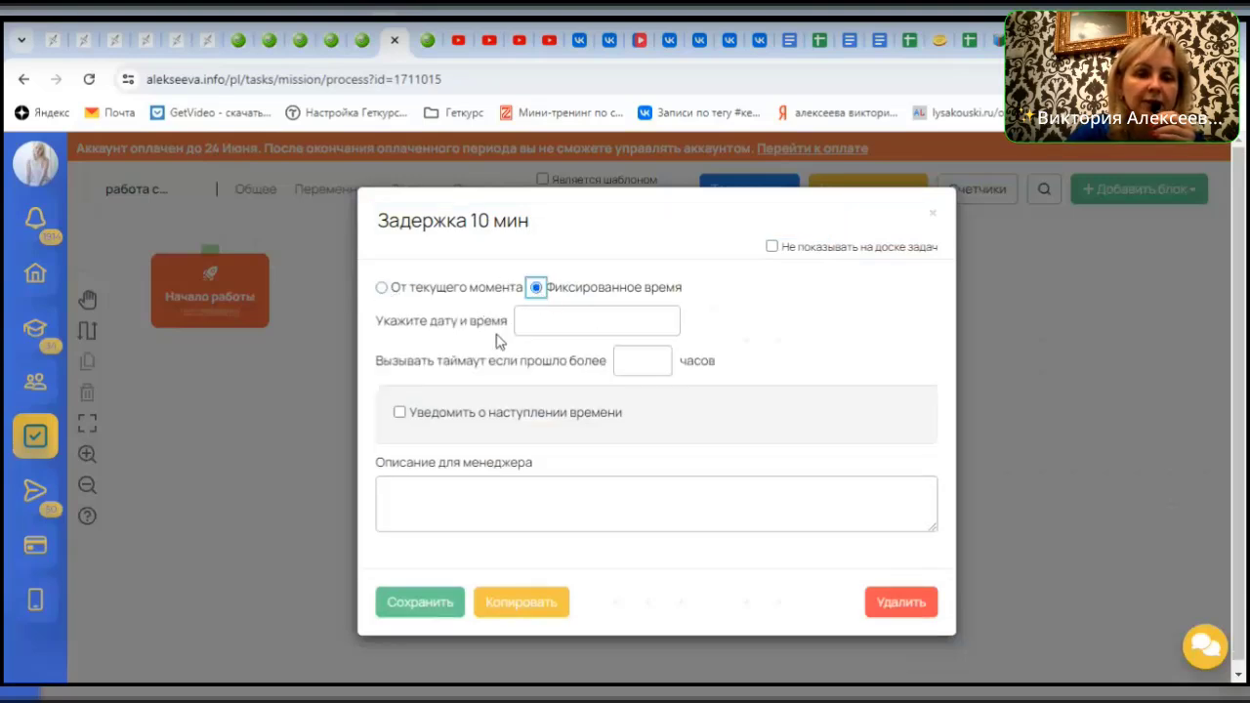
click(558, 323)
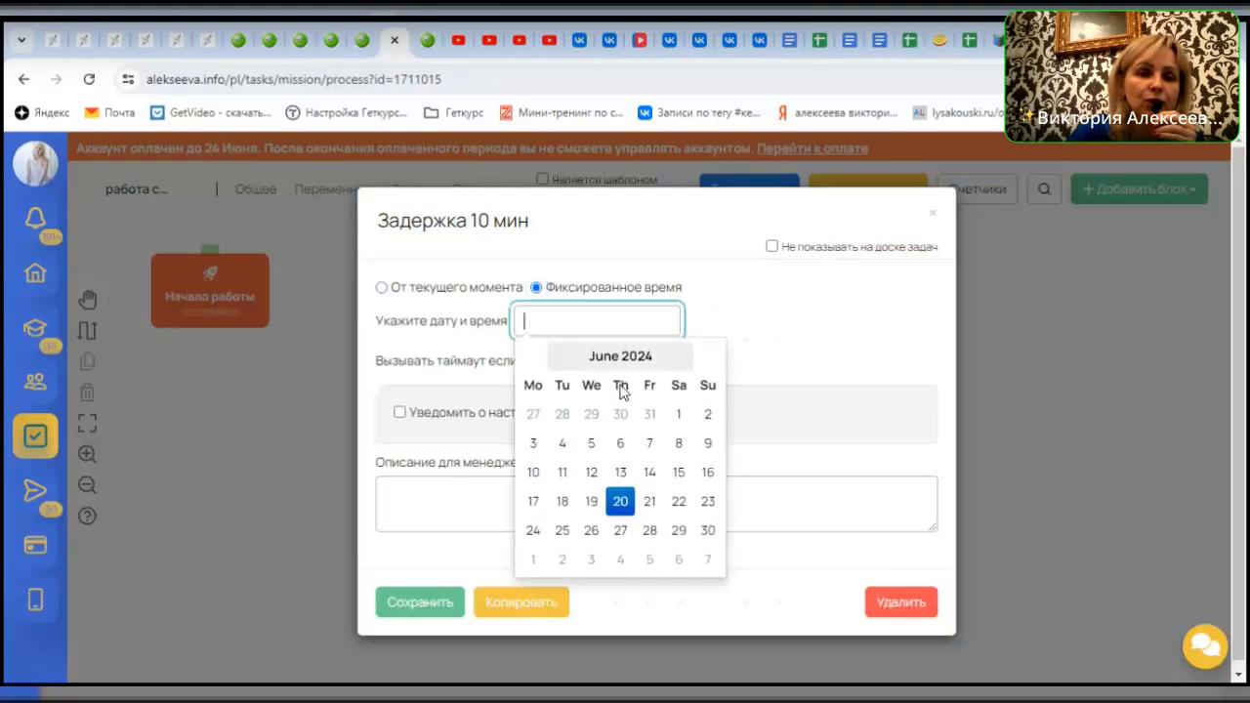
click(813, 295)
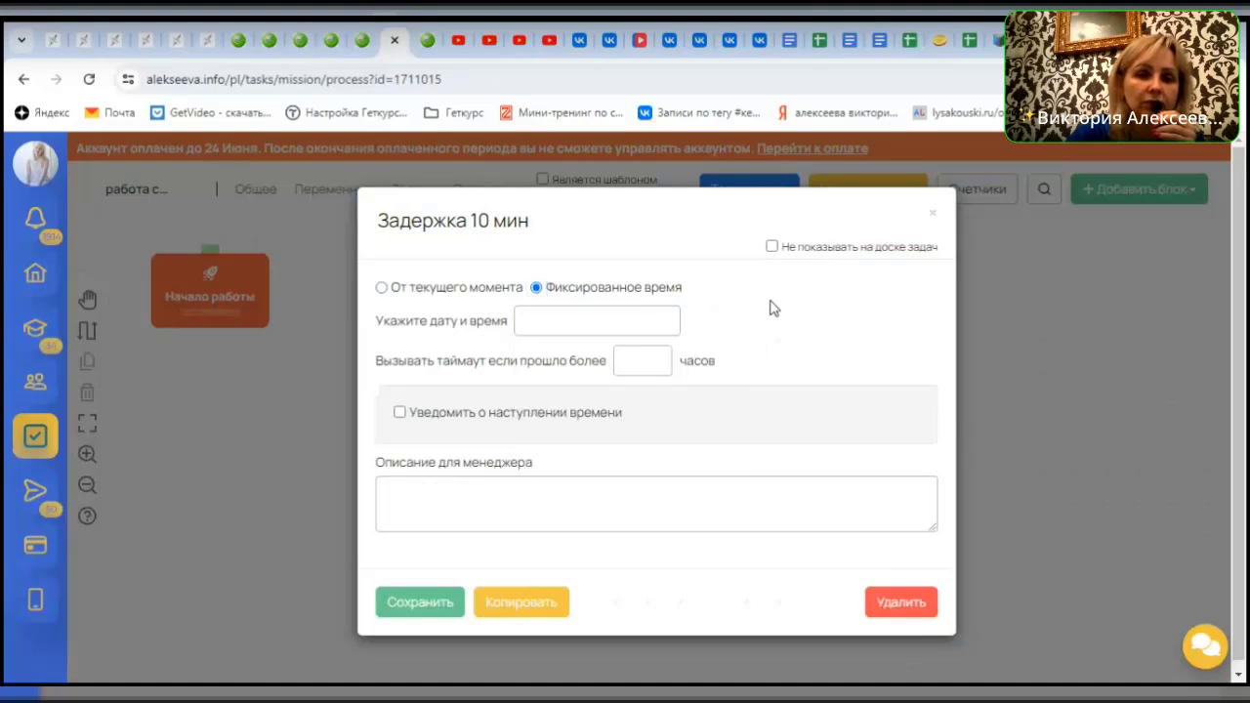
click(382, 288)
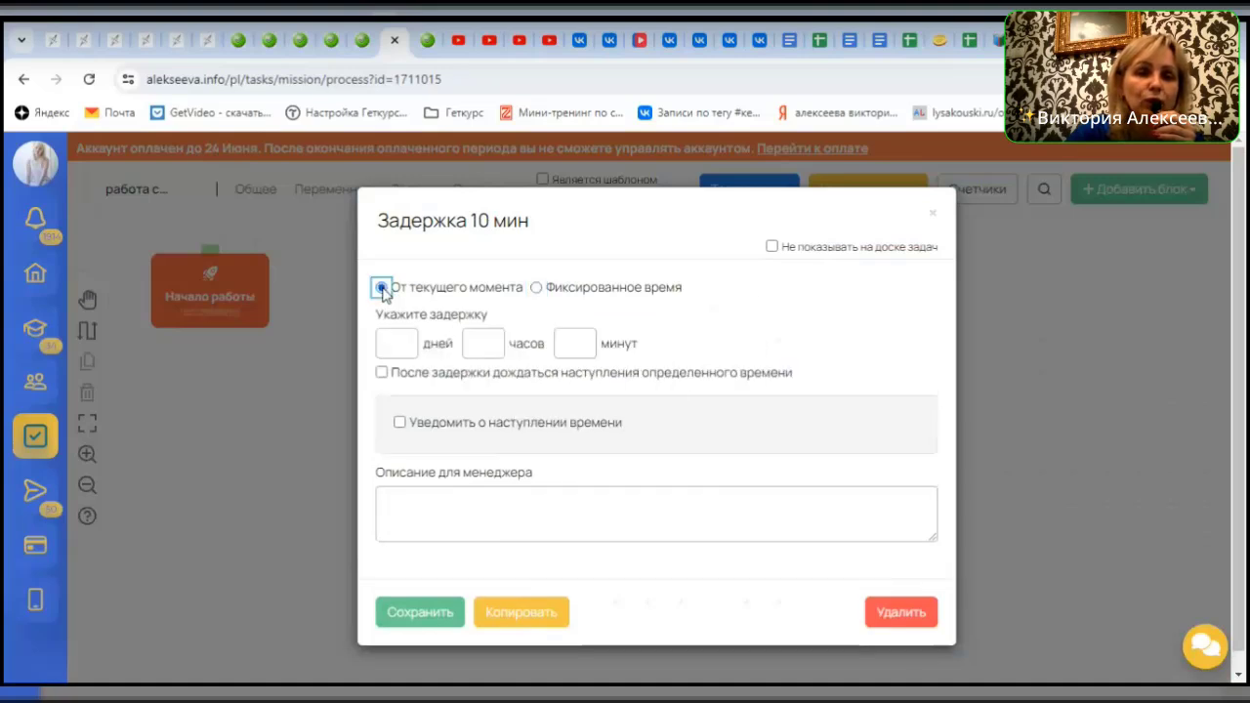
Set the block's delay to 10 minutes from the current moment and save the block
click(576, 343)
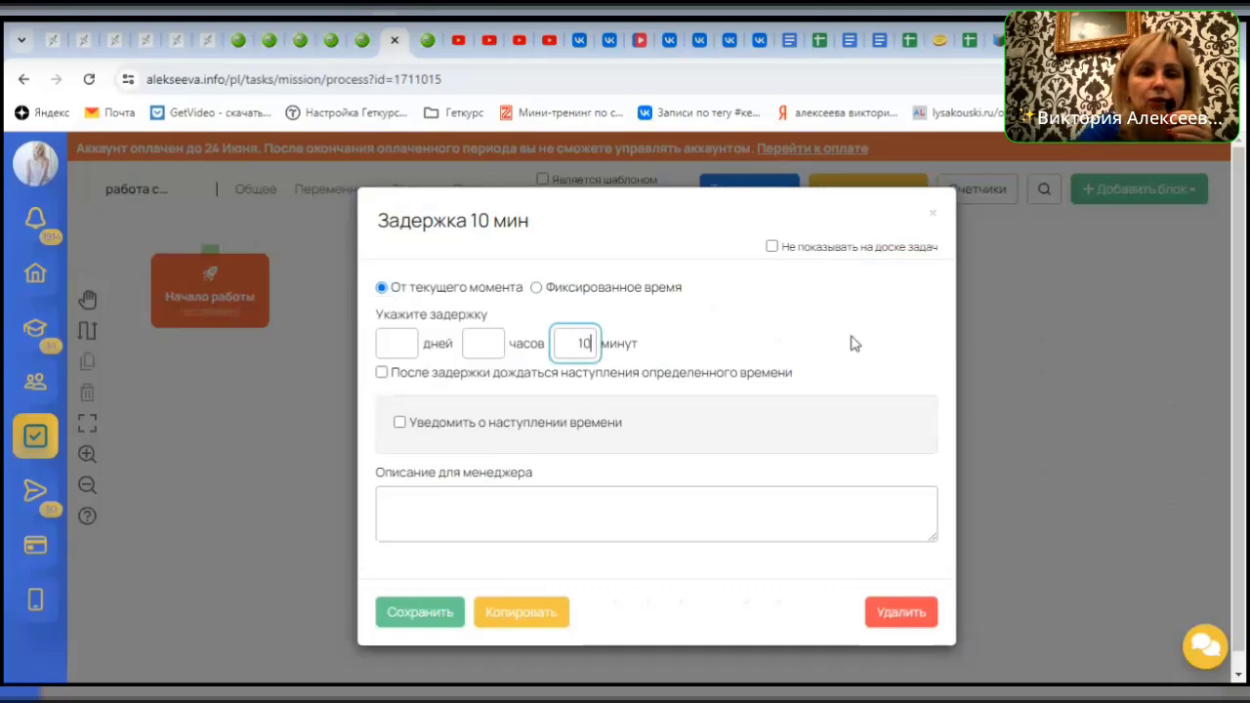
click(422, 611)
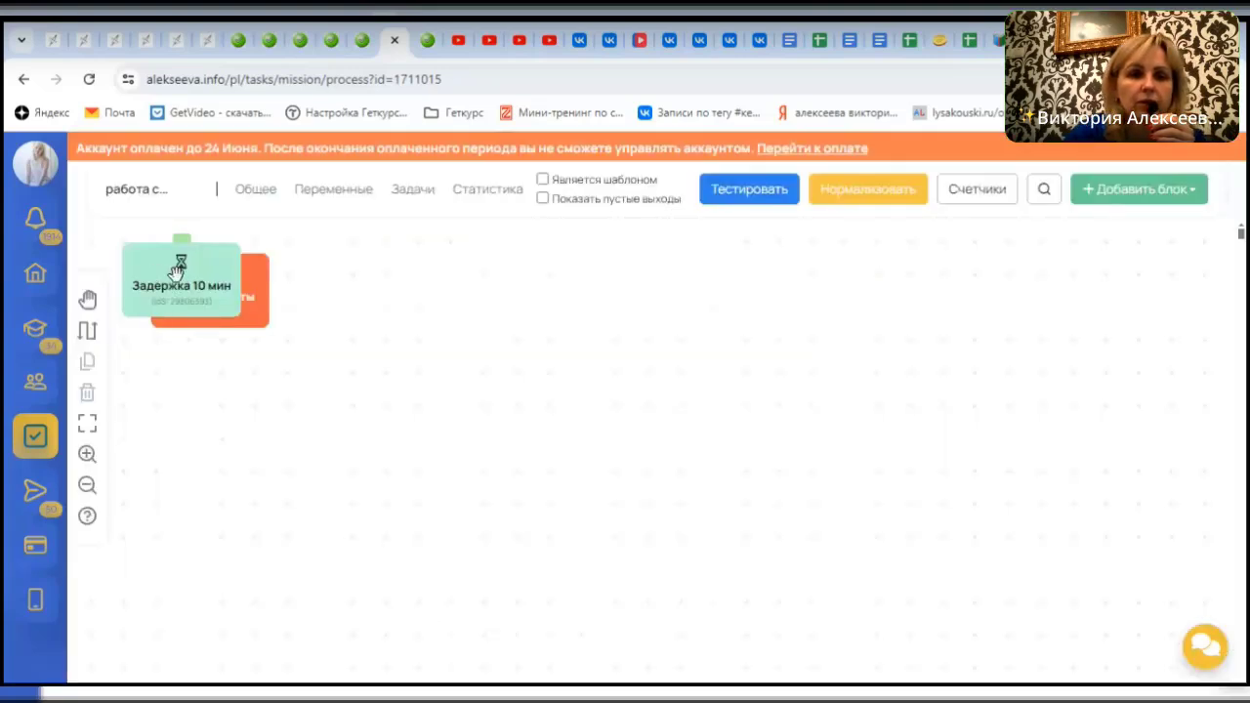
Place the «Задержка 10 мин» block beside «Начало работы», connect the start block's output to it, and adjust both blocks' positions
drag(180, 268, 376, 285)
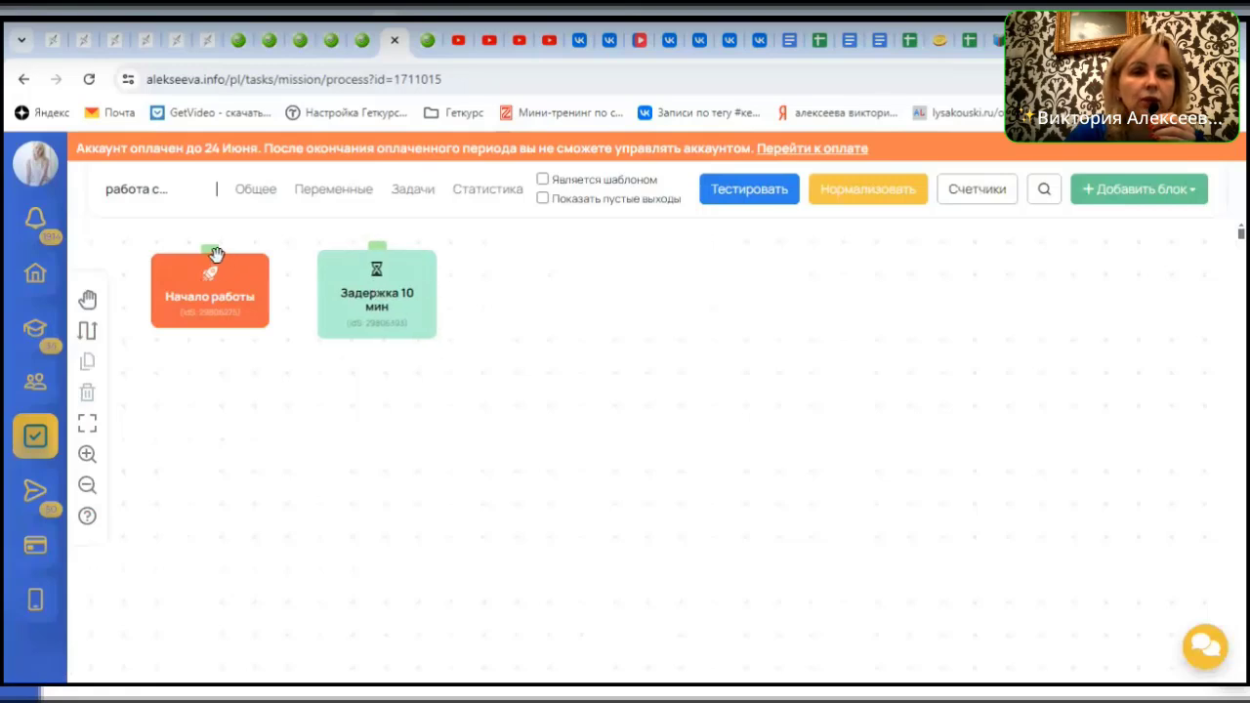
drag(215, 254, 341, 287)
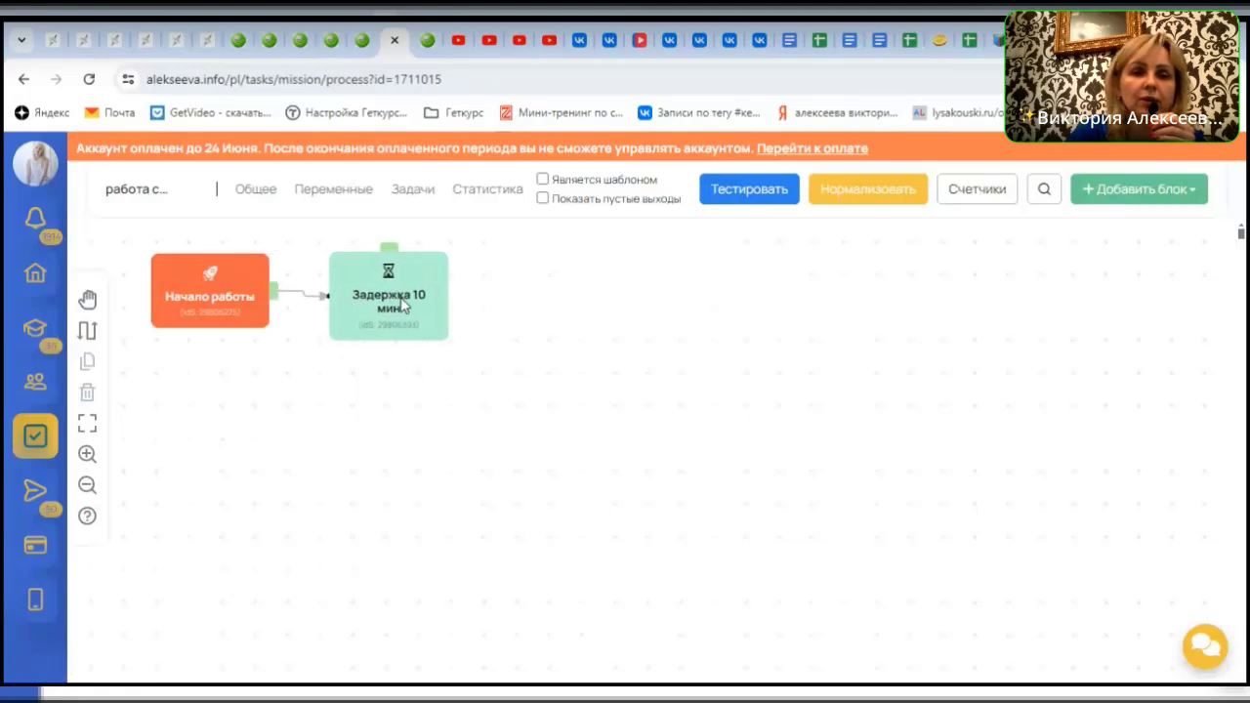
drag(213, 309, 205, 308)
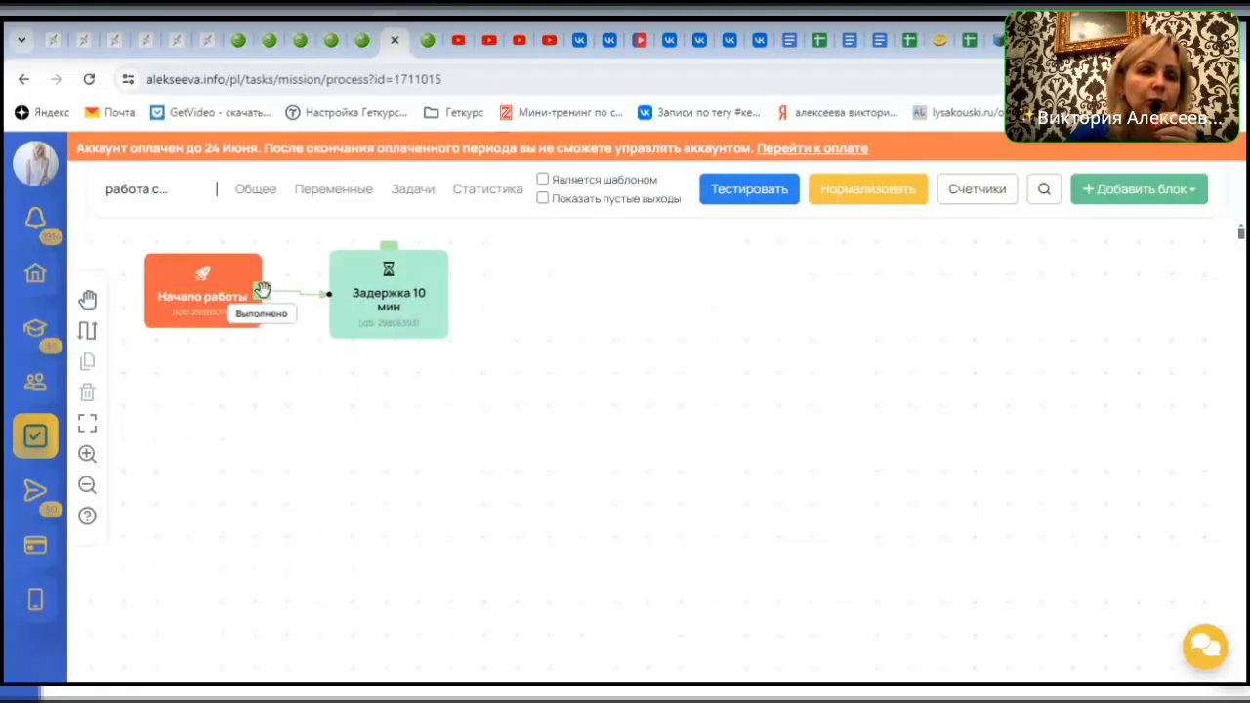
drag(352, 311, 358, 344)
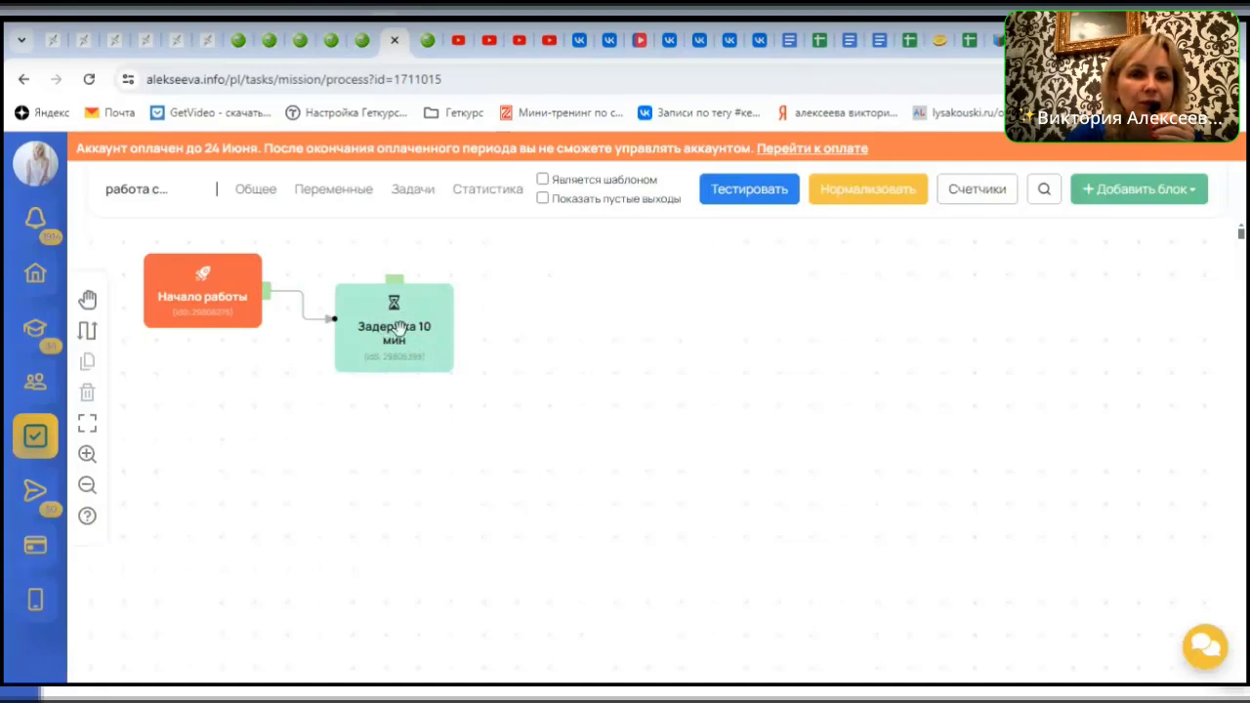
drag(398, 329, 399, 323)
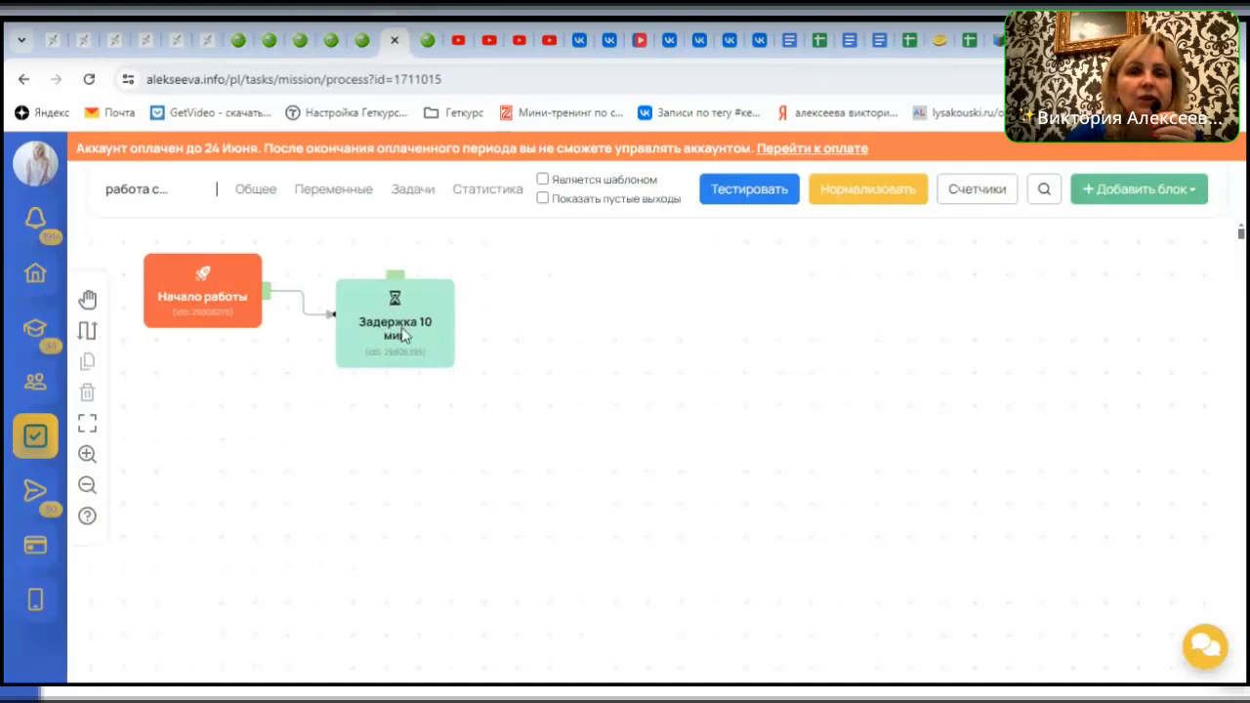
Add a condition block to the process diagram and name it «заказ оплачен?»
click(1158, 191)
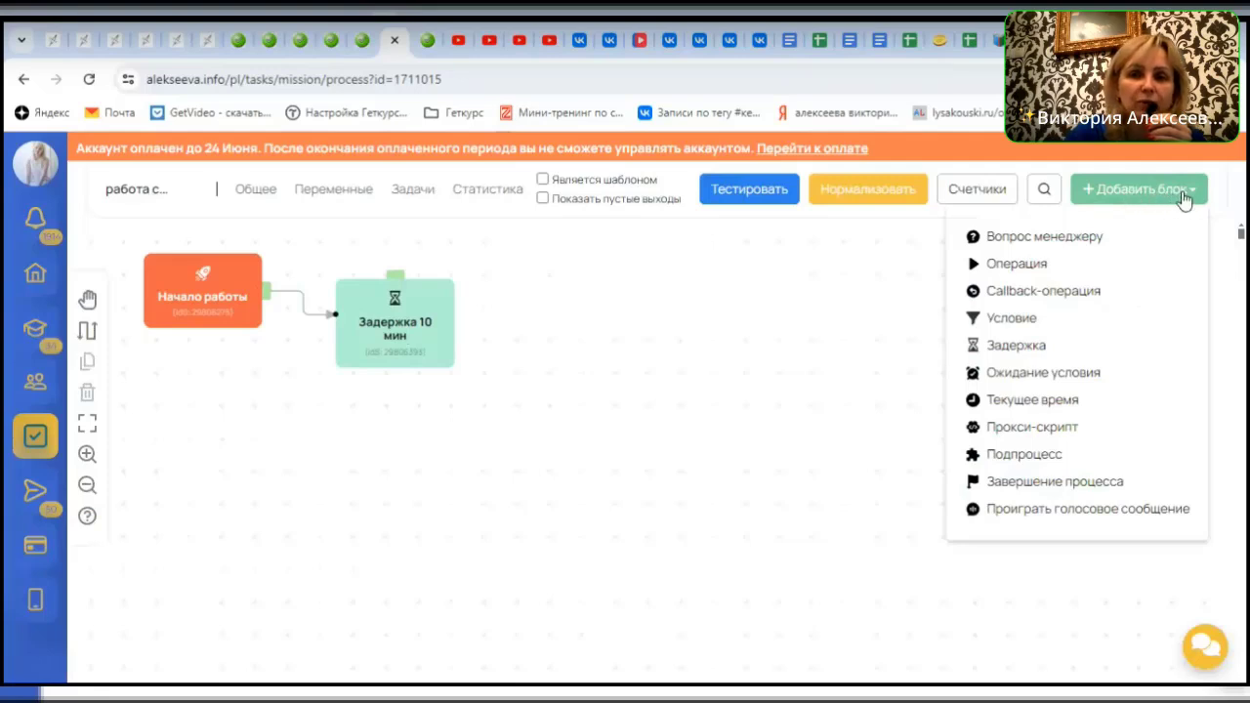
click(1031, 325)
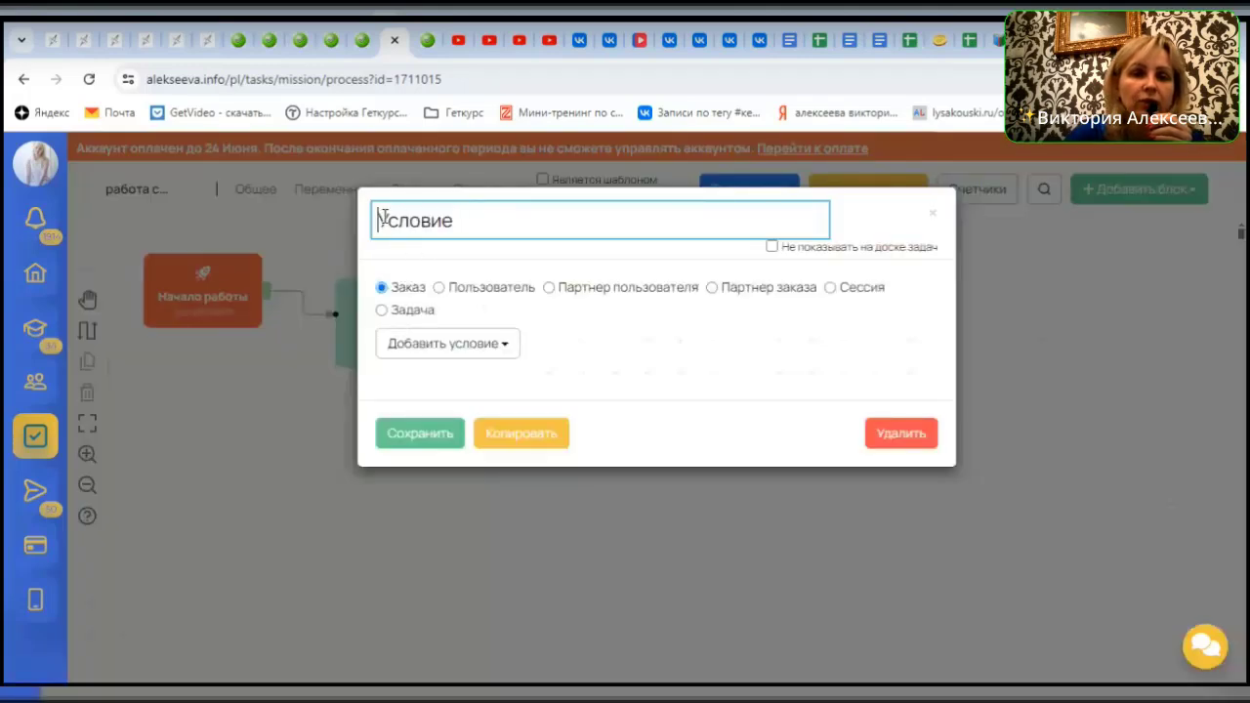
drag(383, 220, 515, 222)
text(зака)
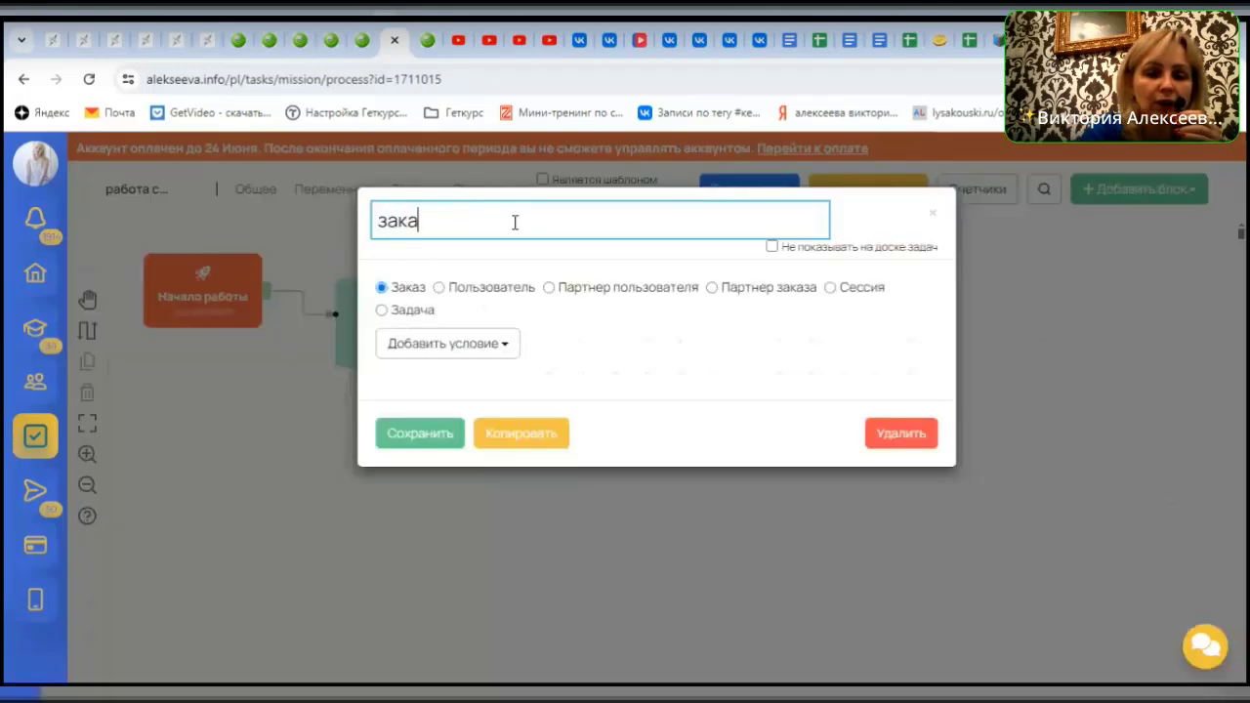
text(з оплачен)
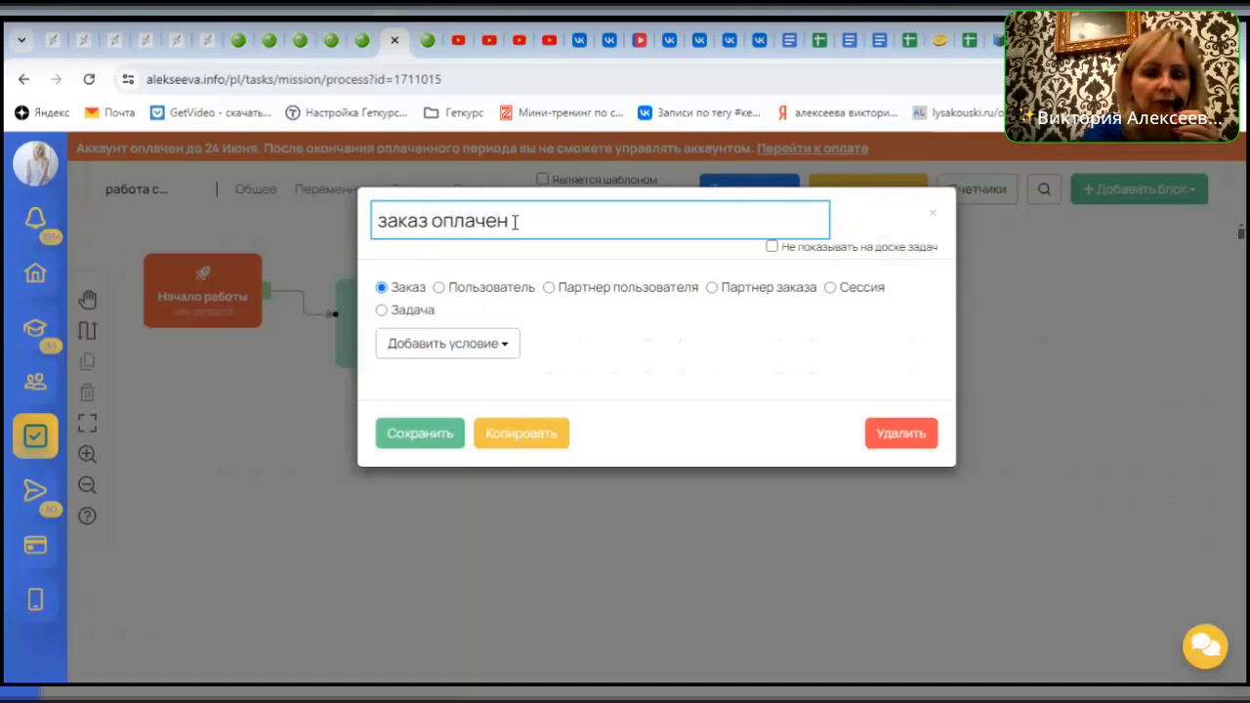
text(?)
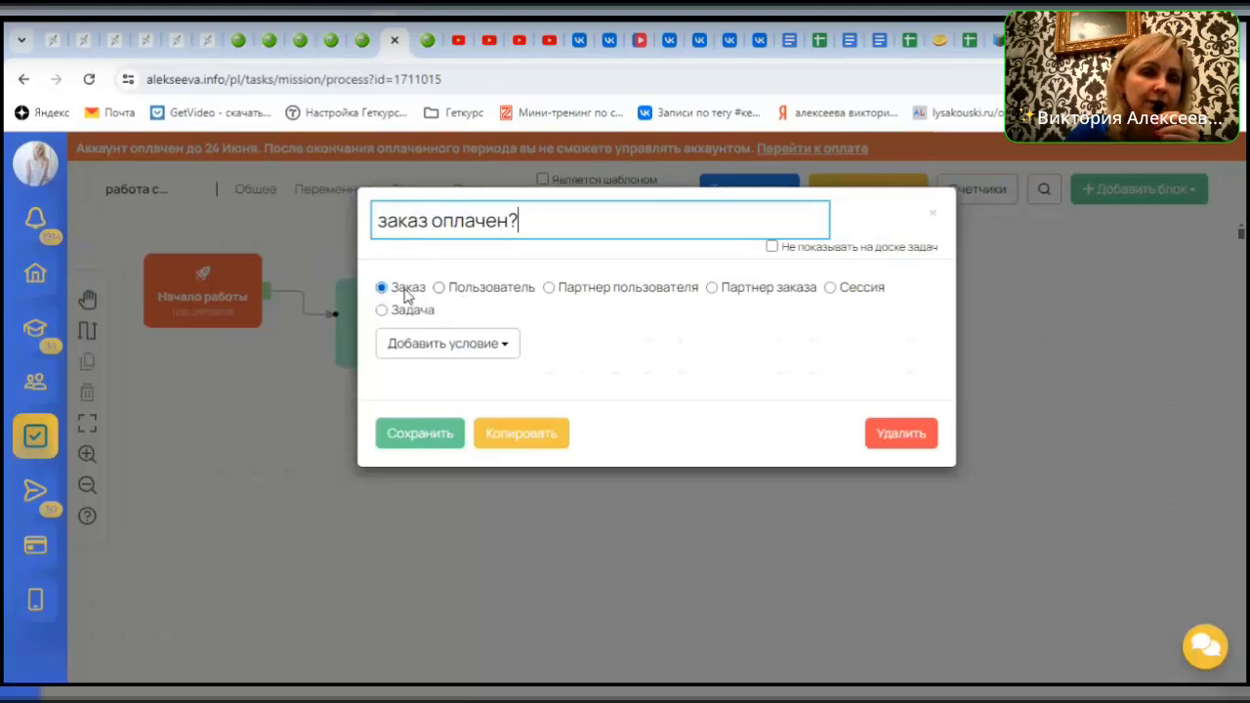
click(555, 322)
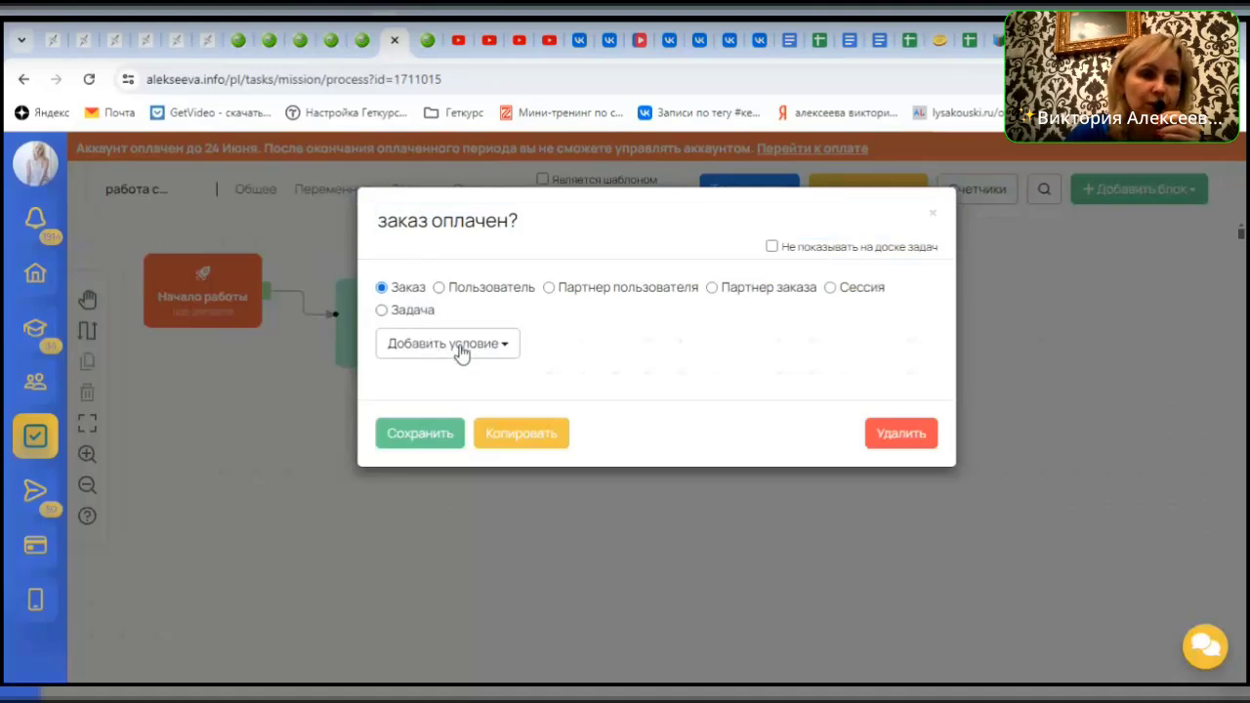
Give the block the order condition «Оплачен» with the value «Да» and save it
click(439, 352)
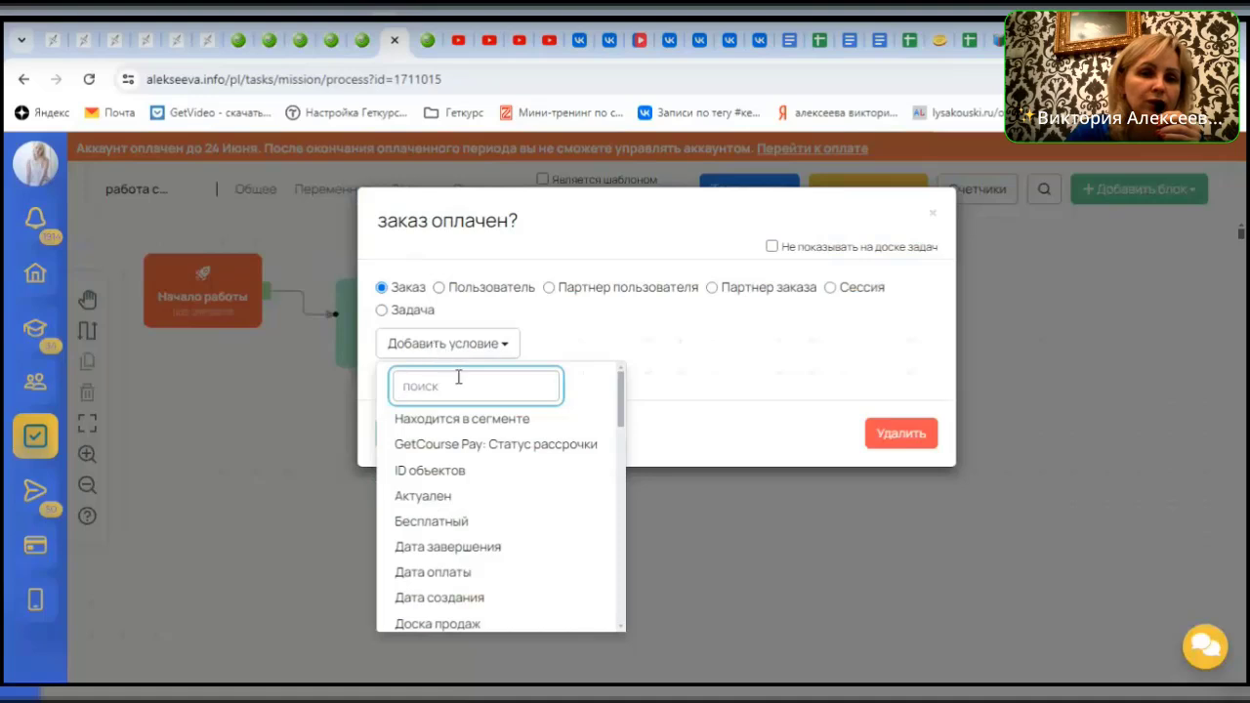
text(оп)
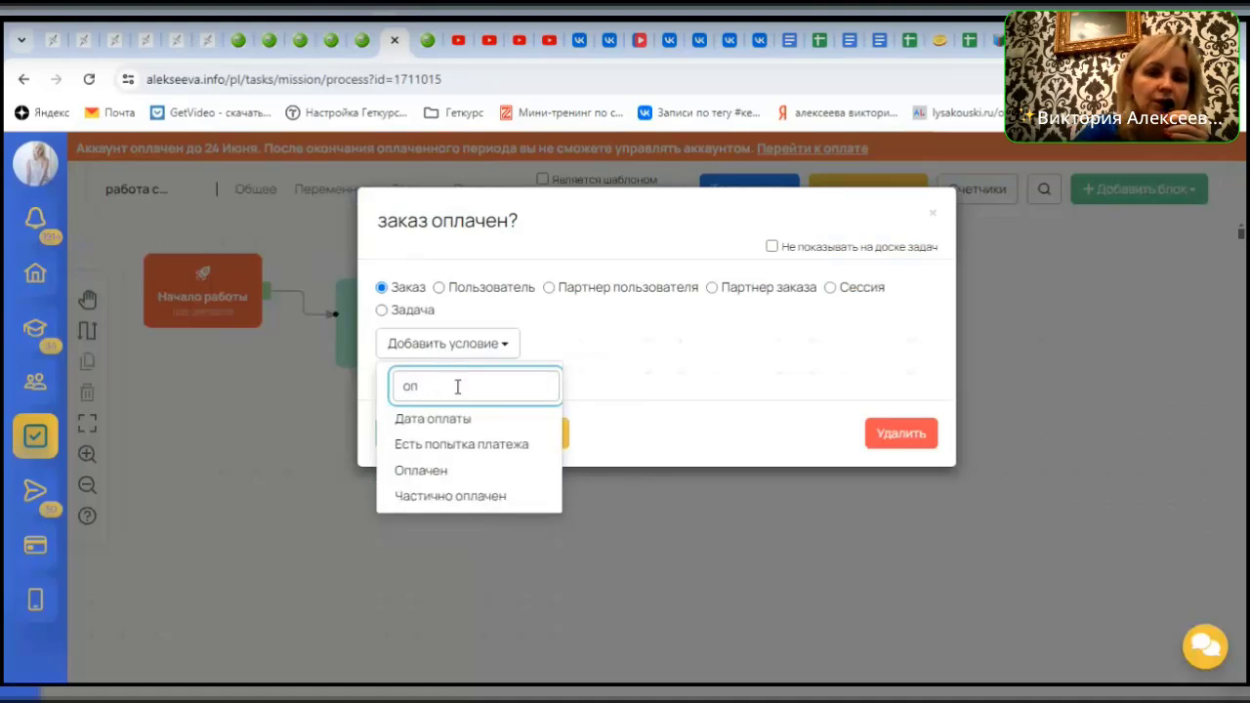
click(423, 472)
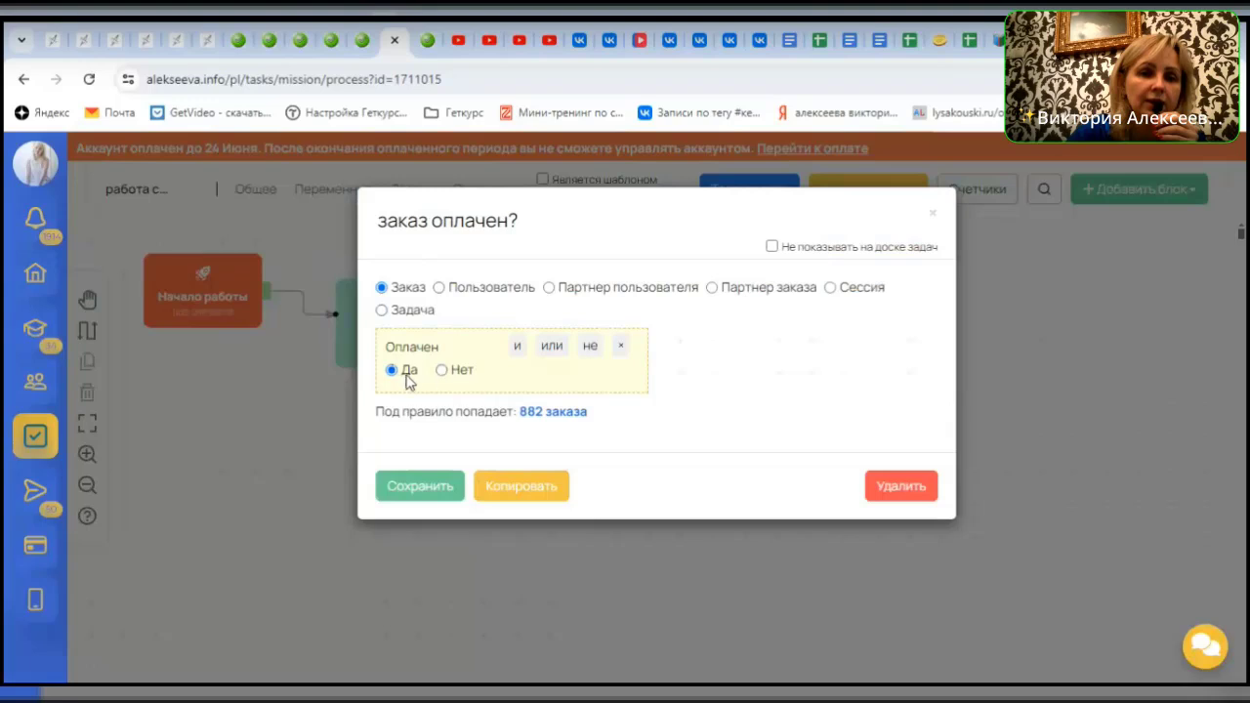
click(420, 487)
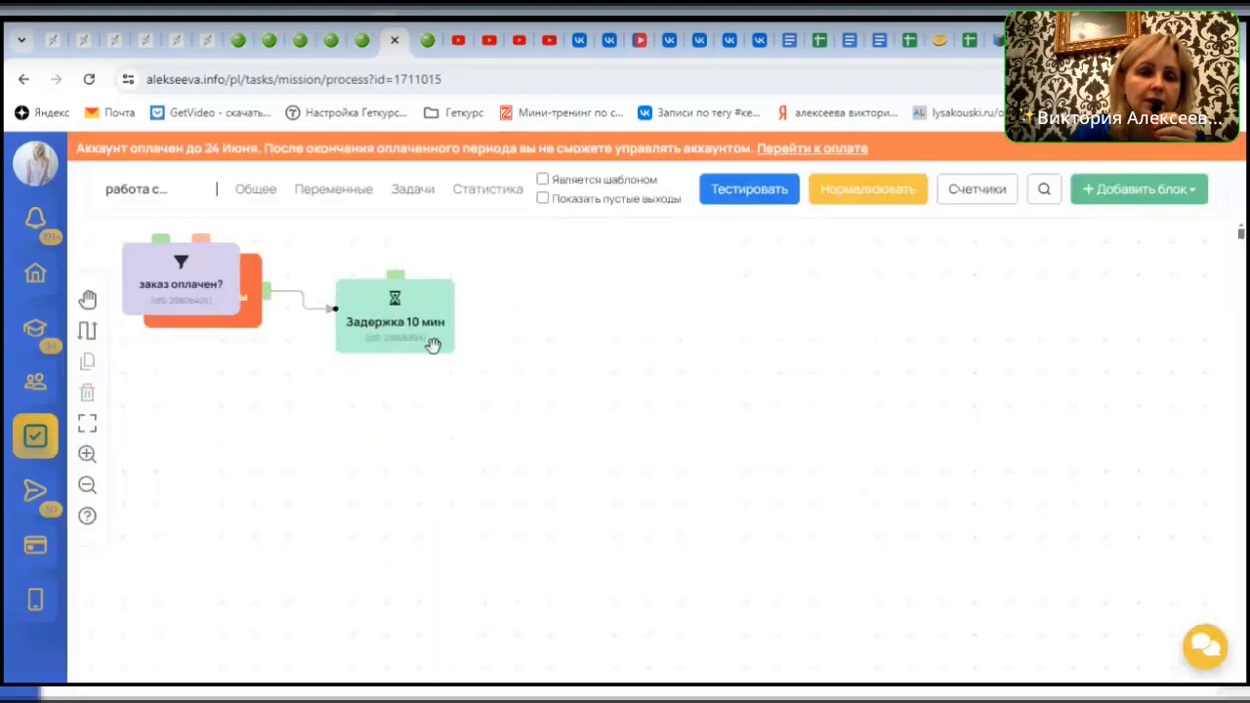
Place the «заказ оплачен?» block below «Задержка 10 мин» and connect the delay block's output to it
drag(179, 301, 396, 452)
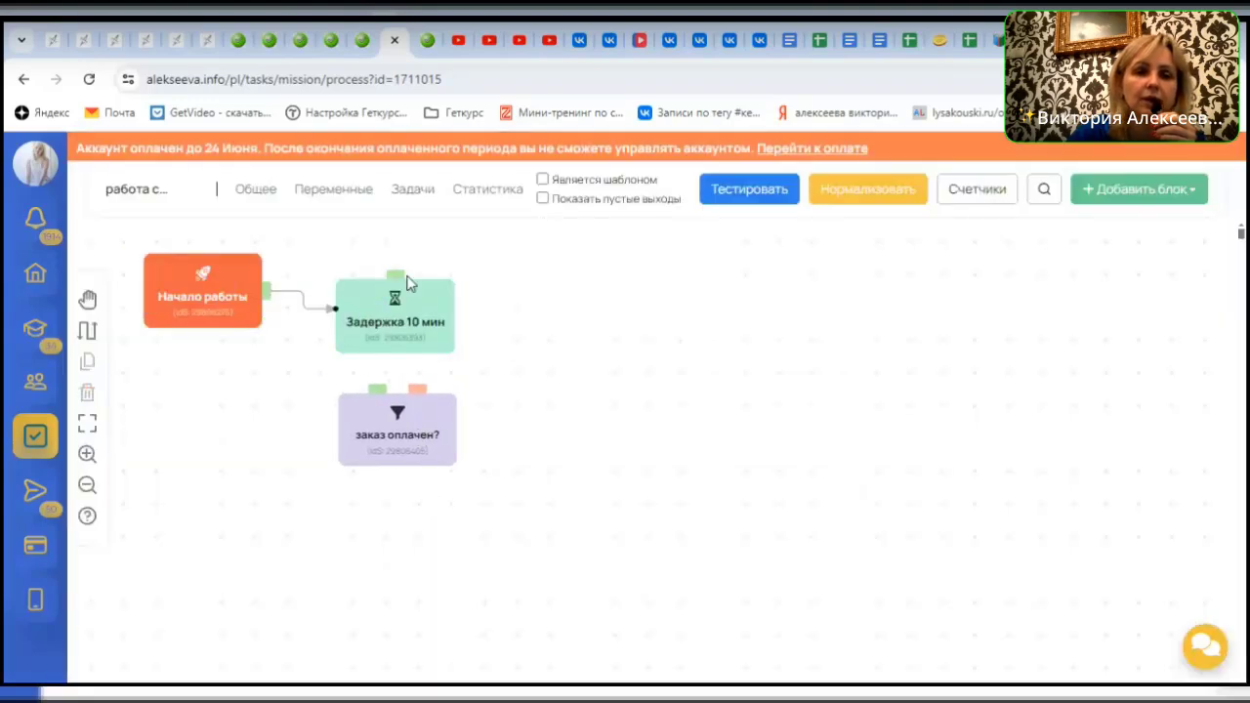
drag(396, 353, 405, 442)
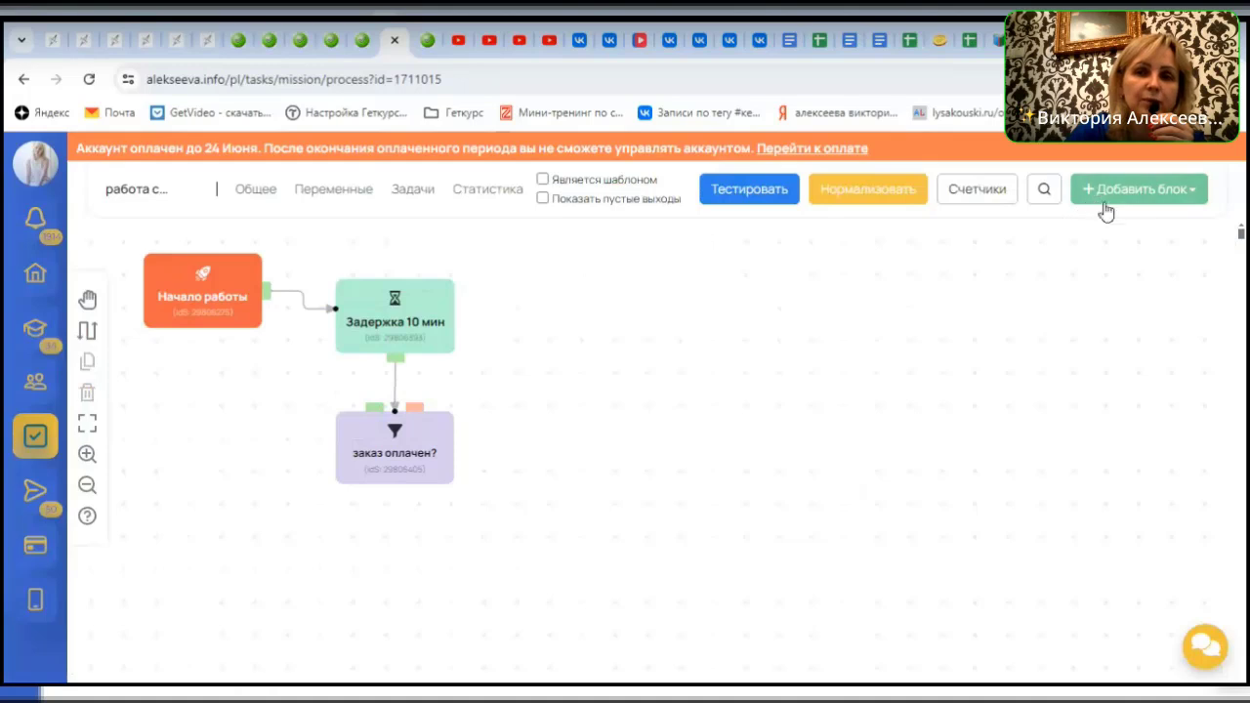
Add a «Завершение процесса» block with the «Положительный» result and place it beside the delay block
click(1141, 190)
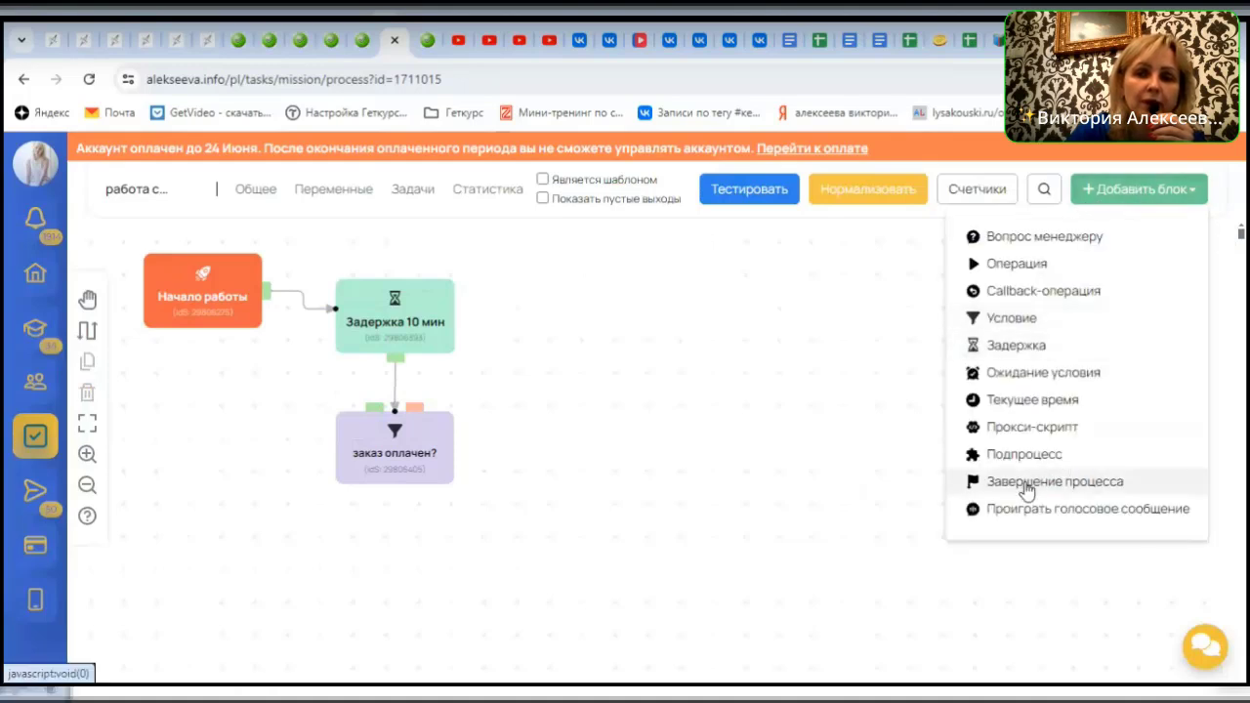
click(1028, 489)
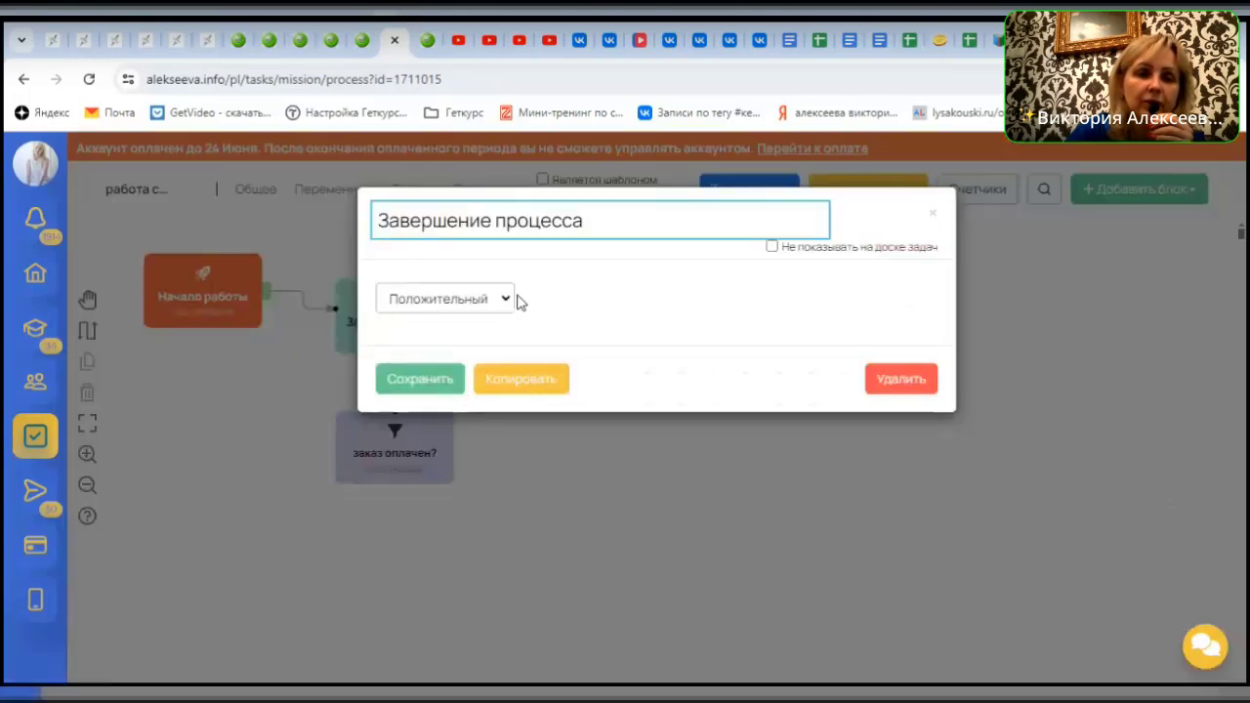
click(421, 383)
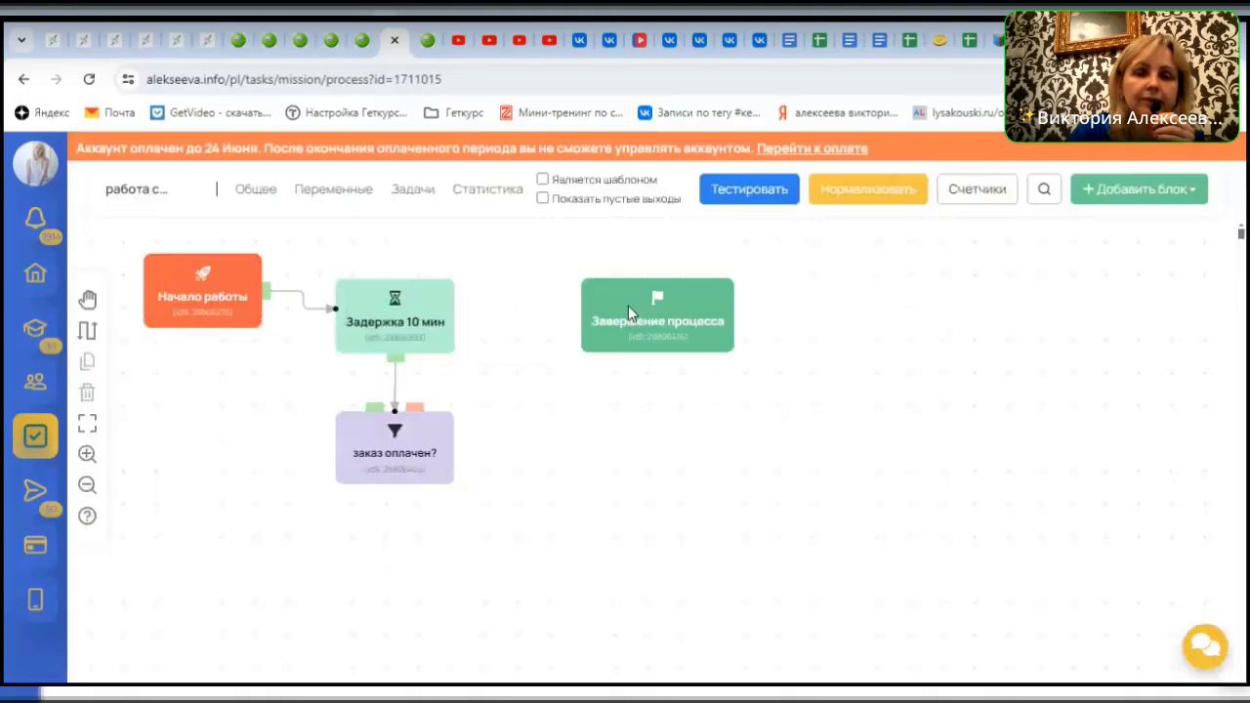
drag(630, 313, 620, 354)
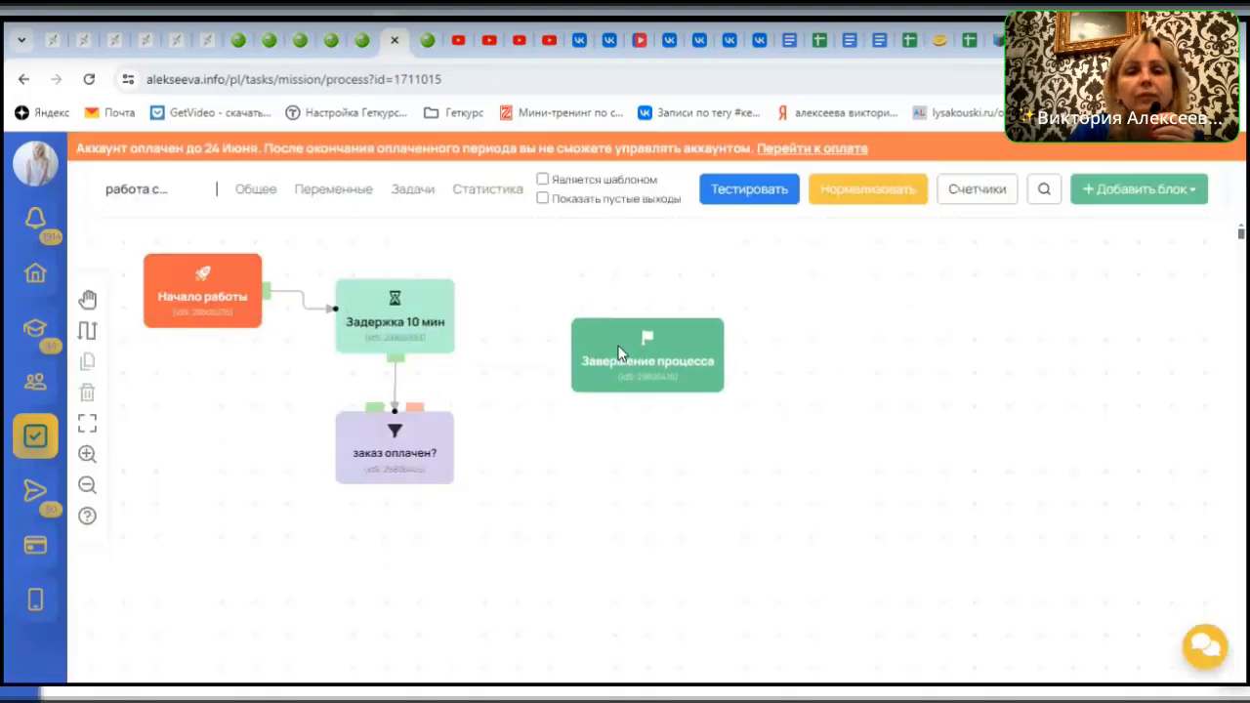
Connect the «Да» output of «заказ оплачен?» to «Завершение процесса» and adjust both blocks' positions
drag(373, 409, 626, 371)
drag(420, 497, 417, 489)
drag(659, 372, 652, 380)
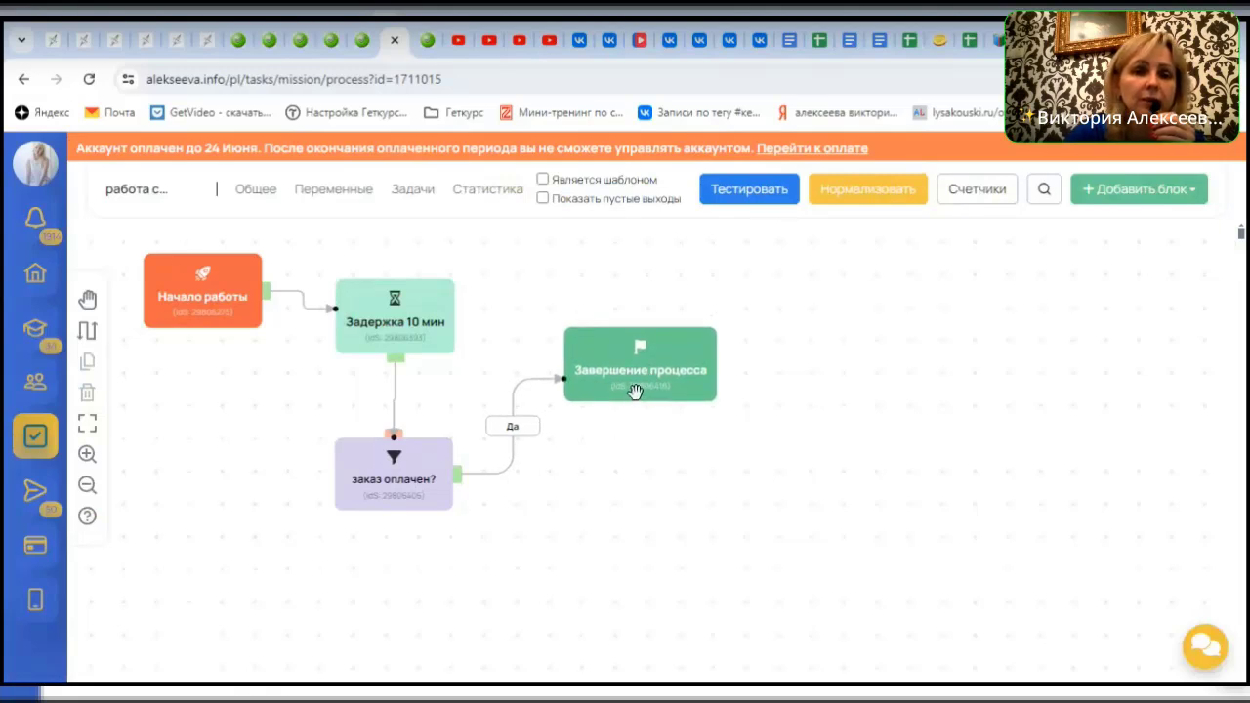
drag(635, 391, 625, 377)
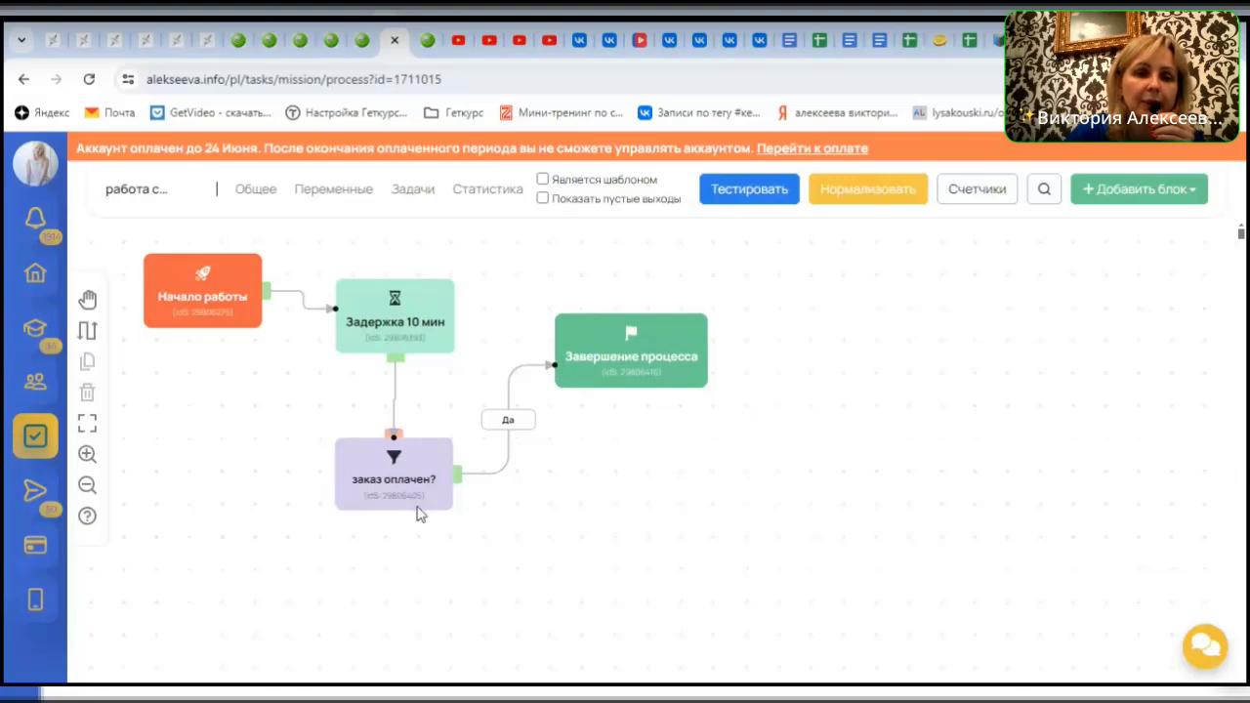
drag(406, 505, 404, 466)
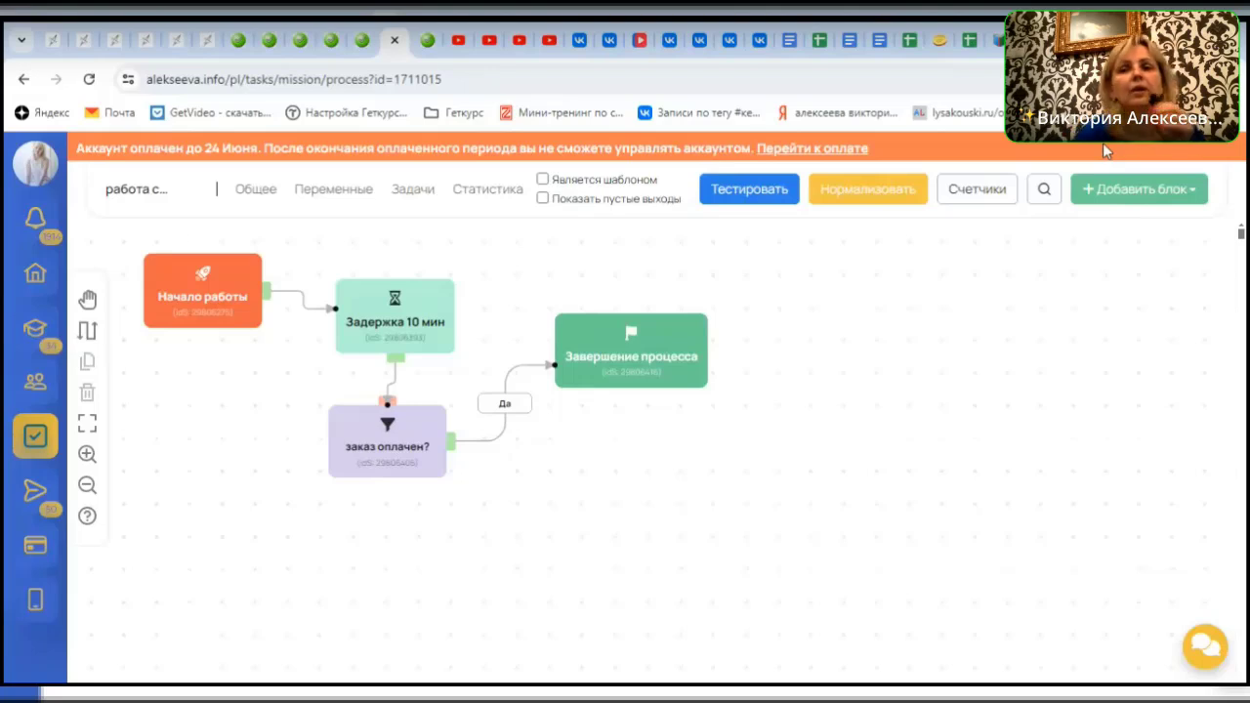
Add an operation block to the process diagram and name it «отправить письмо на емейл»
click(1177, 194)
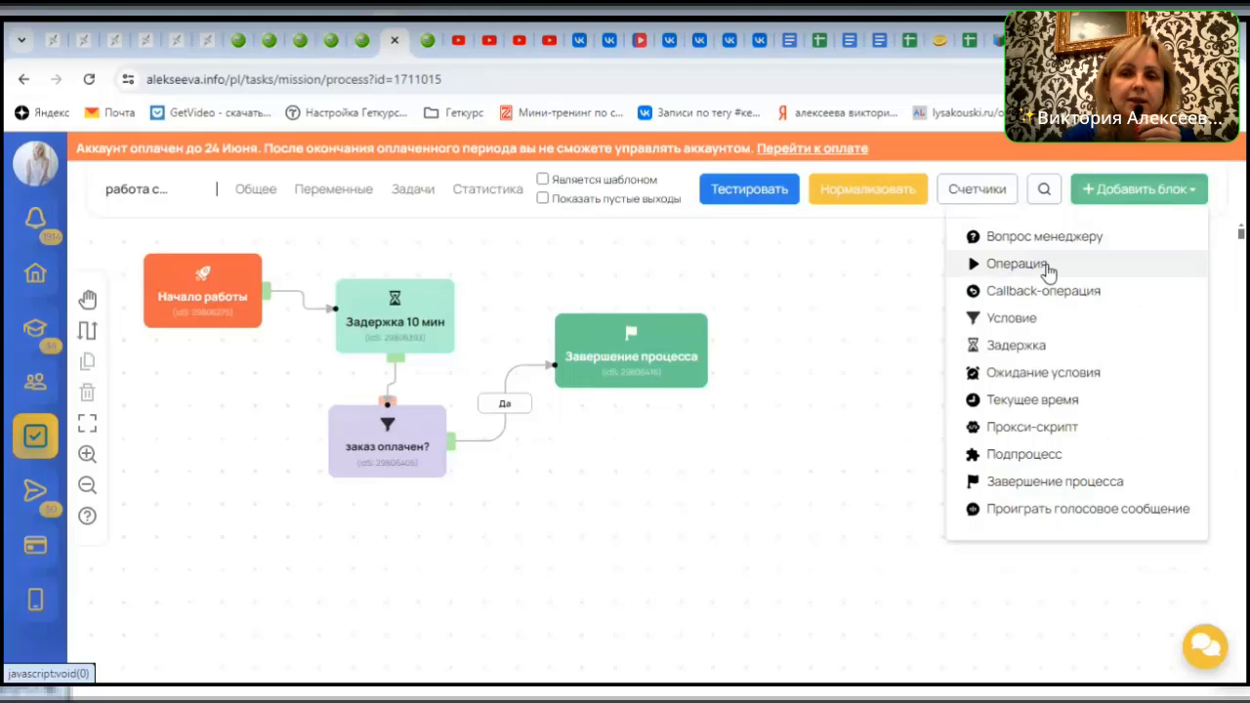
click(1049, 270)
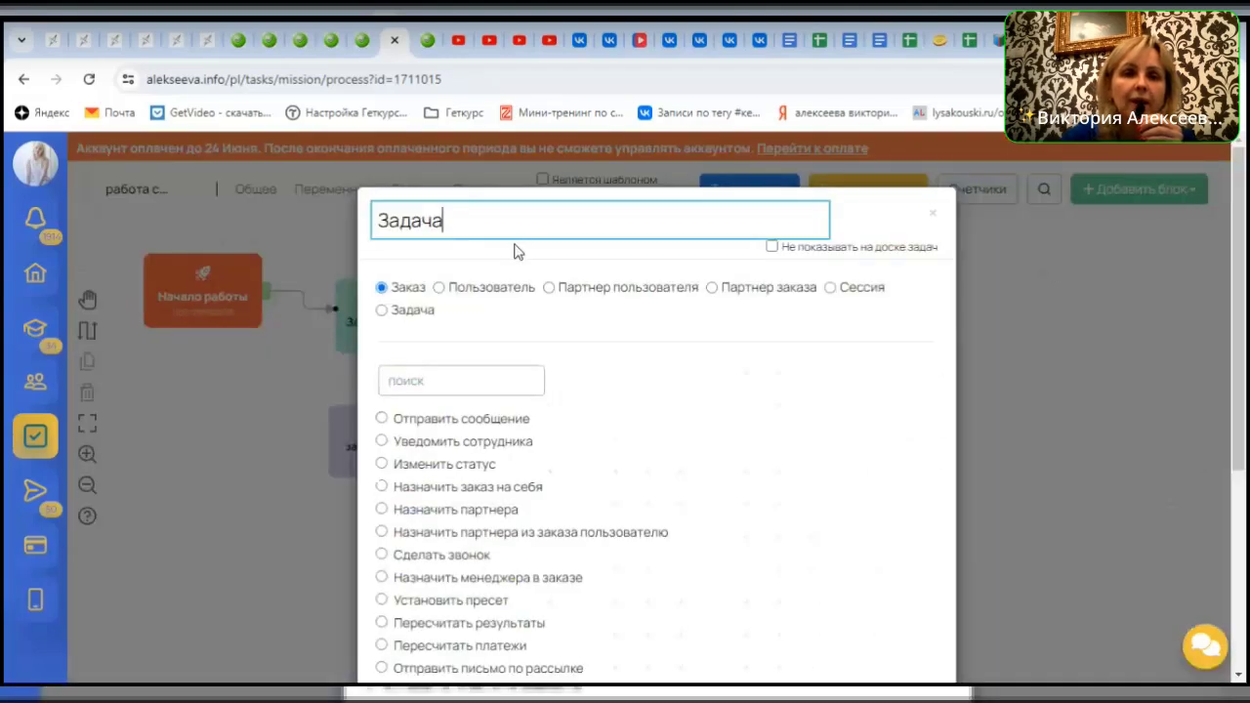
drag(446, 221, 374, 227)
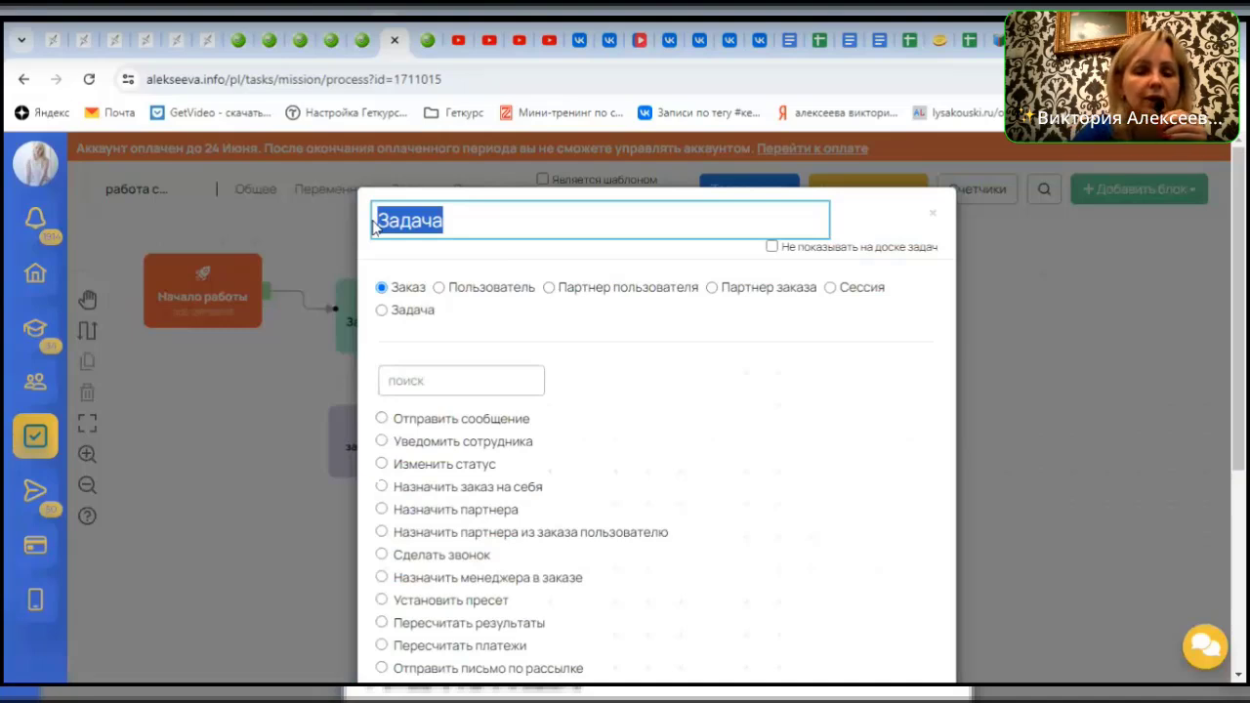
text(отпра)
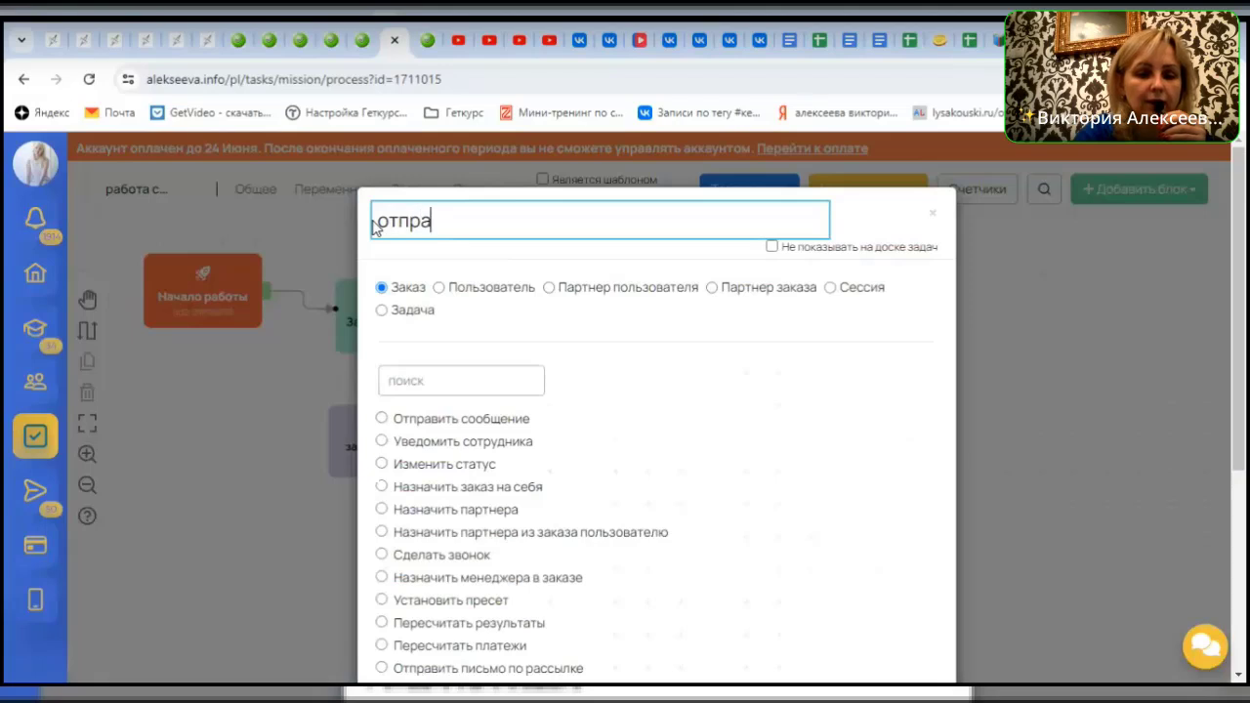
text(вить пис)
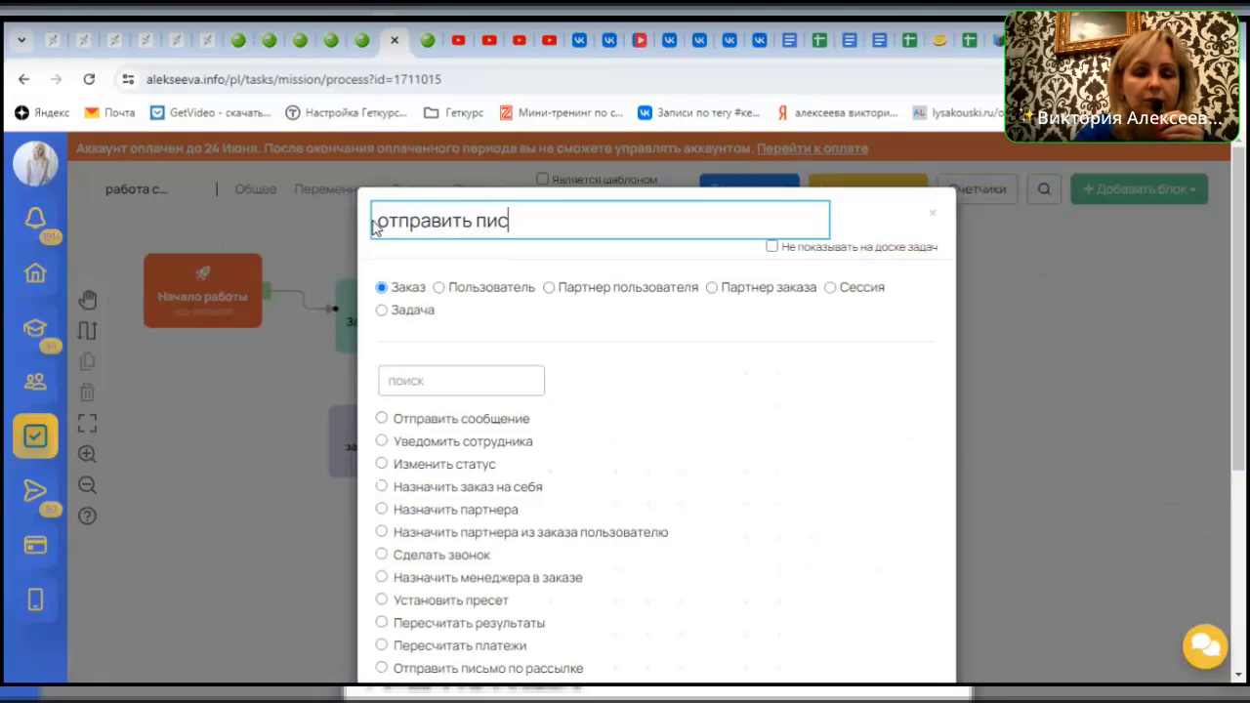
text(ьмо на )
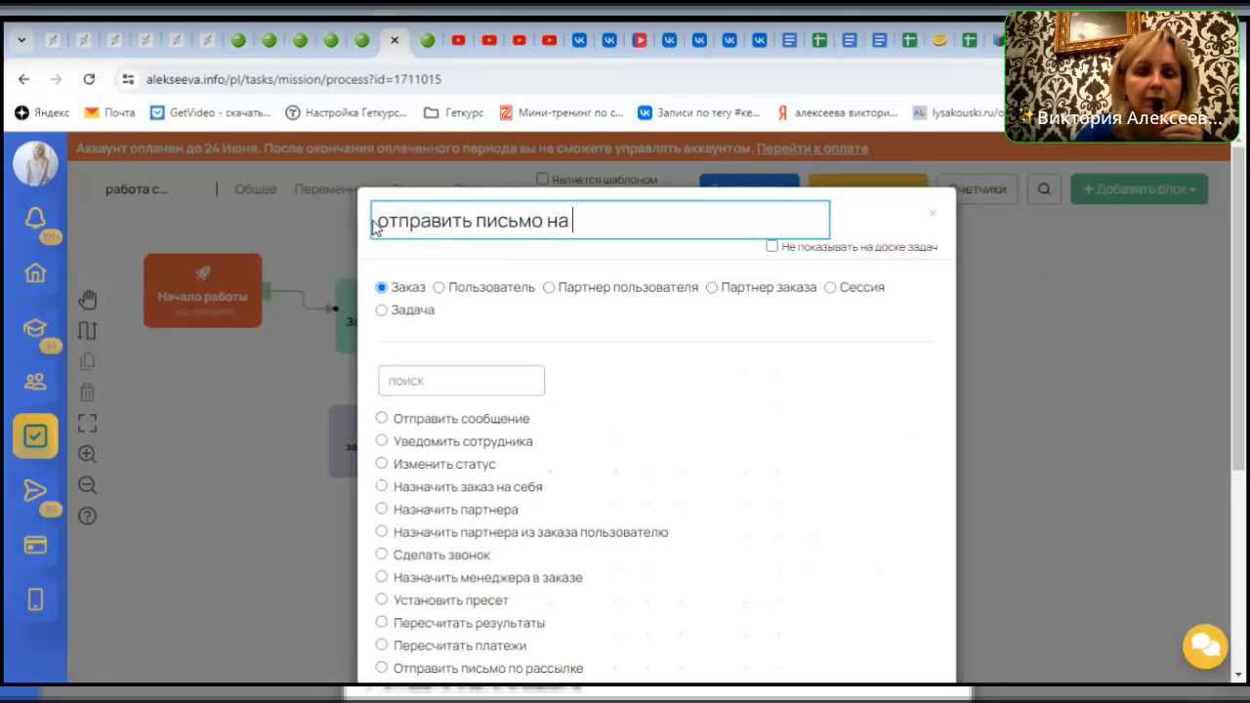
text(емейл)
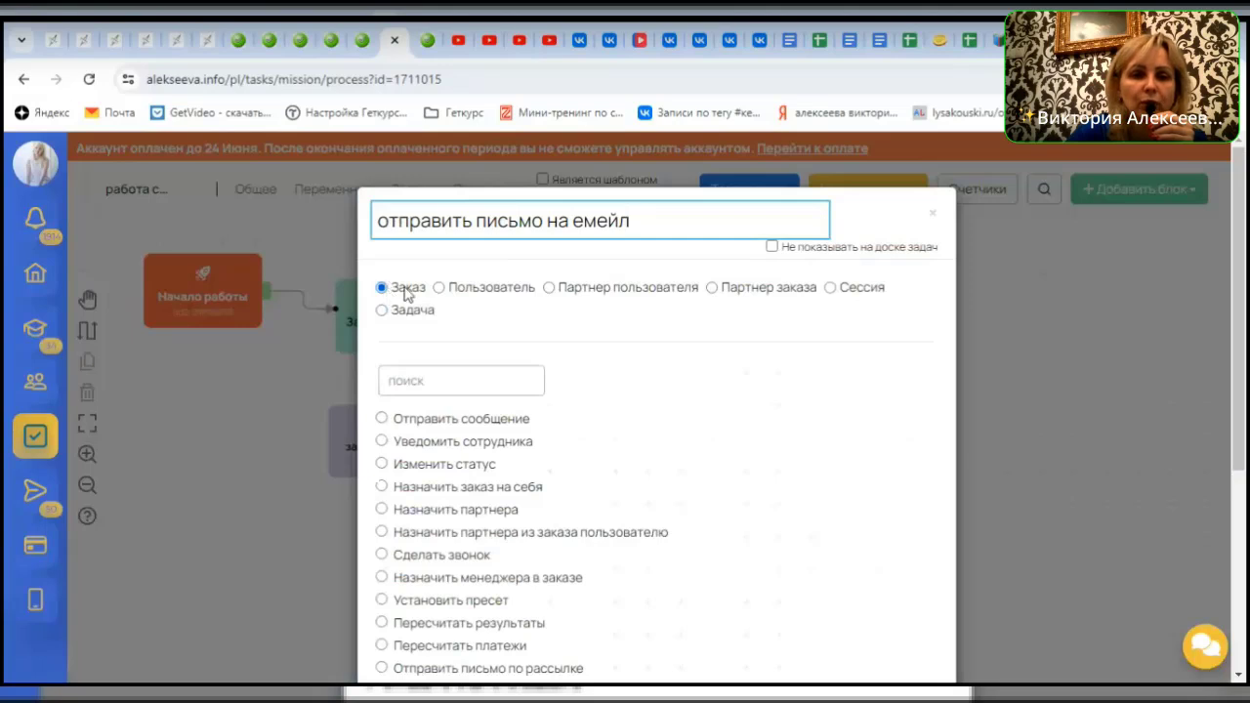
Choose «Отправить письмо по рассылке» as the order operation and save the block
scroll(427, 356, down, 2)
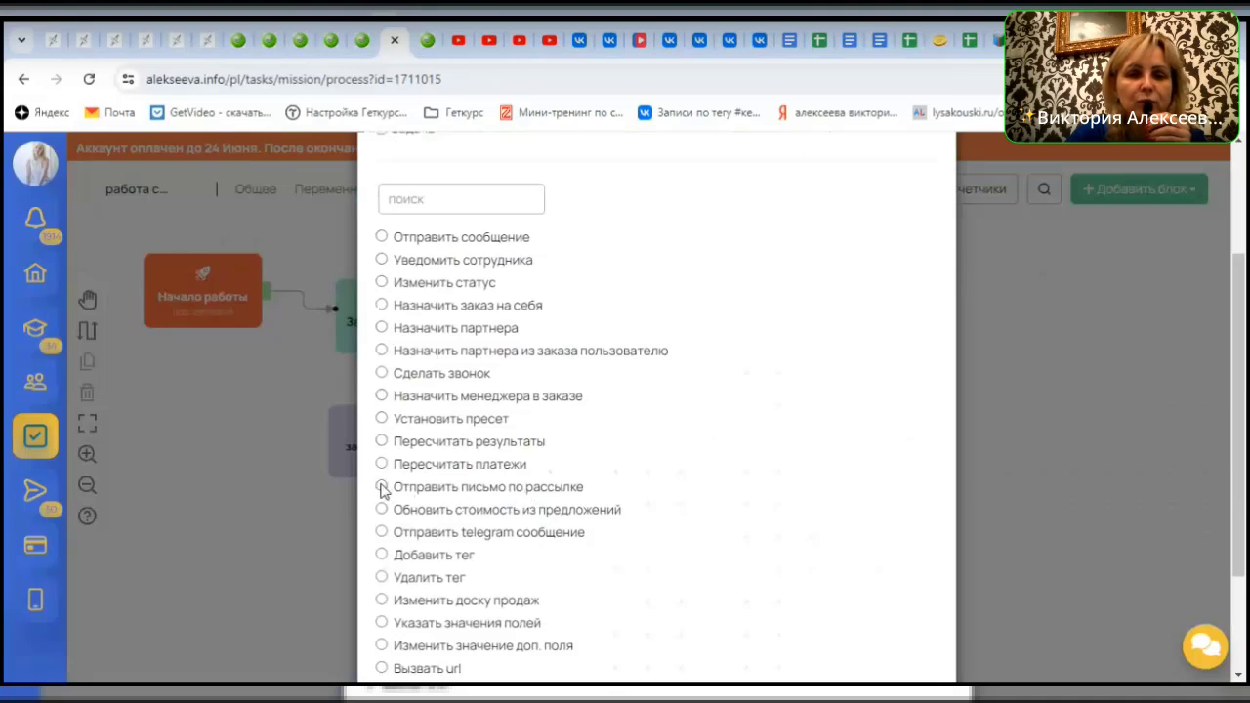
click(382, 487)
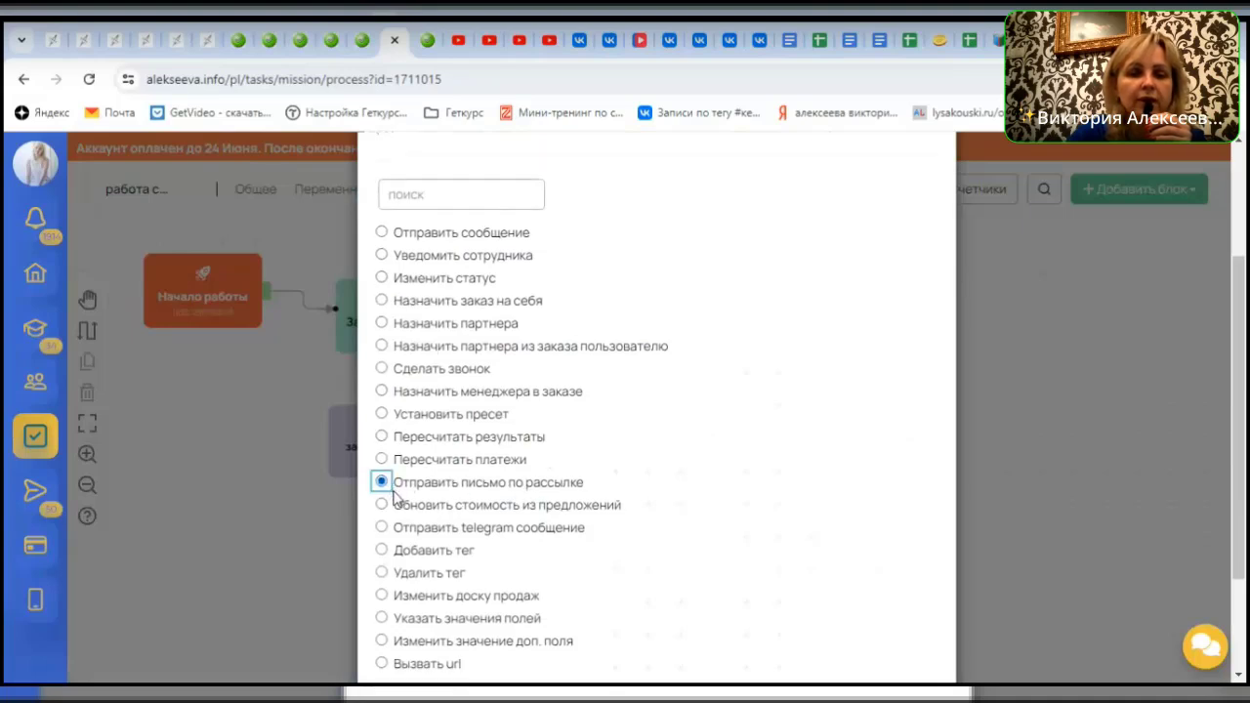
scroll(393, 498, down, 2)
click(420, 596)
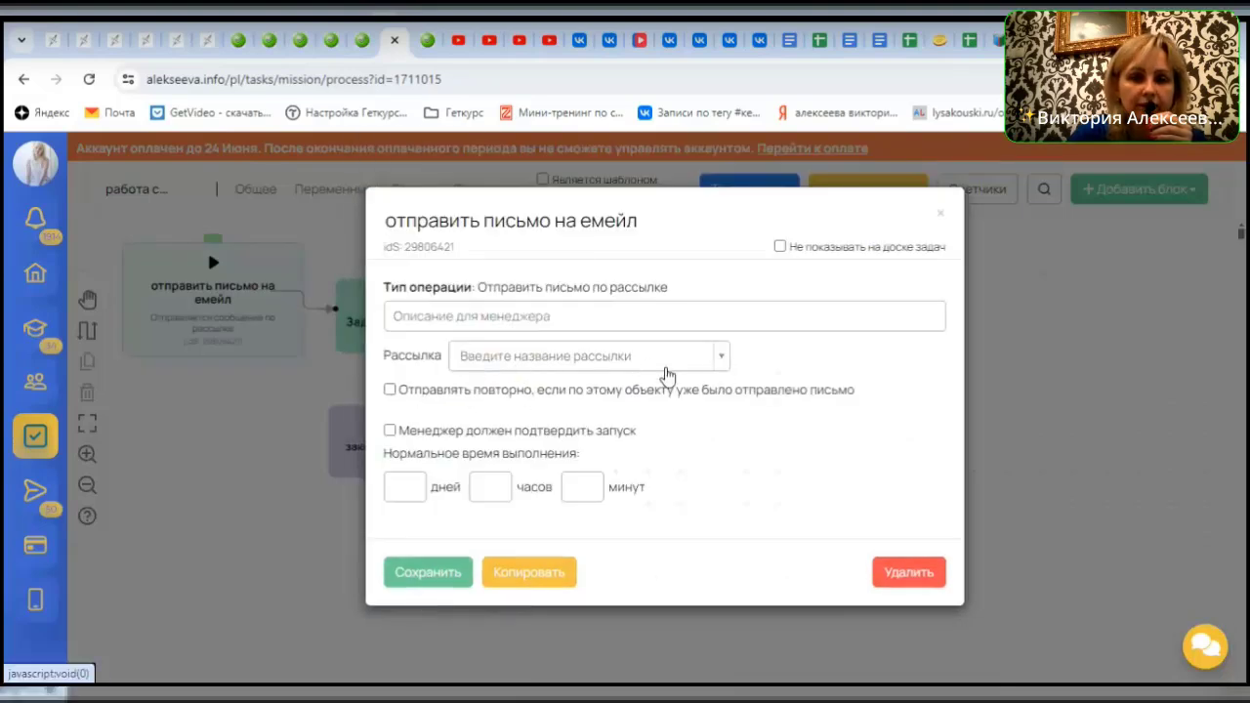
Assign the mailing «1-е письмо по заказам» to the email operation and save its settings
click(721, 359)
click(721, 359)
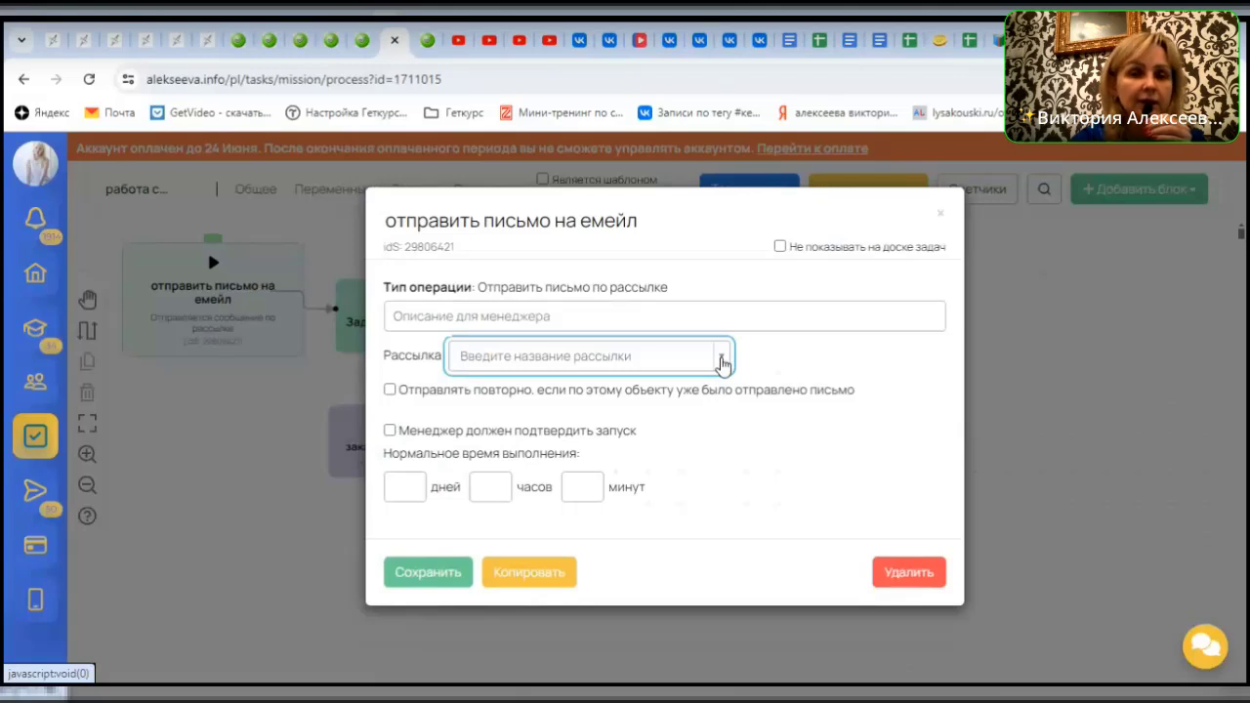
click(723, 360)
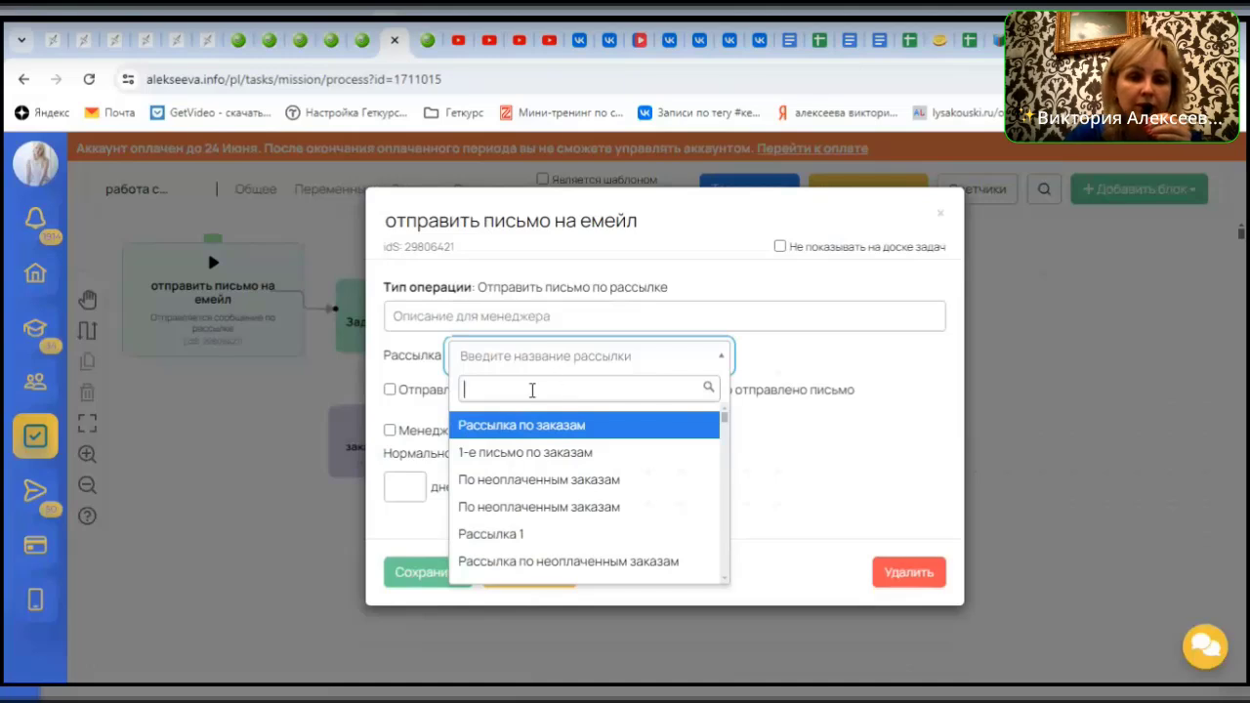
click(534, 464)
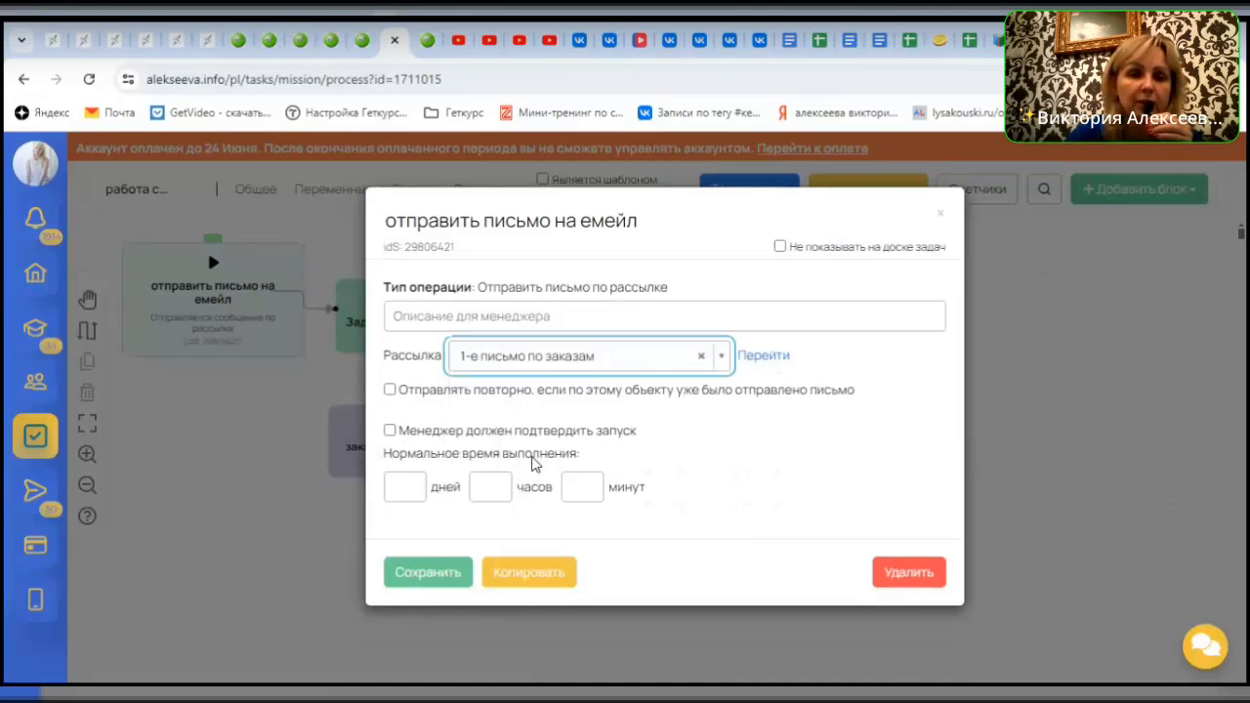
click(430, 573)
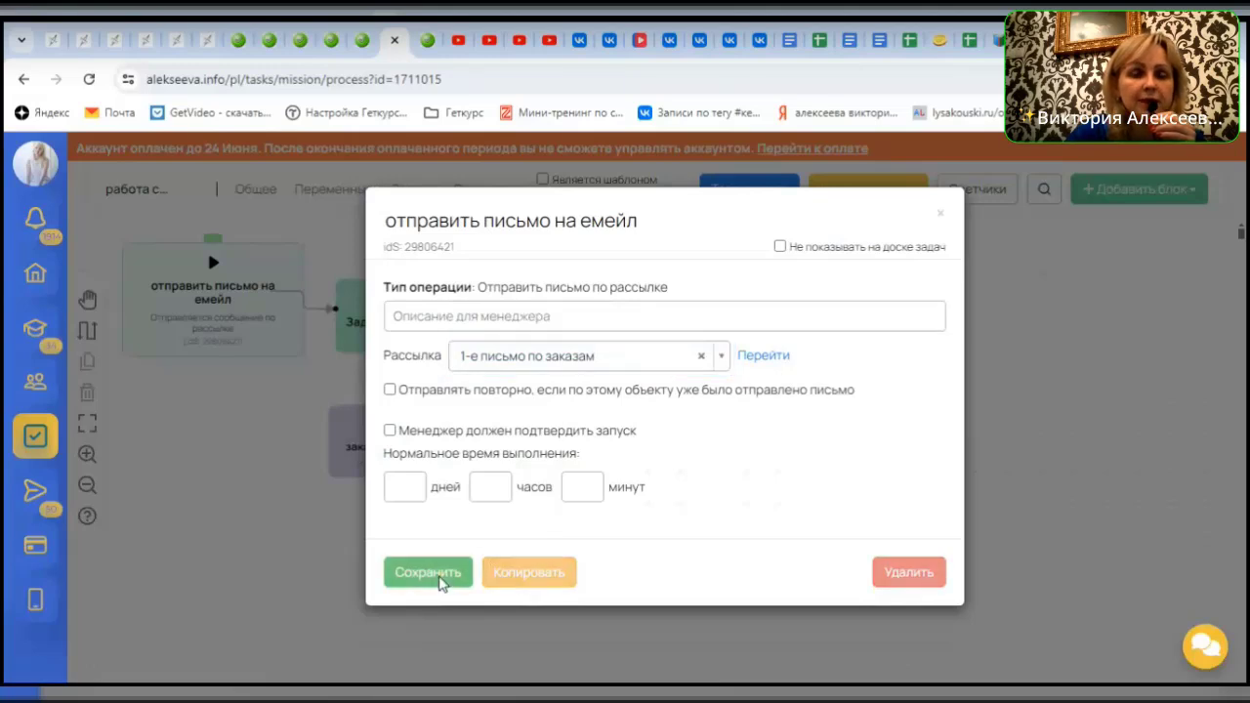
Place the «отправить письмо на емейл» block below the condition block and connect the condition's «Нет» output to it
drag(204, 335, 226, 588)
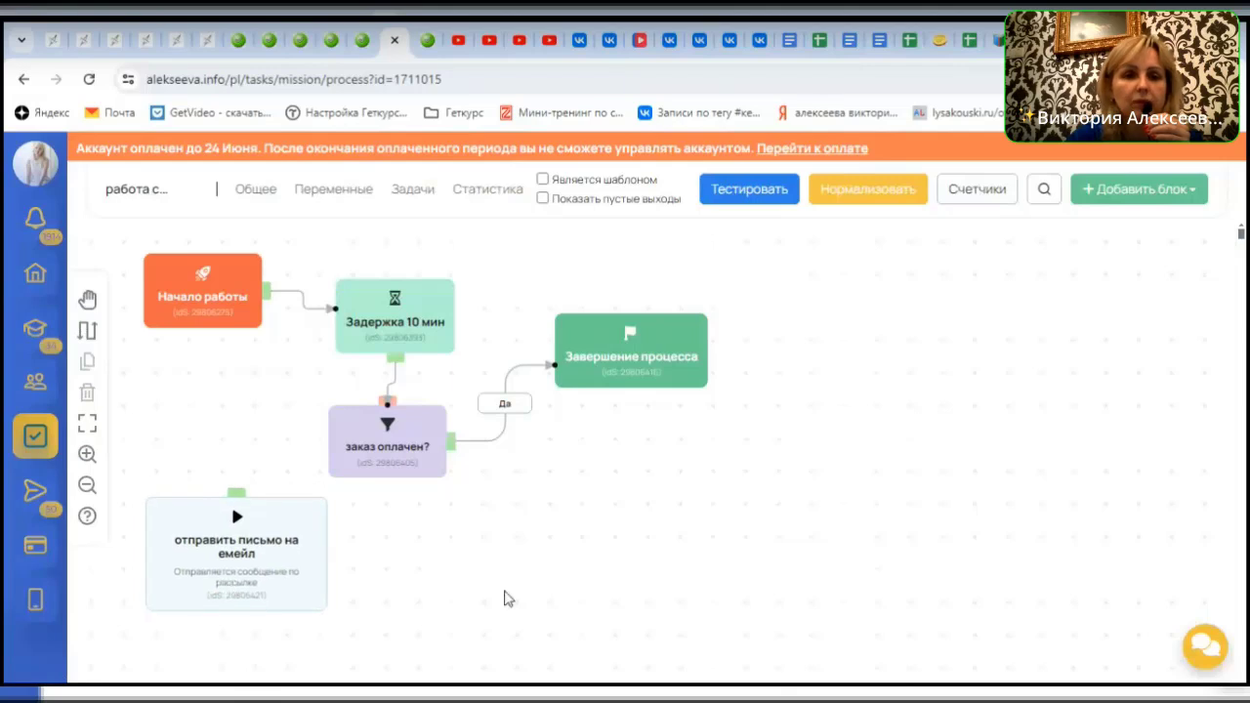
drag(382, 398, 288, 548)
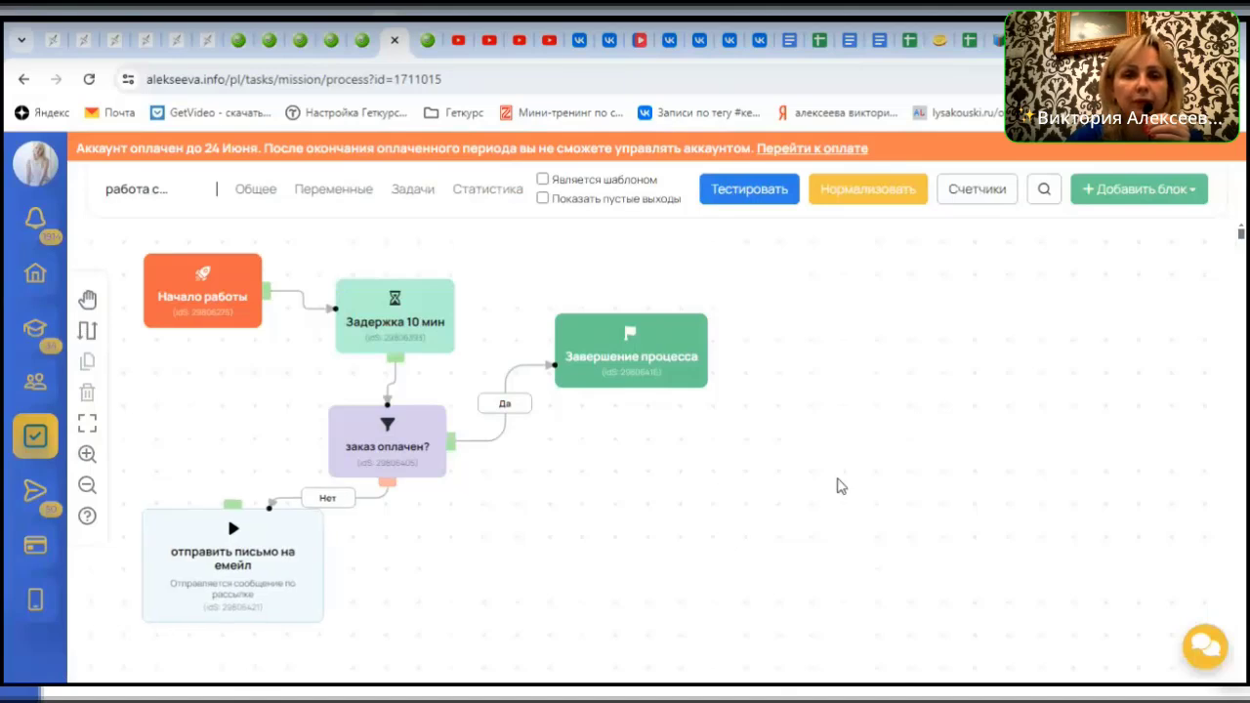
Open the «отправить письмо на емейл» block's settings and view its linked mailing in a separate browser tab
scroll(837, 491, down, 1)
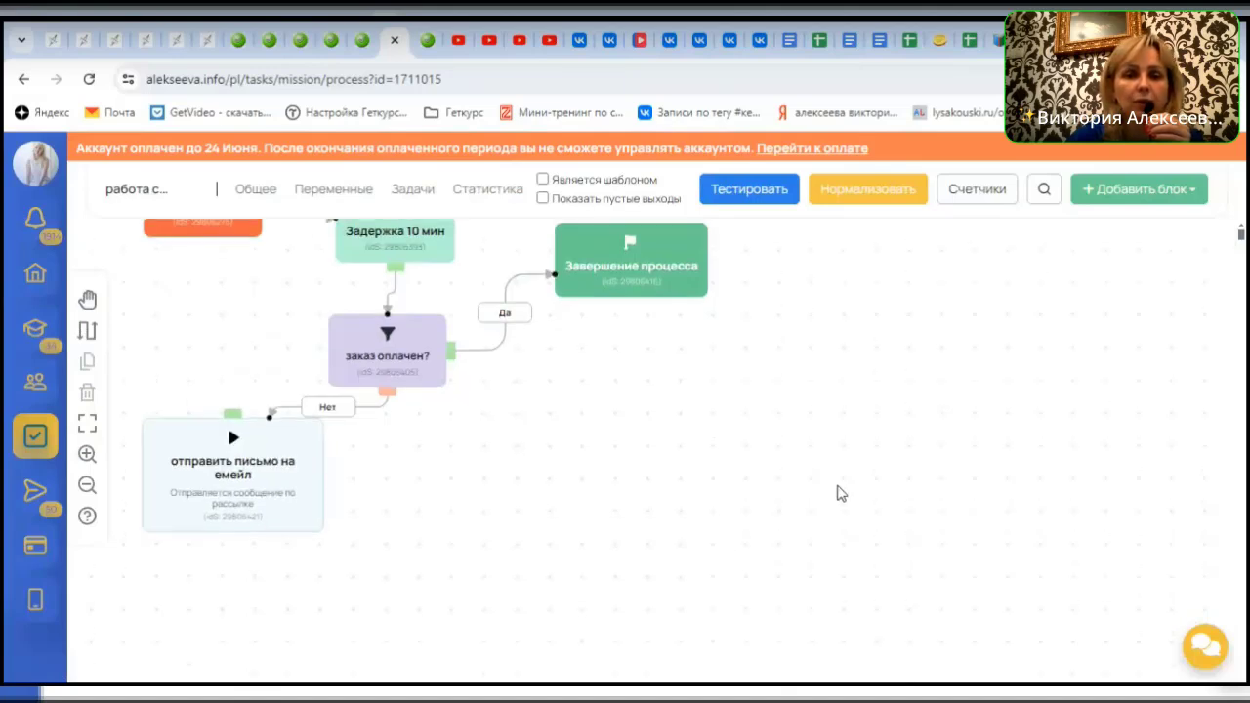
click(251, 492)
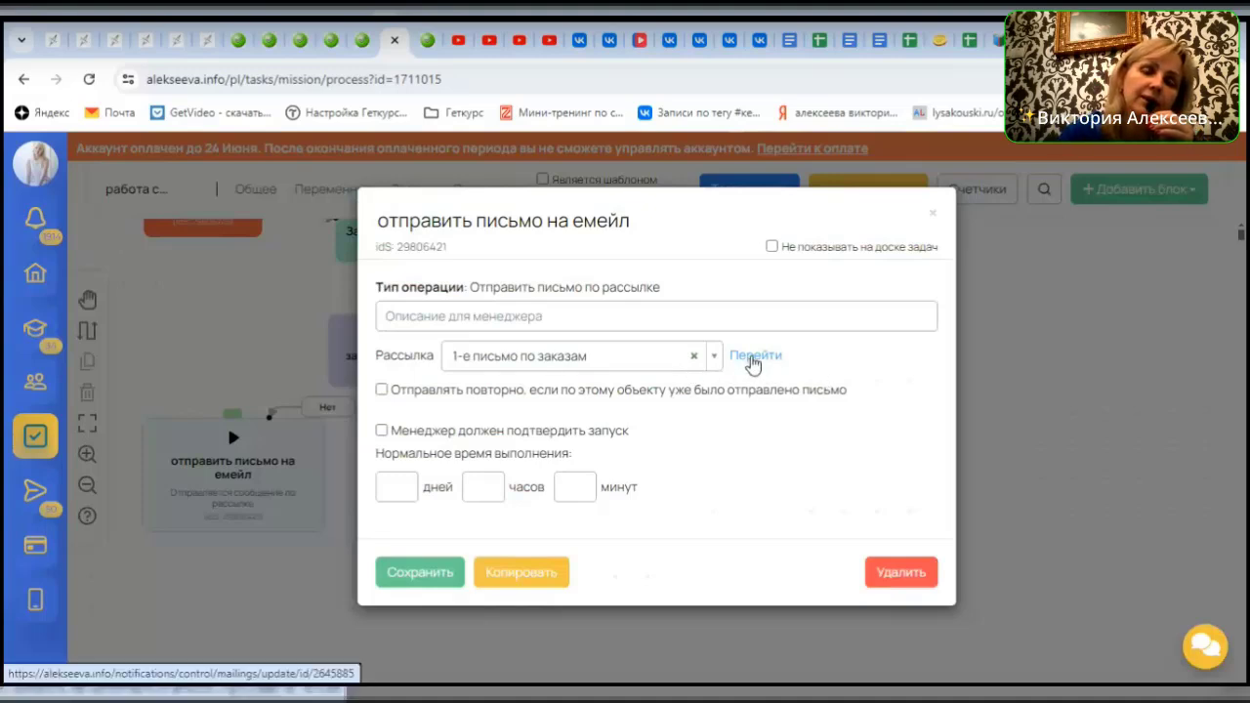
right_click(754, 362)
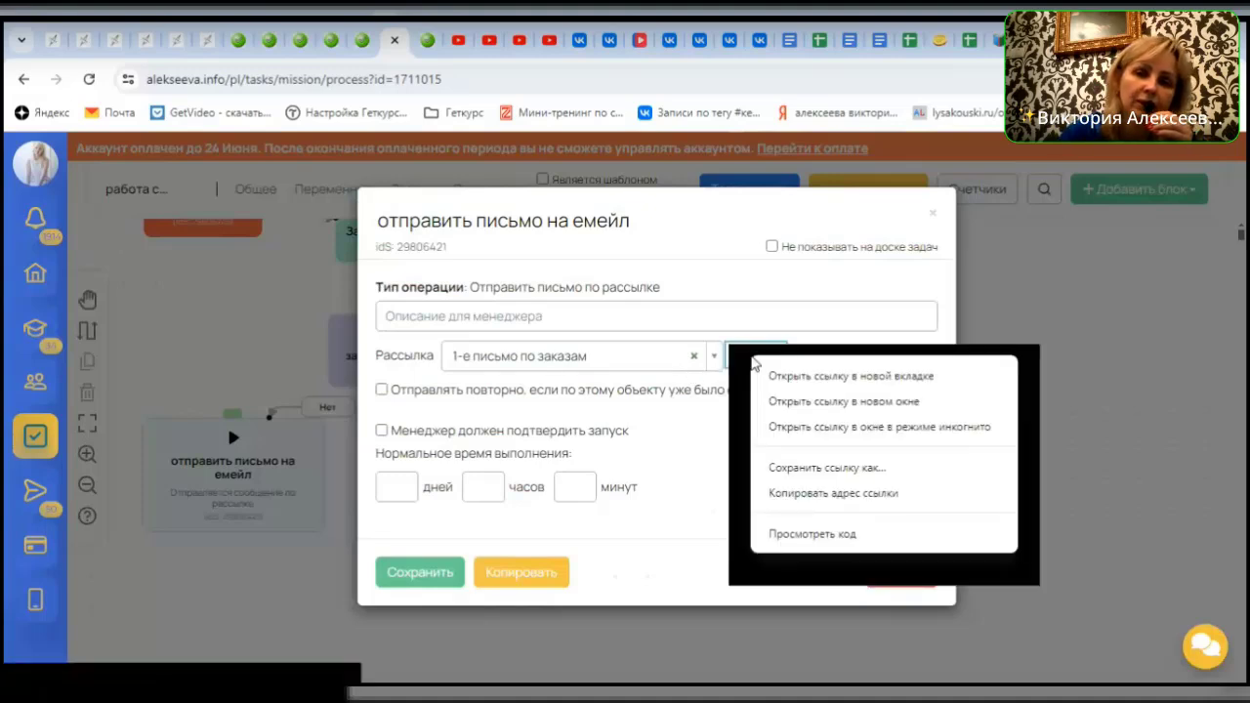
click(777, 371)
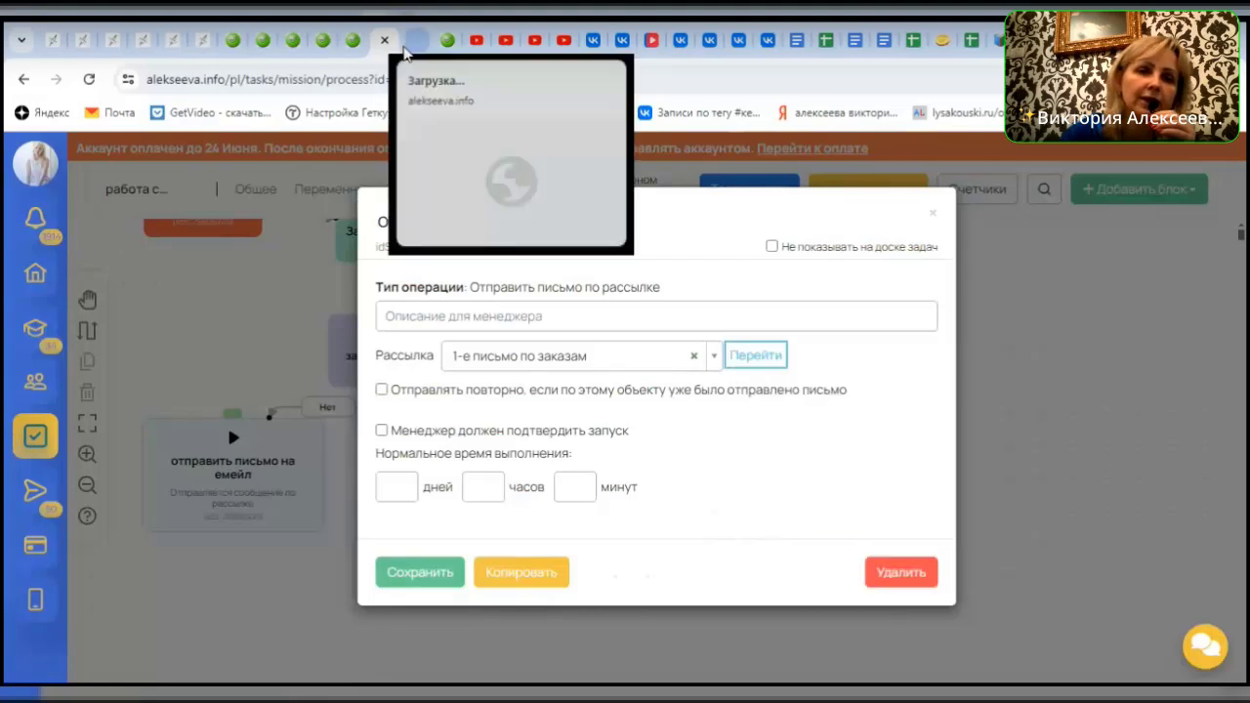
click(421, 51)
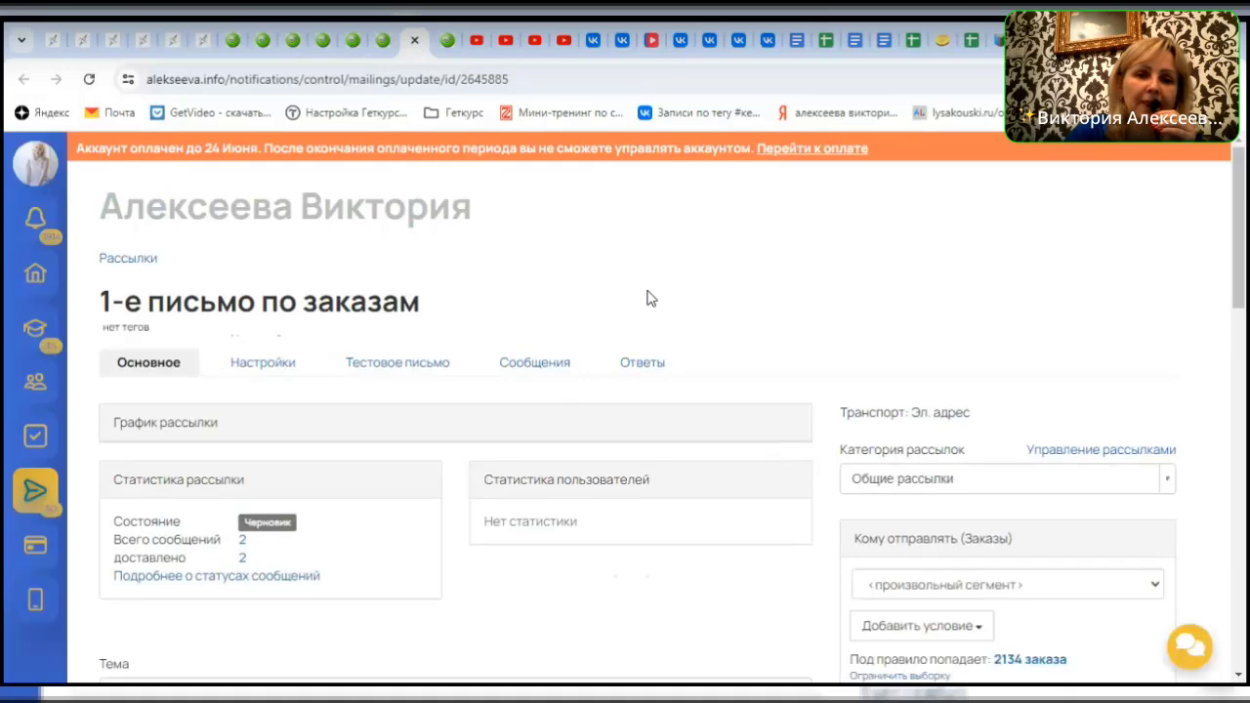
Set the mailing «1-е письмо по заказам» to be sent «При вызове из процесса или формы»
scroll(651, 298, down, 5)
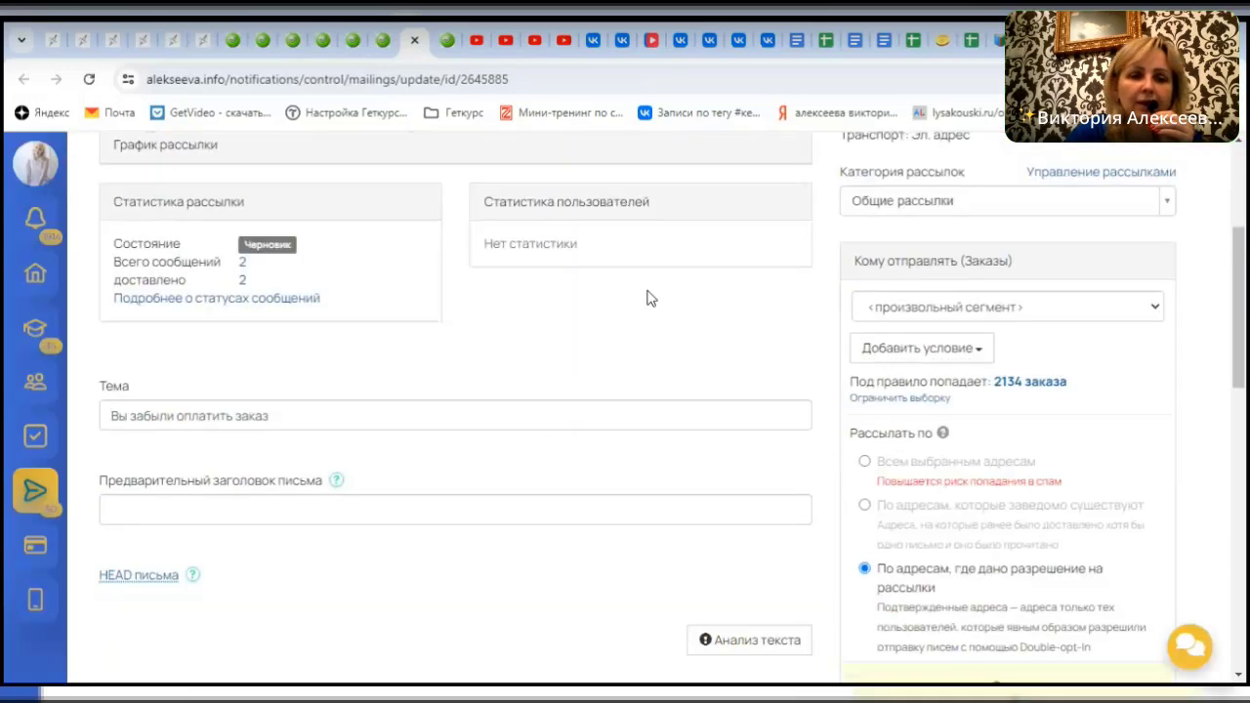
scroll(651, 298, down, 3)
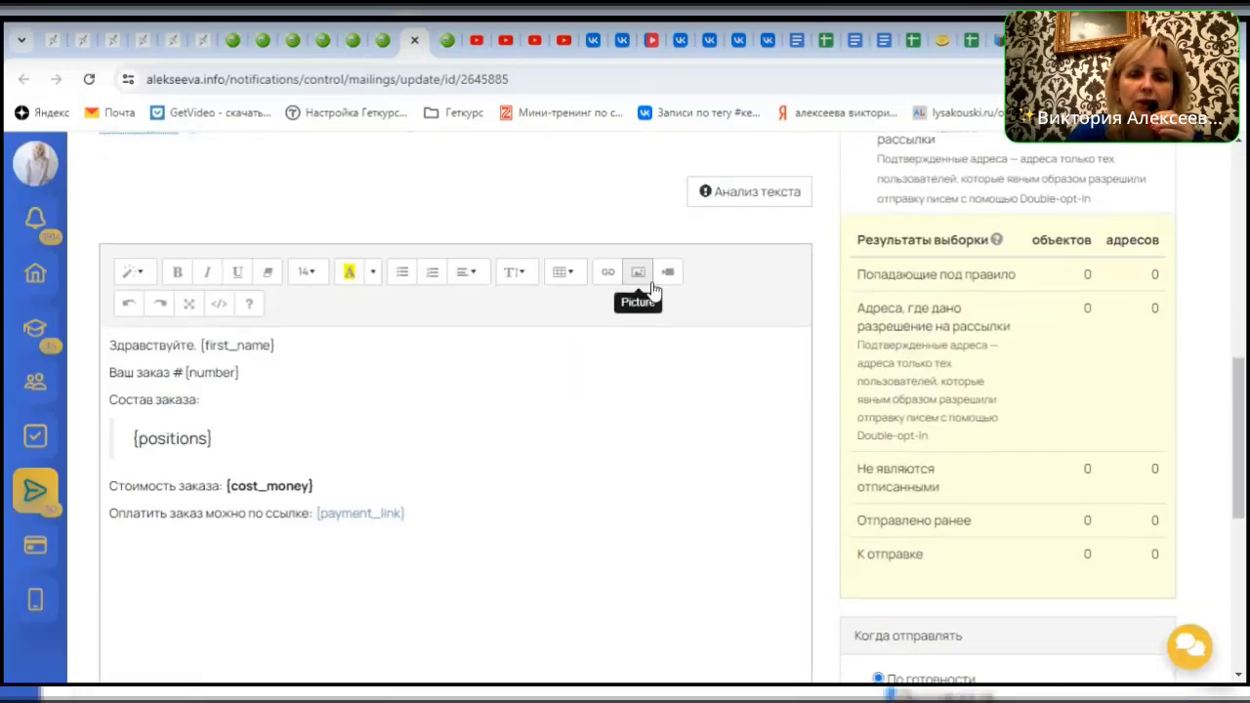
scroll(652, 290, up, 4)
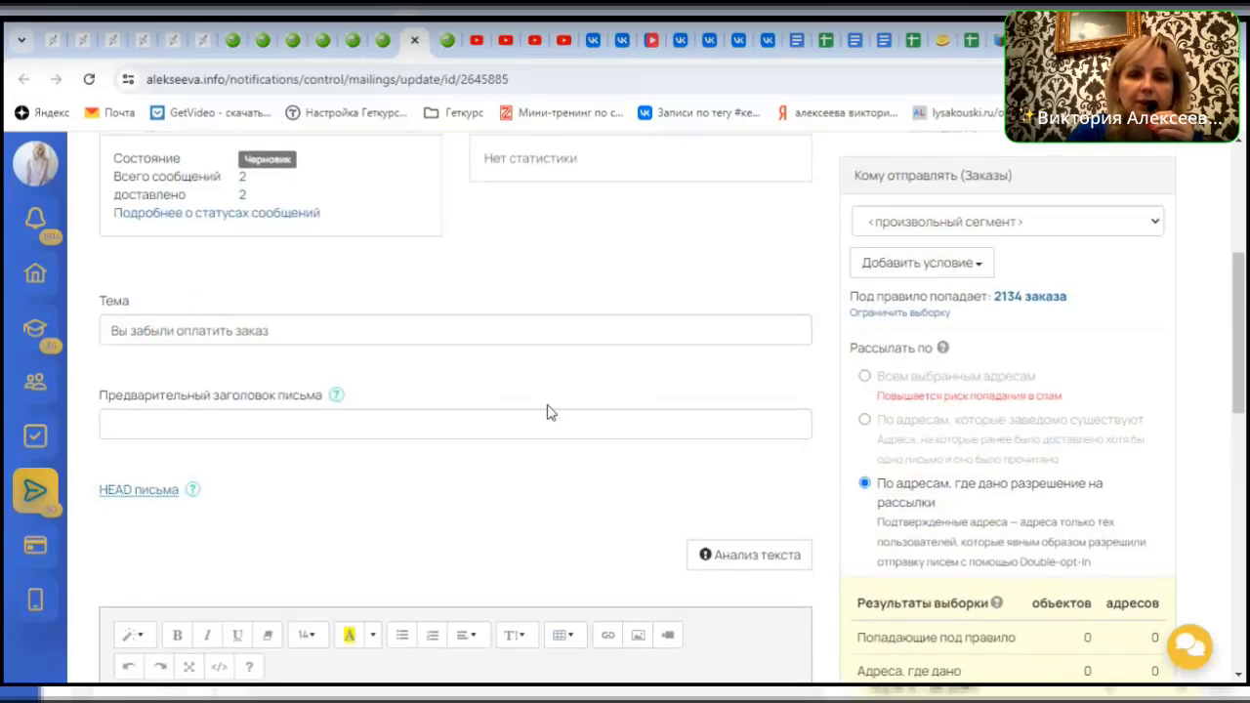
scroll(735, 254, down, 1)
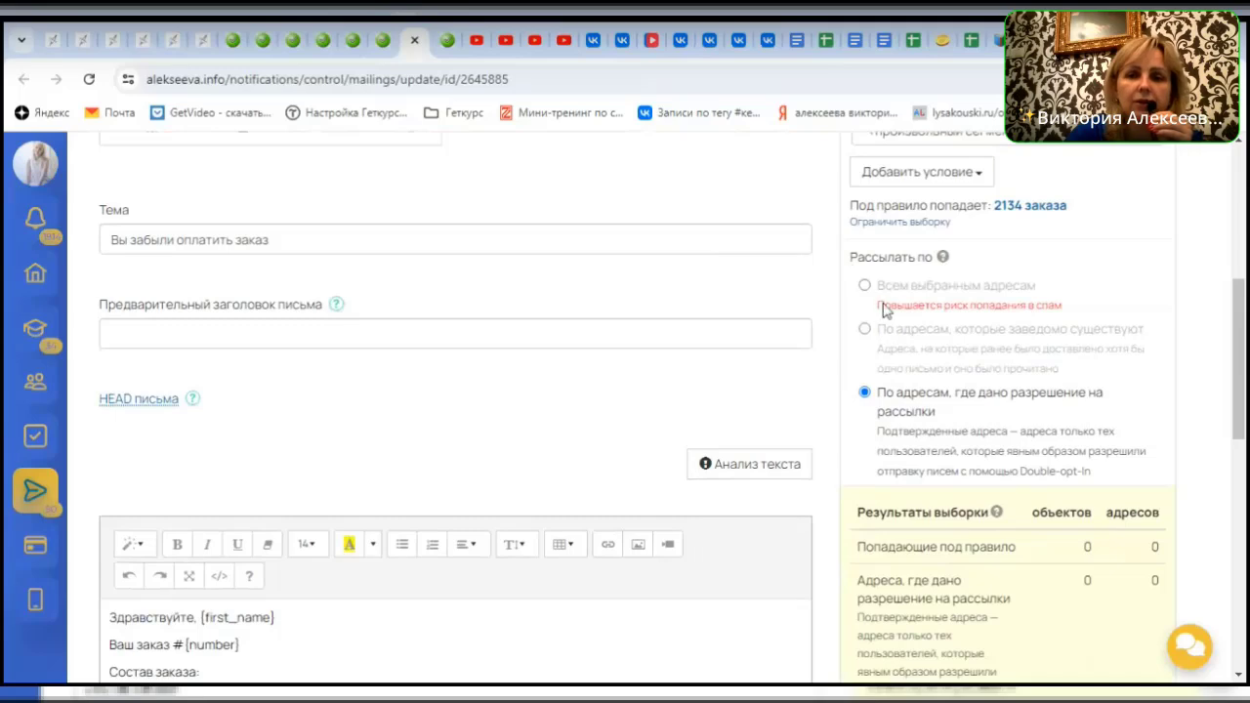
scroll(664, 338, down, 7)
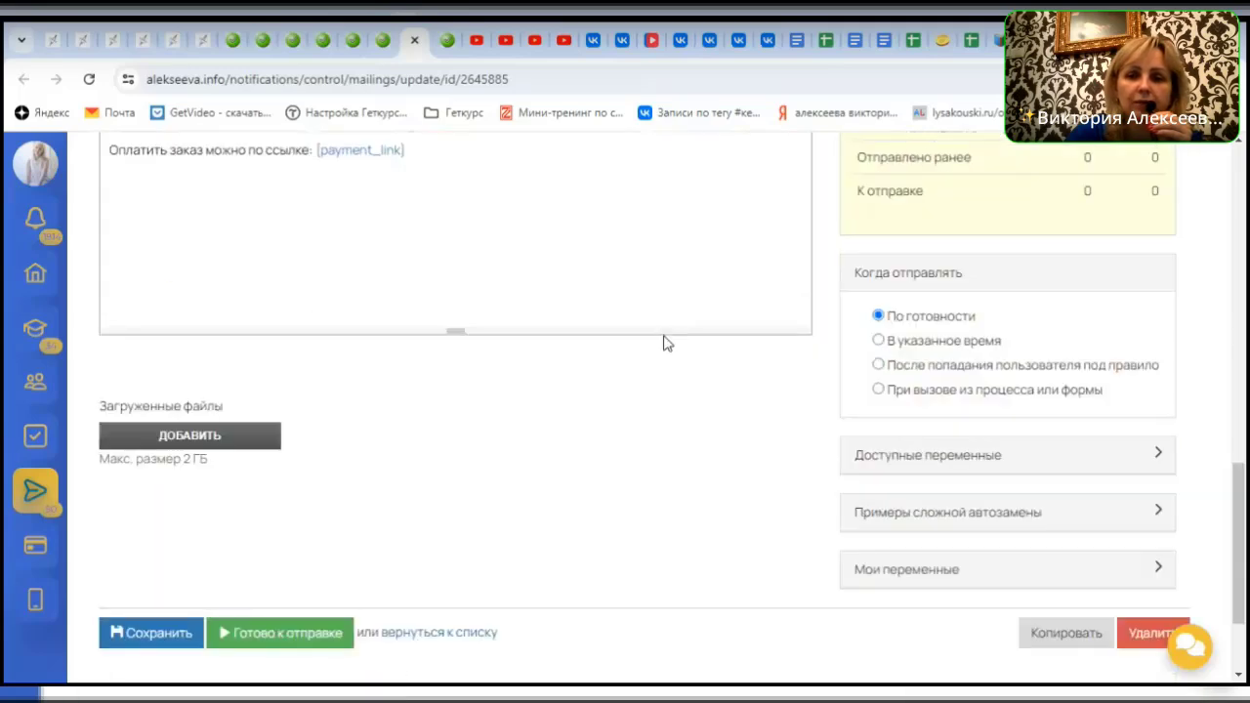
scroll(831, 393, up, 7)
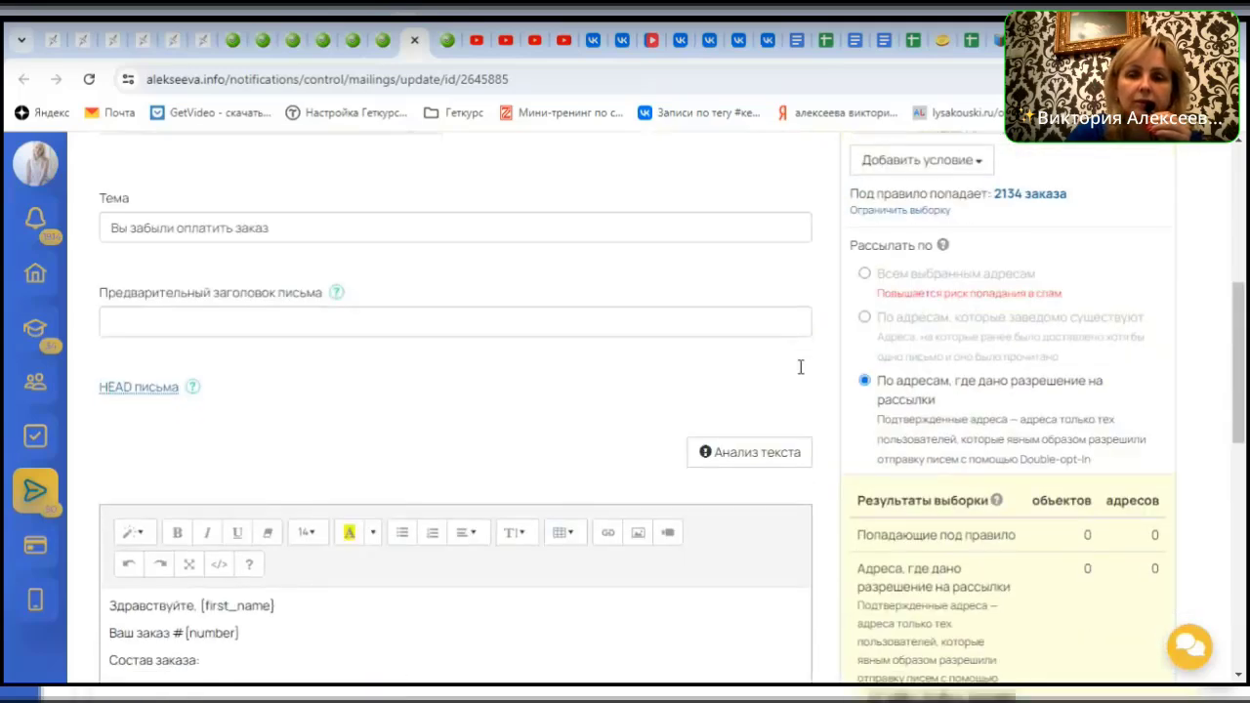
scroll(800, 366, down, 5)
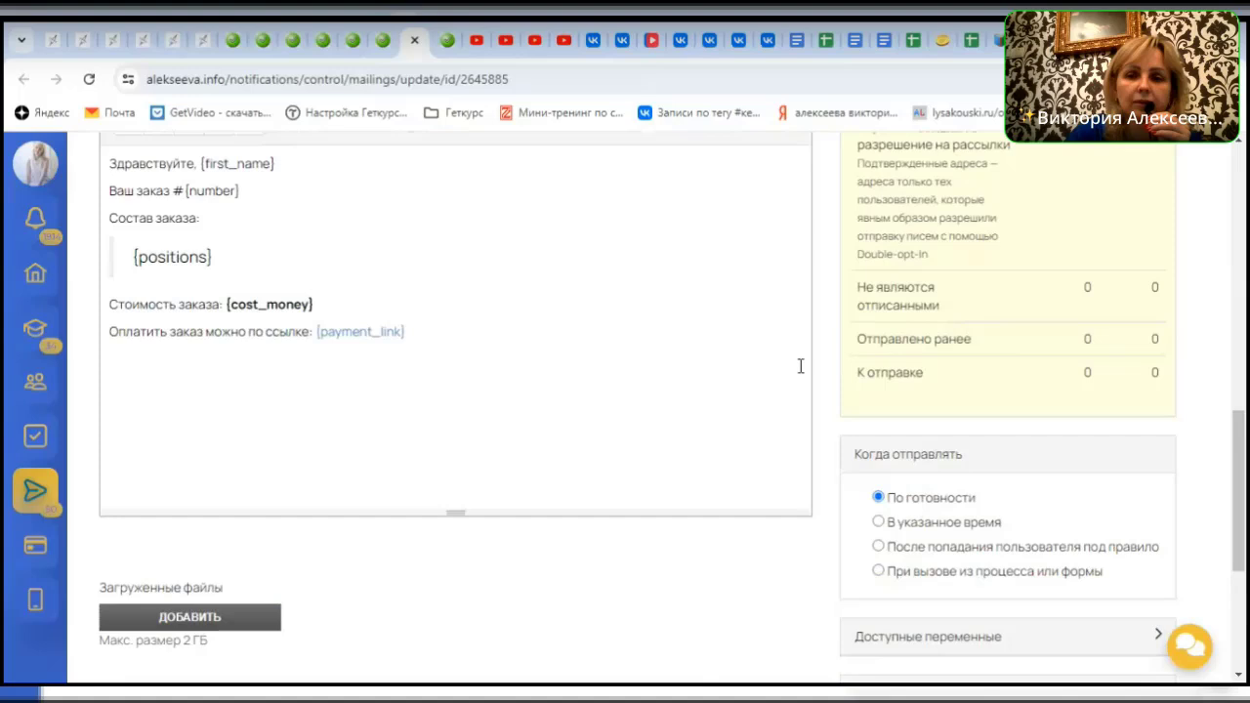
click(878, 572)
scroll(1005, 427, down, 2)
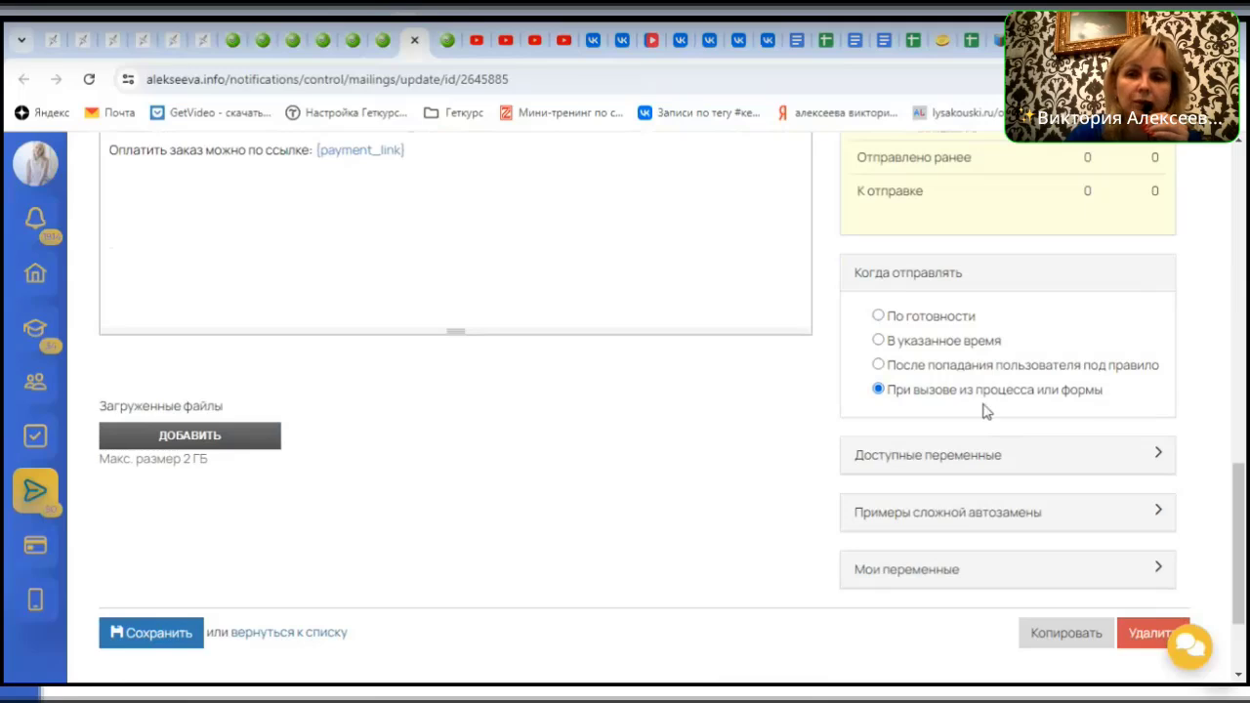
Set the mailing's recipients to «Всем выбранным адресам» and save the mailing
scroll(729, 433, up, 6)
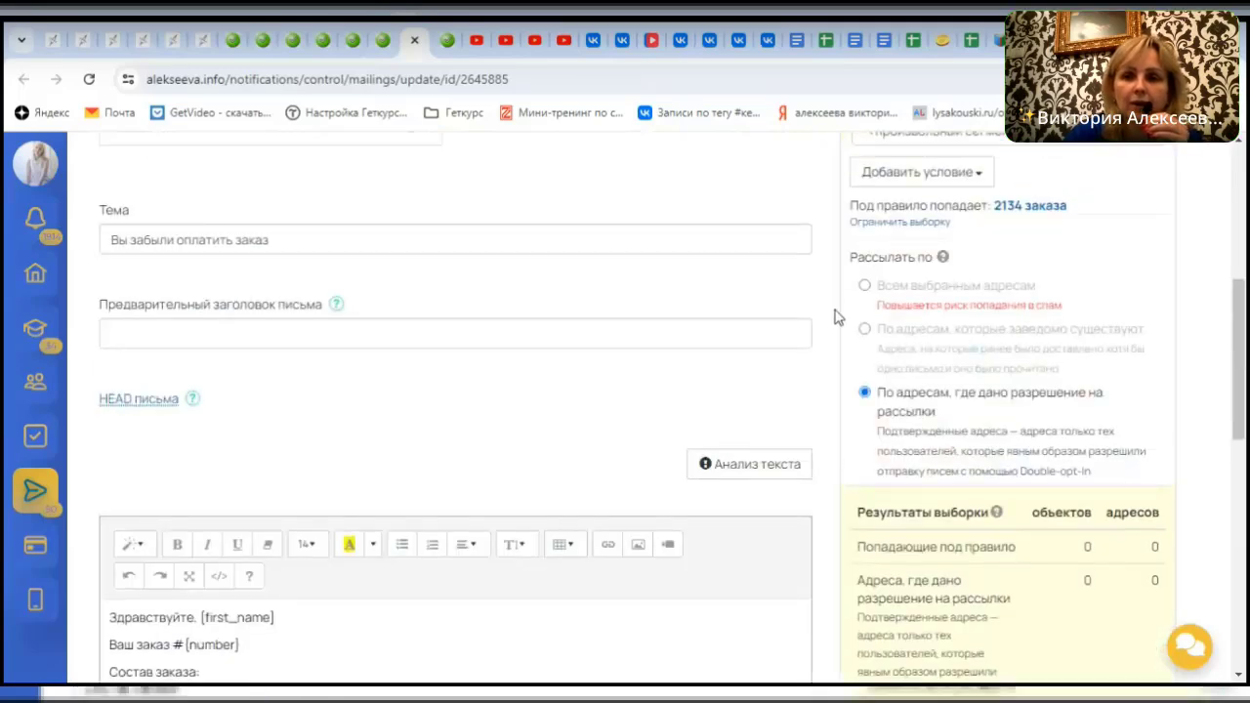
click(865, 285)
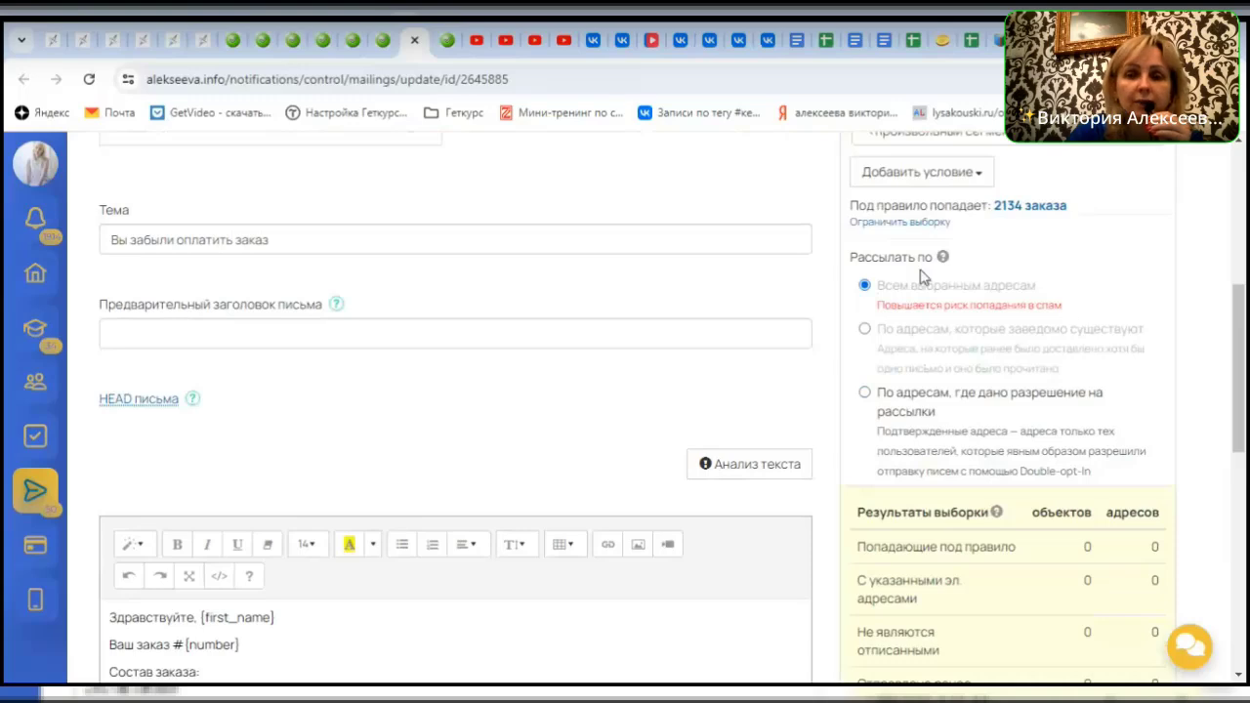
scroll(922, 277, up, 3)
scroll(781, 296, down, 3)
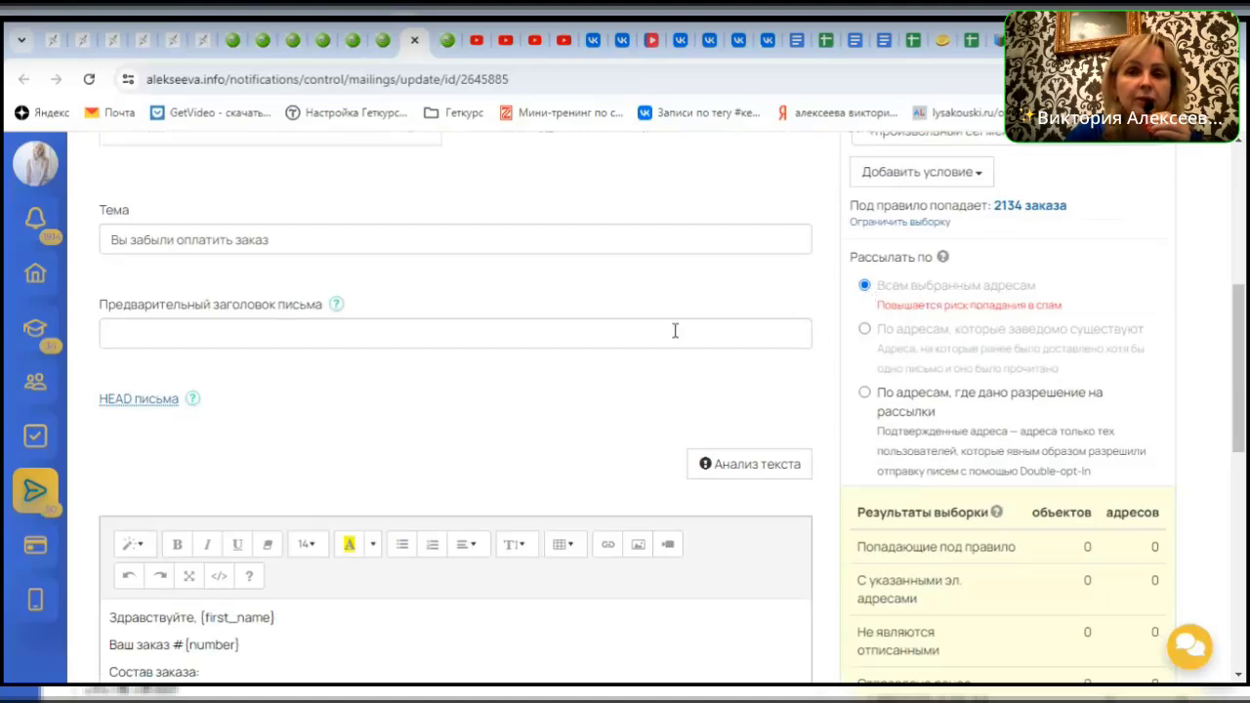
scroll(673, 330, up, 2)
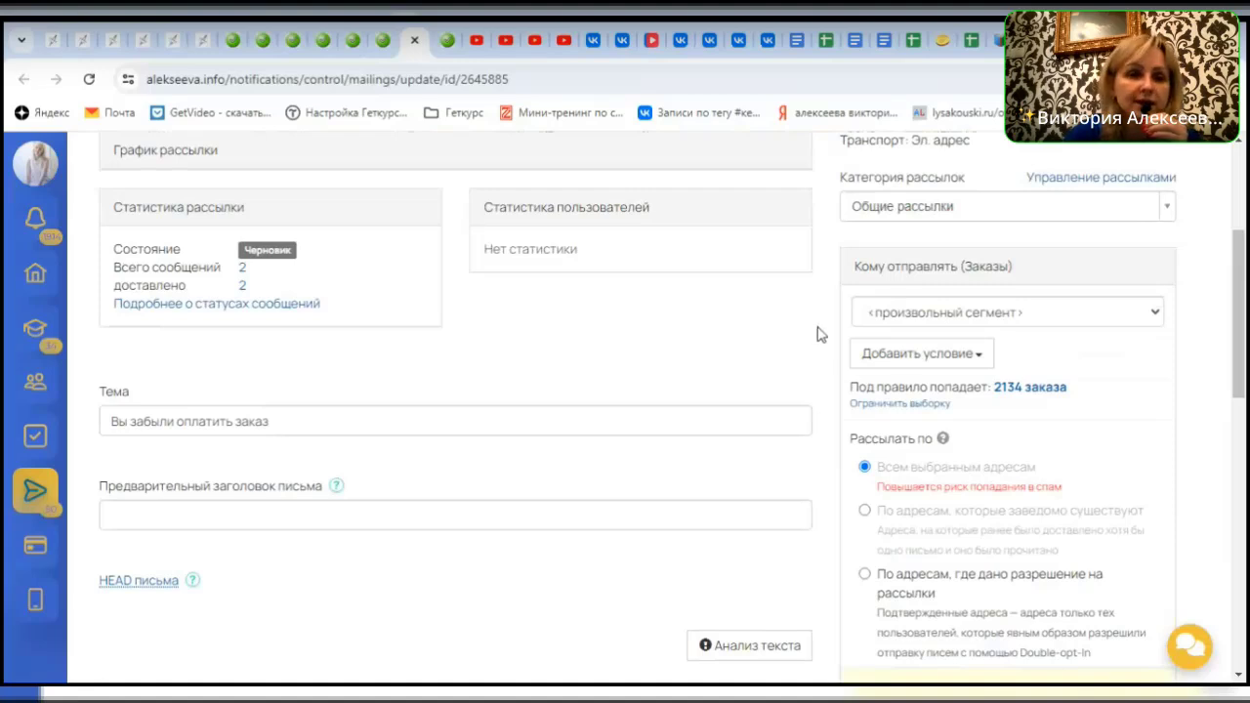
scroll(816, 324, down, 8)
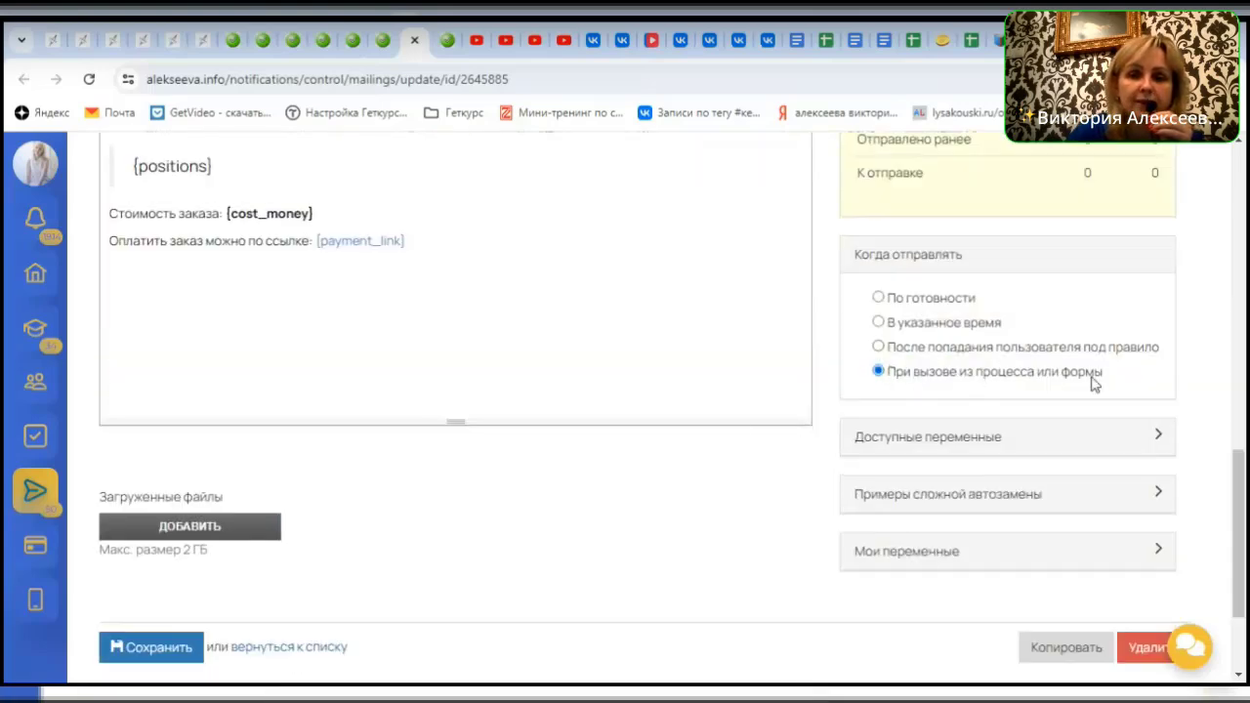
scroll(557, 445, down, 2)
click(156, 500)
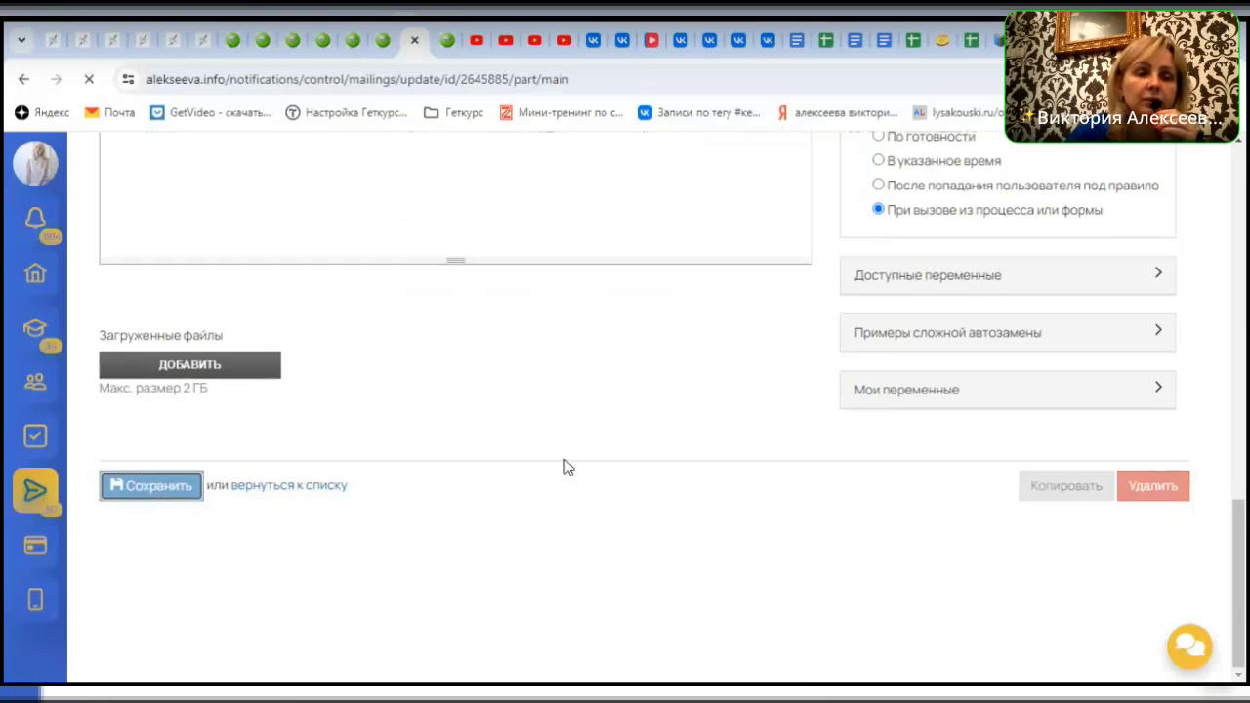
Review the saved mailing's subject, body text with its order variables, and sending settings
scroll(407, 446, down, 5)
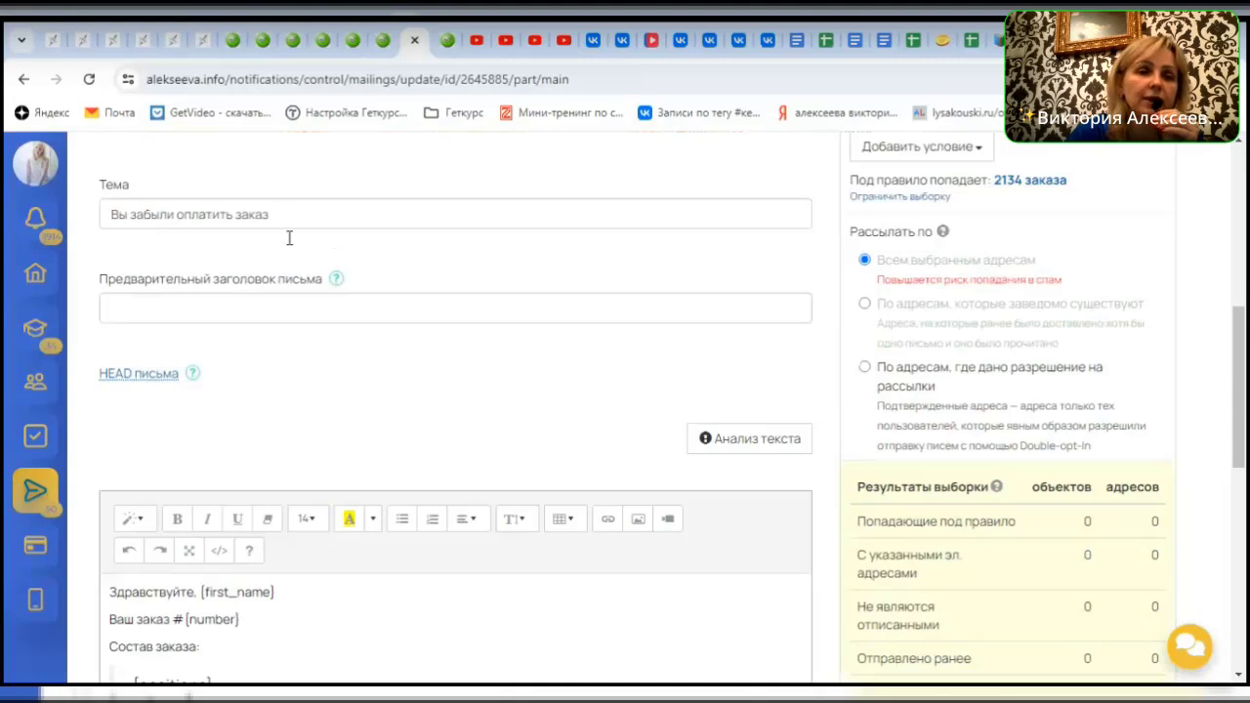
scroll(347, 379, down, 2)
scroll(361, 399, down, 1)
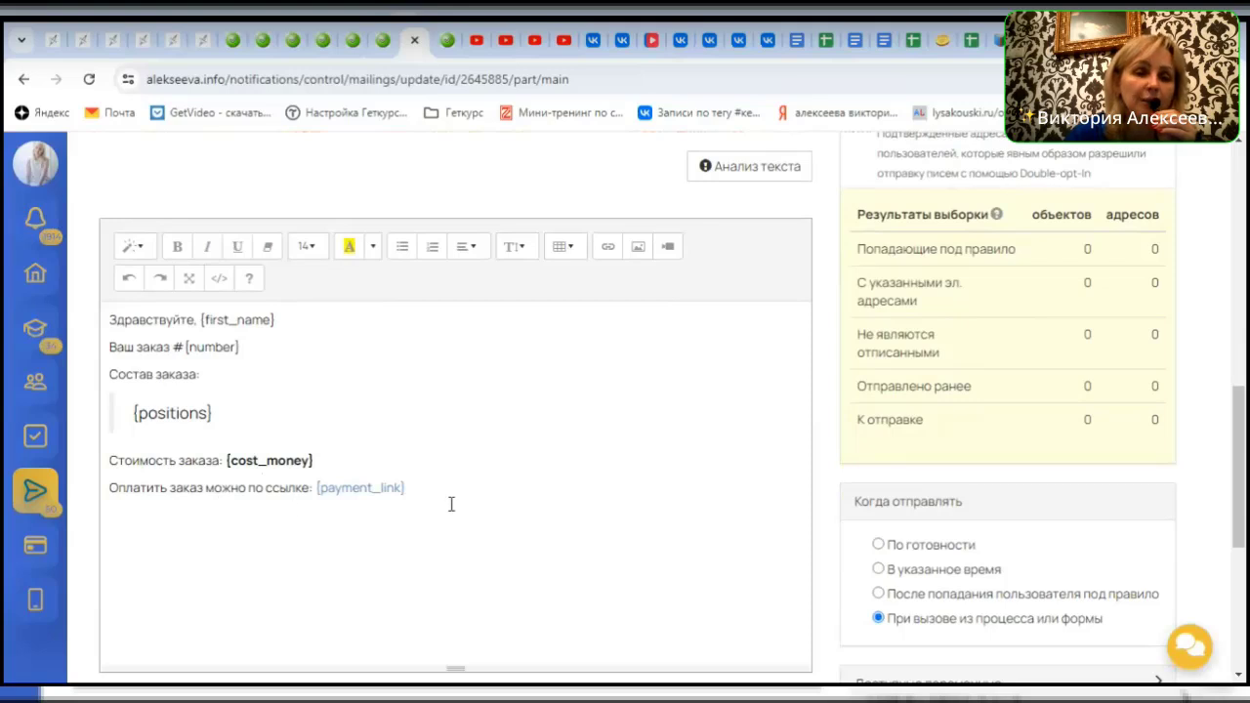
scroll(450, 496, down, 1)
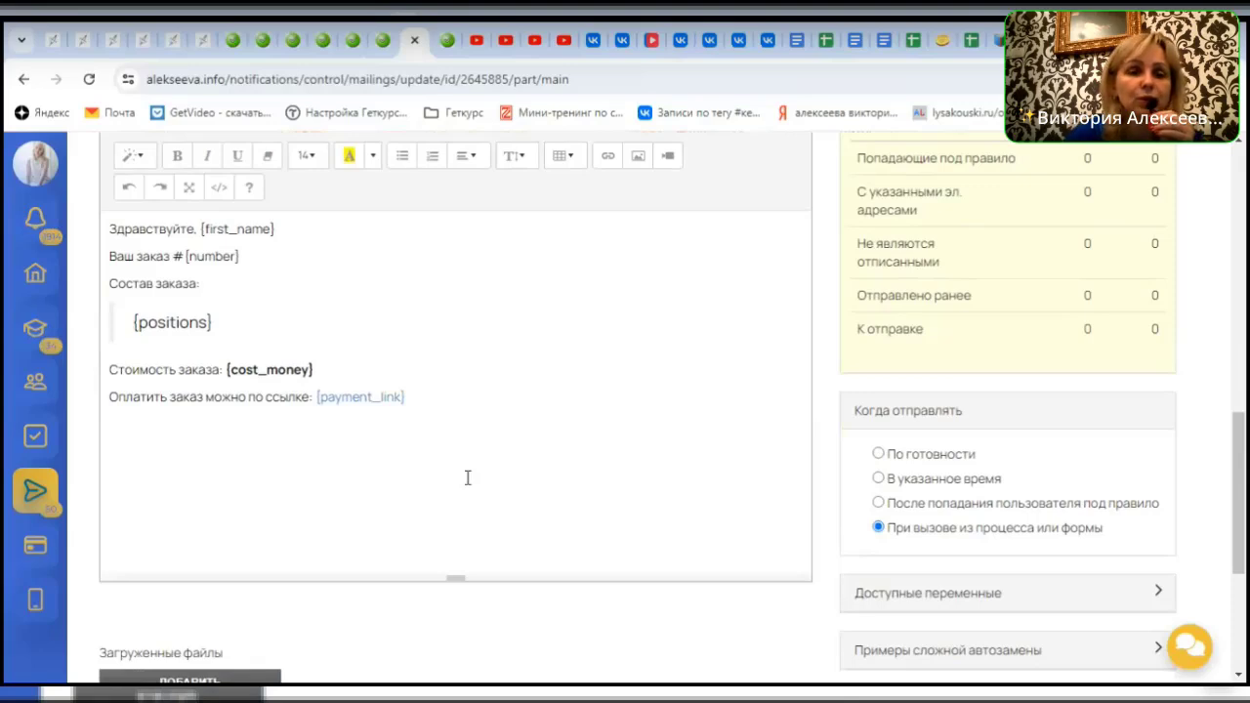
scroll(450, 420, up, 4)
scroll(430, 415, up, 2)
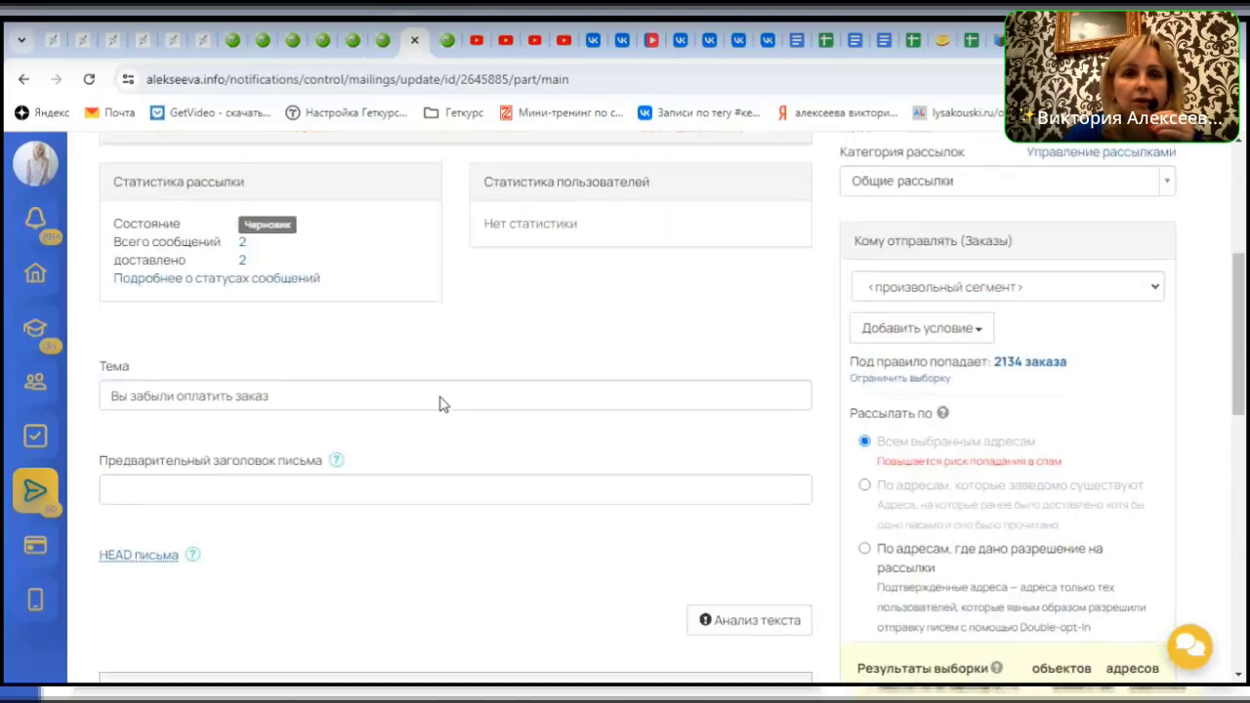
Return to the process, save the email block's settings and align the block directly beneath the «заказ оплачен?» condition
click(415, 40)
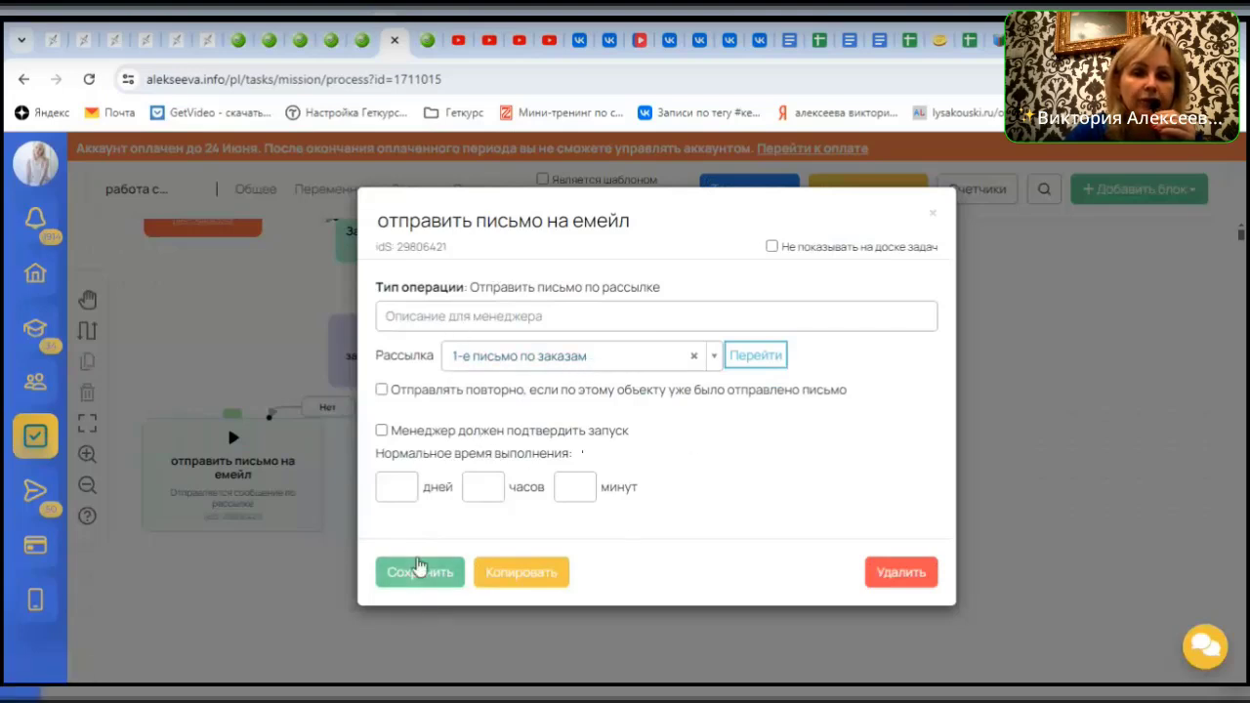
click(415, 575)
drag(262, 505, 428, 549)
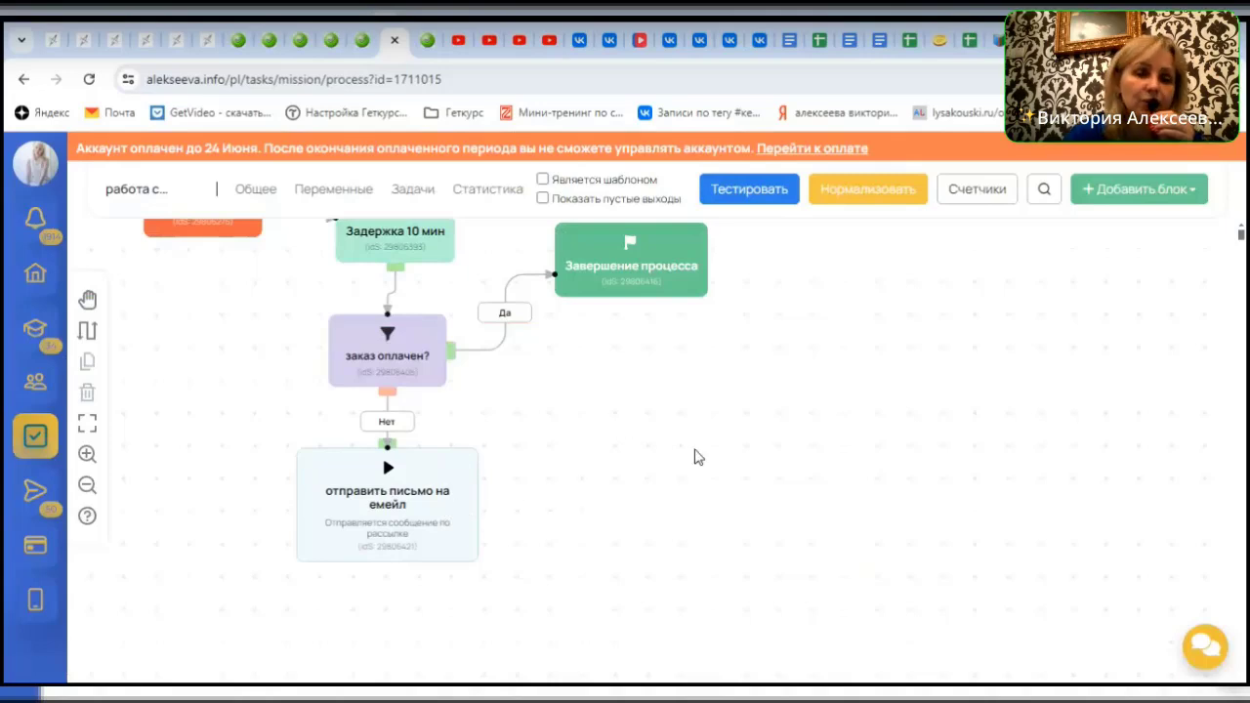
Add a delay block named «Задержка 1 час», fill in its delay hours and save it
scroll(625, 422, down, 3)
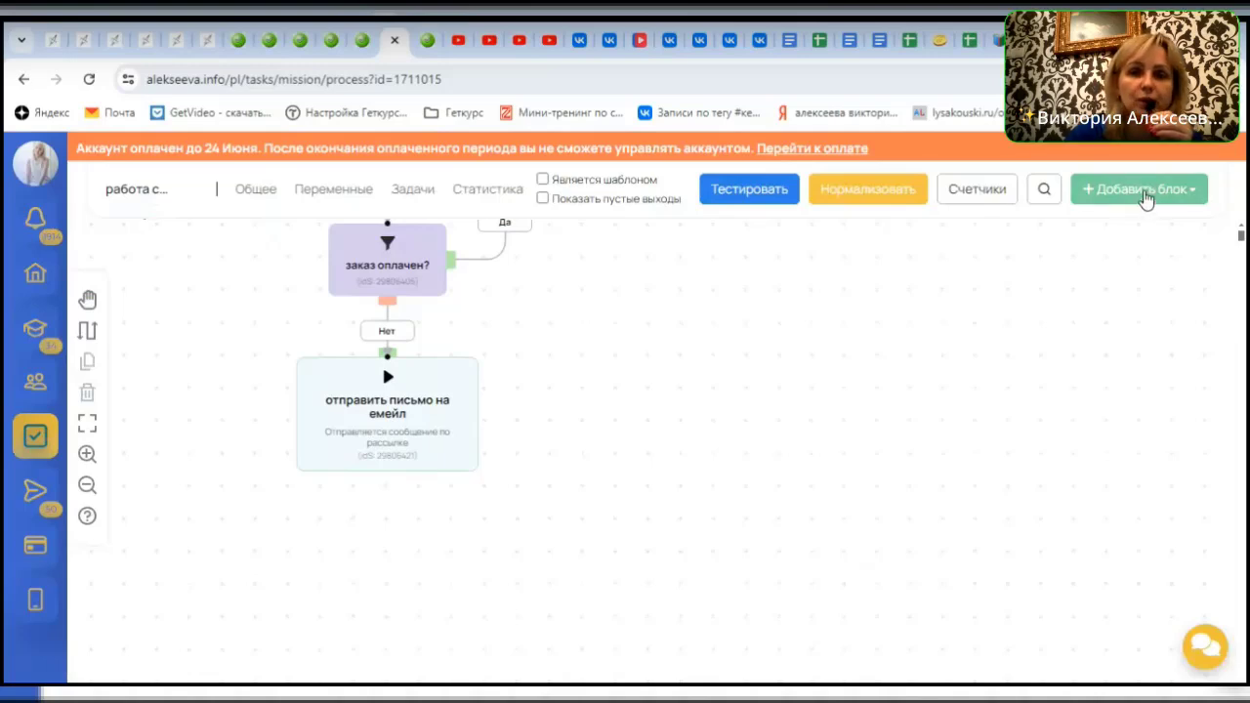
click(1149, 195)
click(1016, 346)
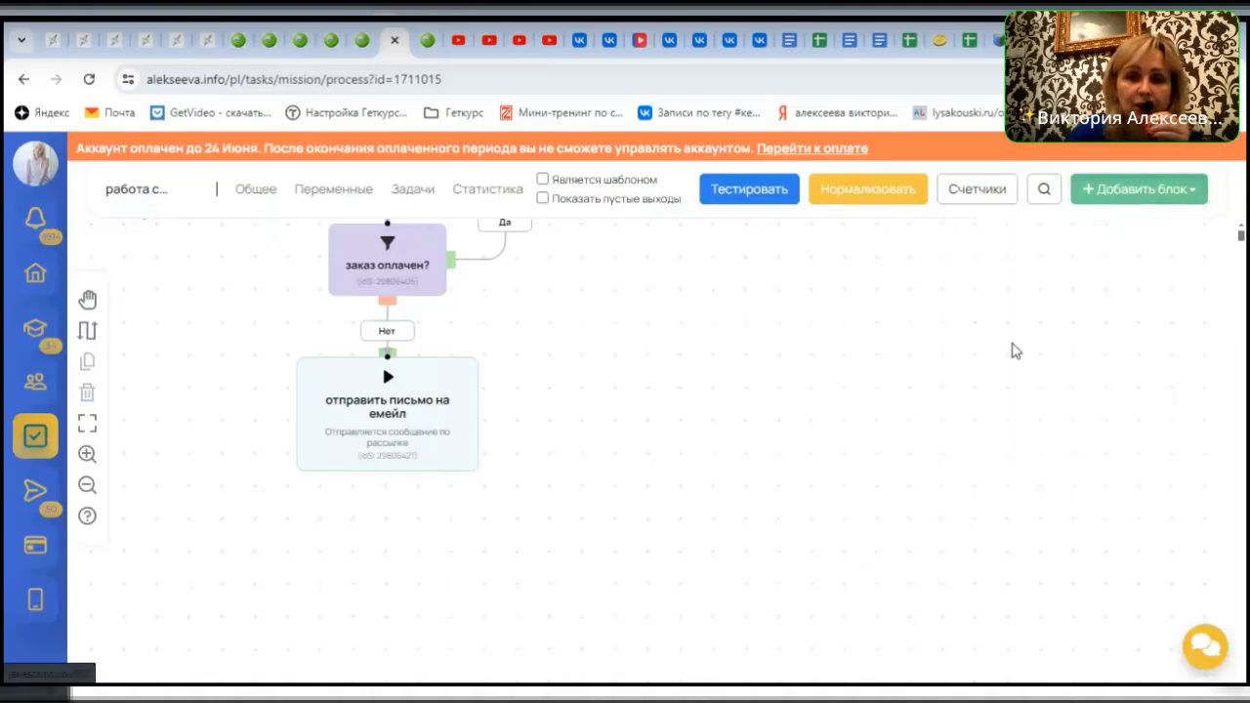
text(1)
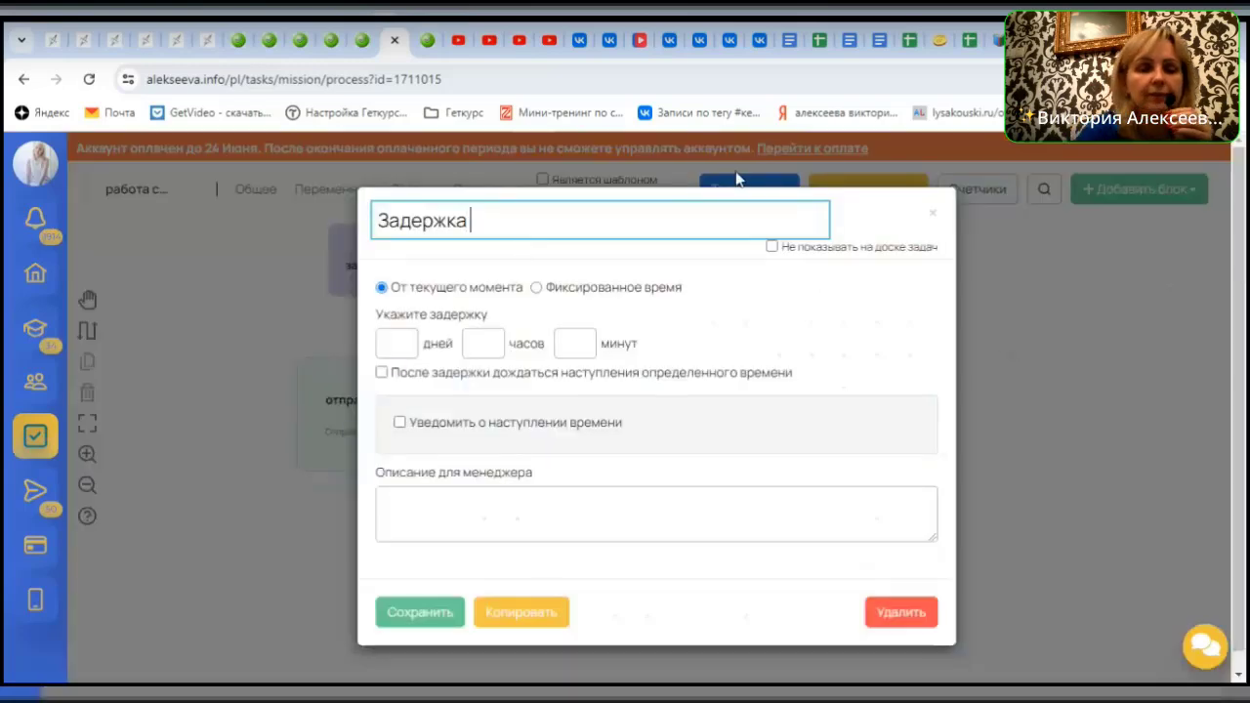
text( час)
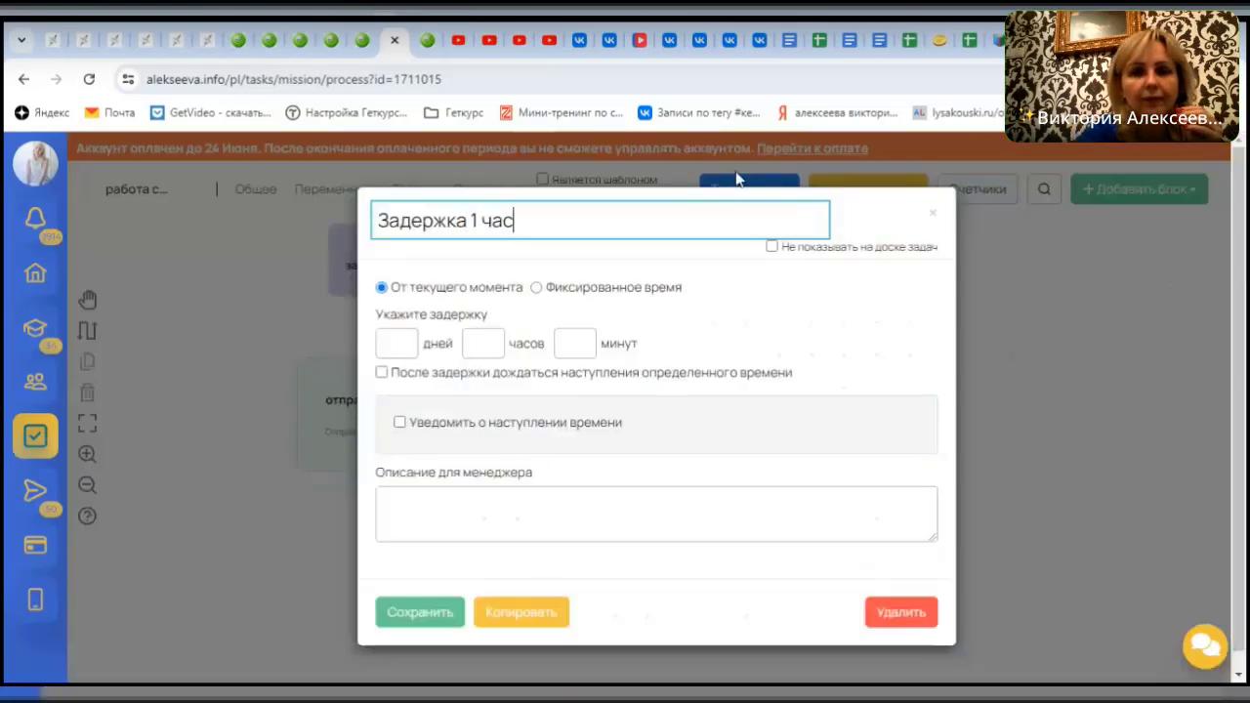
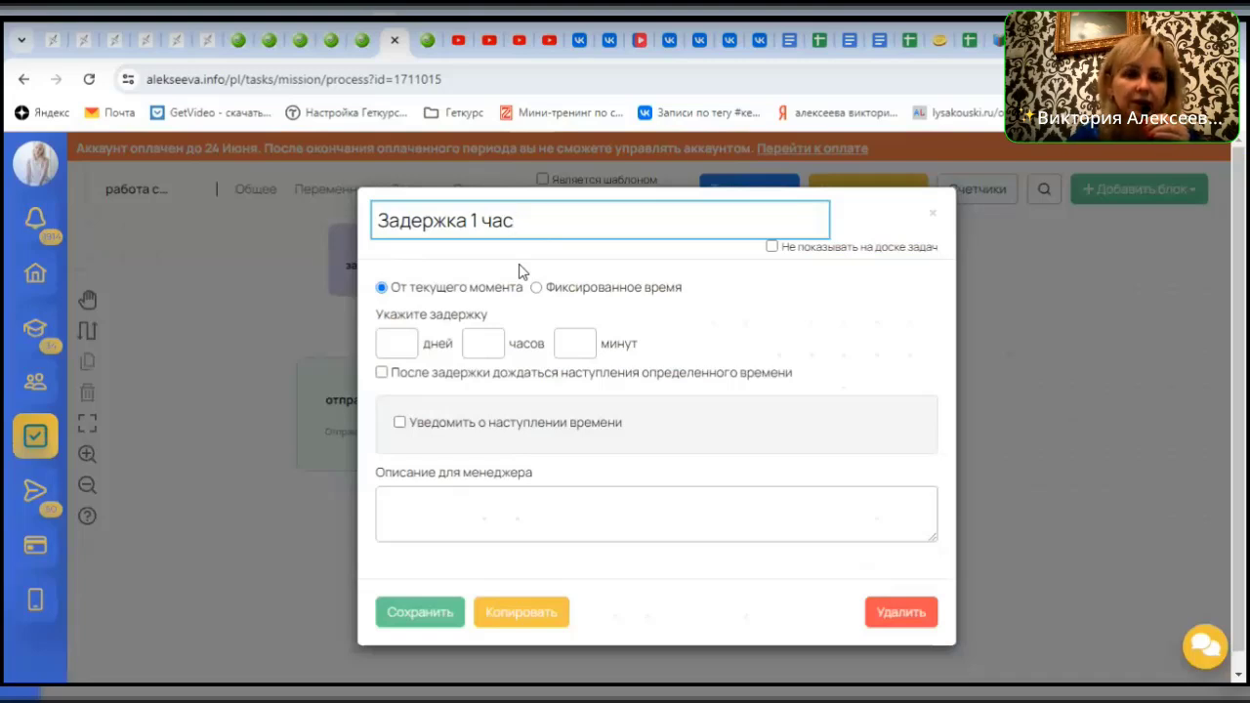
click(476, 349)
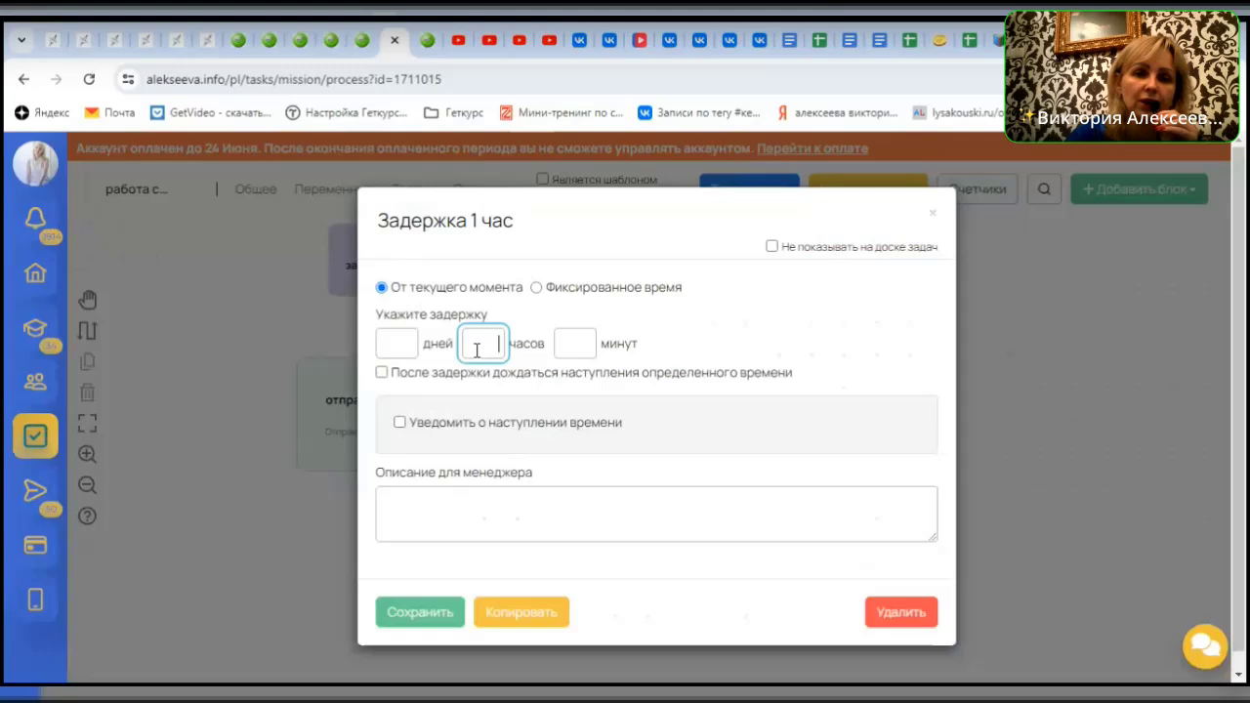
click(424, 611)
Place the «Задержка 1 час» block beside the email block and connect the email block's output to it
drag(189, 285, 591, 416)
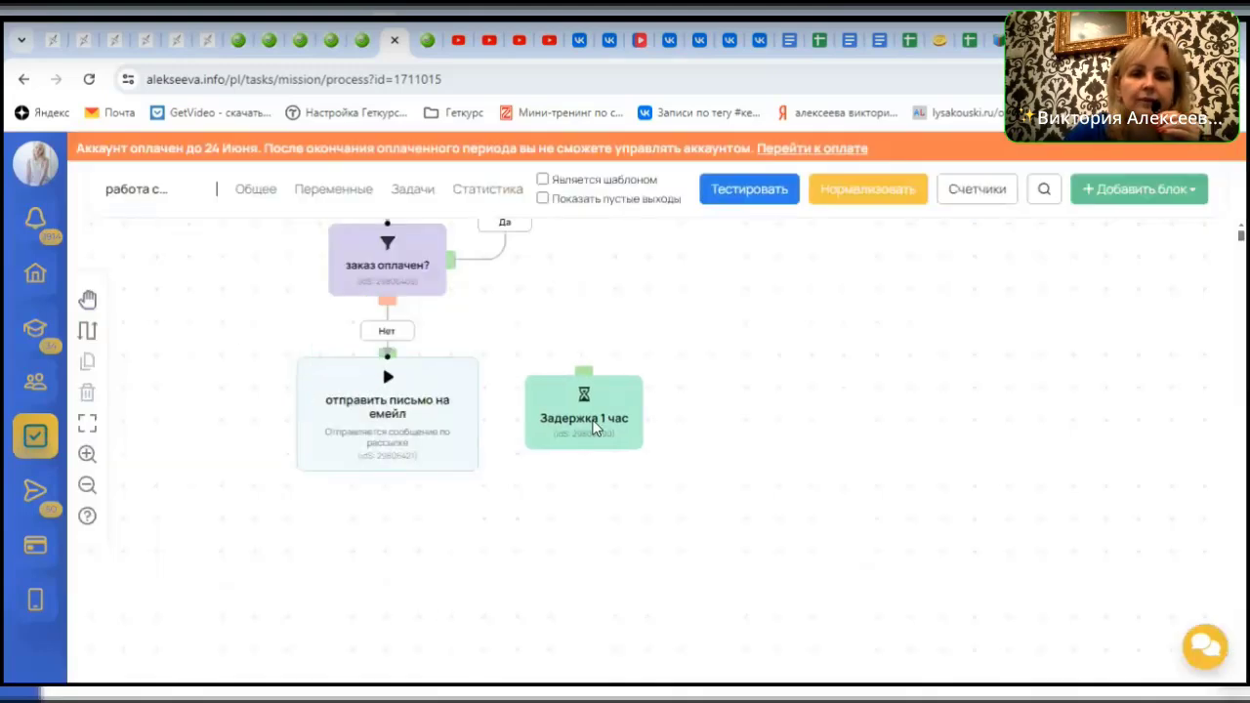
drag(391, 353, 574, 418)
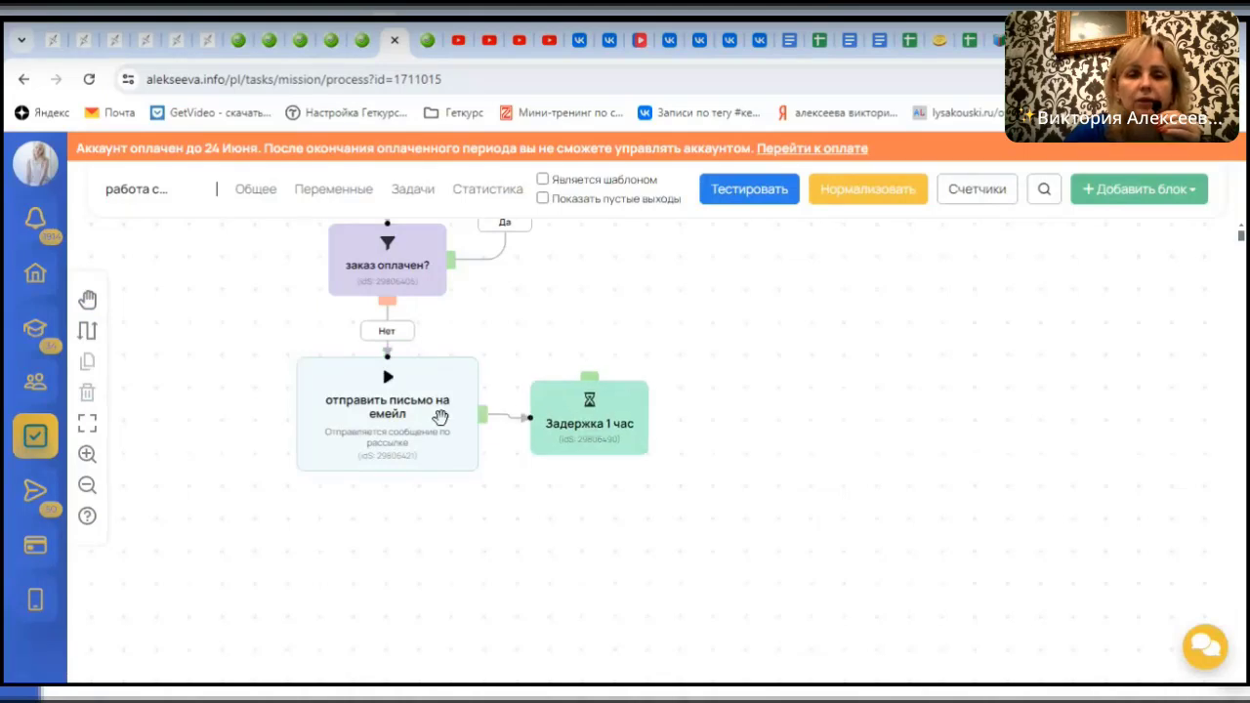
drag(438, 424, 433, 419)
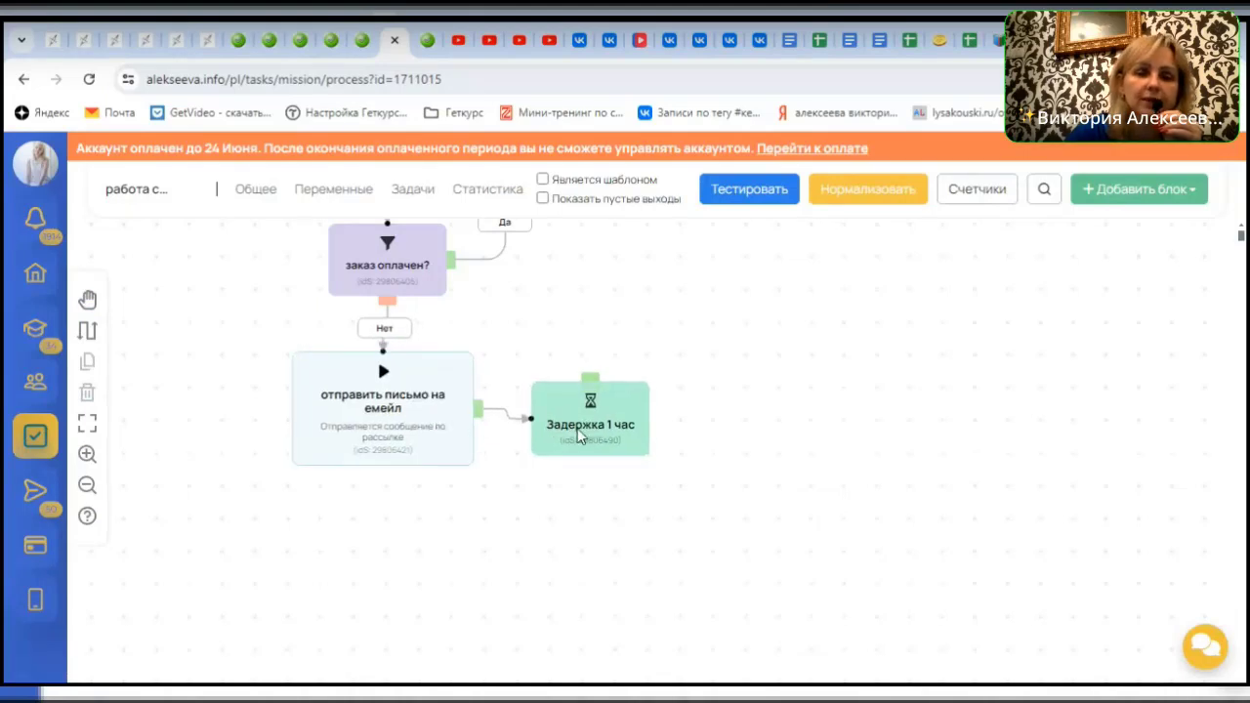
scroll(752, 444, up, 2)
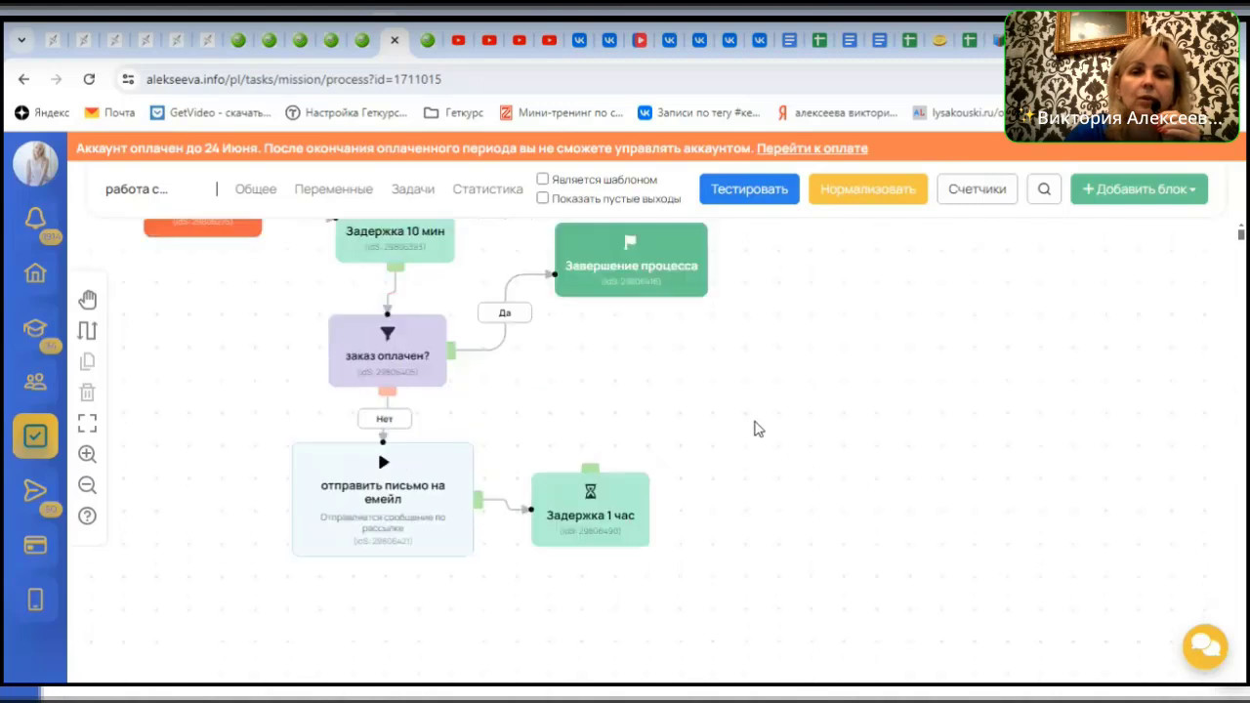
Duplicate the «заказ оплачен?» condition and place the copy beside the «Задержка 1 час» block
click(390, 359)
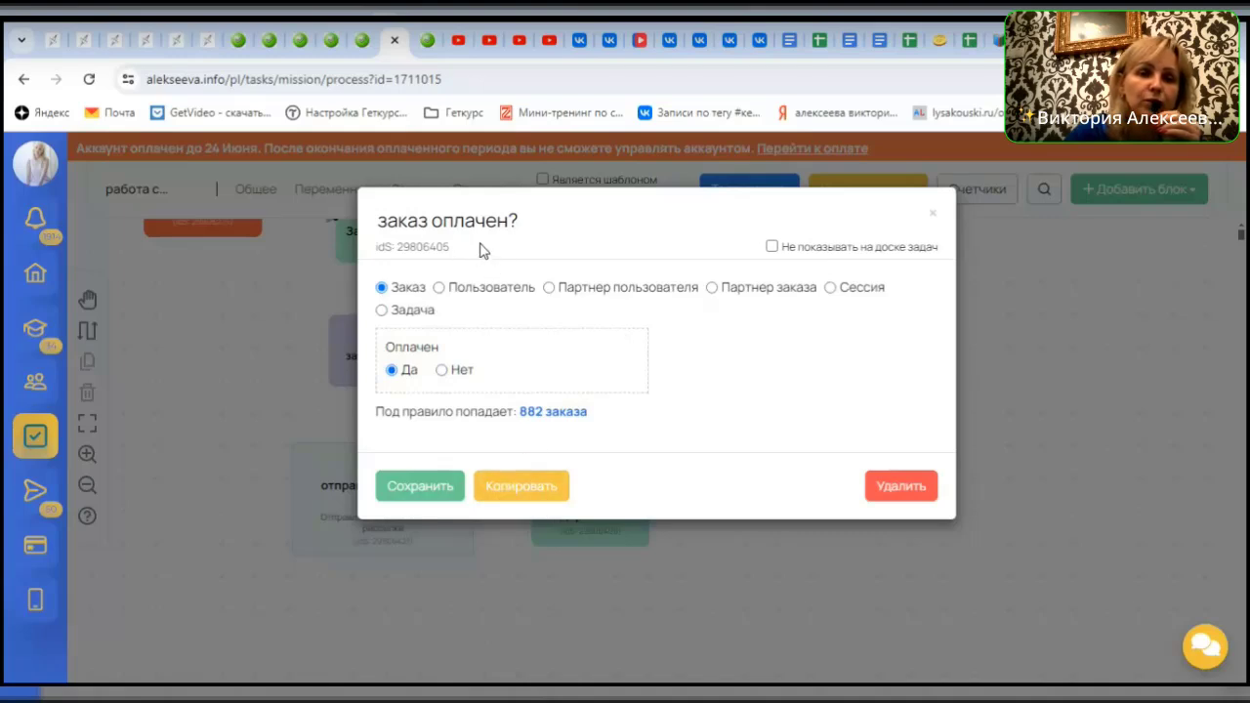
click(535, 493)
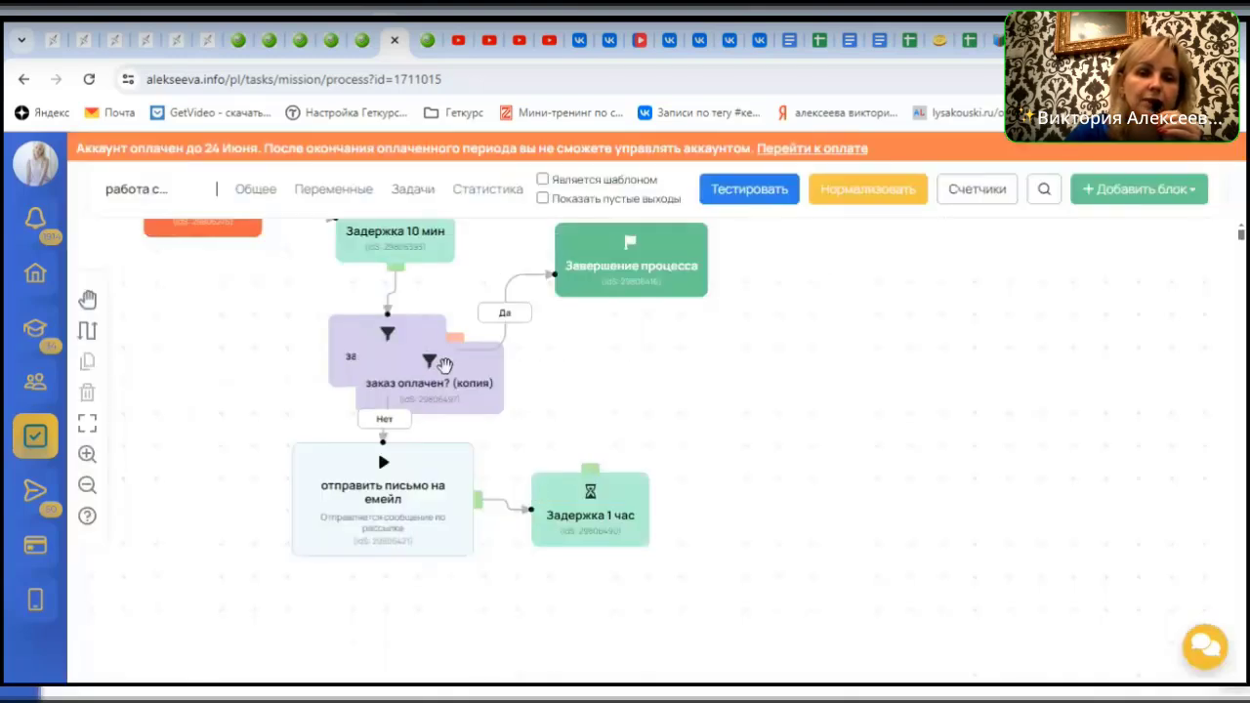
drag(417, 375, 760, 526)
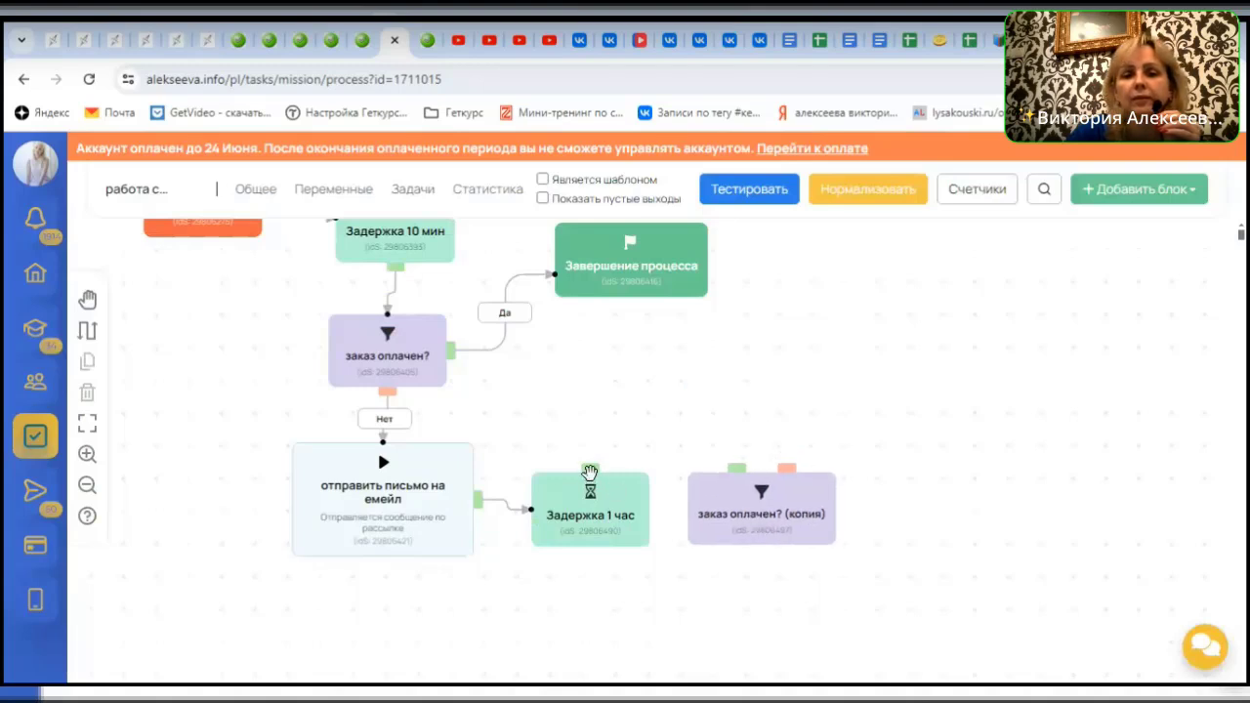
Connect «Задержка 1 час» to the copied condition, link its «Да» output to «Завершение процесса», and shift the condition slightly to clear the connectors
drag(590, 470, 773, 526)
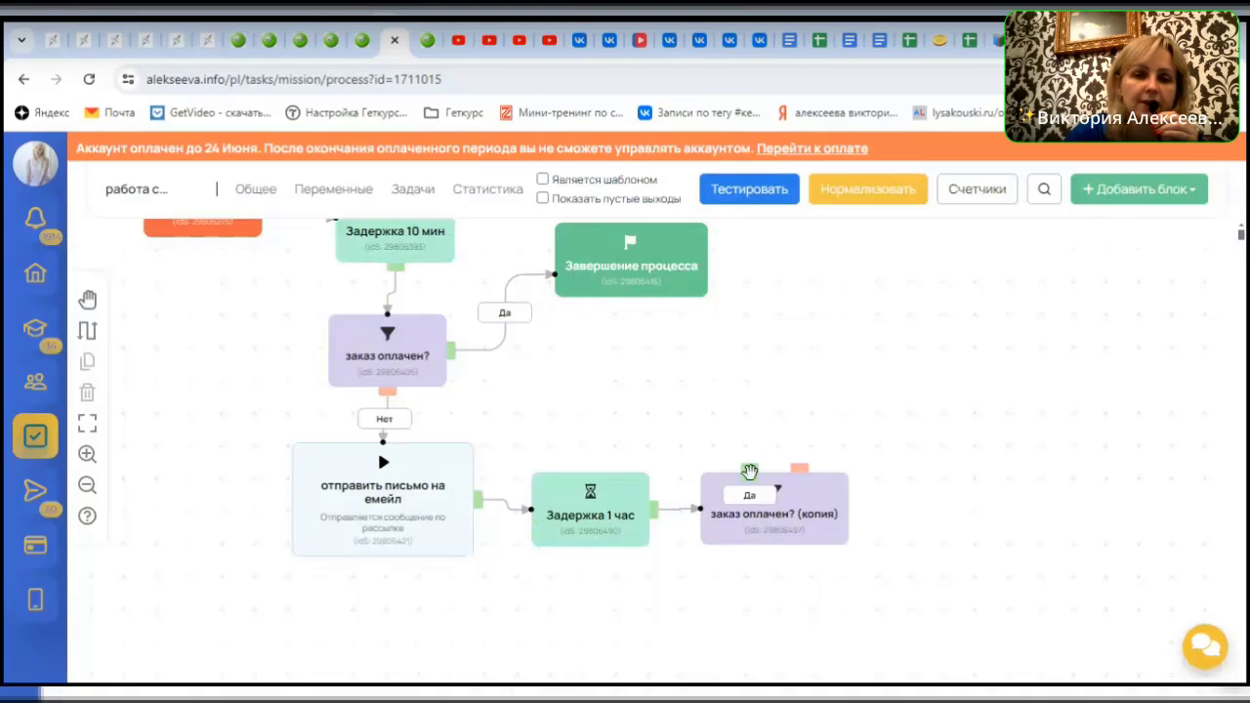
drag(749, 473, 630, 274)
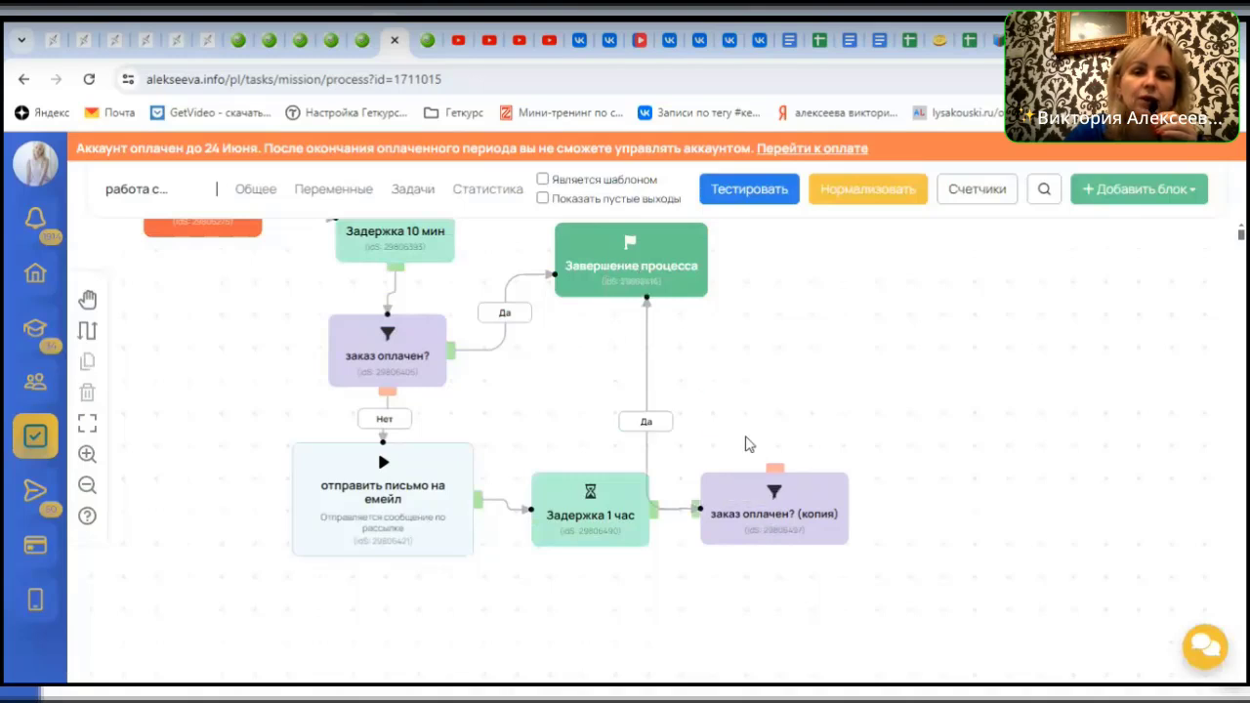
drag(771, 513, 796, 475)
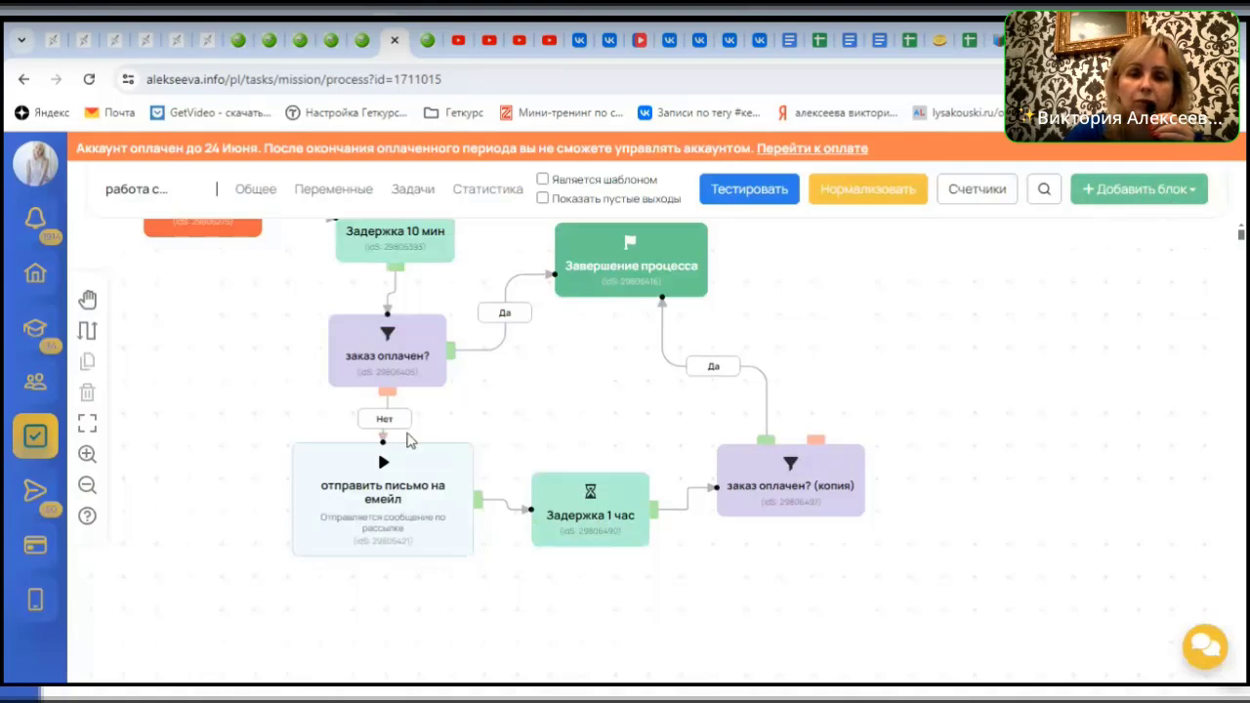
Rename the email block «отправить 1 письмо на емейл» and save it
click(430, 509)
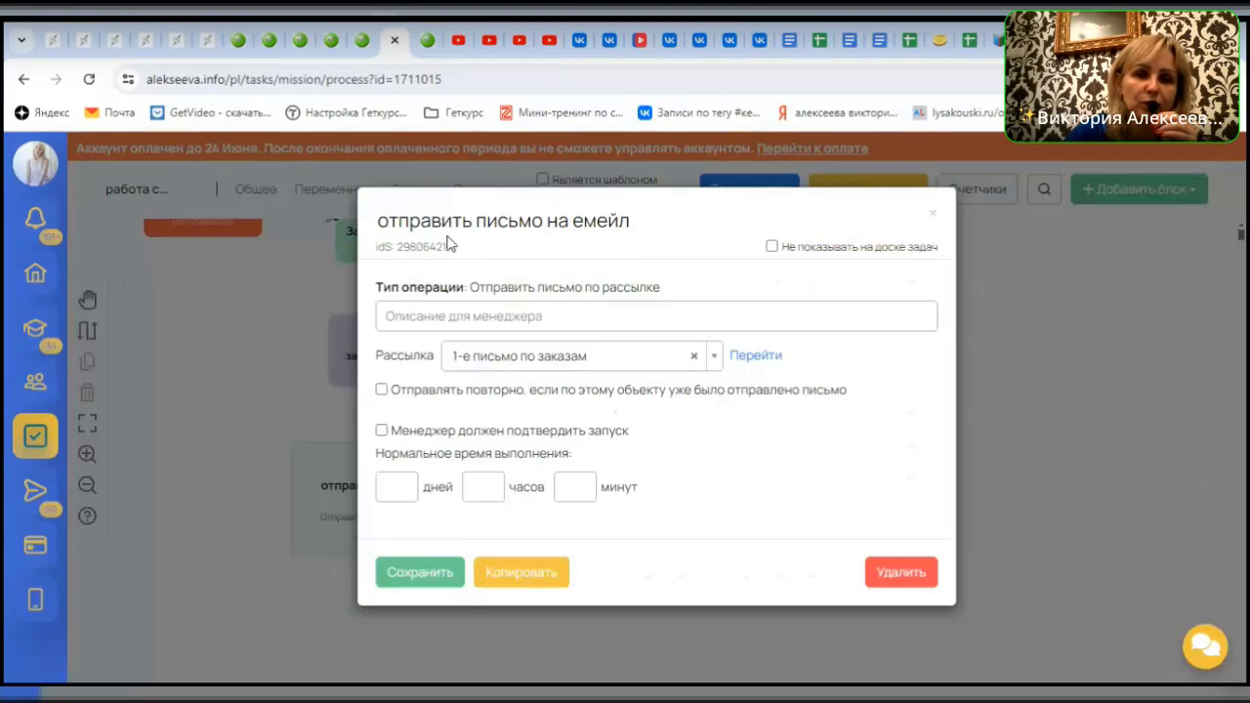
click(479, 222)
text(1)
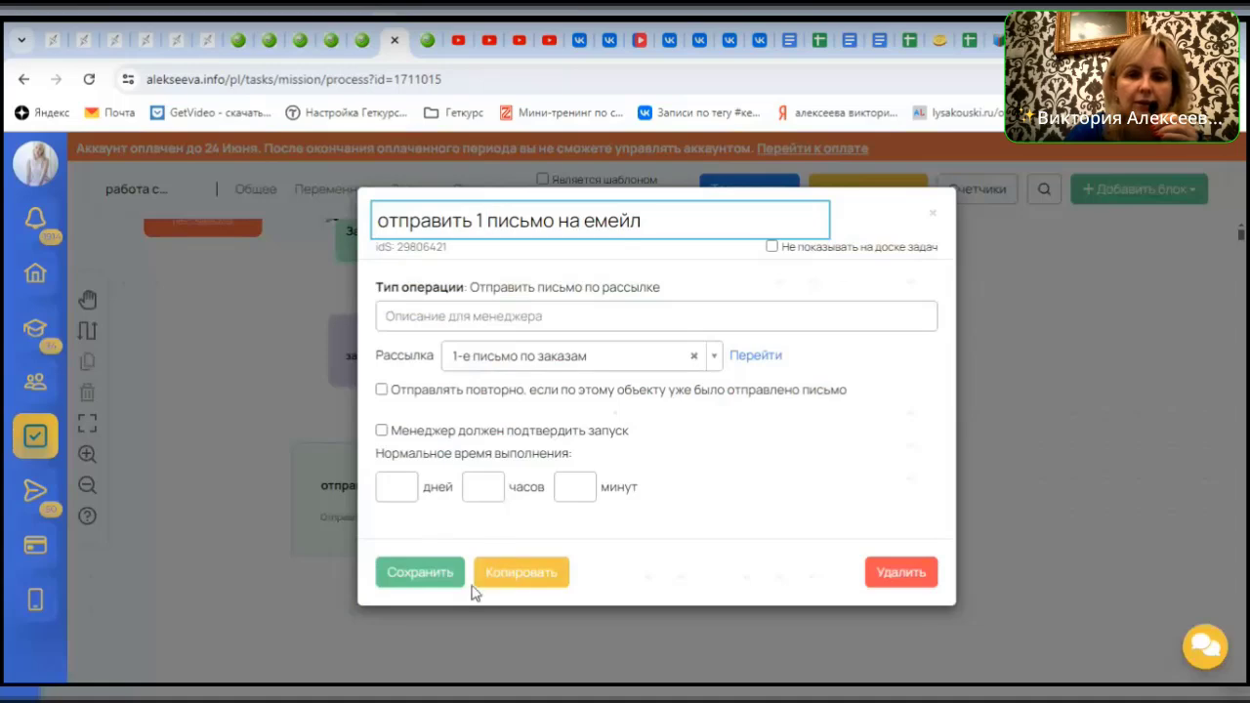
click(438, 583)
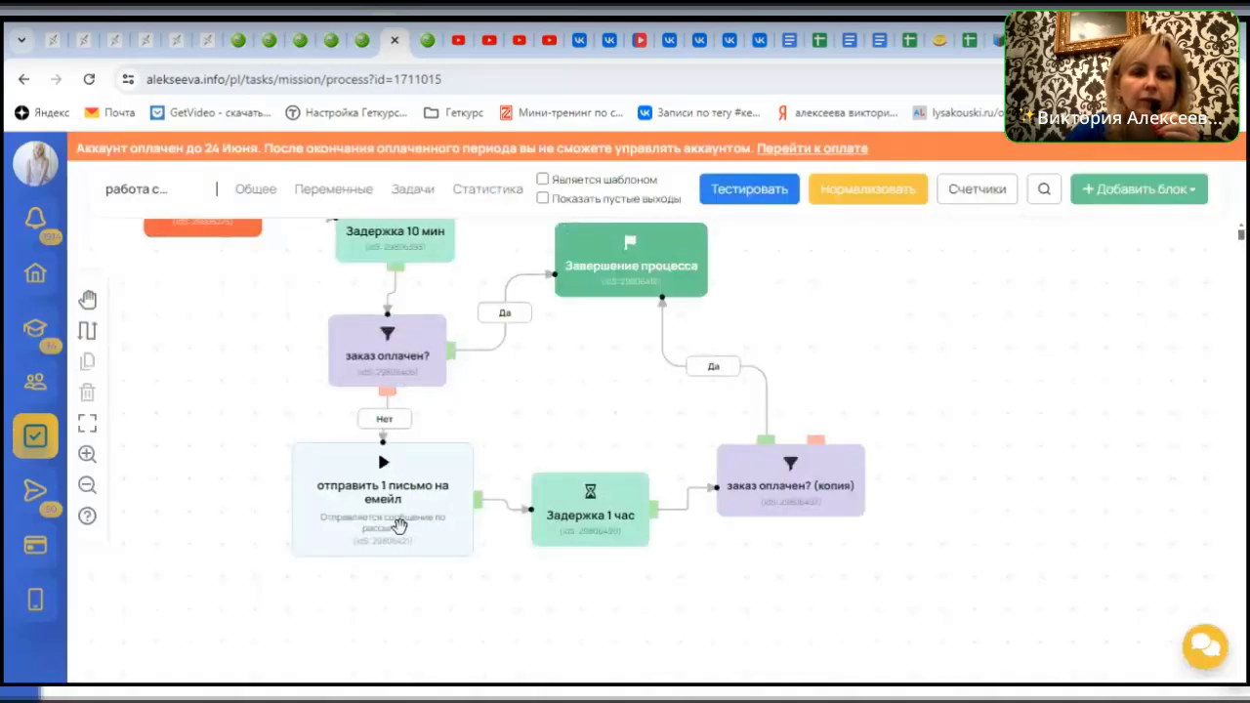
Duplicate the first email block, place the copy beside the copied condition and connect that condition's «Нет» output to it
click(400, 528)
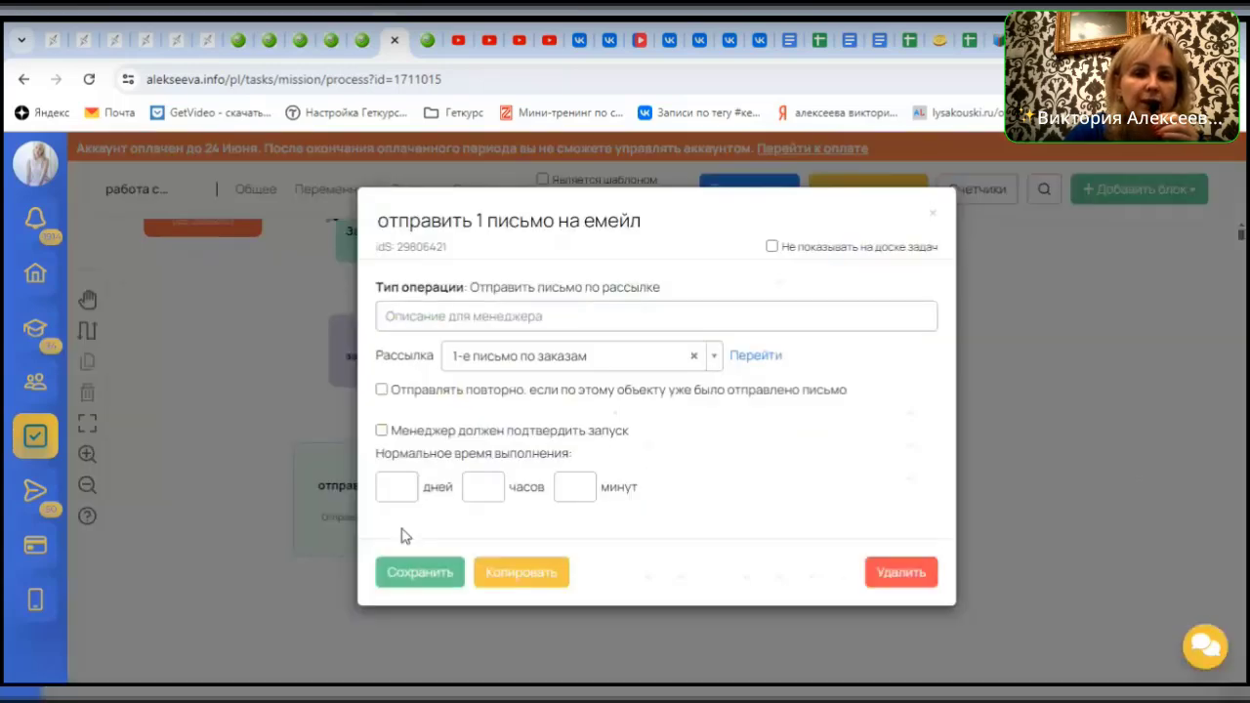
click(529, 584)
drag(435, 556, 1014, 518)
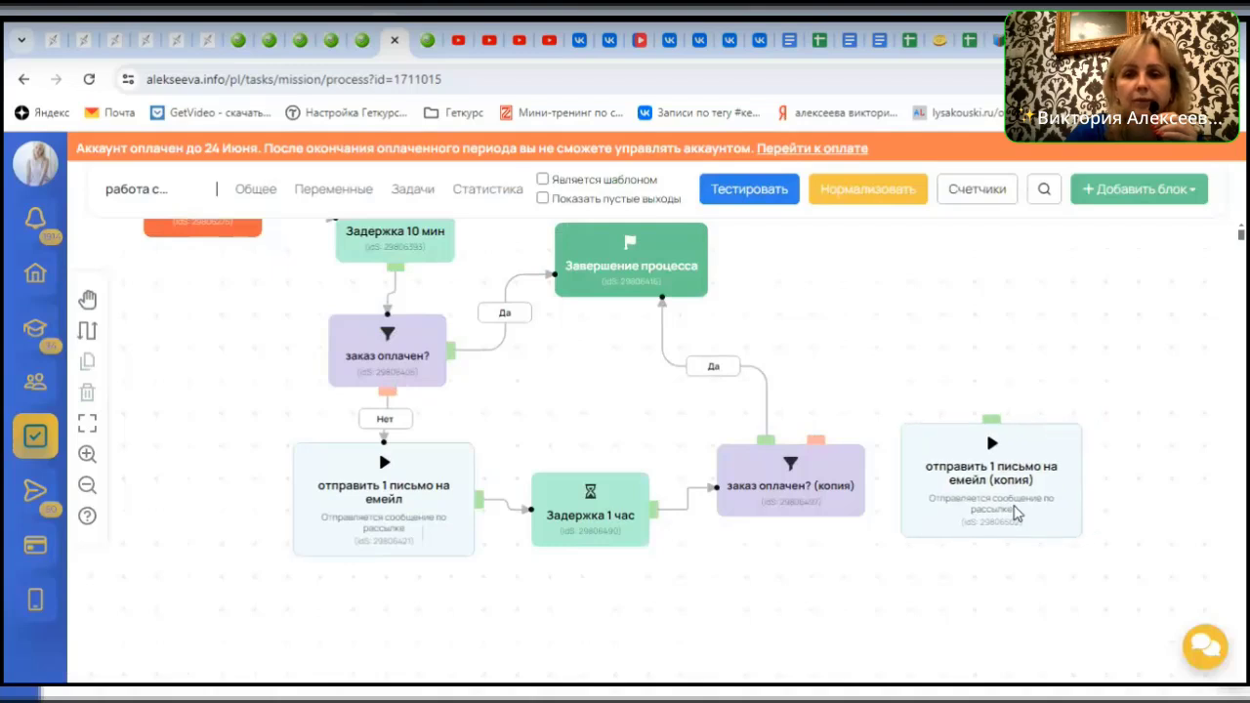
drag(817, 446, 1005, 488)
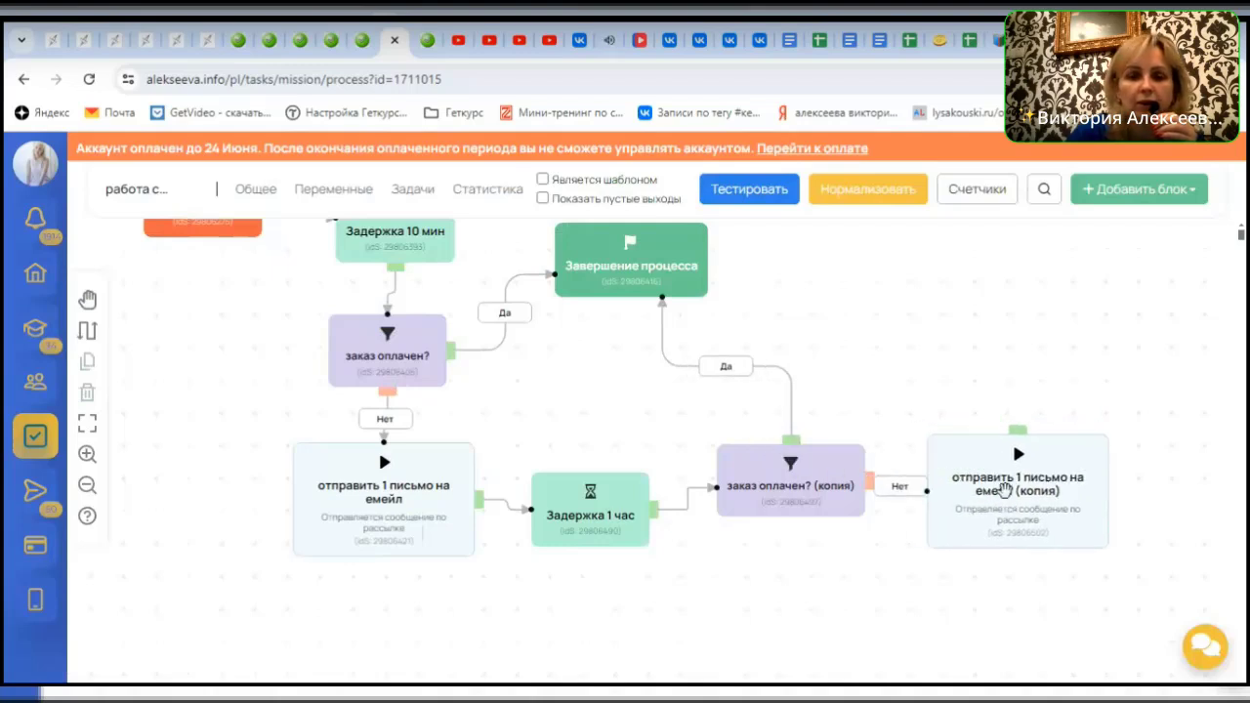
Rename the copied email block «отправить 2 письмо на емейл», removing the copy suffix
click(1005, 488)
double_click(481, 221)
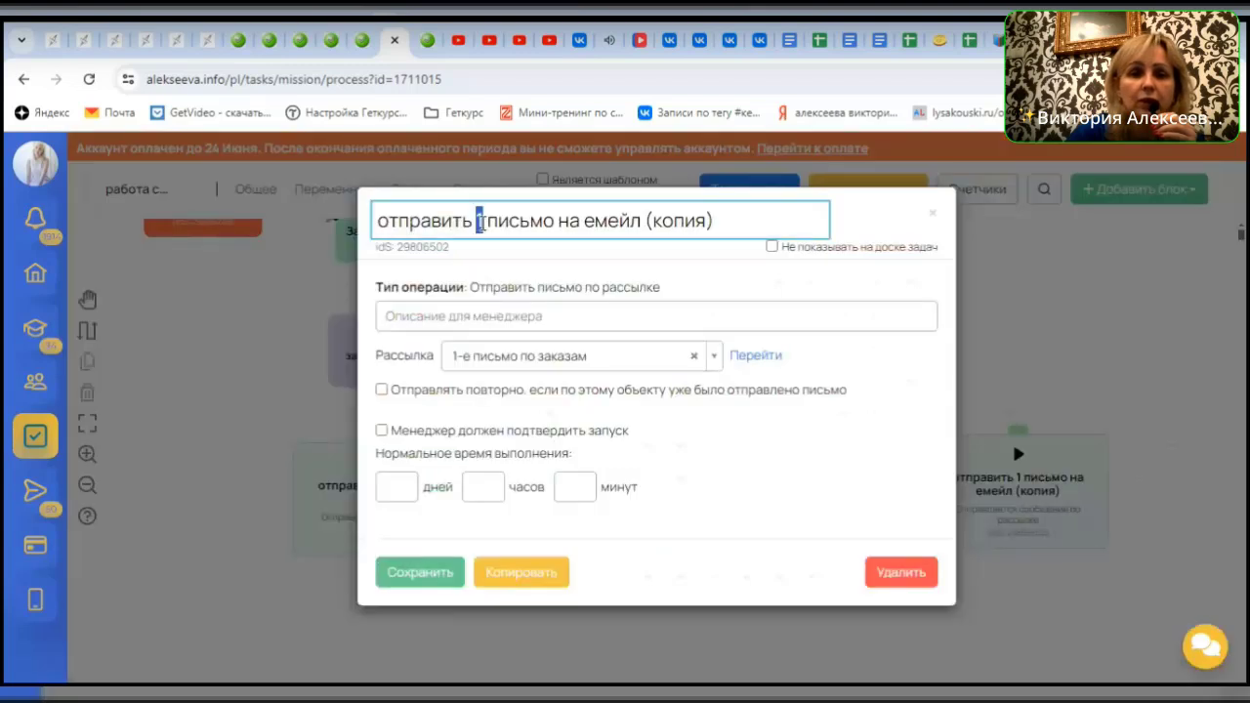
text(2)
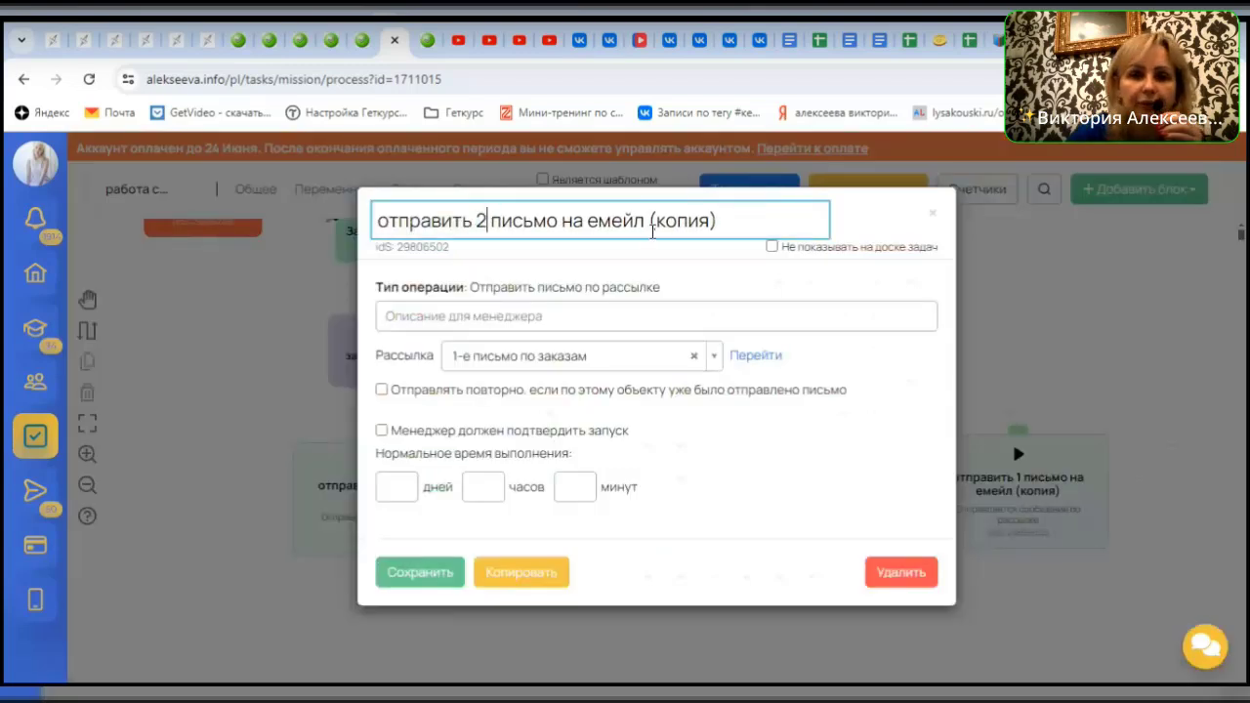
drag(654, 228, 759, 224)
key(BackSpace)
key(BackSpace)
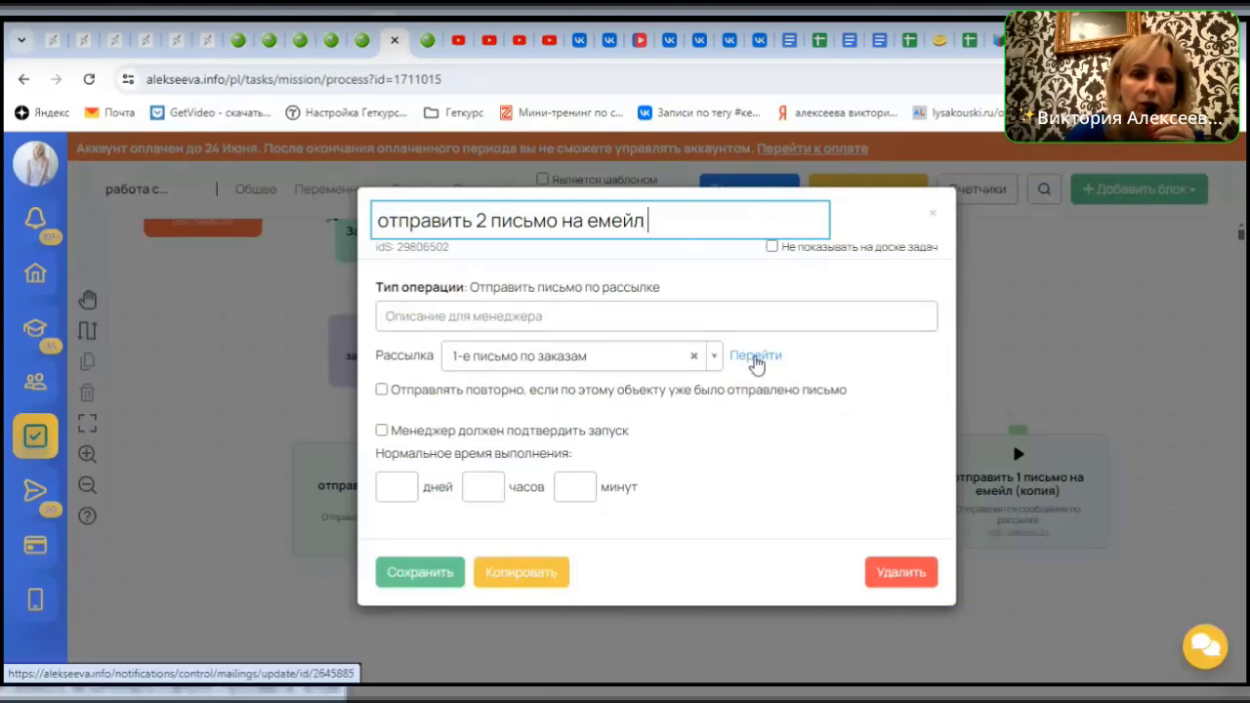
Replace the second email block's mailing with «2-е письмо по заказам» and save the block
click(696, 357)
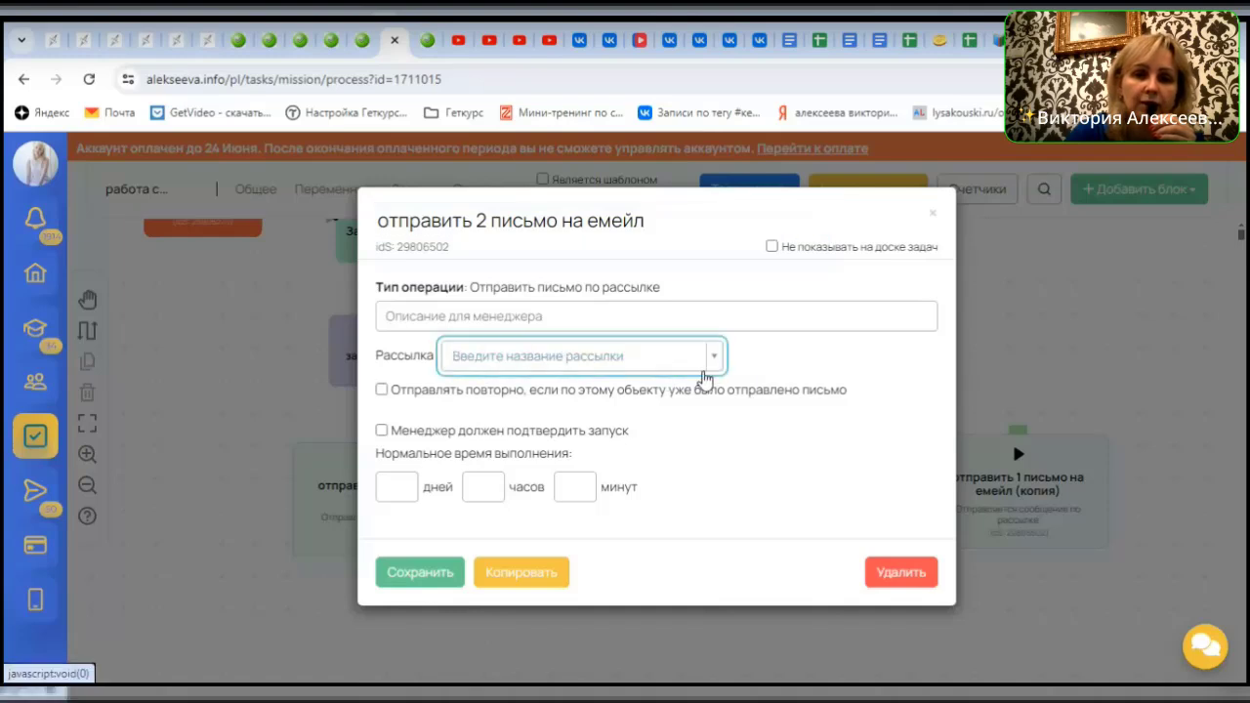
click(711, 360)
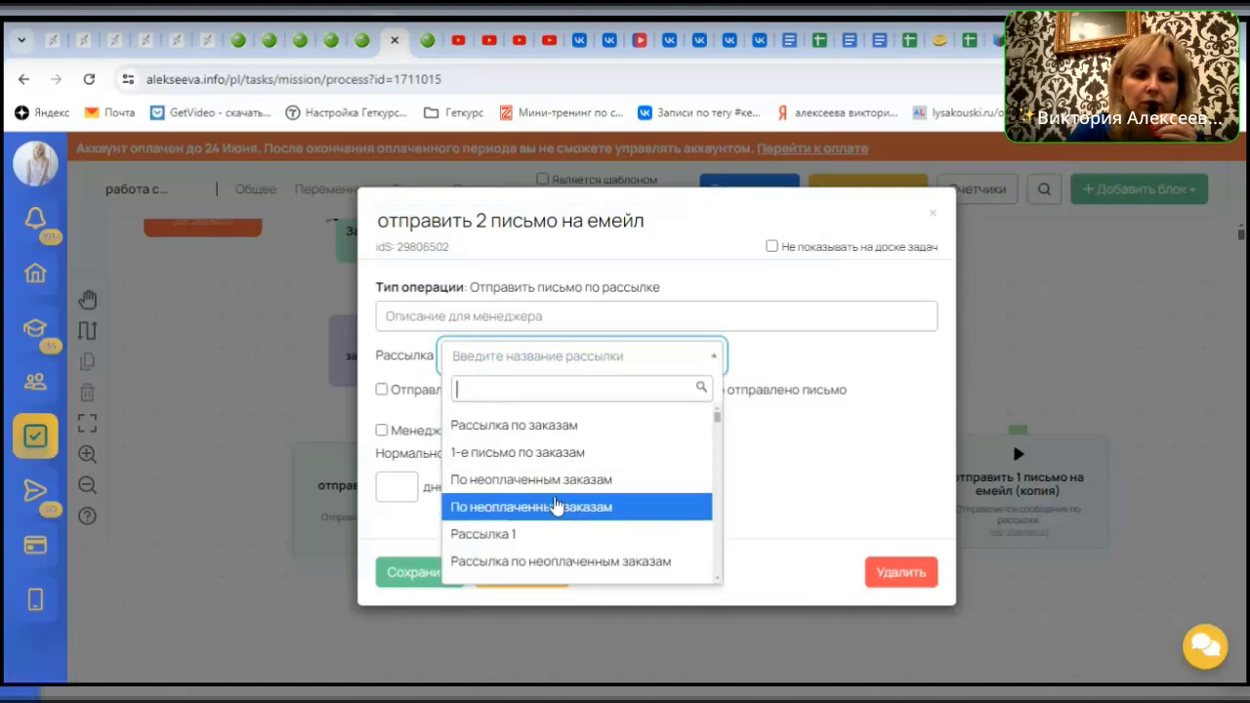
scroll(558, 509, down, 1)
scroll(528, 542, down, 1)
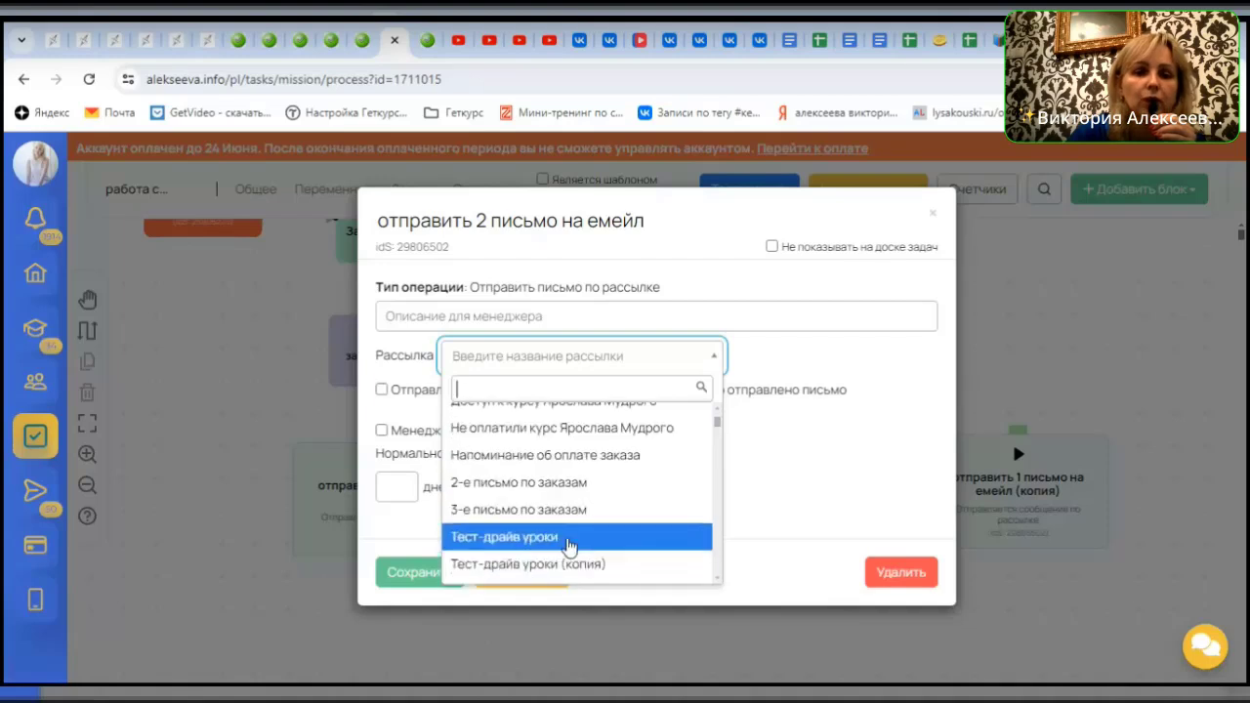
click(570, 479)
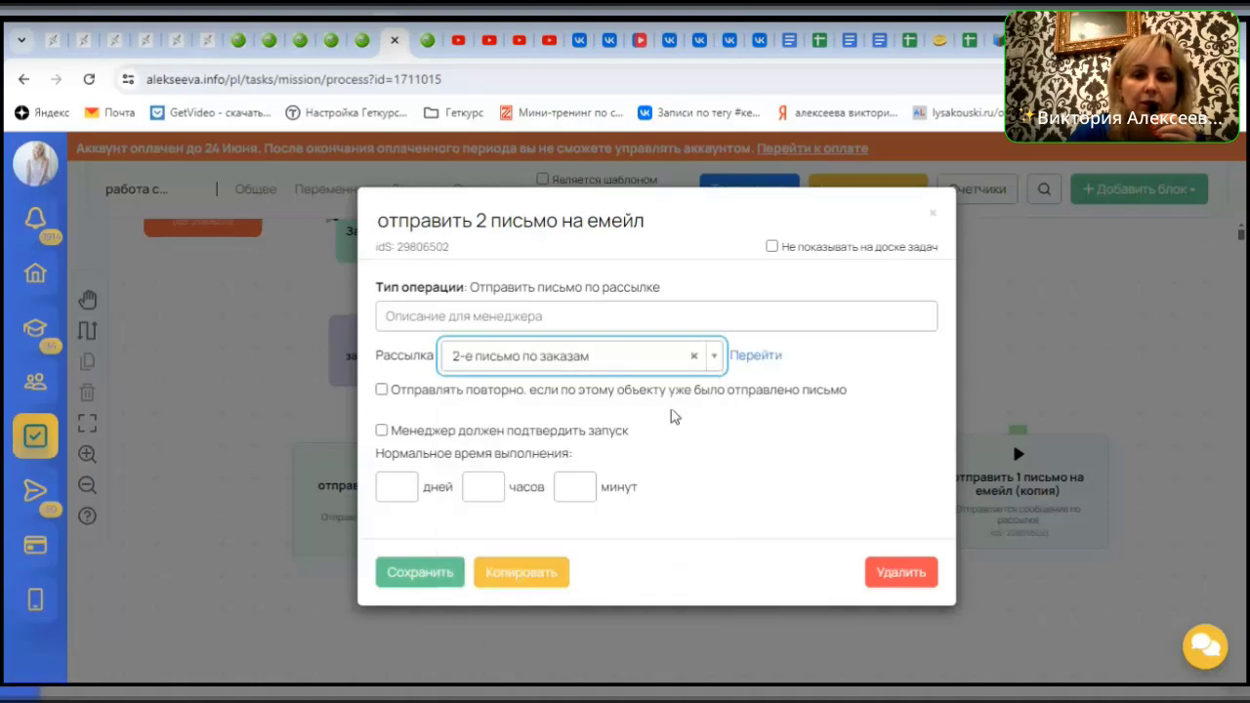
click(427, 580)
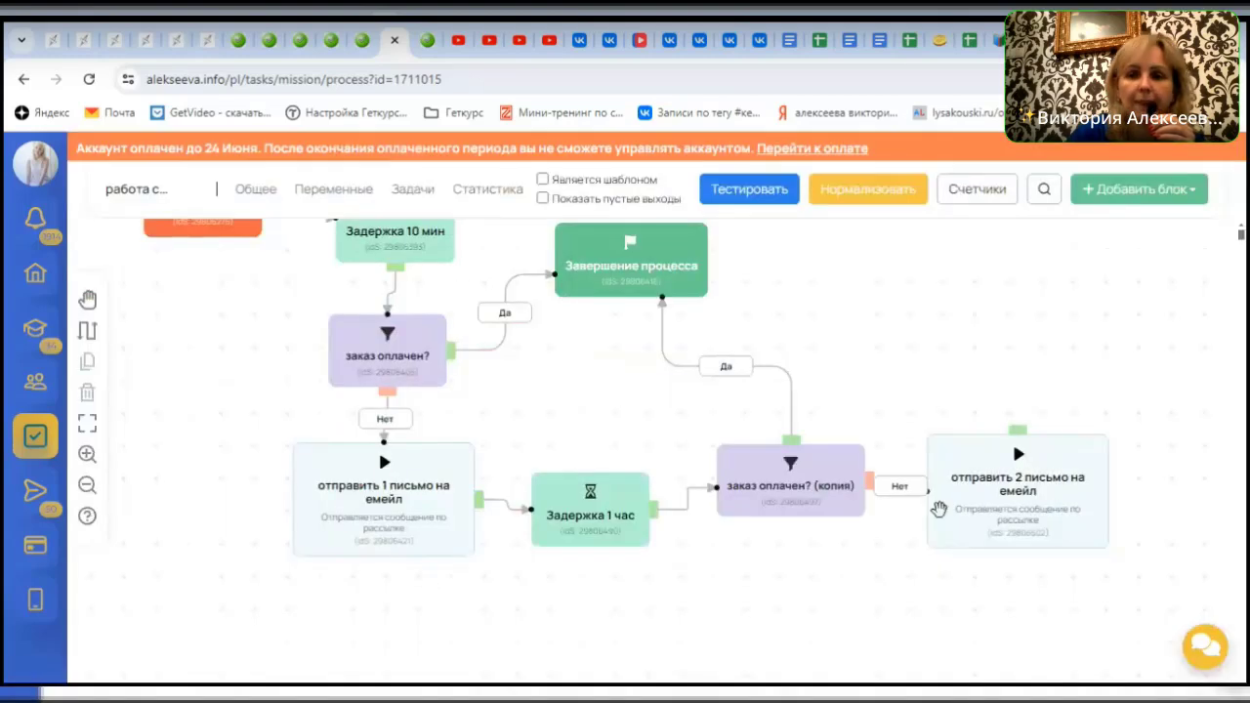
Adjust the positions of the second email block and the copied condition to leave more space between them
drag(938, 508, 999, 513)
drag(789, 499, 785, 500)
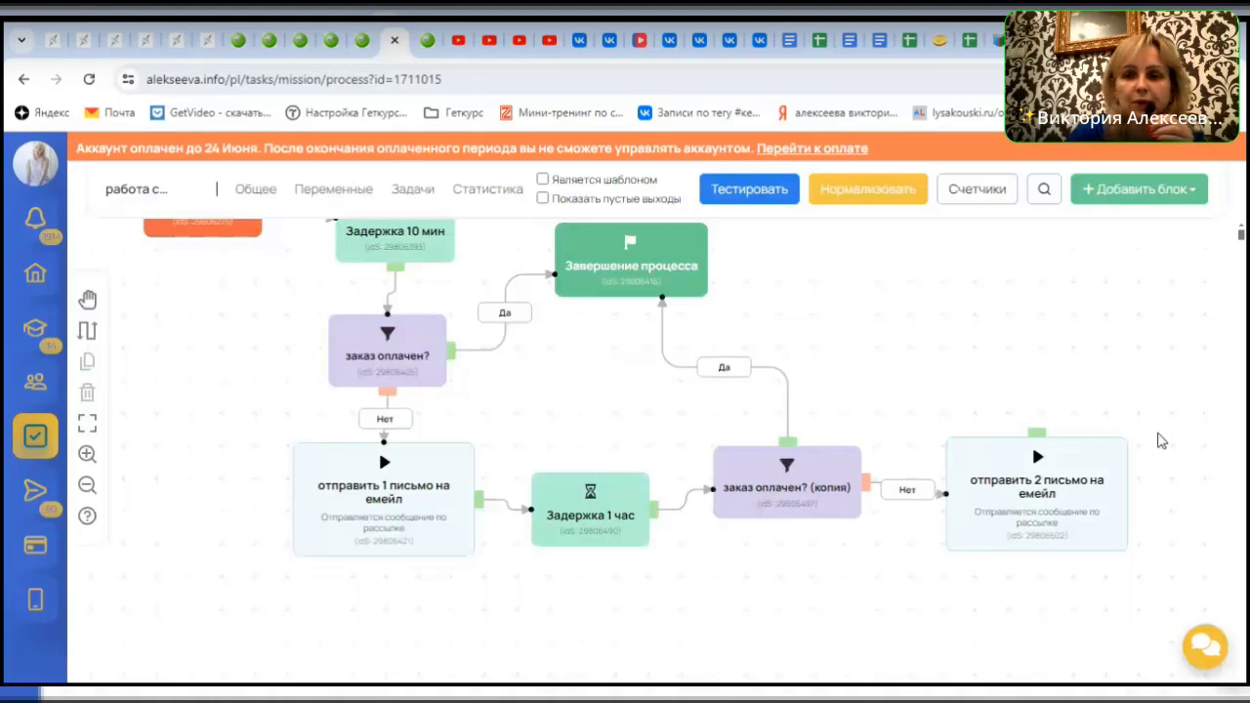
scroll(1061, 530, up, 1)
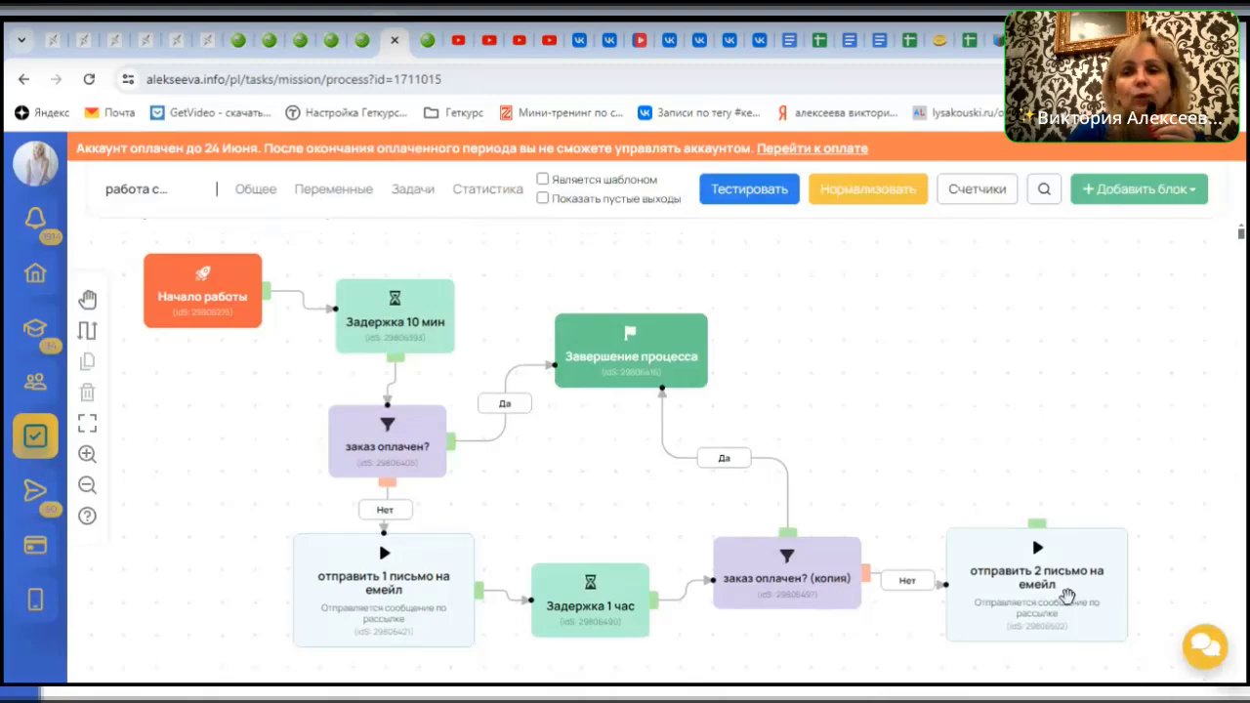
drag(1067, 595, 1072, 595)
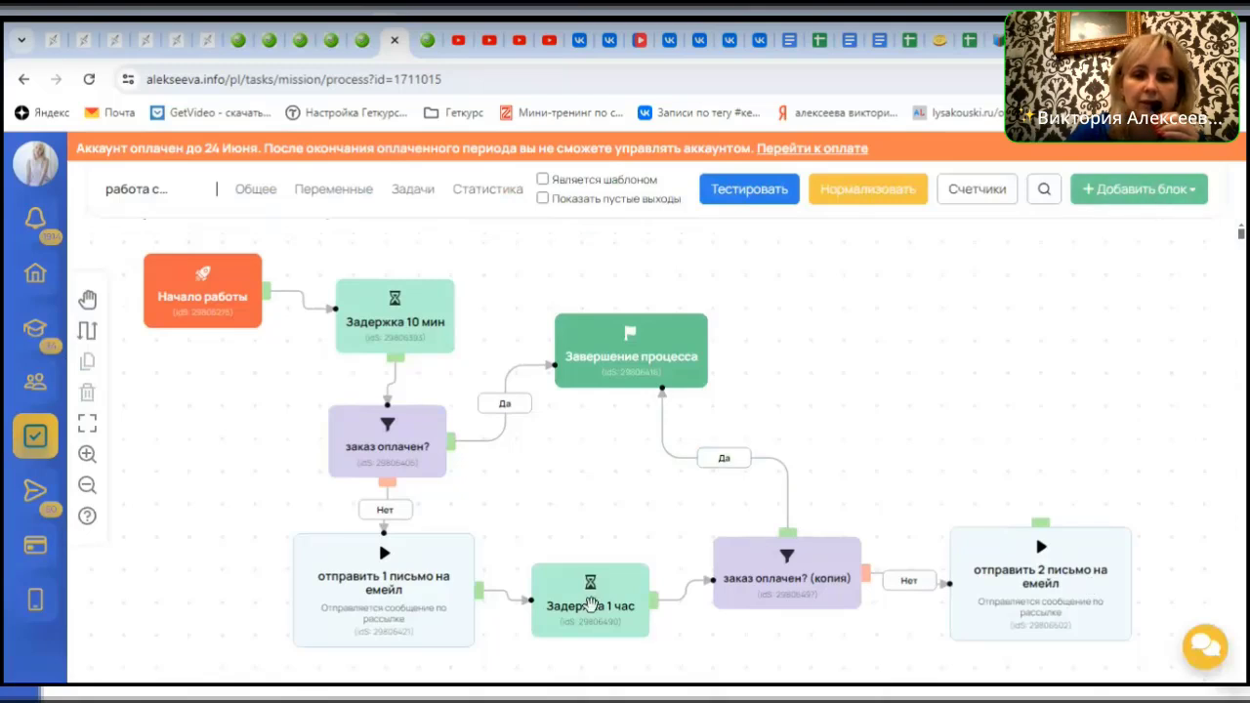
Duplicate the «Задержка 1 час» block and place the copy above the second email block
click(591, 603)
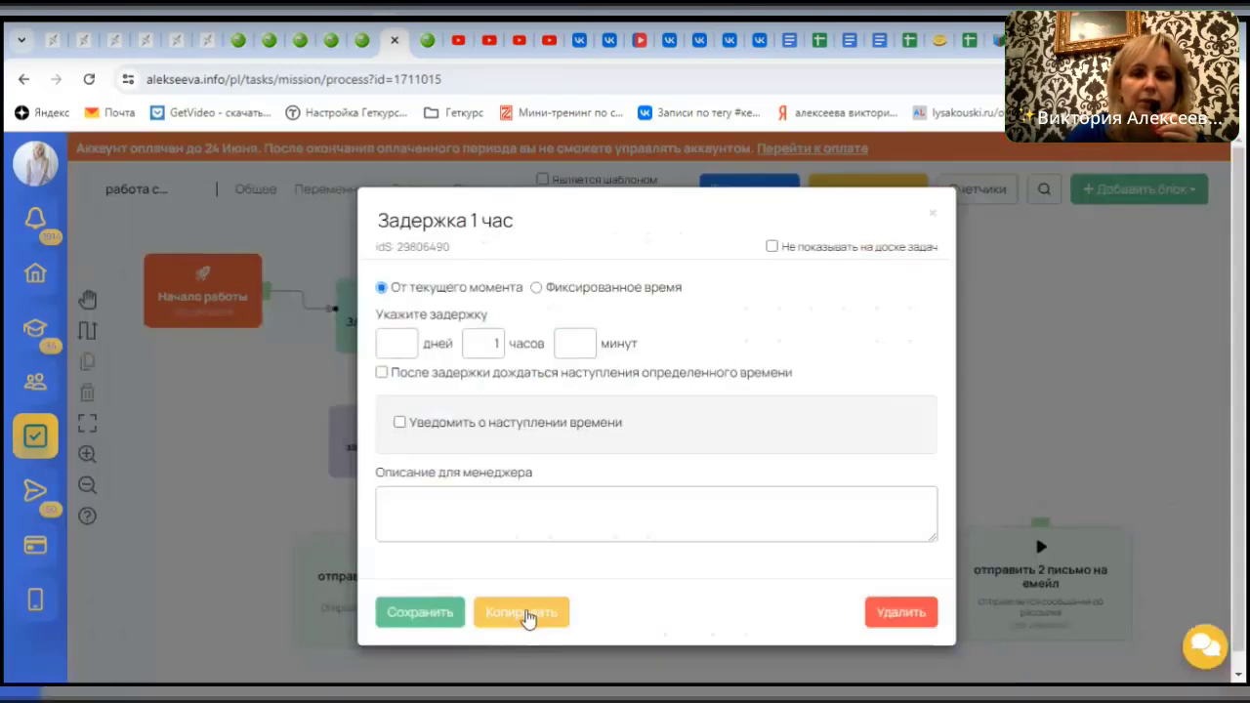
click(524, 615)
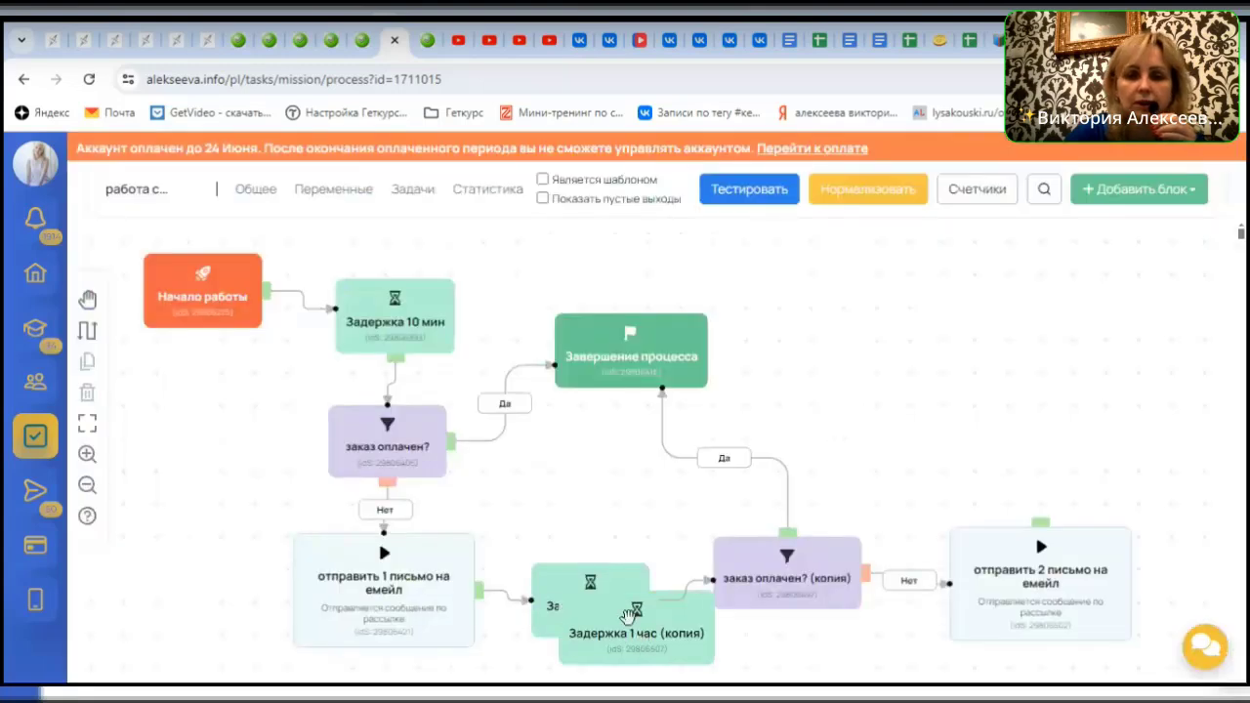
drag(592, 607, 1072, 475)
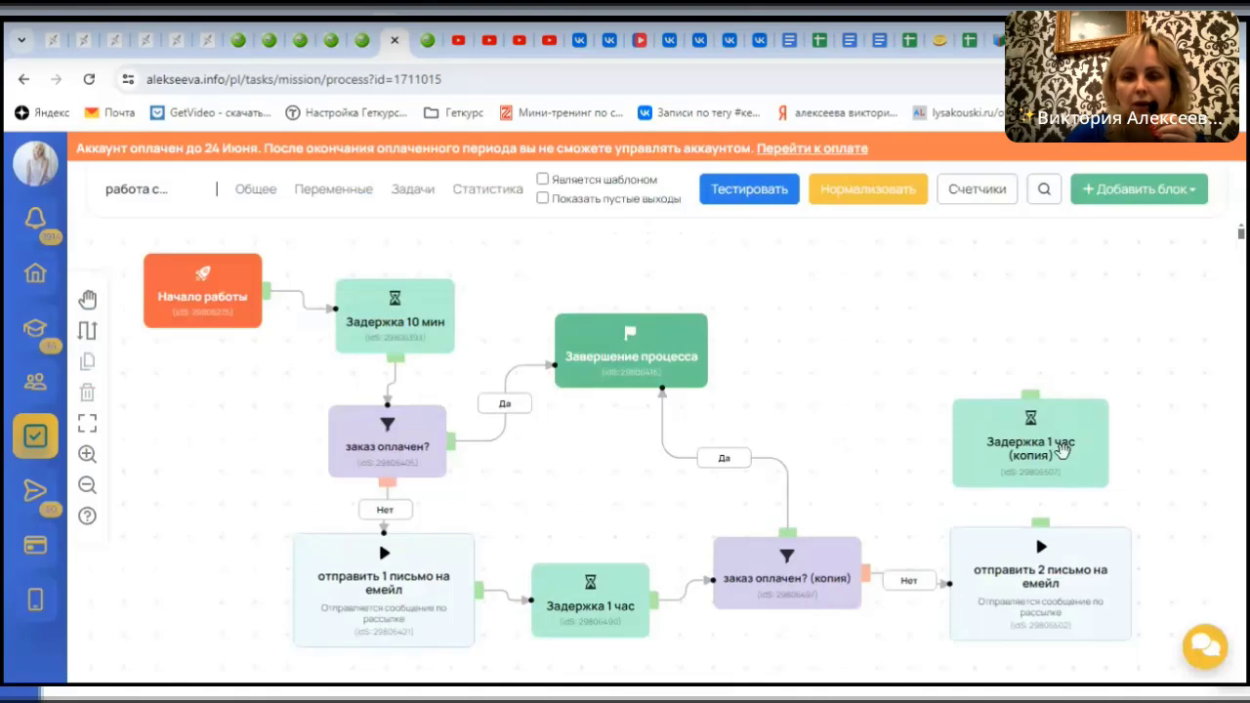
Turn the copied delay into «Задержка 1 день» with 1 day and no hours, and connect the second email block's output to it
click(1062, 449)
drag(473, 221, 657, 209)
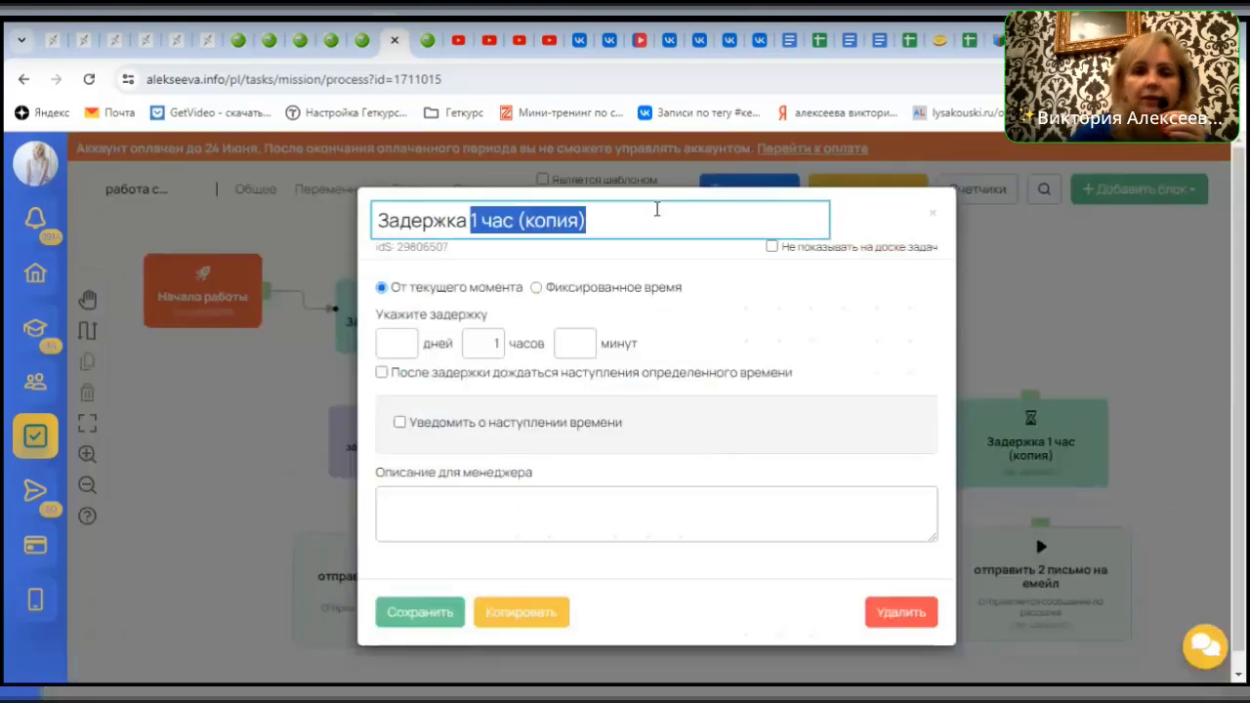
text(1 день)
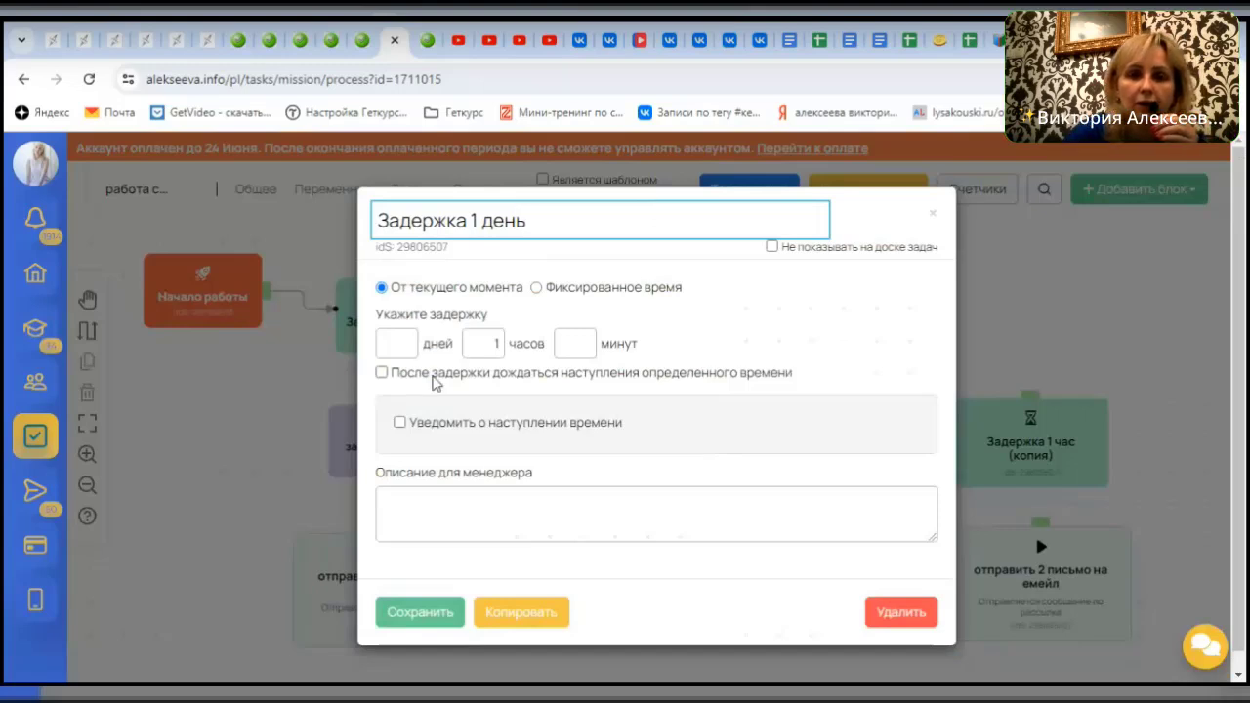
click(405, 346)
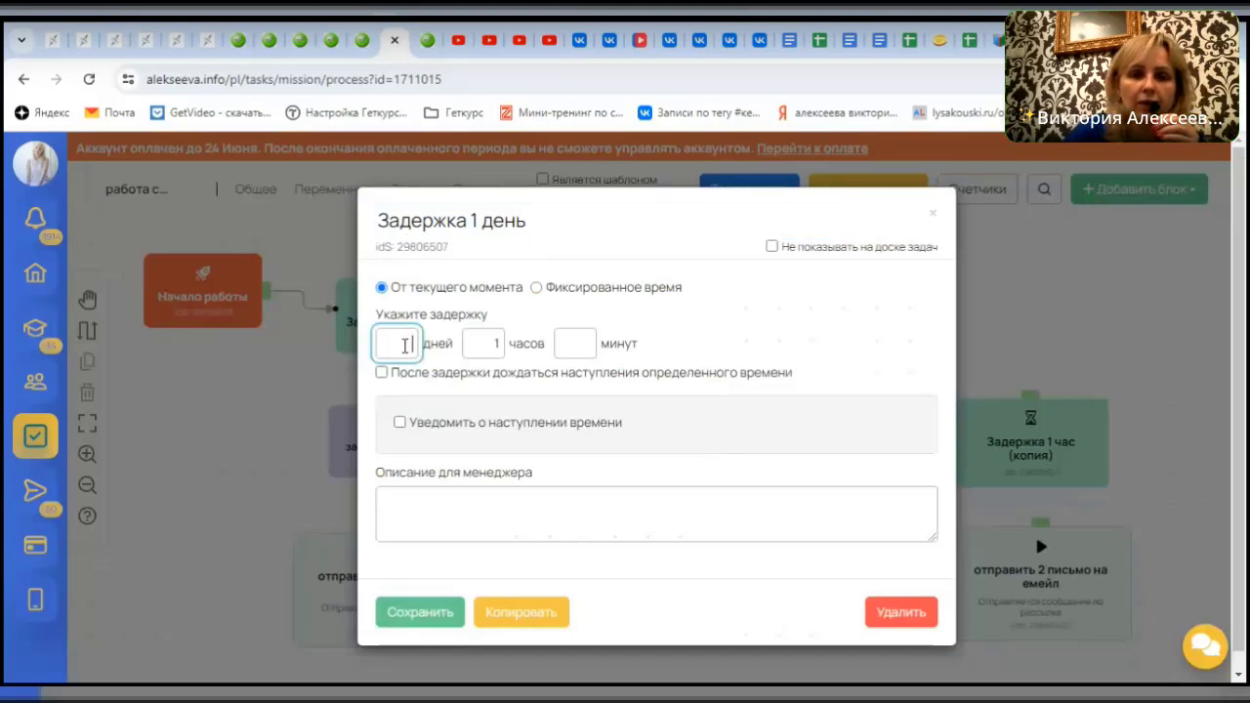
double_click(492, 340)
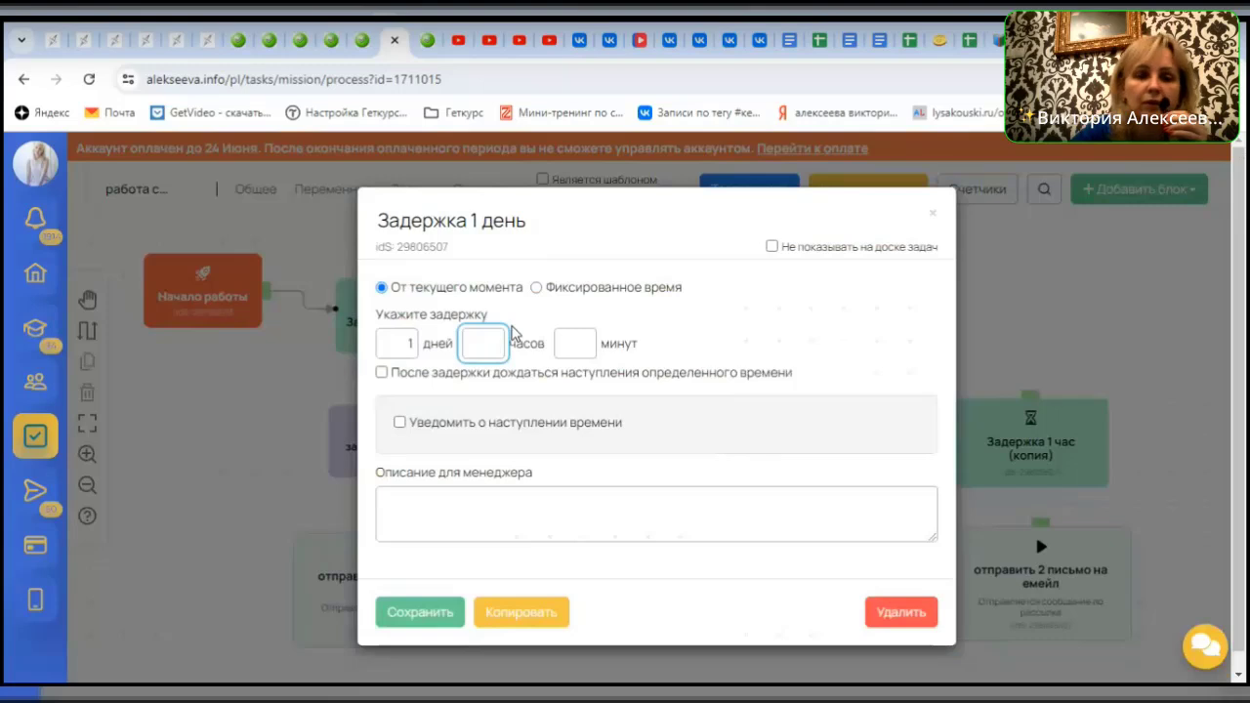
click(742, 325)
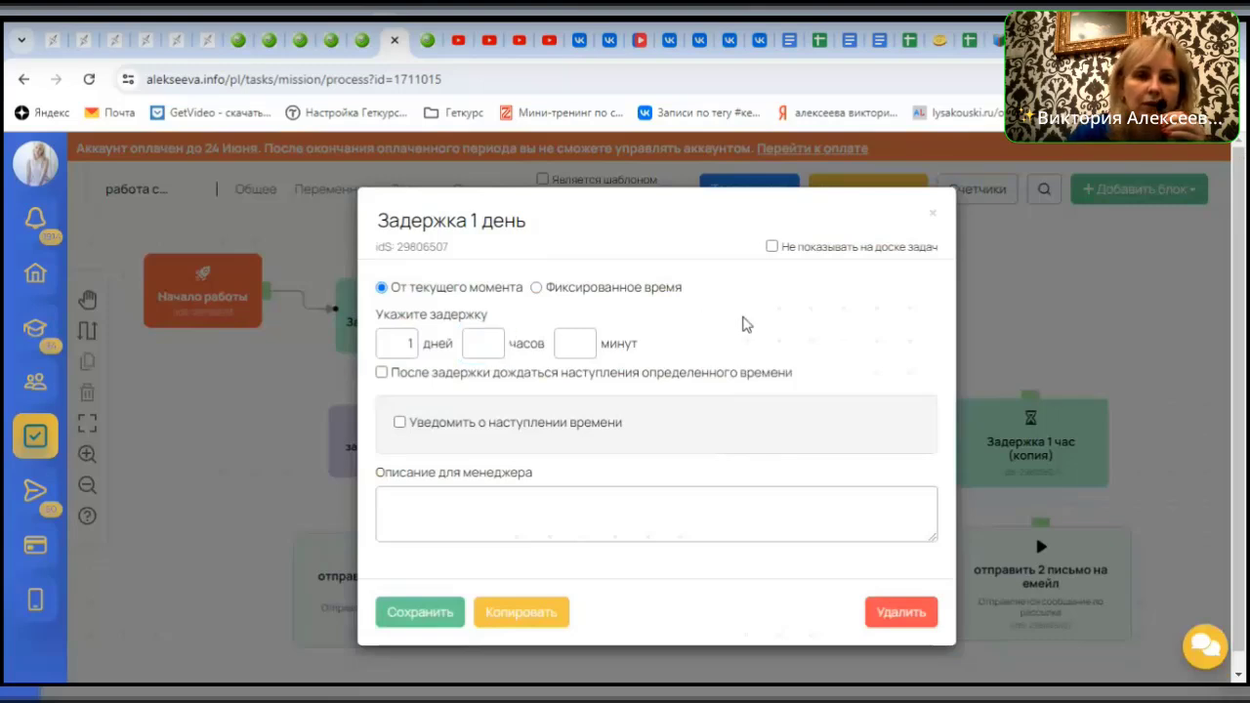
click(420, 616)
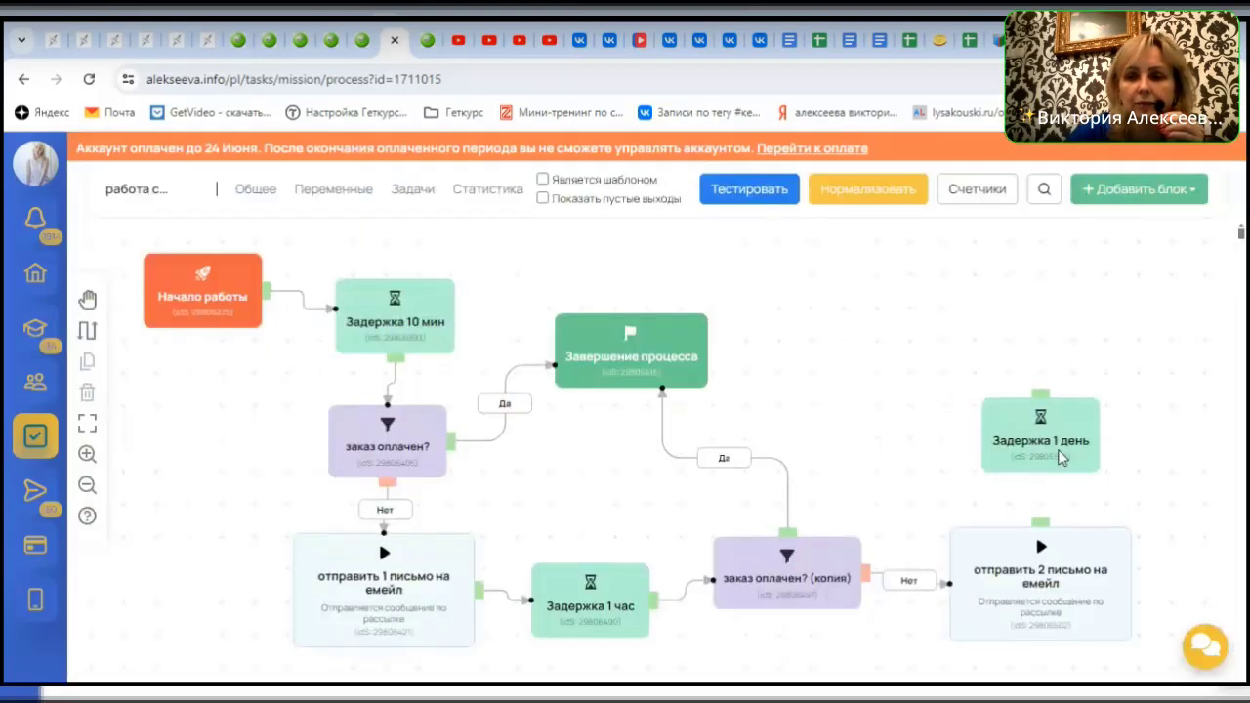
mouse_move(1041, 521)
mouse_down()
mouse_move(1052, 495)
mouse_move(1044, 564)
mouse_move(1060, 471)
mouse_move(1105, 463)
mouse_up()
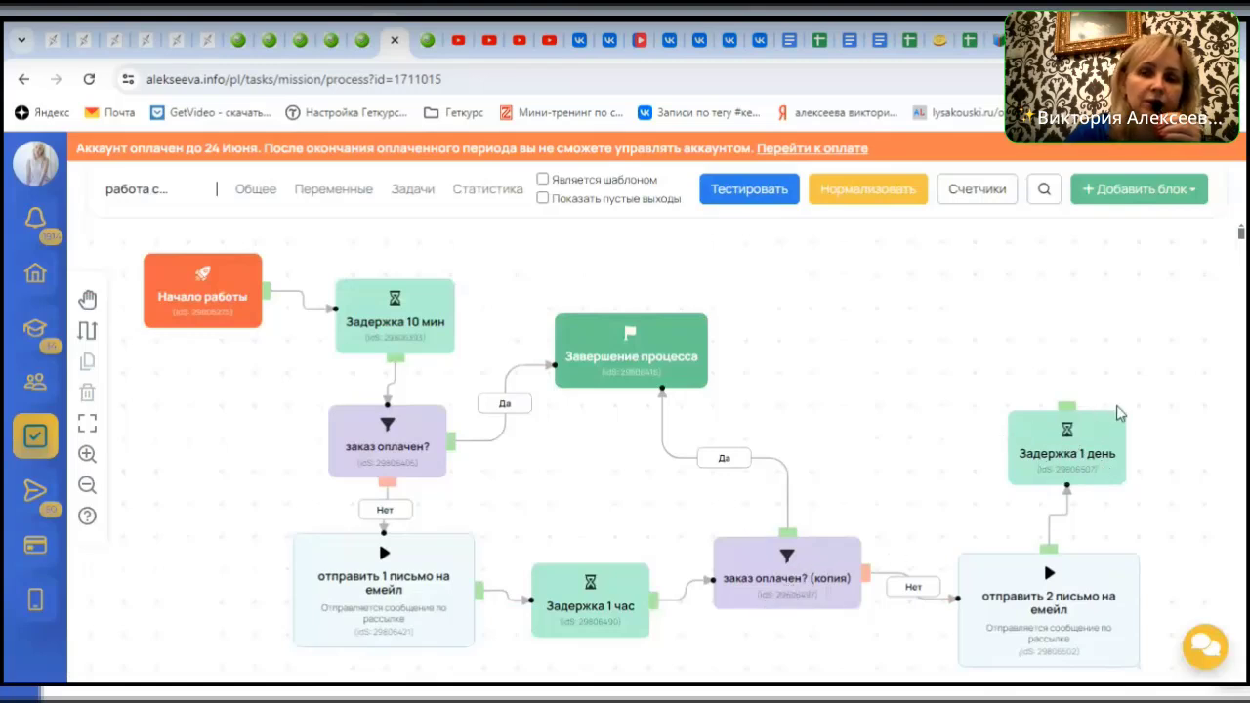
Duplicate the «заказ оплачен? (копия)» condition and place the copy above «Задержка 1 день»
click(801, 584)
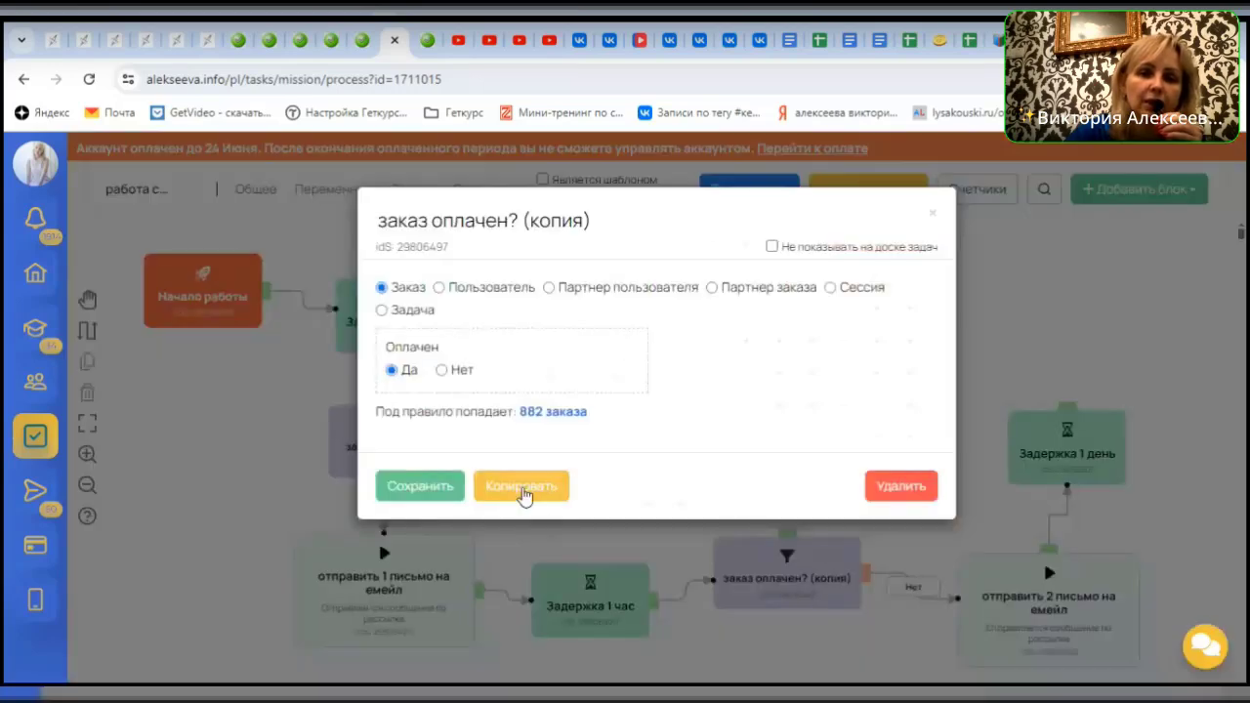
click(518, 490)
drag(833, 606, 982, 352)
Rename the new condition copy «заказ оплачен?», save it and position it closer above the one-day delay
click(982, 351)
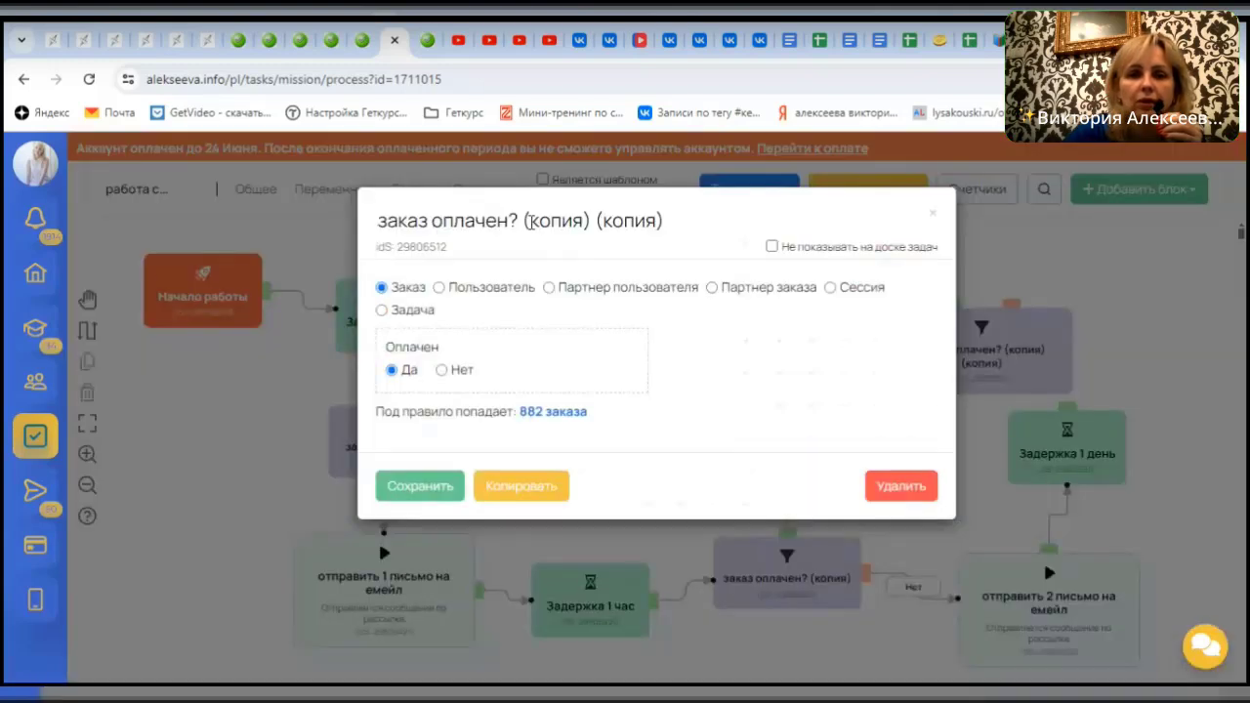
drag(524, 220, 739, 221)
key(BackSpace)
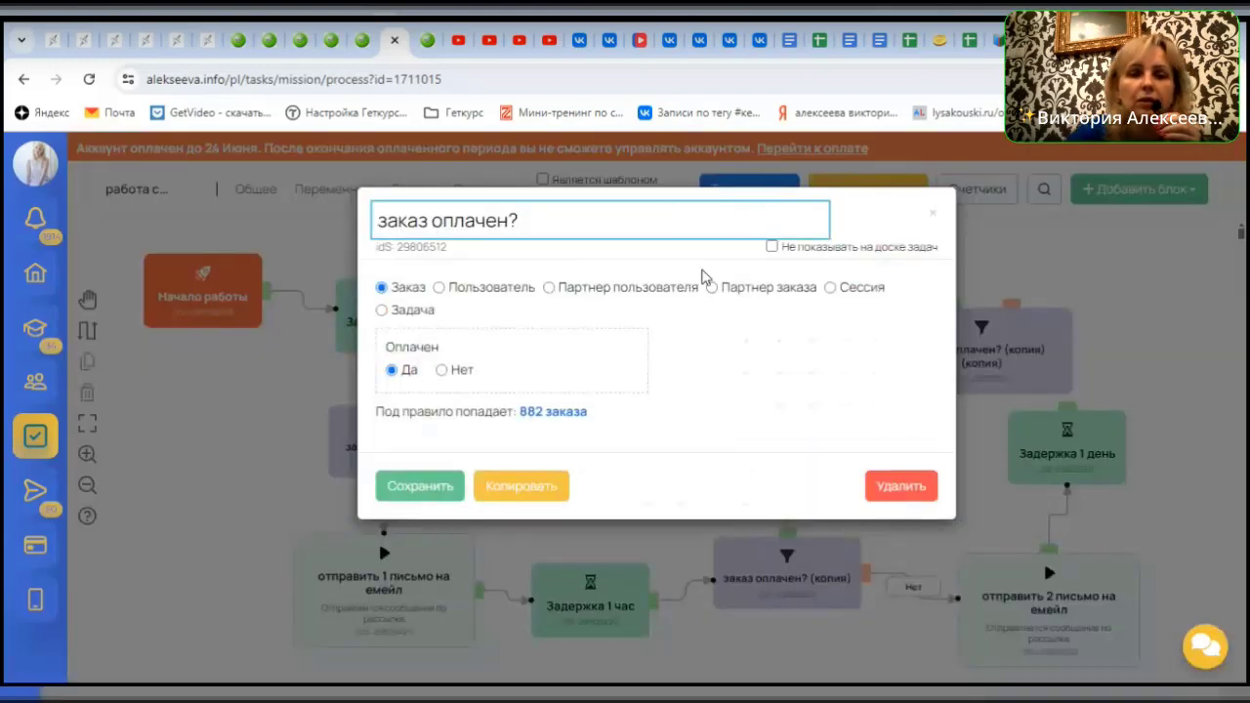
click(434, 486)
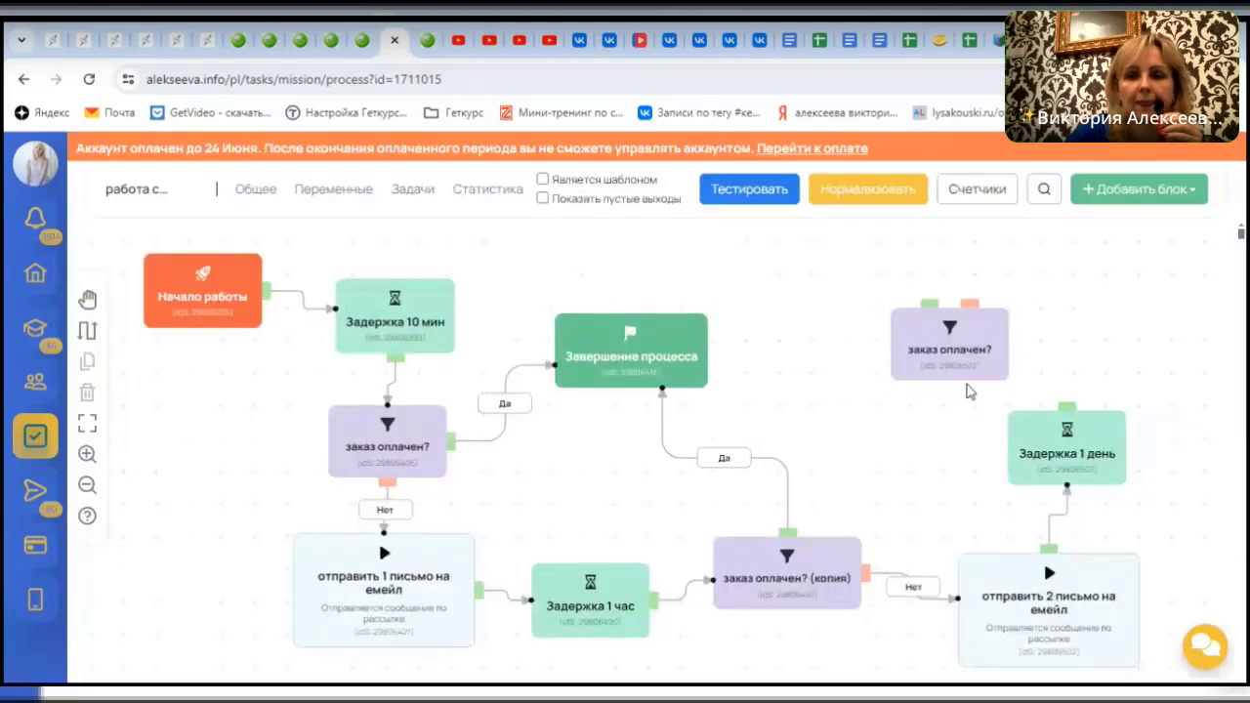
drag(965, 370, 1033, 367)
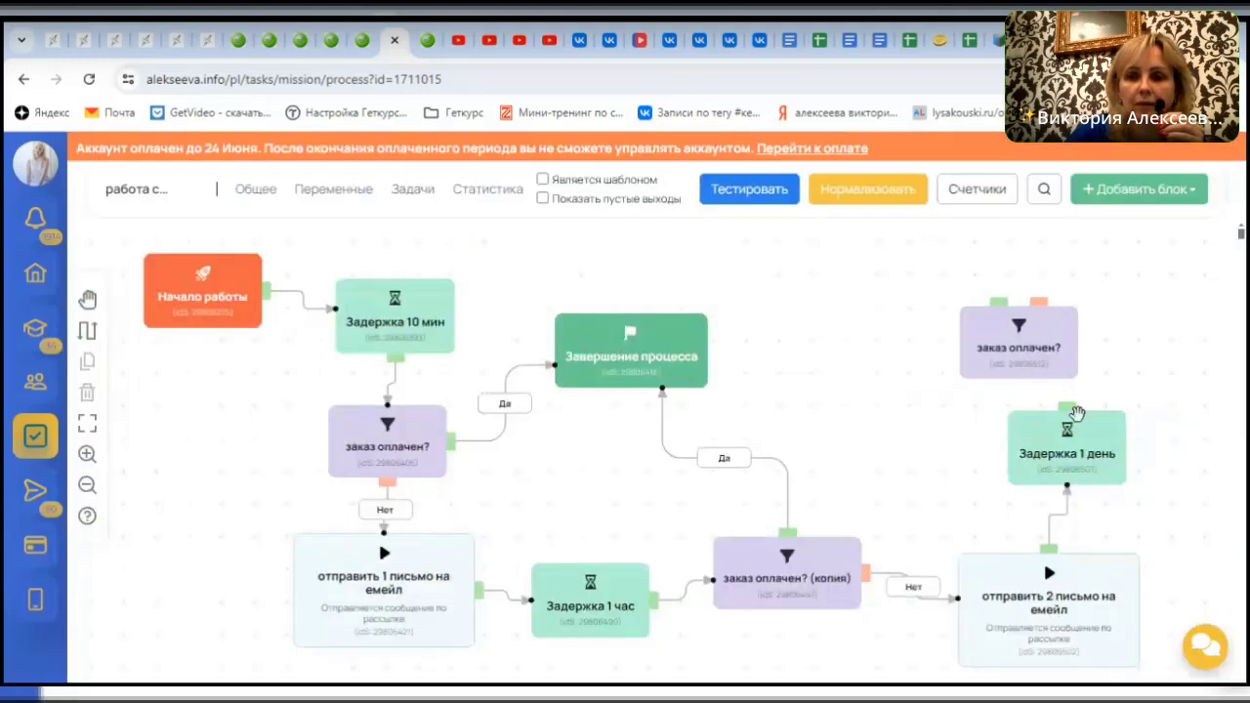
Connect «Задержка 1 день» to the new condition and its «Да» output to «Завершение процесса», and move the condition closer to the end block
drag(1057, 398, 1049, 352)
drag(992, 303, 657, 361)
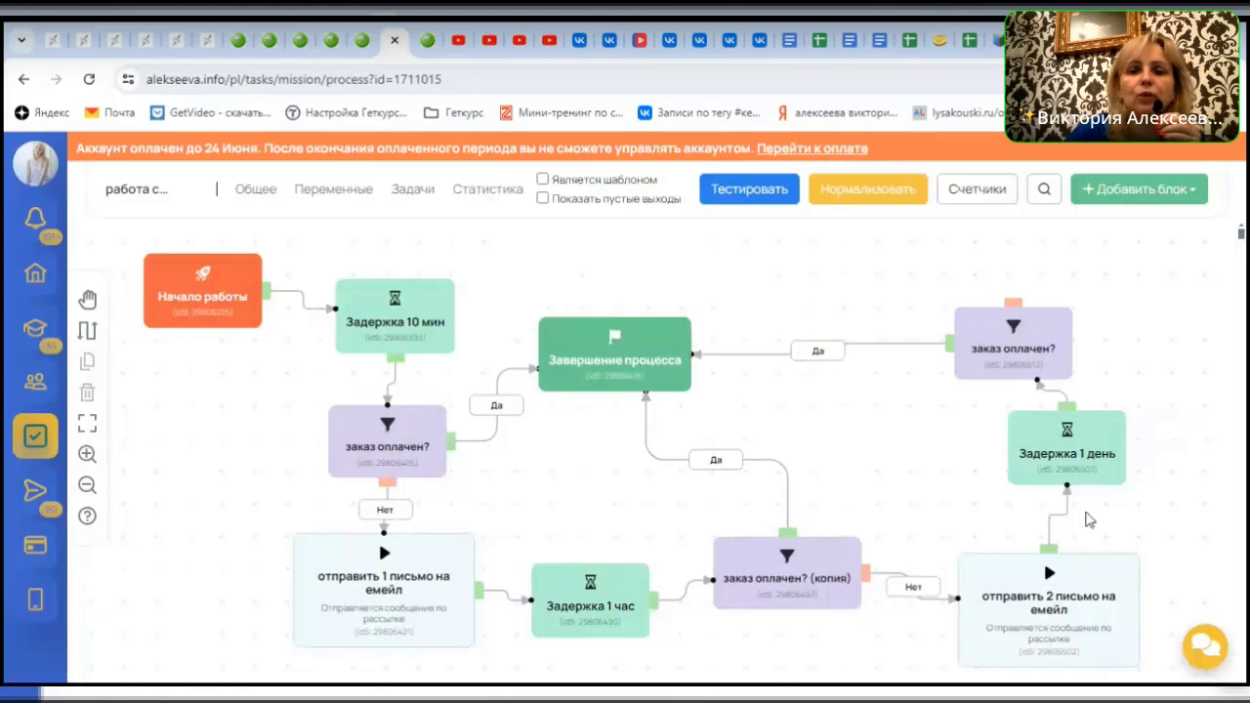
drag(1032, 342, 911, 378)
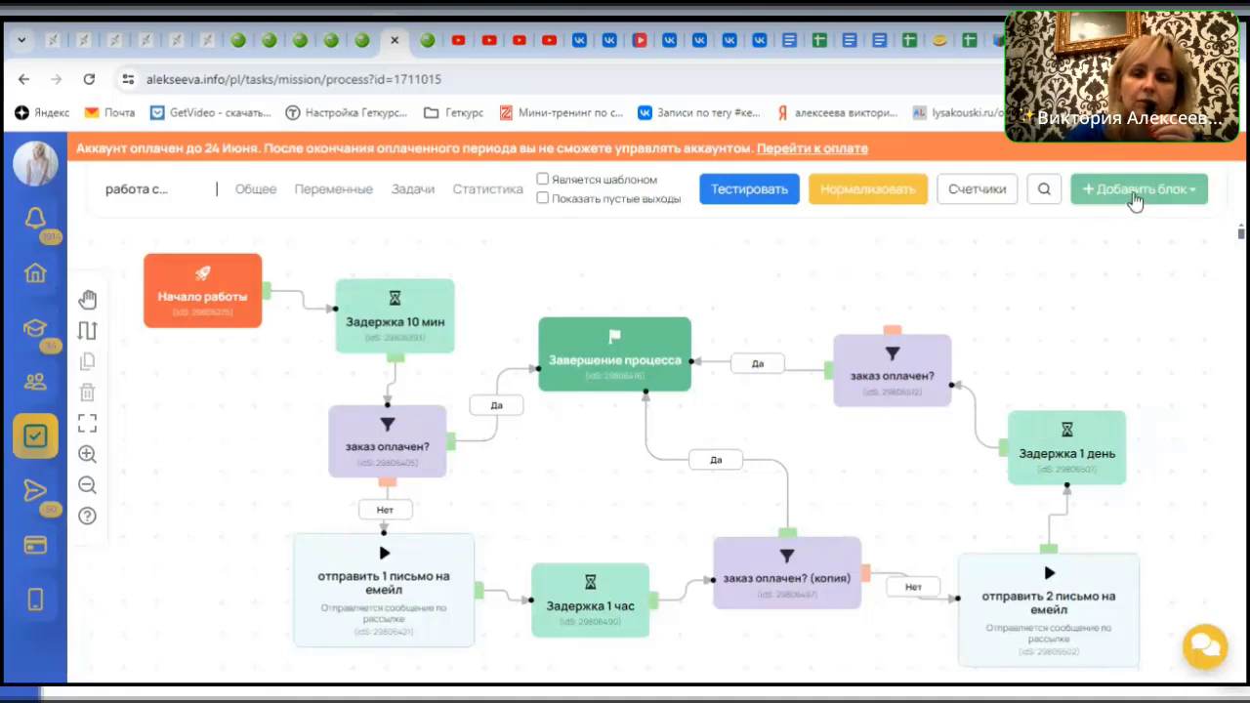
click(1135, 196)
click(1040, 273)
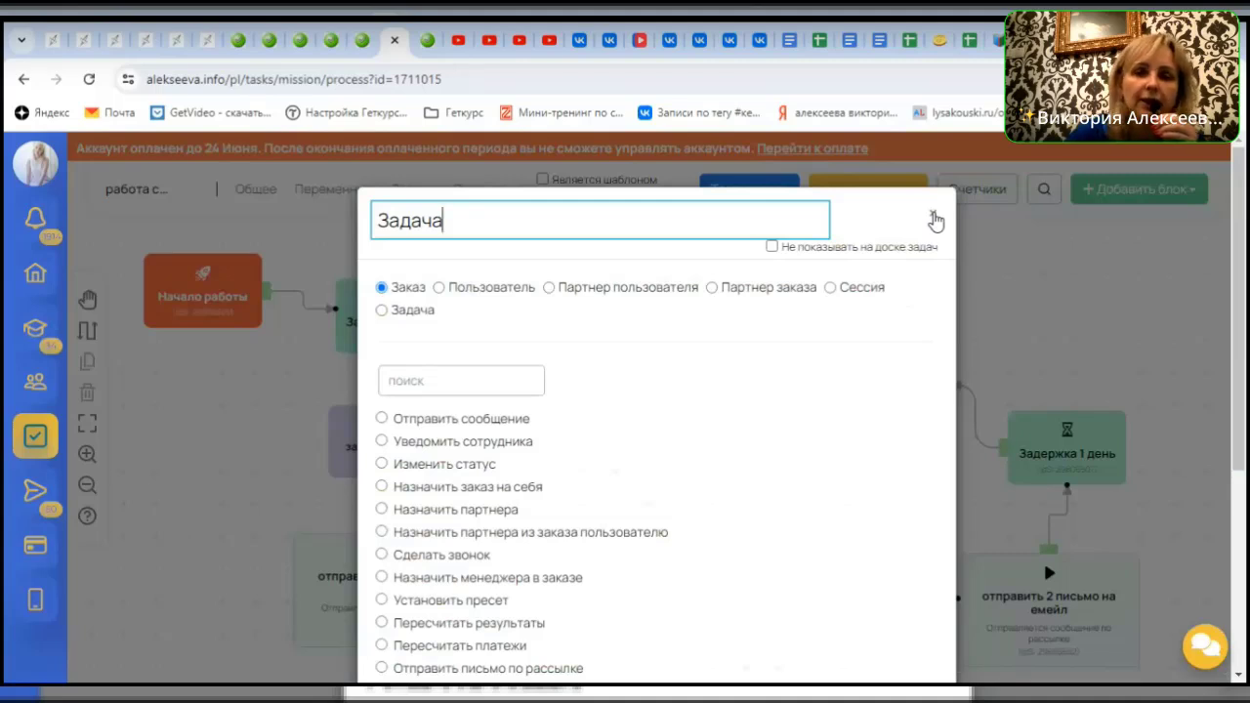
click(935, 219)
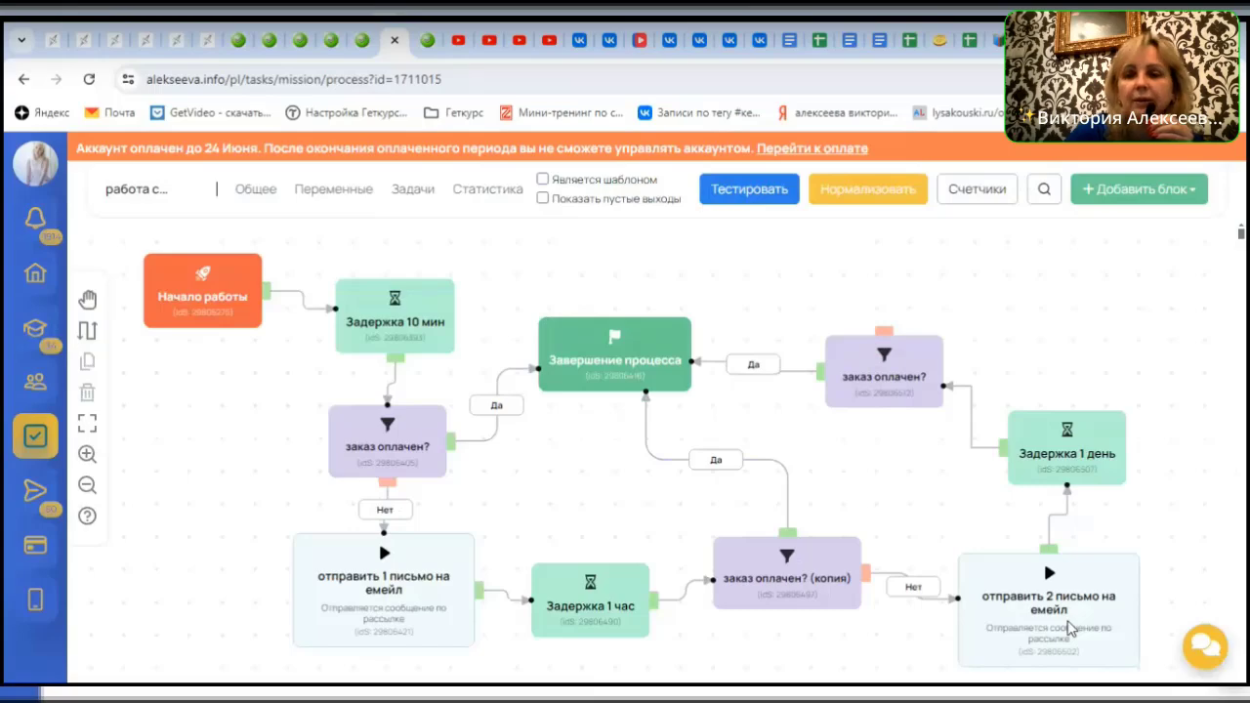
Duplicate the «отправить 2 письмо на емейл» block and place the copy above «Задержка 1 день»
click(1070, 628)
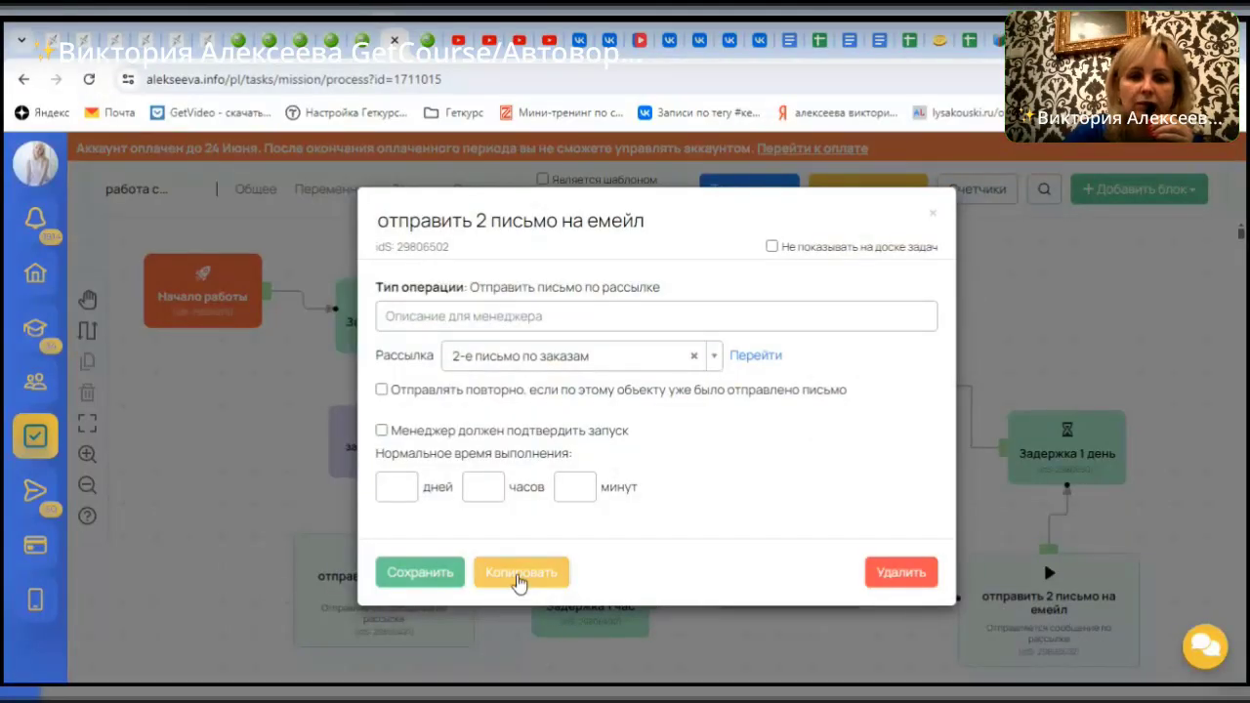
click(519, 574)
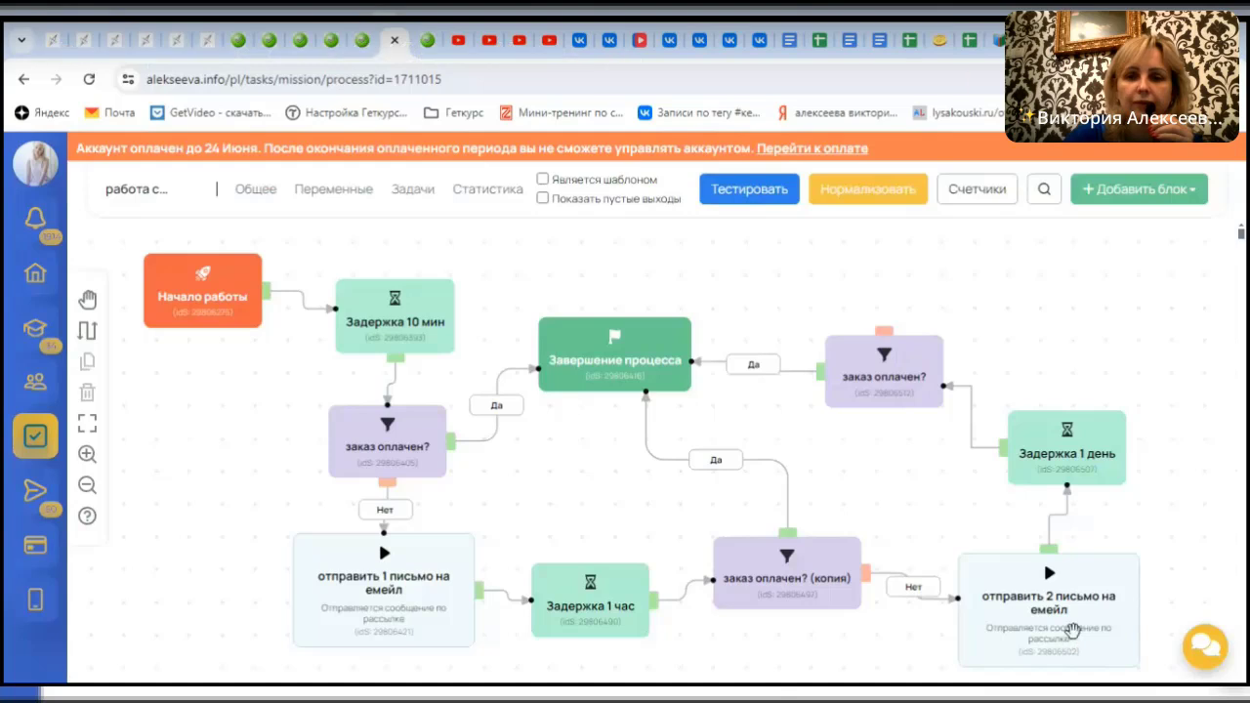
drag(1041, 550, 1067, 322)
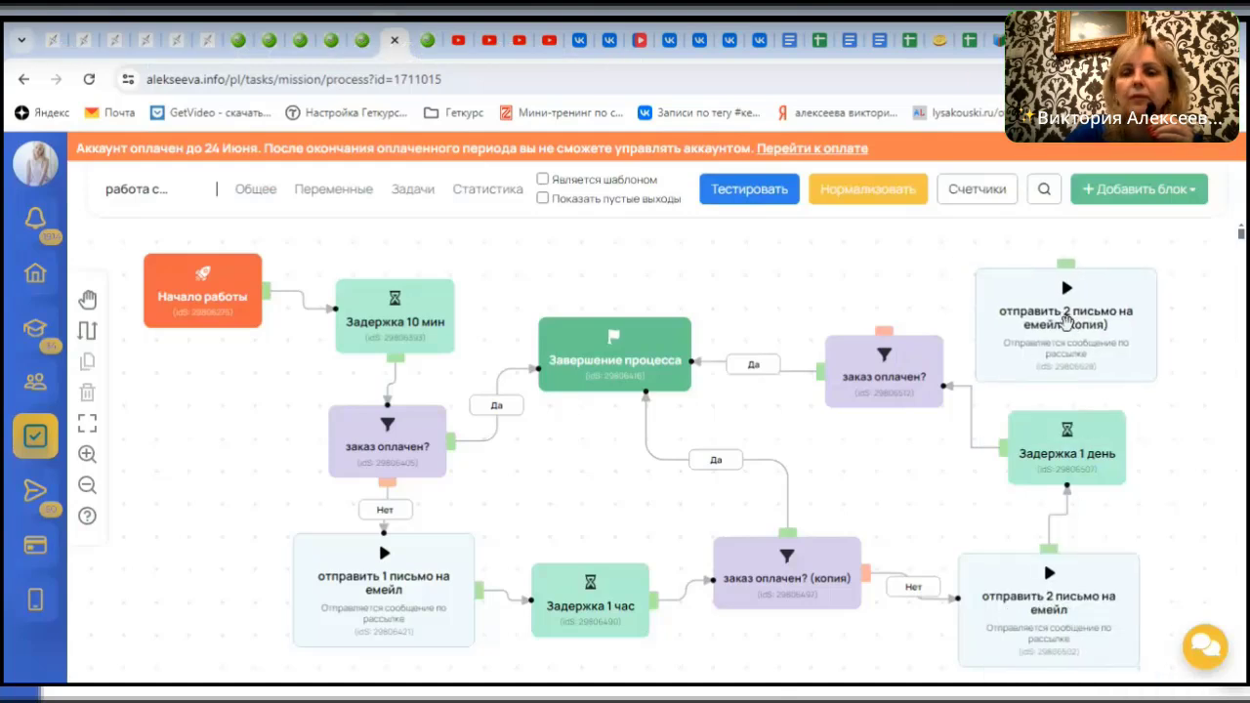
Rename the copied email block «отправить 3 письмо на емейл»
click(1067, 322)
double_click(492, 221)
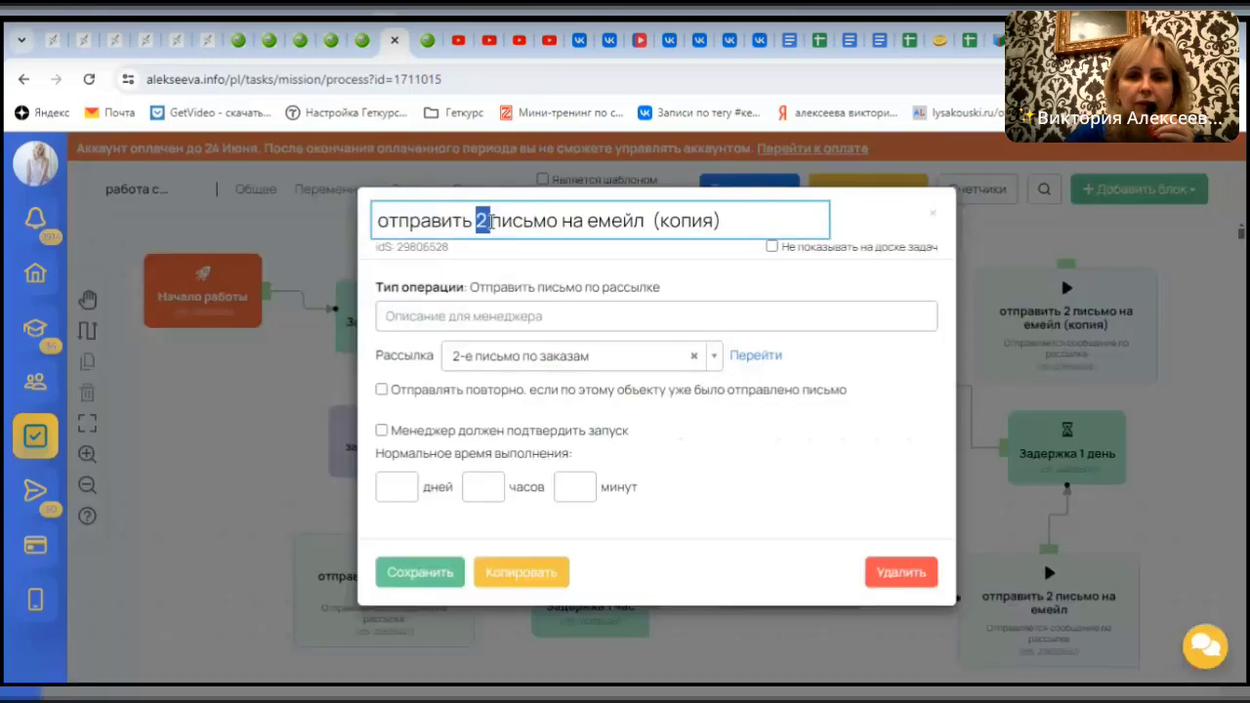
text(3)
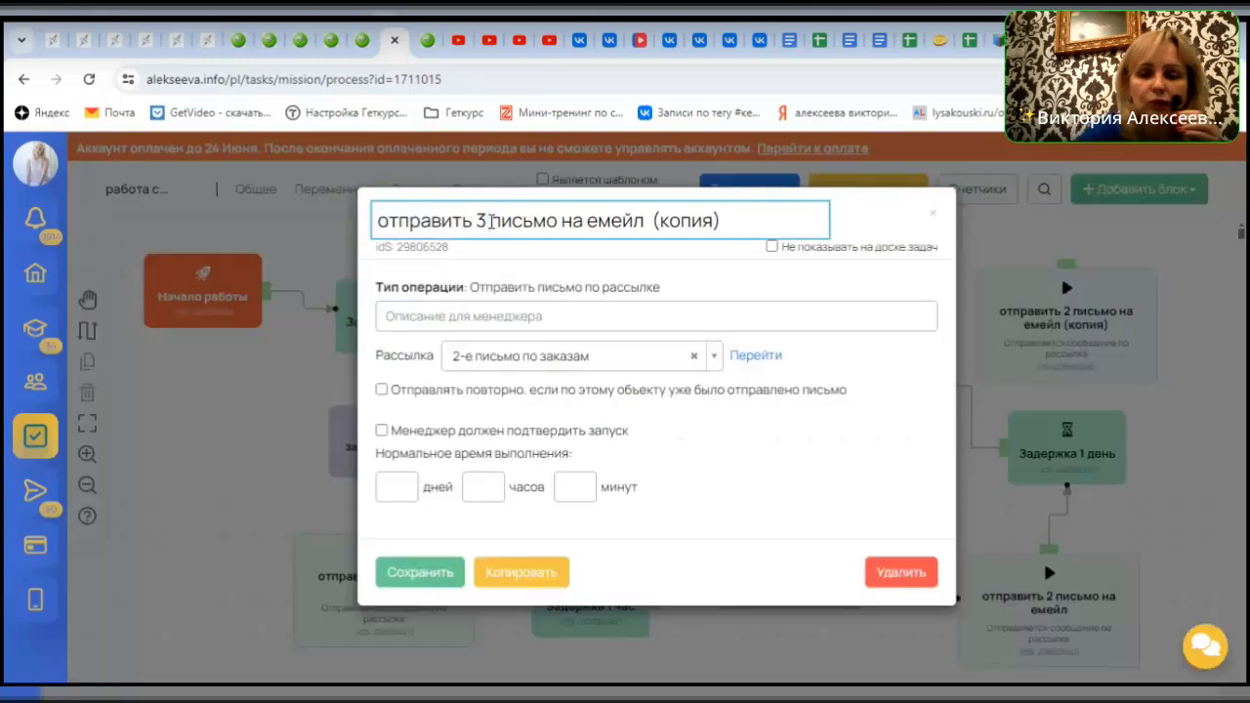
drag(652, 221, 757, 220)
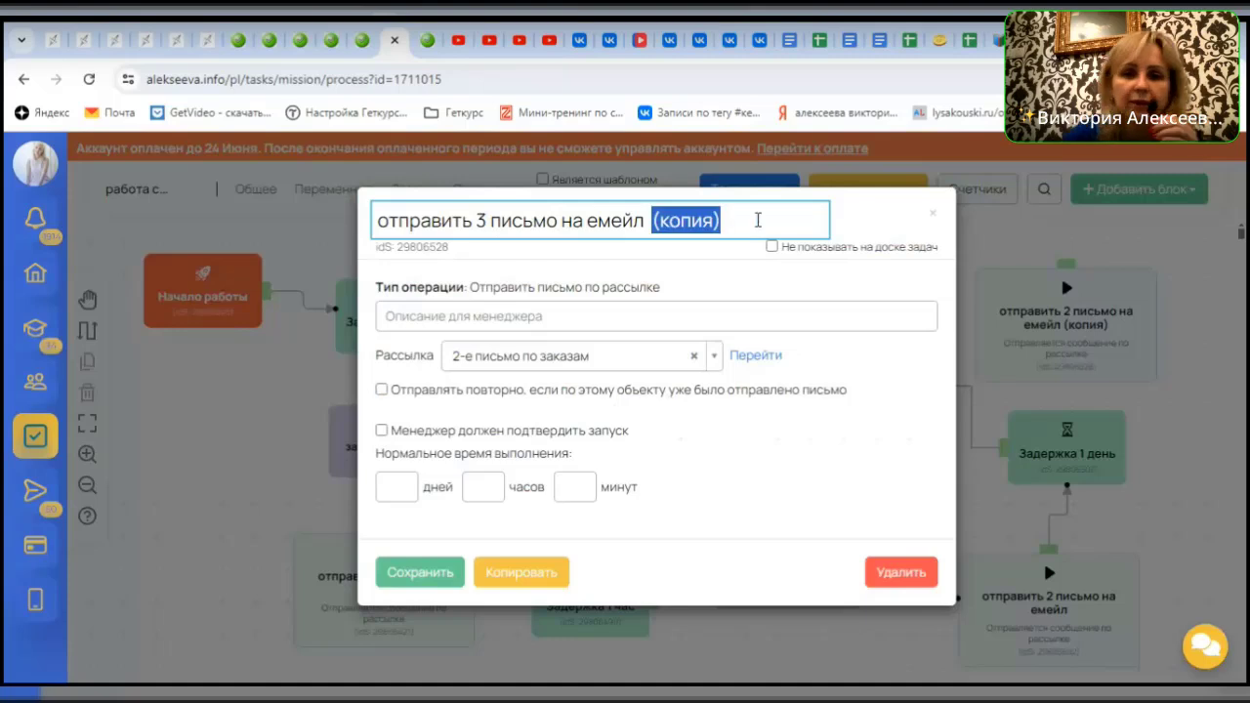
key(BackSpace)
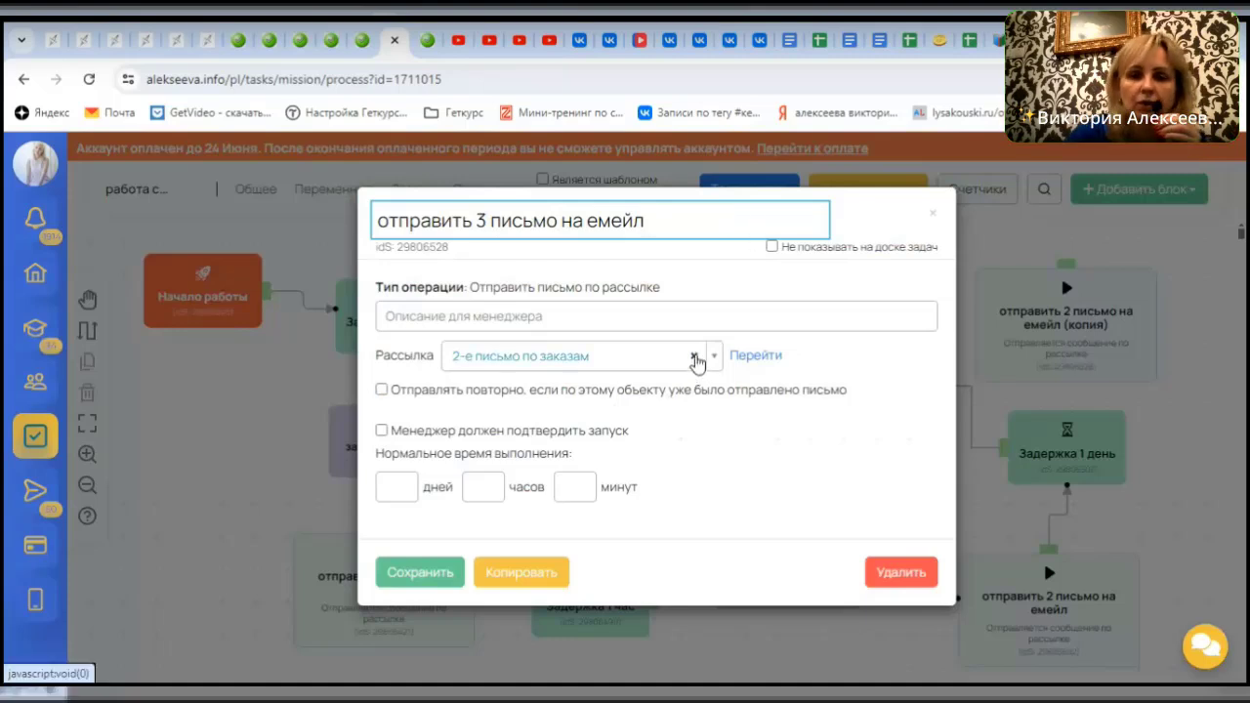
Replace the third email block's mailing with «3-е письмо по заказам» and save the block
click(697, 360)
click(714, 360)
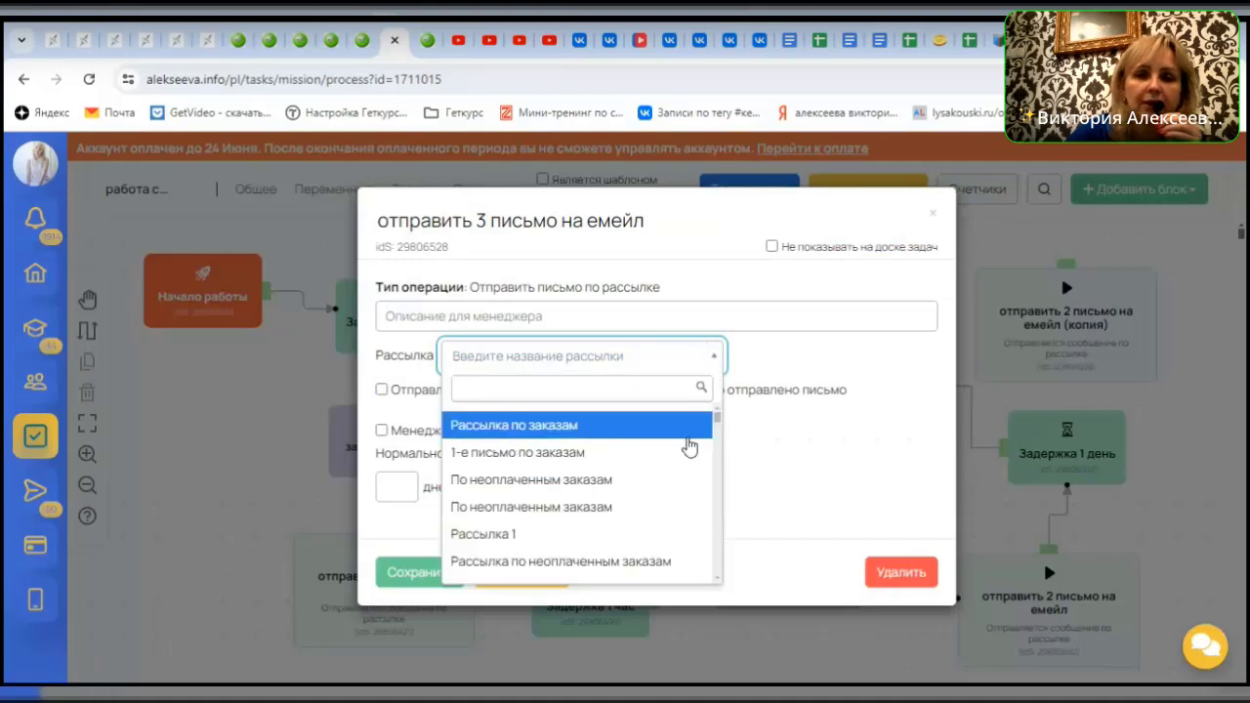
scroll(690, 446, down, 5)
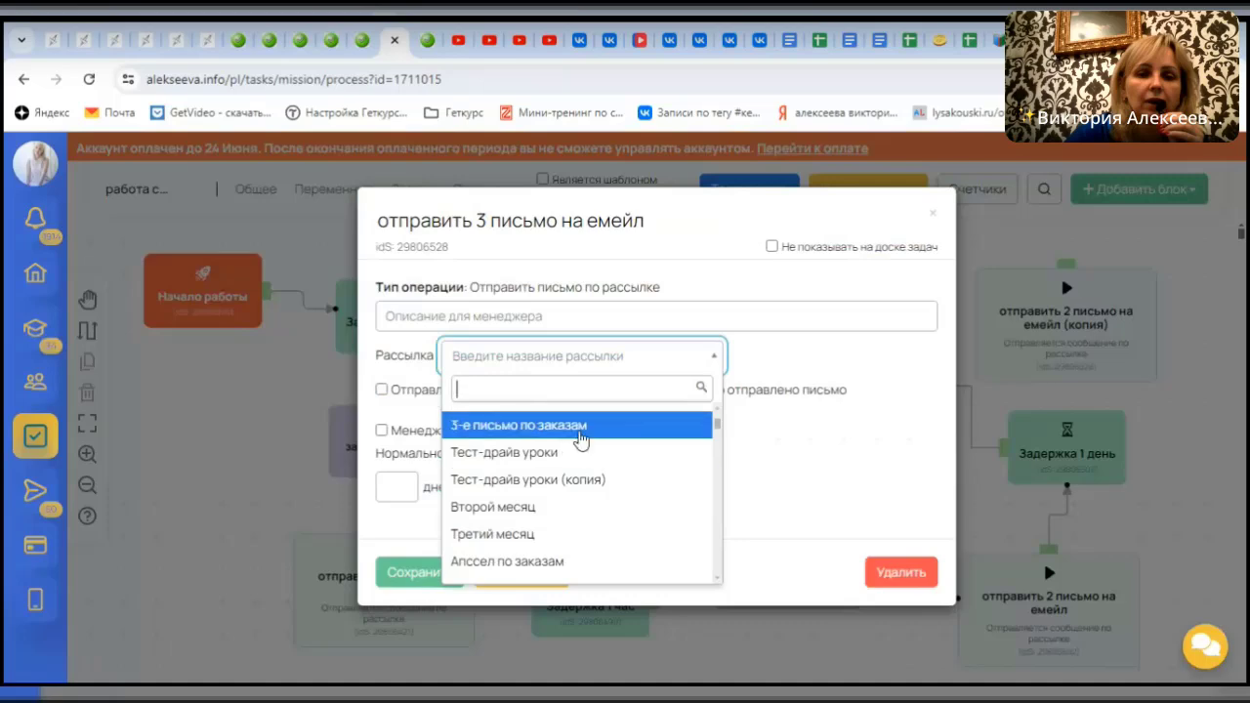
click(691, 437)
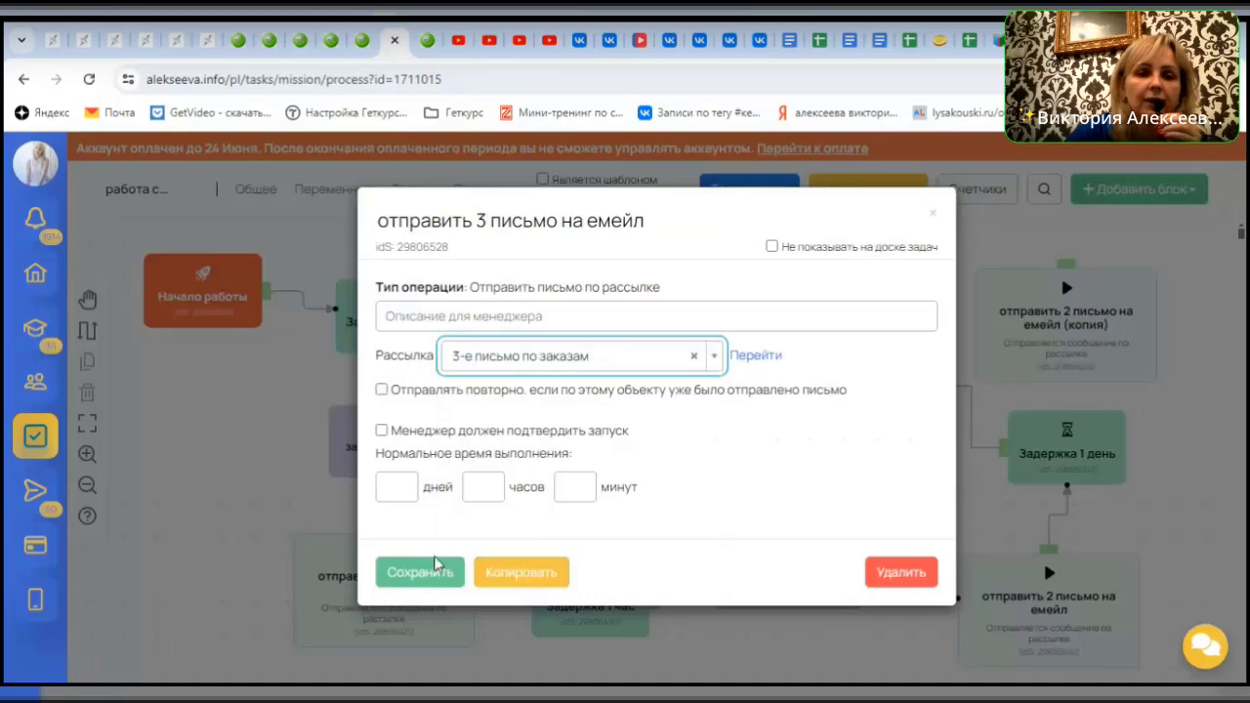
click(424, 579)
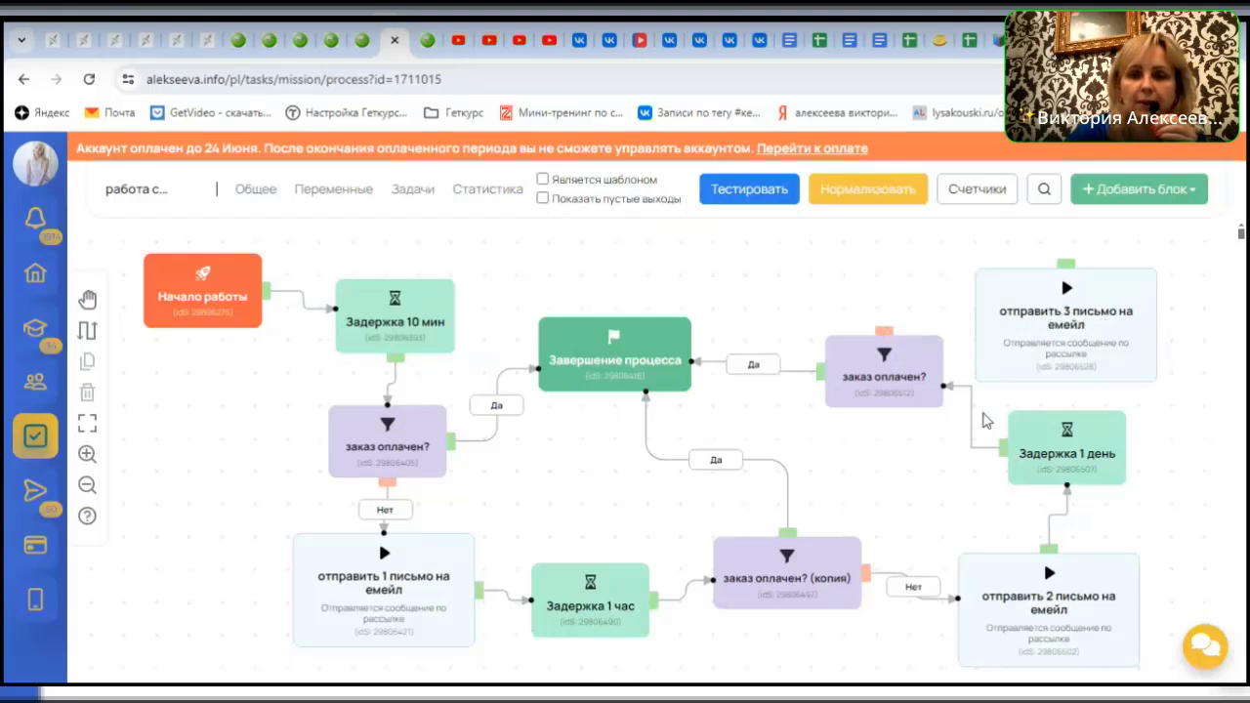
Connect the «Нет» output of the condition after «Задержка 1 день» to the third email block and shift that block slightly up
click(87, 298)
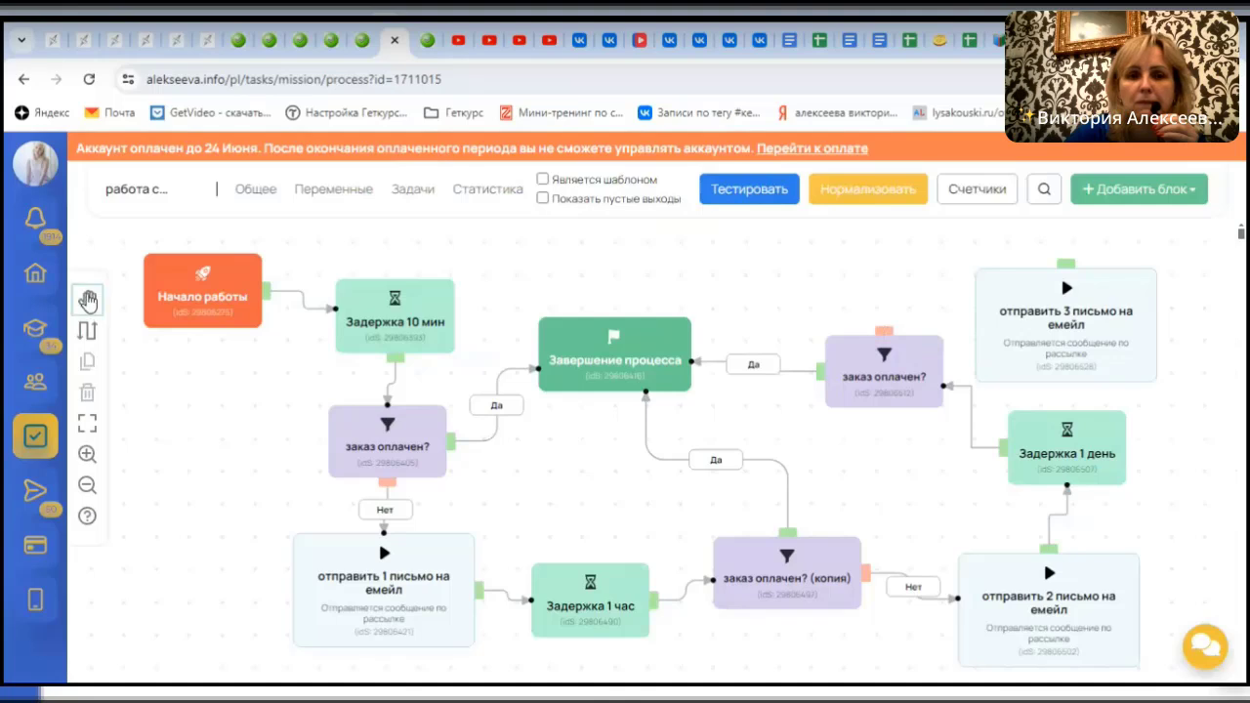
drag(294, 391, 232, 483)
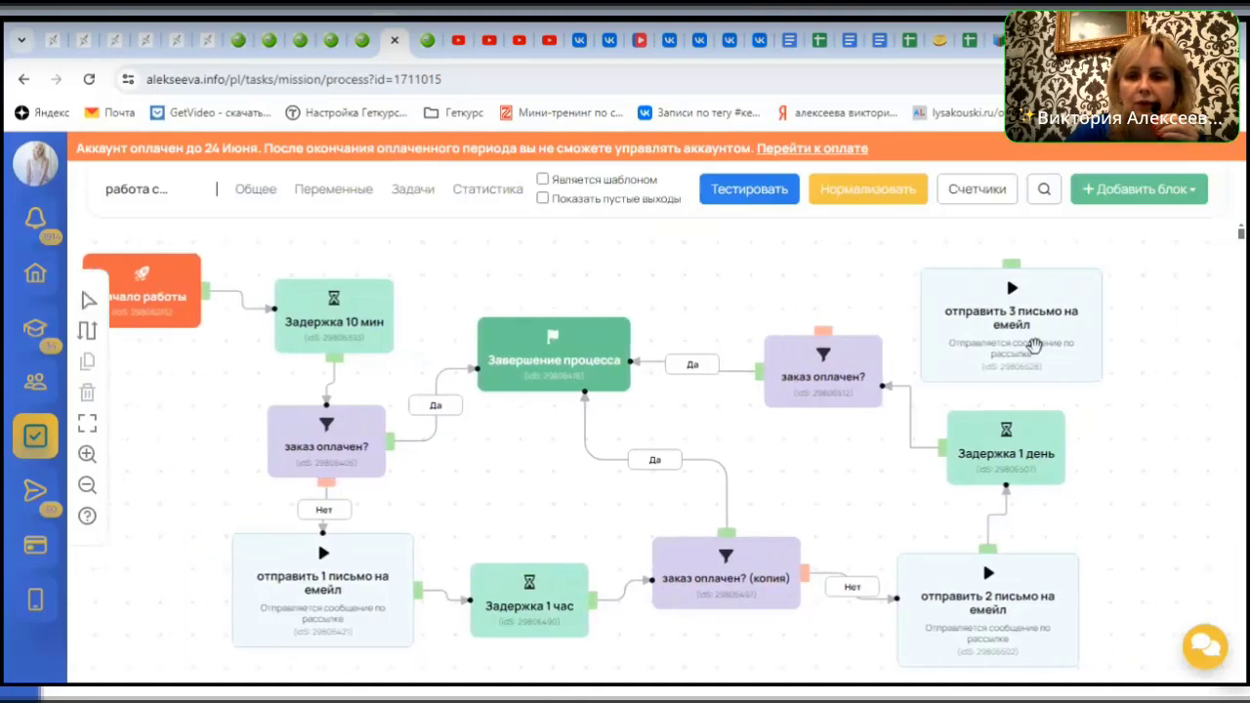
click(1034, 328)
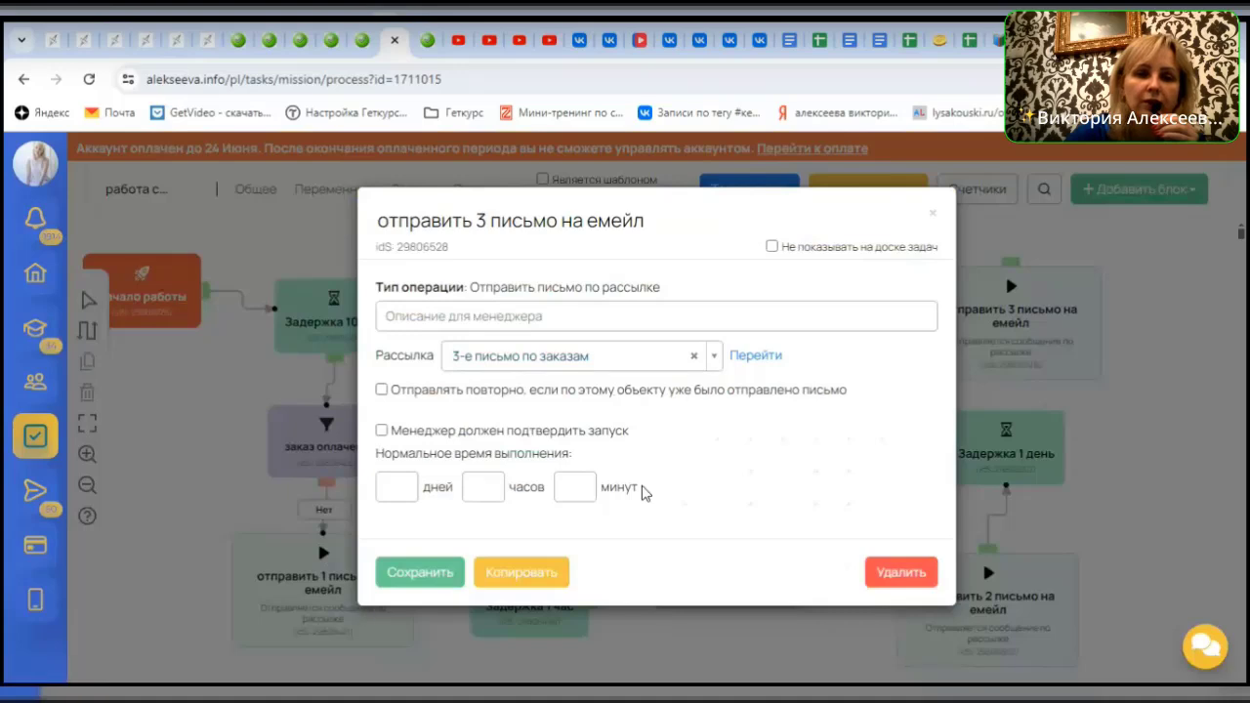
click(406, 573)
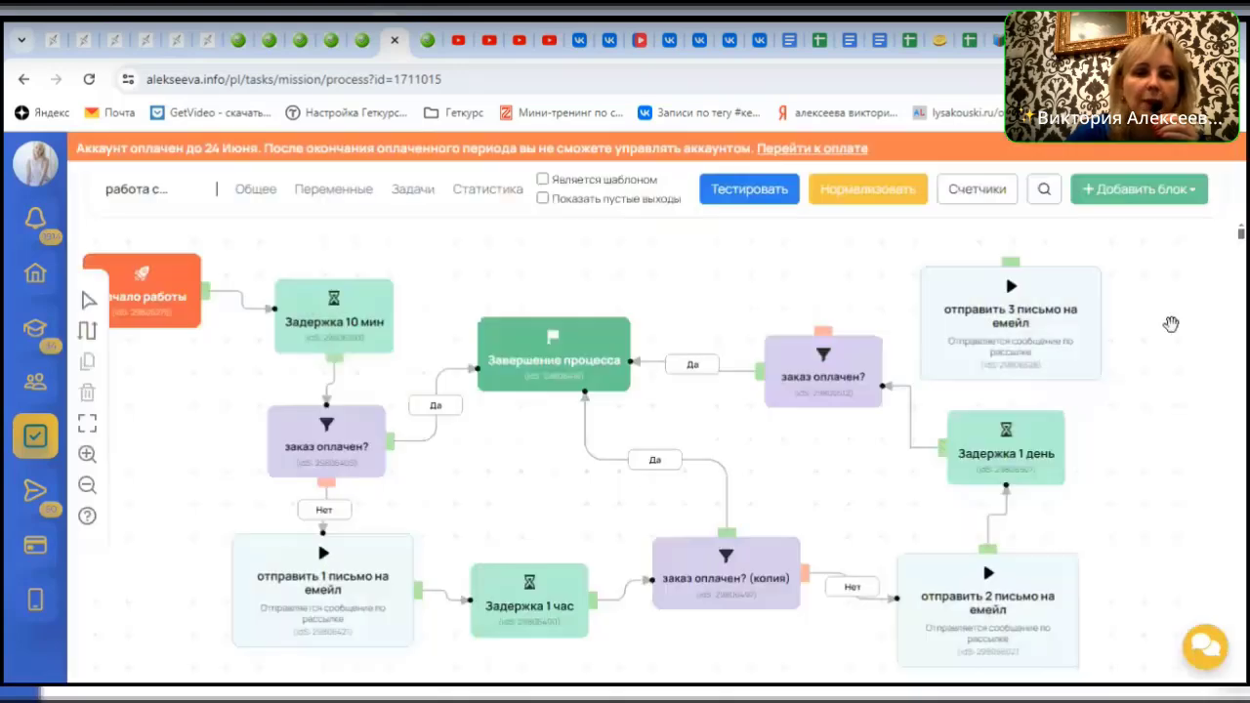
drag(823, 332, 1004, 344)
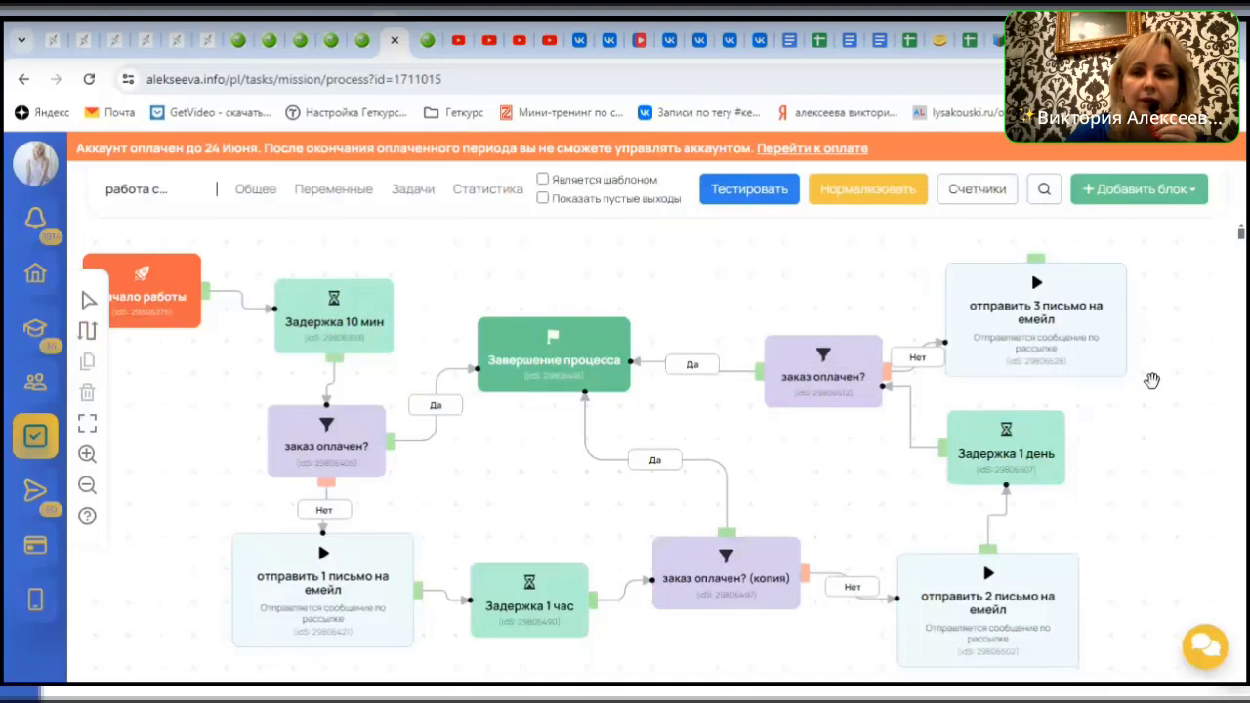
scroll(693, 511, right, 3)
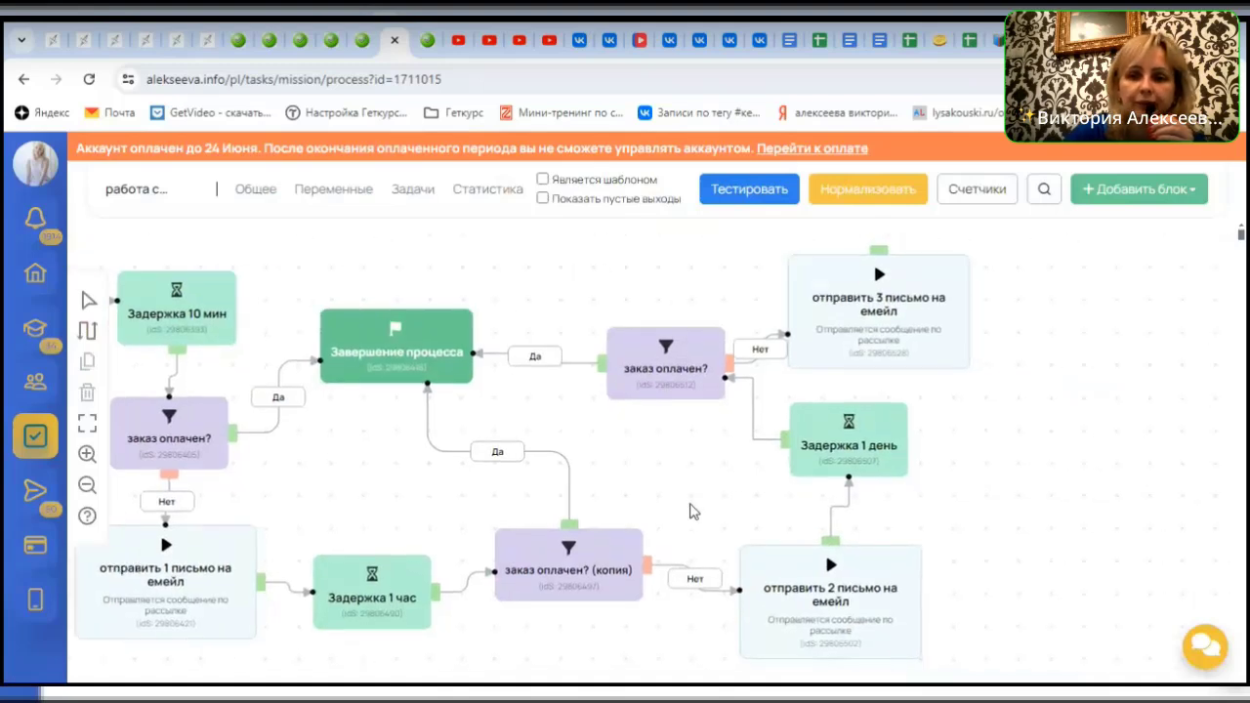
drag(857, 299, 863, 291)
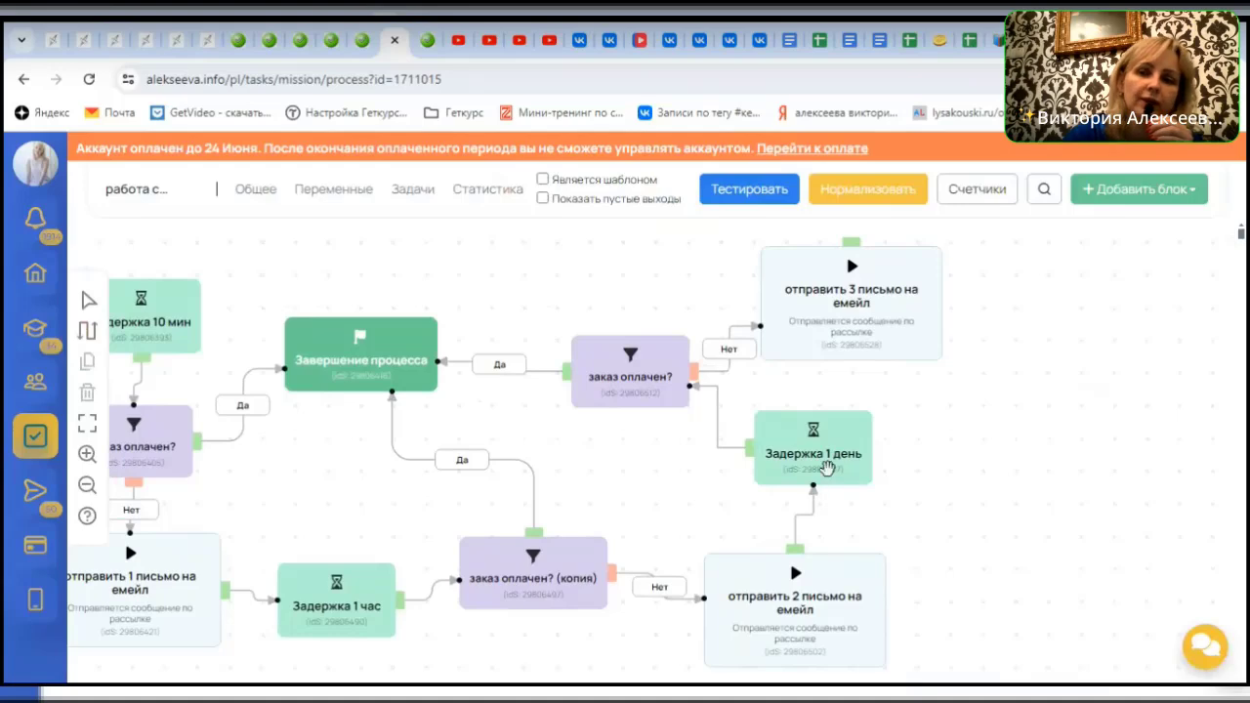
Duplicate the «Задержка 1 день» block and place the copy beside the third email block
click(825, 453)
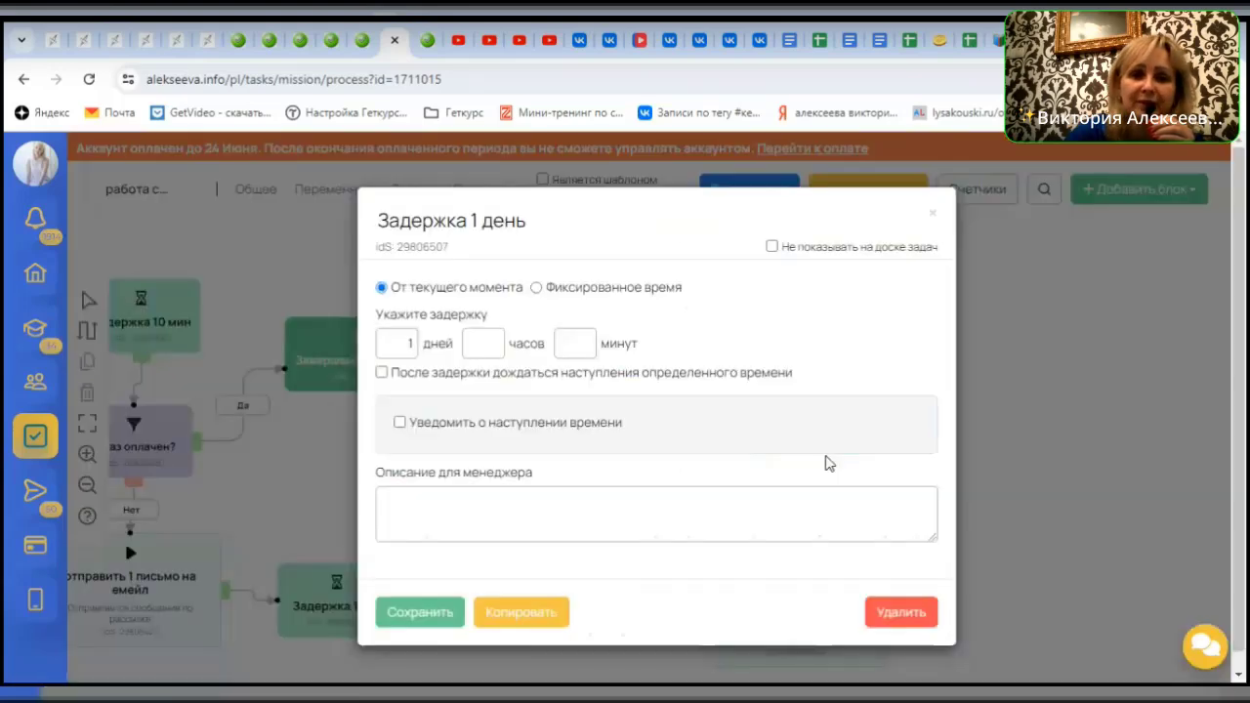
click(533, 625)
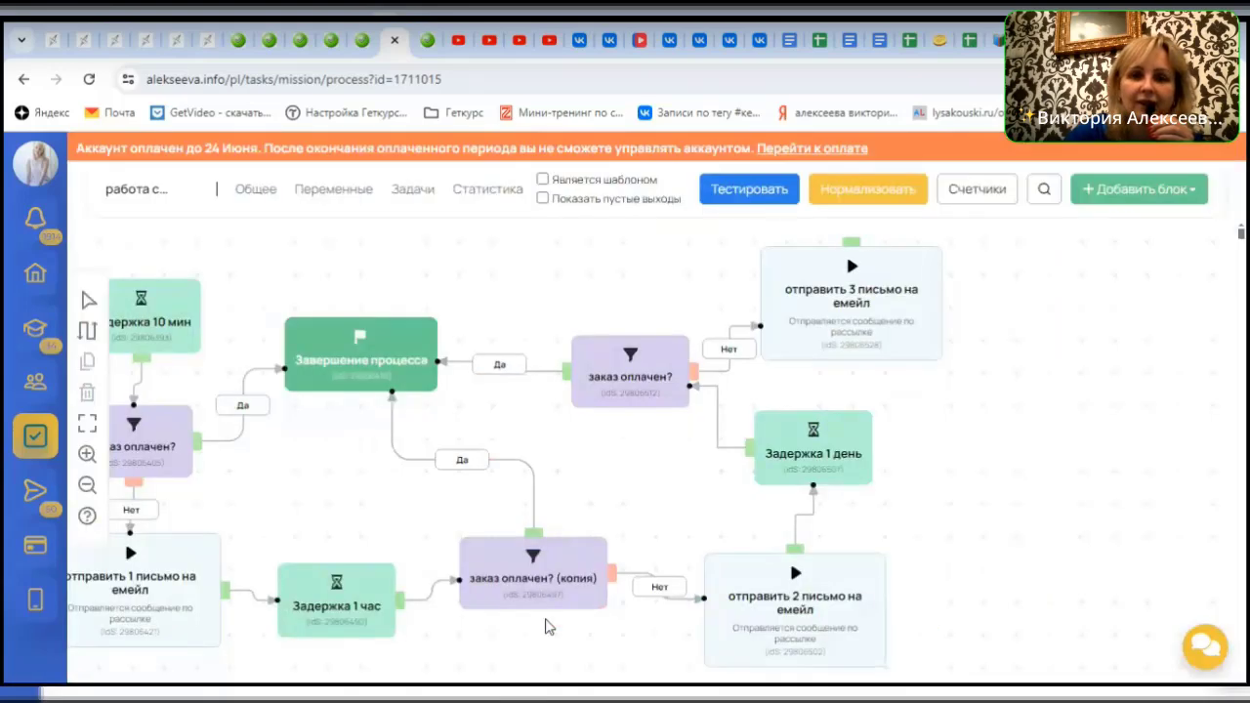
drag(869, 477, 1060, 355)
Rename the copied delay «Задержка 1 день», save it and connect the third email block's output to it
click(1061, 356)
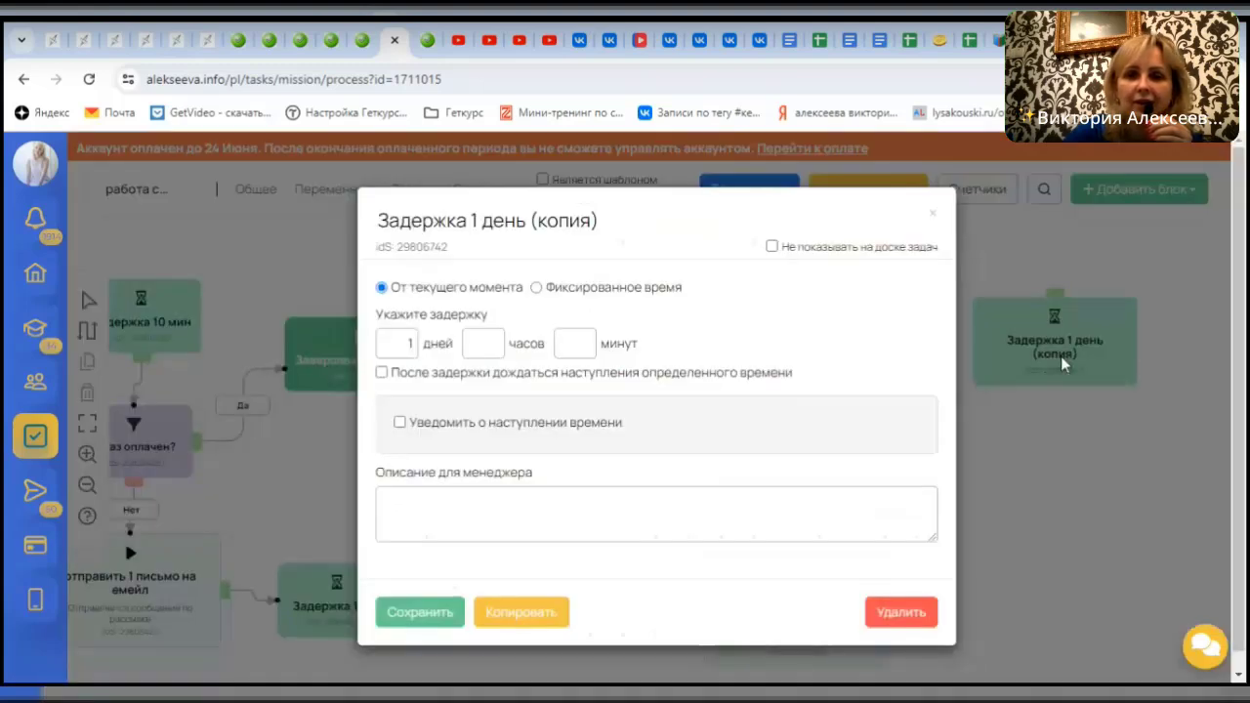
drag(531, 221, 650, 231)
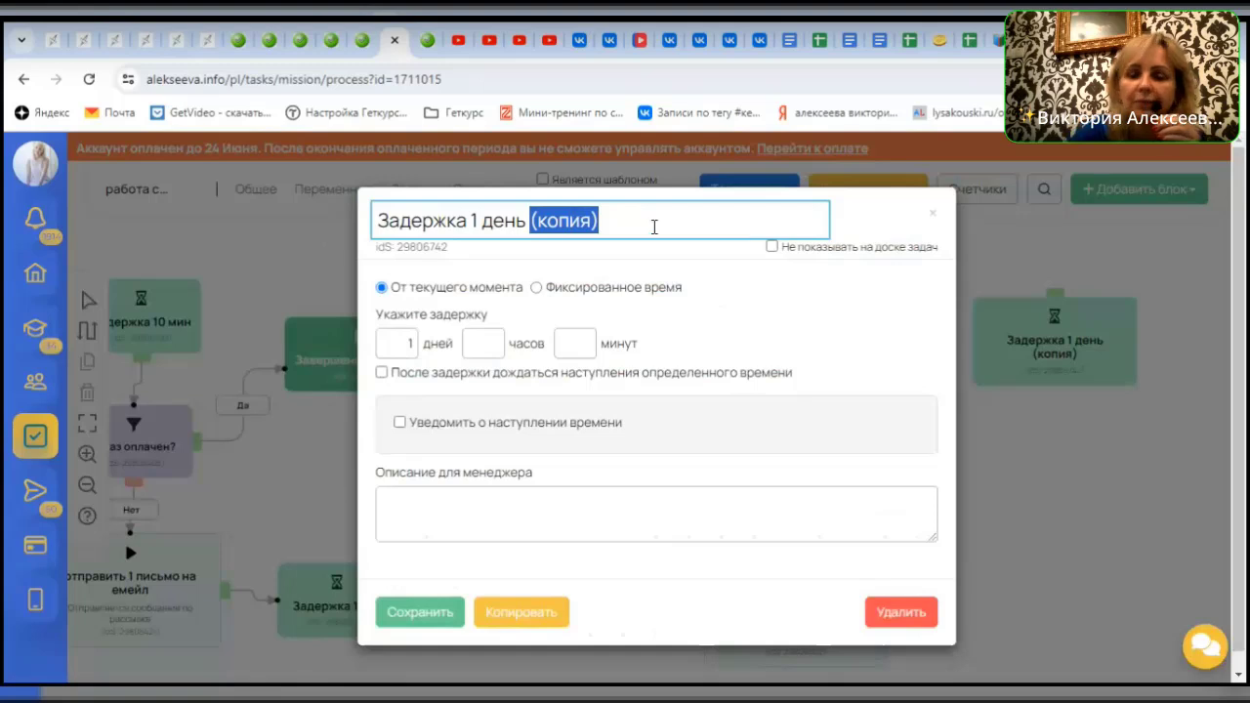
key(BackSpace)
click(415, 612)
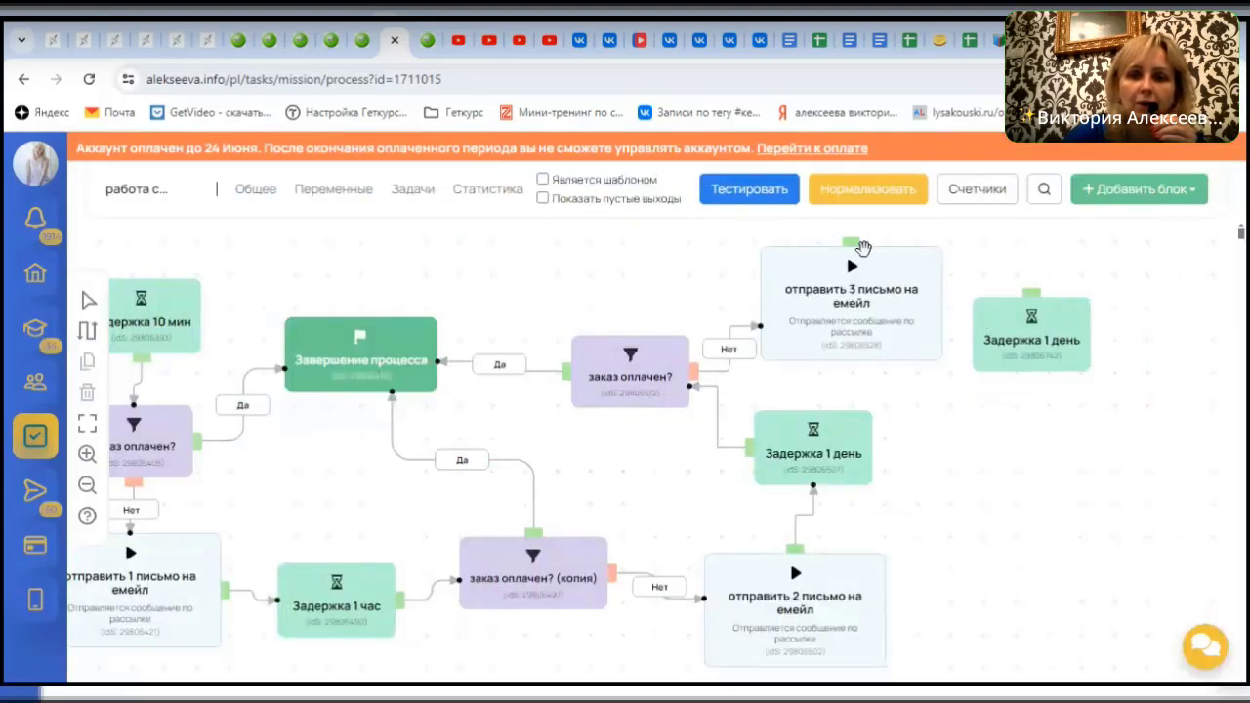
drag(852, 246, 1031, 334)
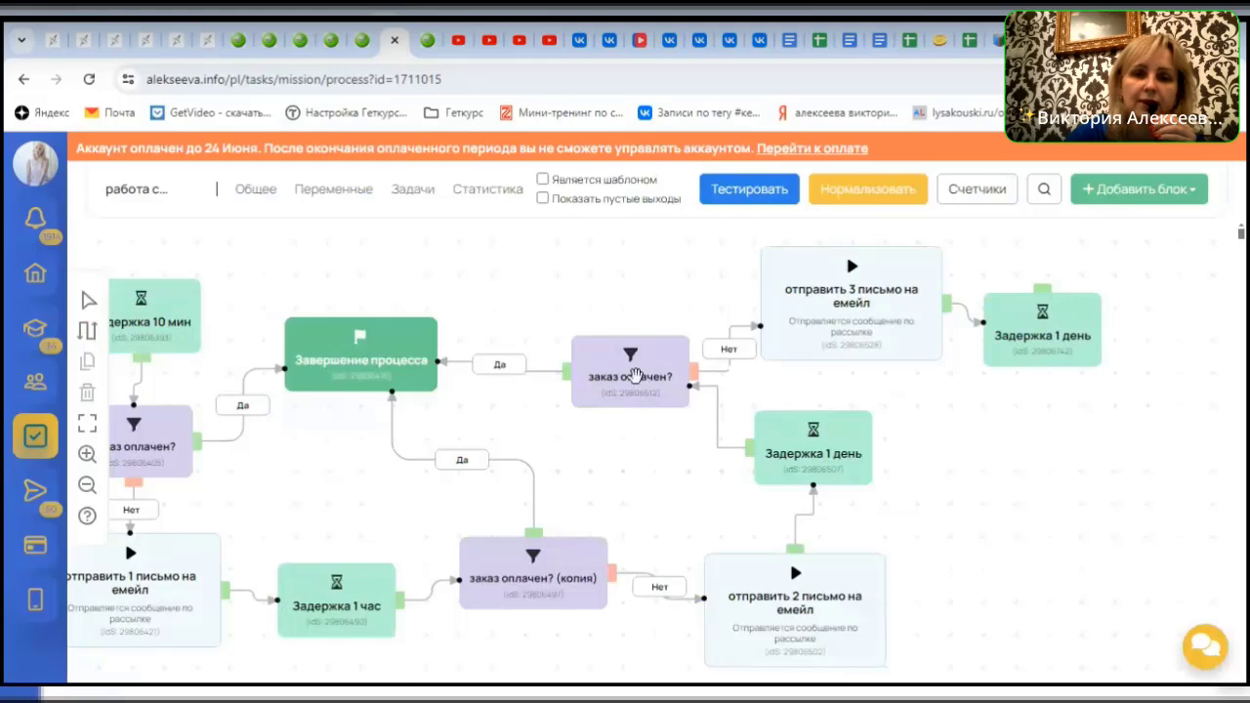
Duplicate the «заказ оплачен?» condition connected to the third email block and place the copy below the newest «Задержка 1 день» block
click(637, 377)
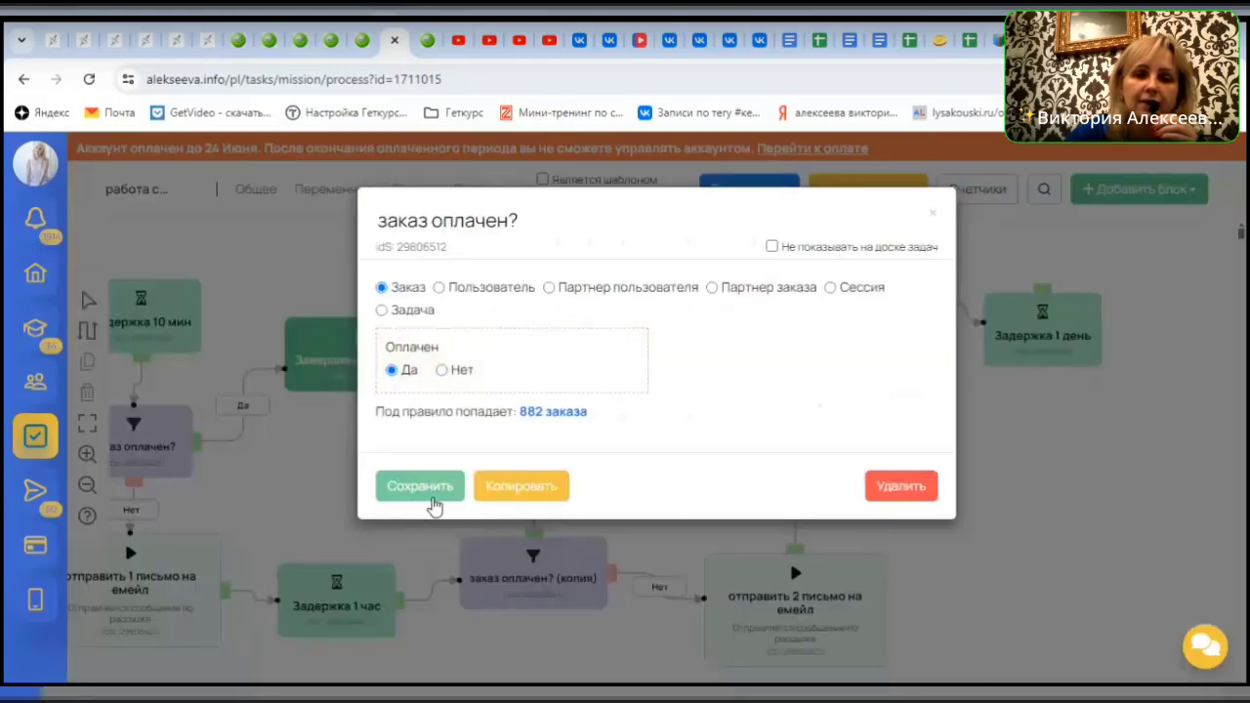
click(511, 487)
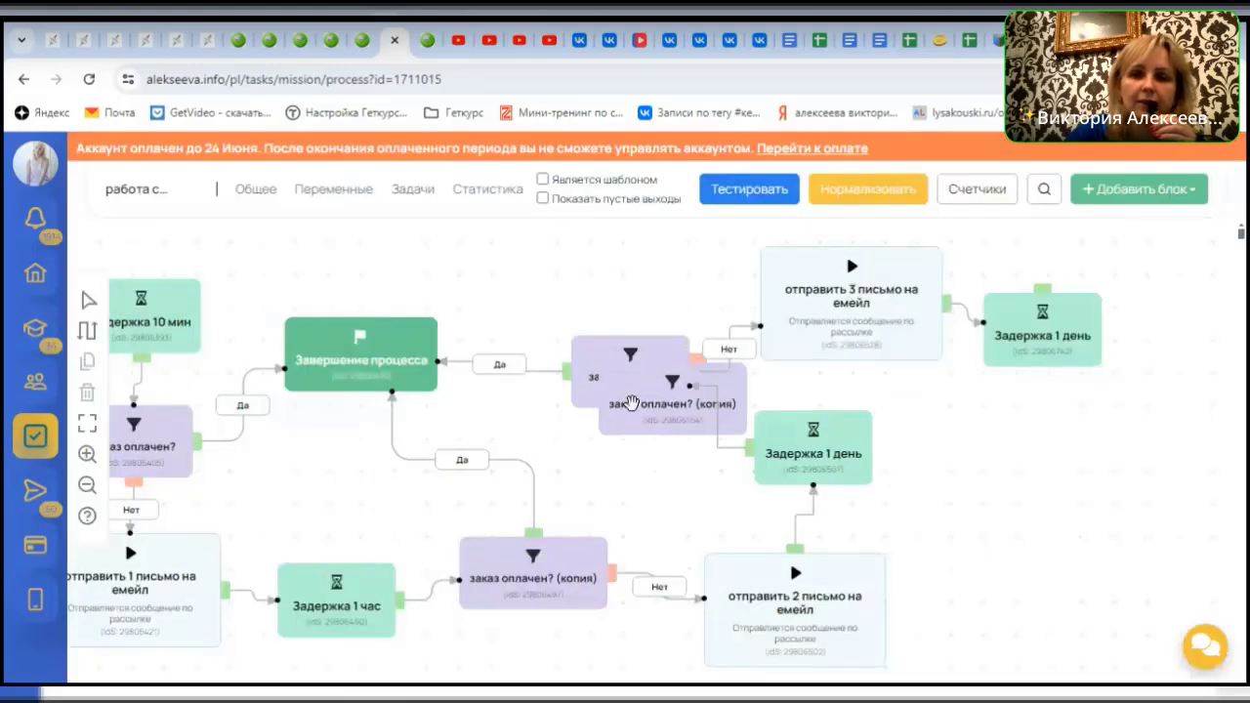
drag(653, 414, 1033, 469)
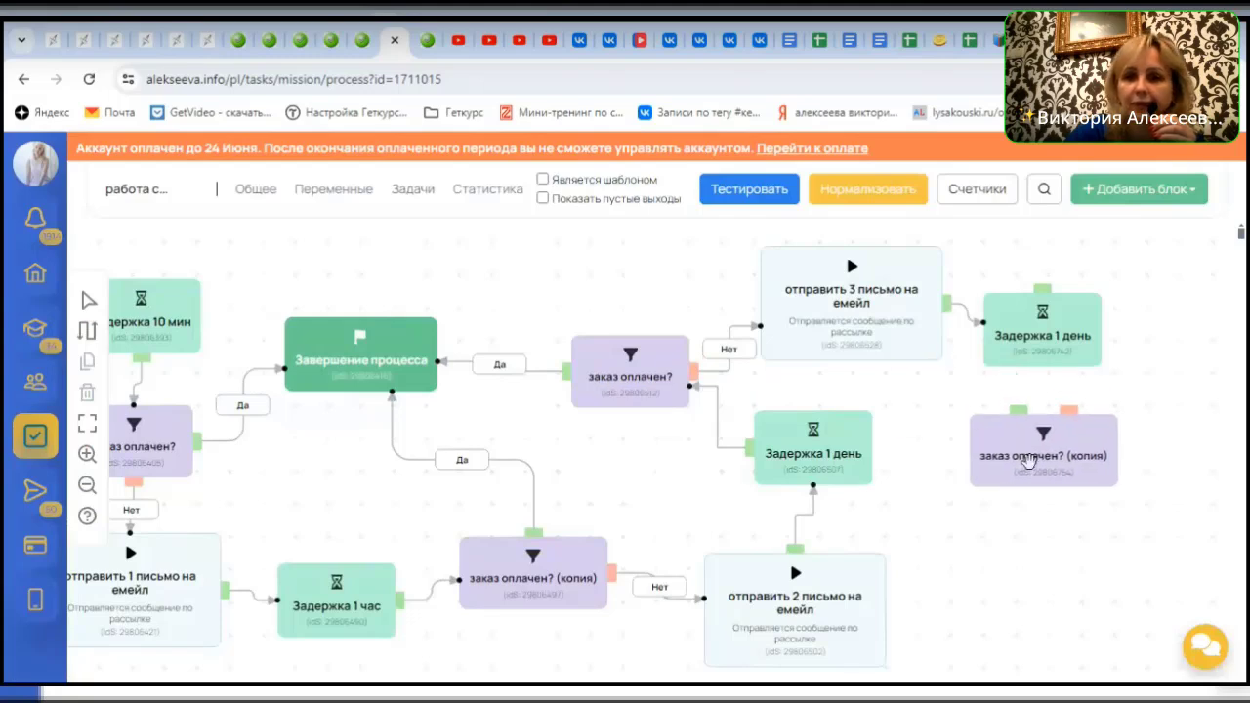
Rename the copied condition «заказ оплачен?», save it, and connect the «Задержка 1 день» block above to it
click(1031, 466)
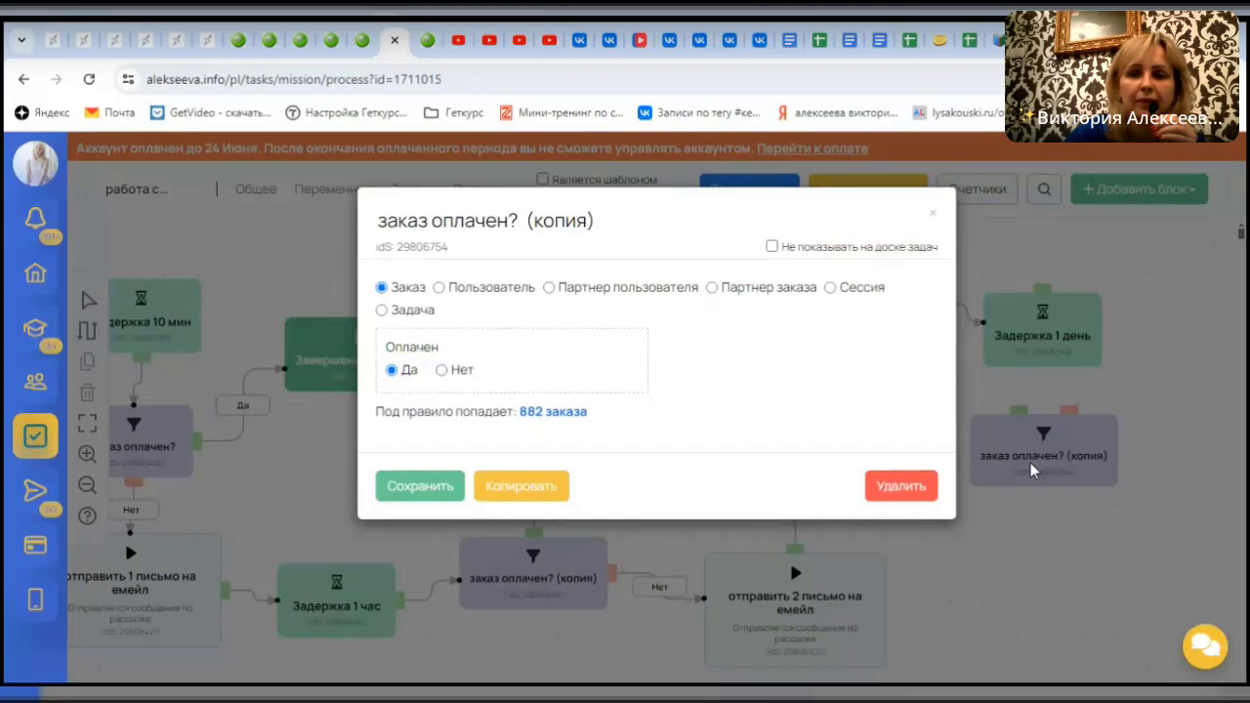
drag(529, 221, 631, 230)
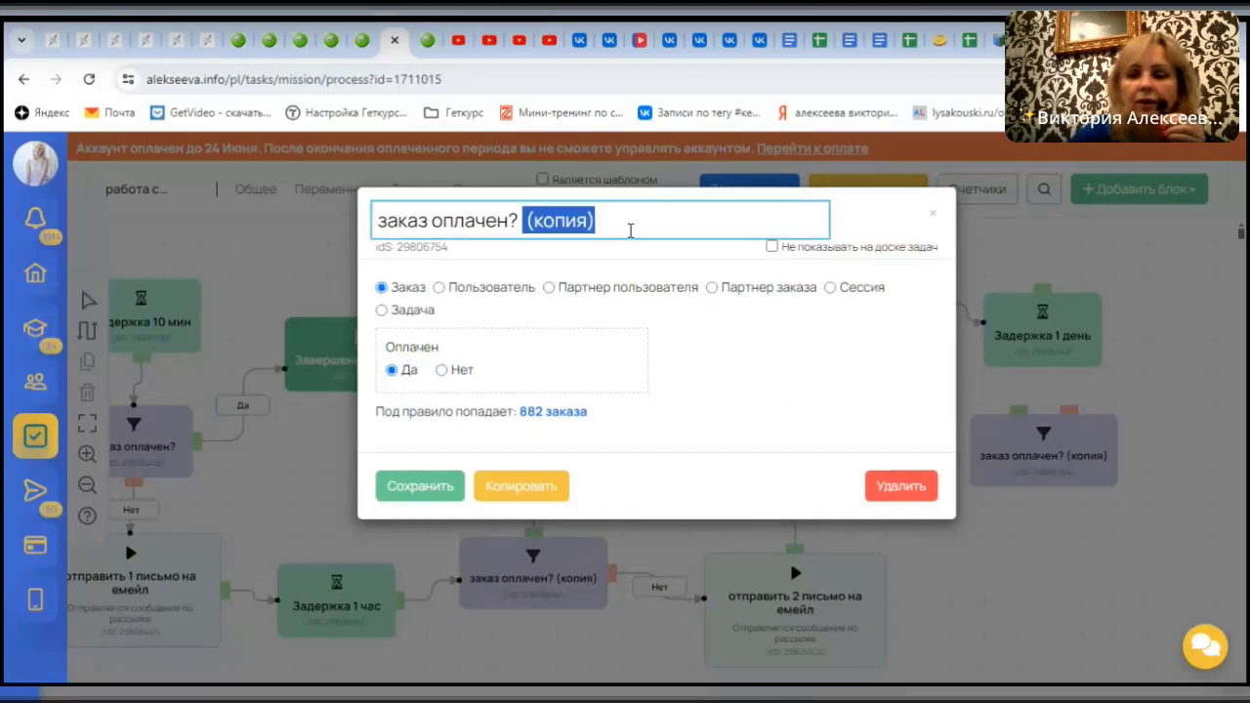
key(BackSpace)
click(421, 498)
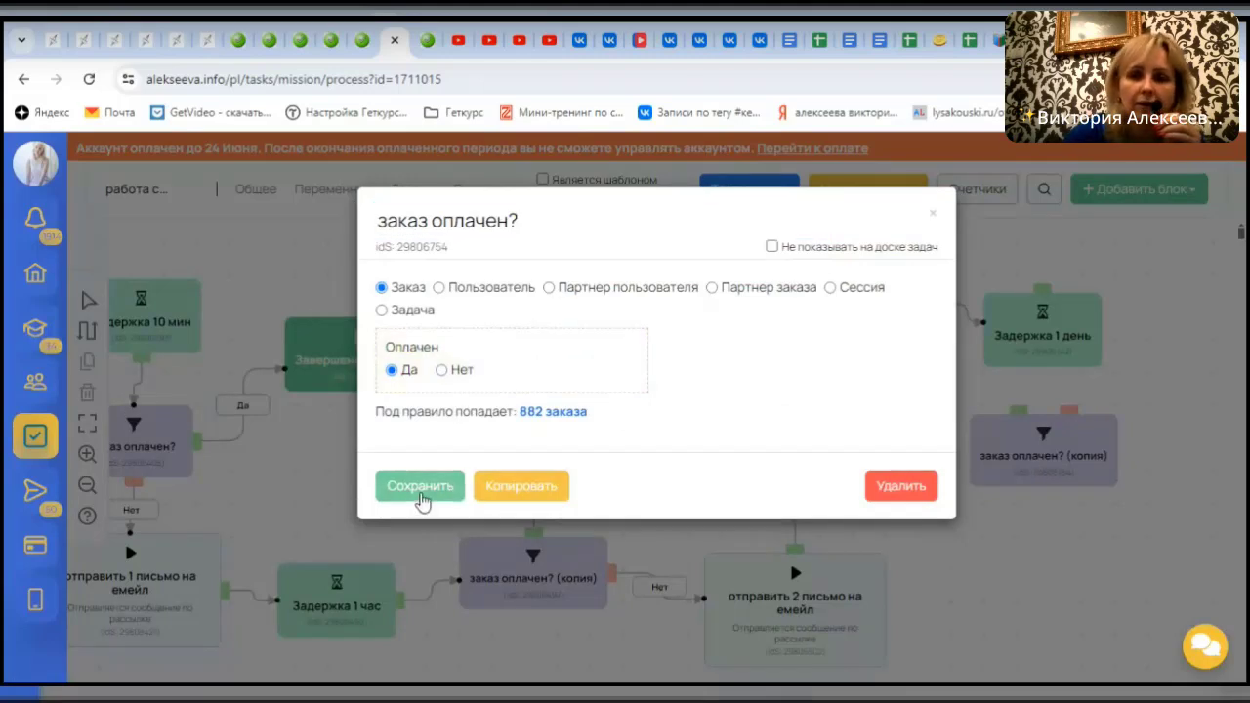
drag(1064, 452, 1082, 474)
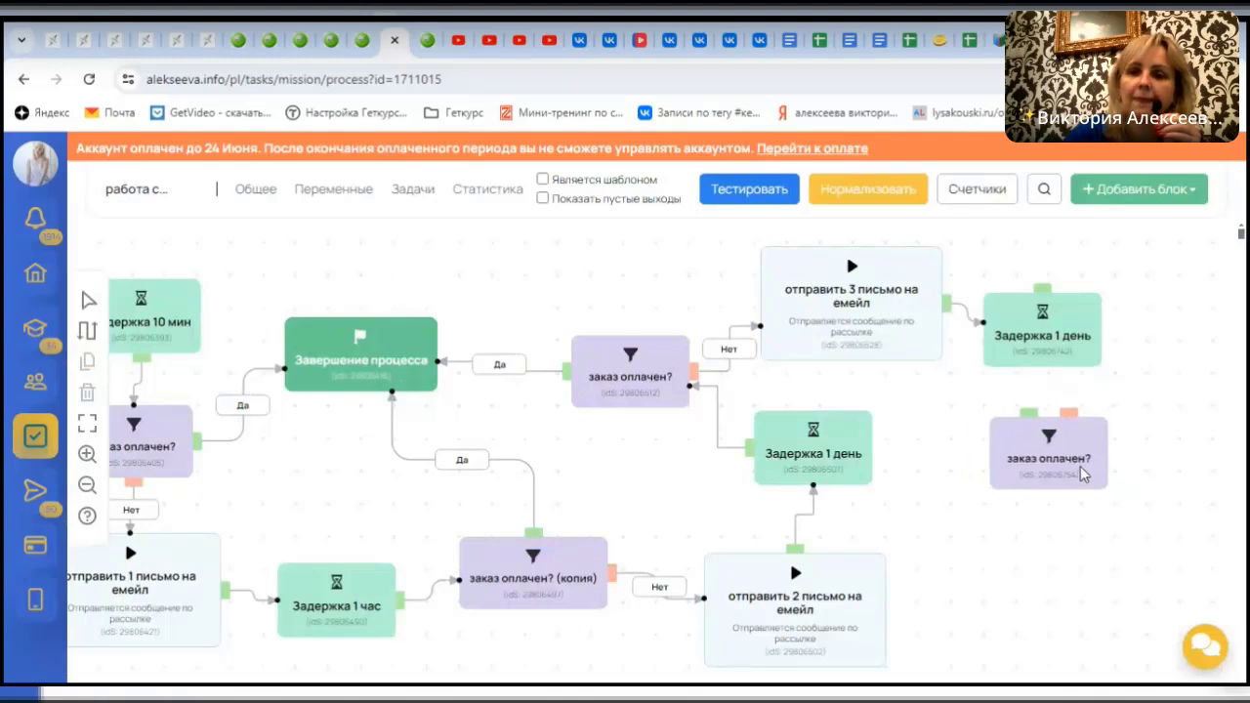
drag(1044, 308, 1096, 455)
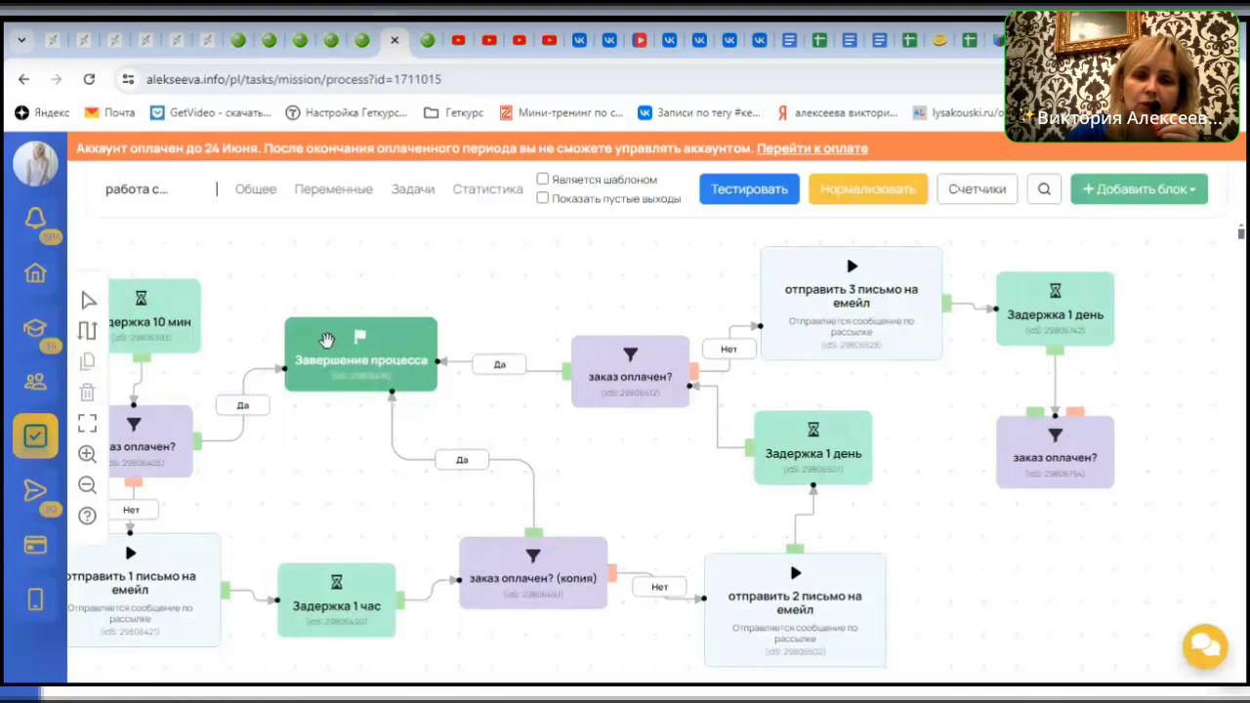
Try to connect the new condition's «Да» output to the existing «Завершение процесса» block
drag(1024, 411, 406, 329)
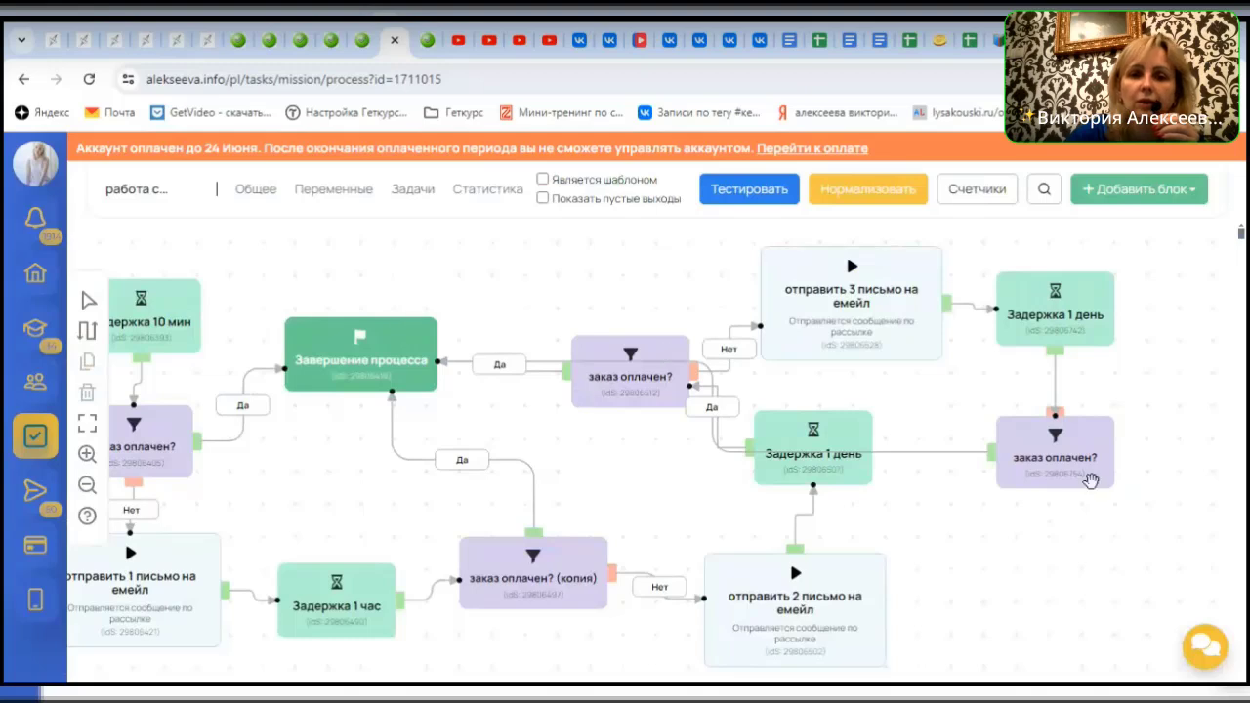
drag(983, 450, 948, 522)
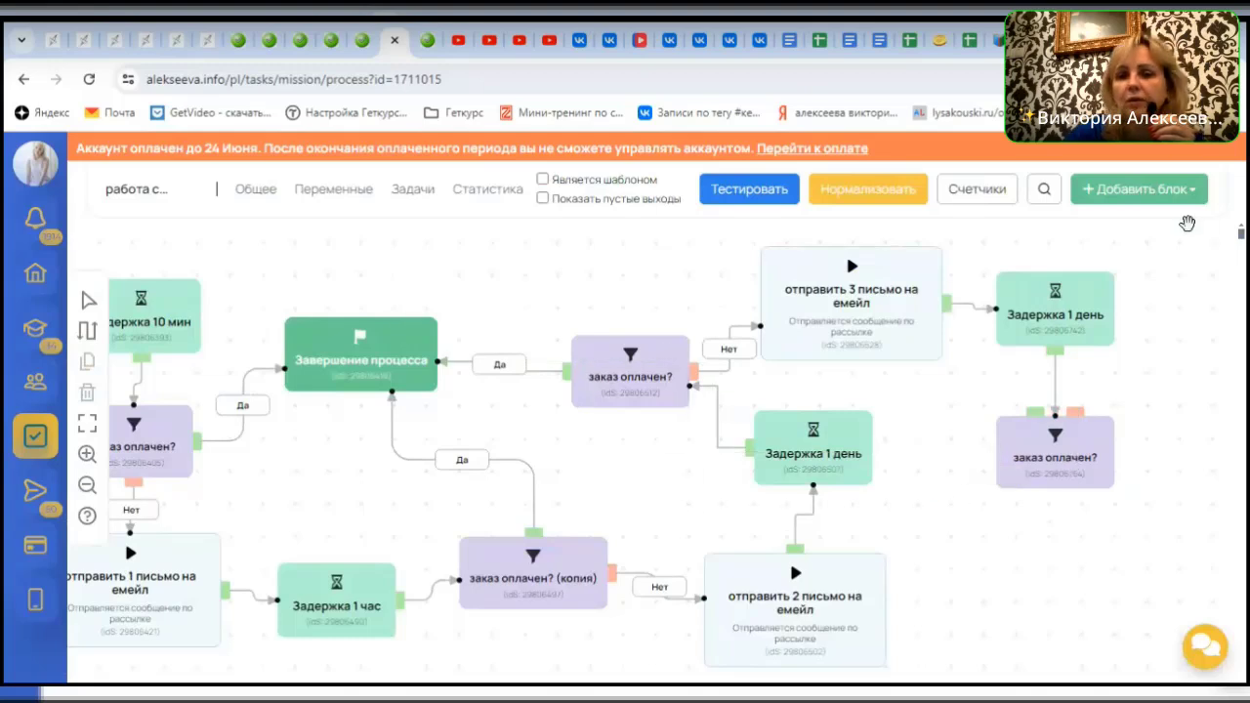
Add another «Завершение процесса» block with the «Положительный» result and place it below the new condition
click(1139, 188)
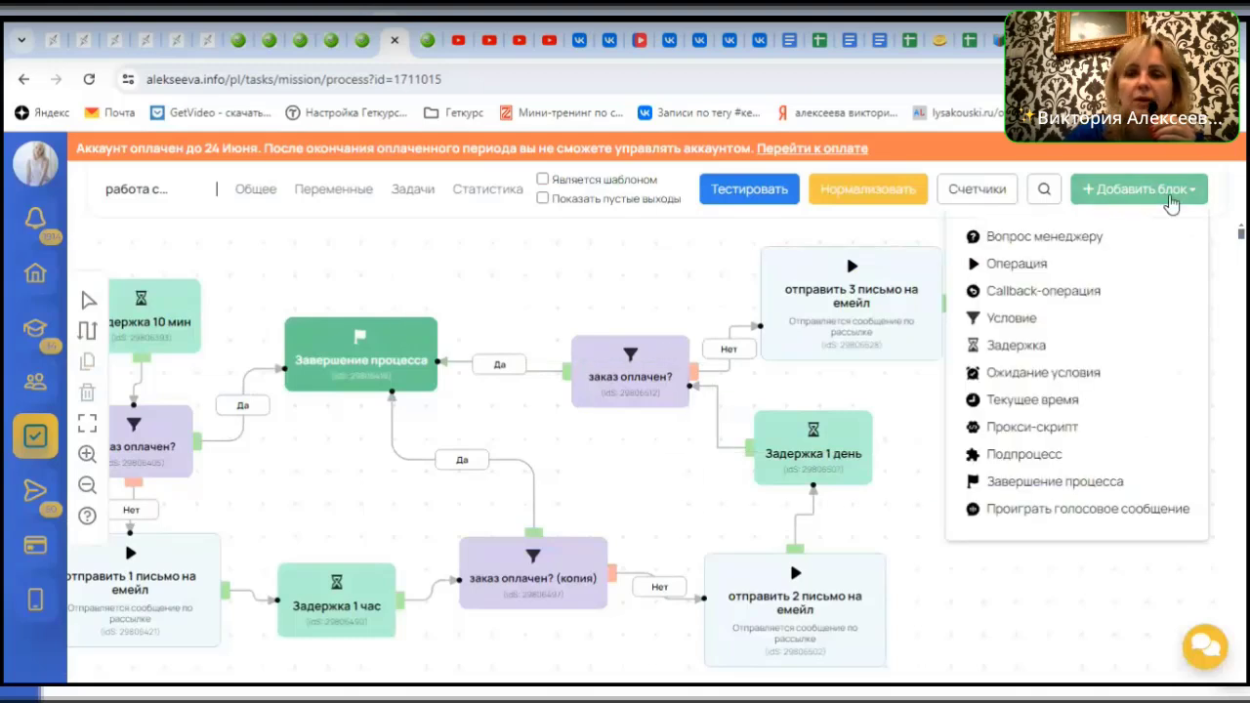
click(1030, 483)
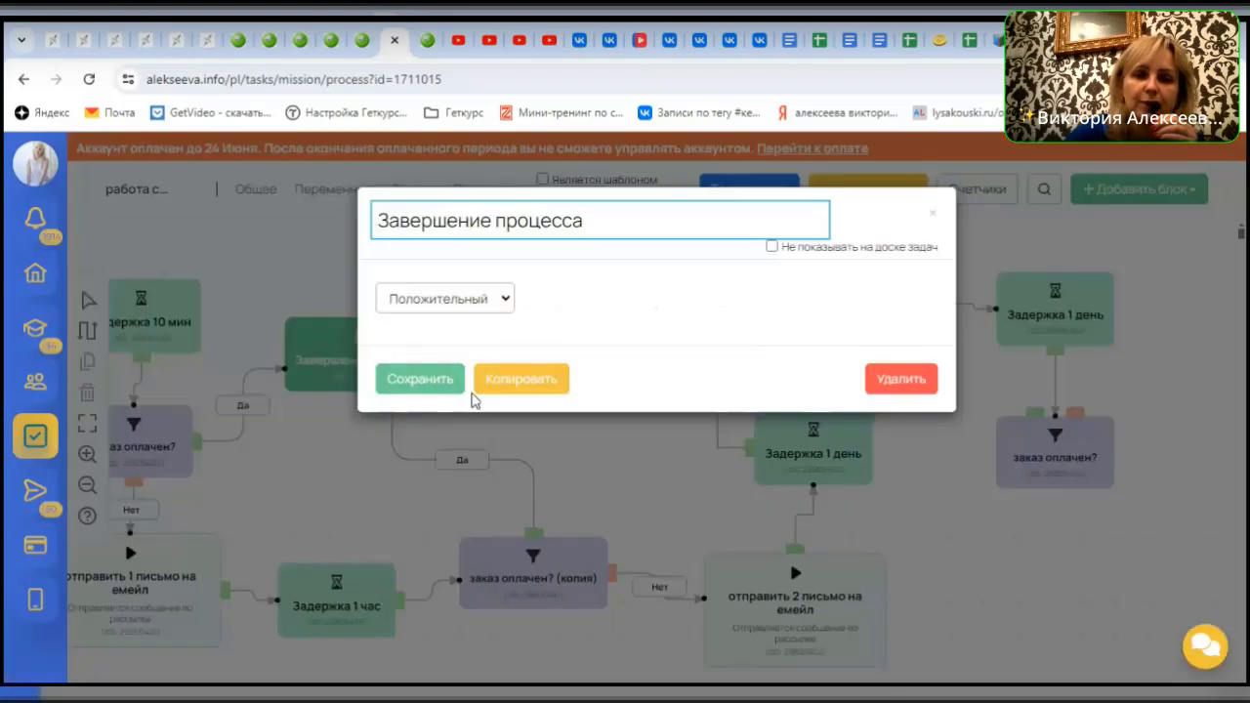
click(422, 381)
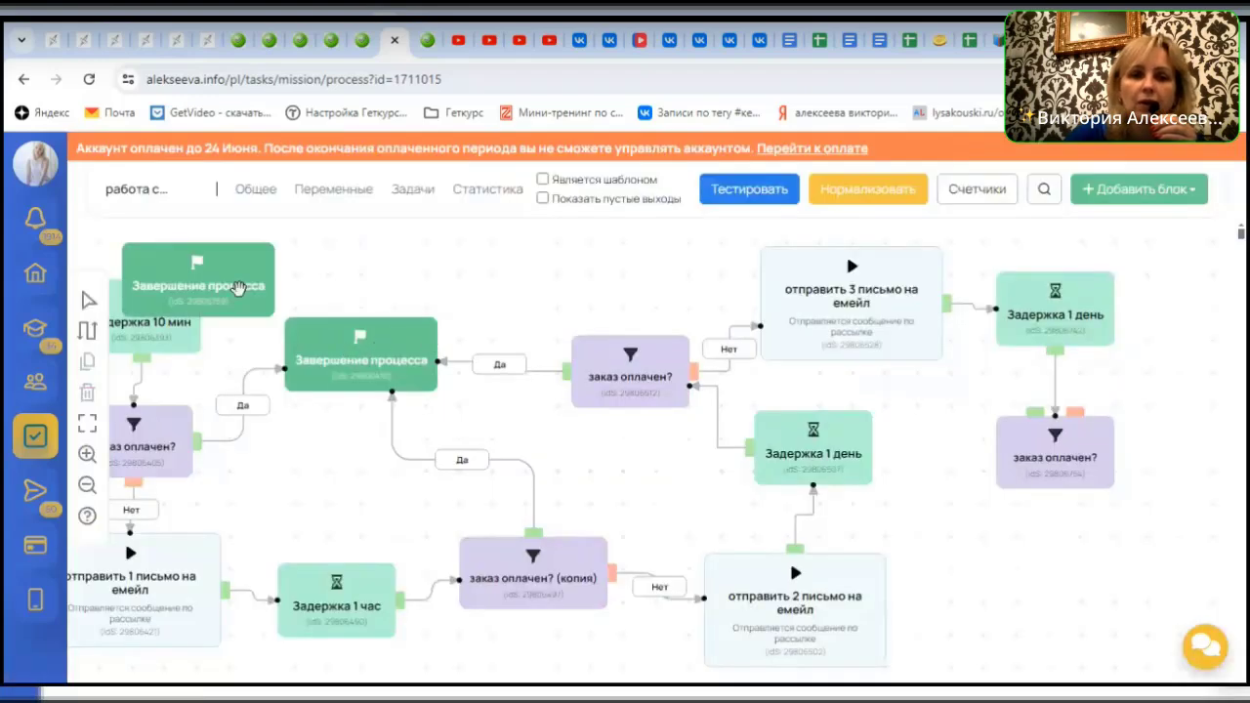
drag(238, 290, 1056, 603)
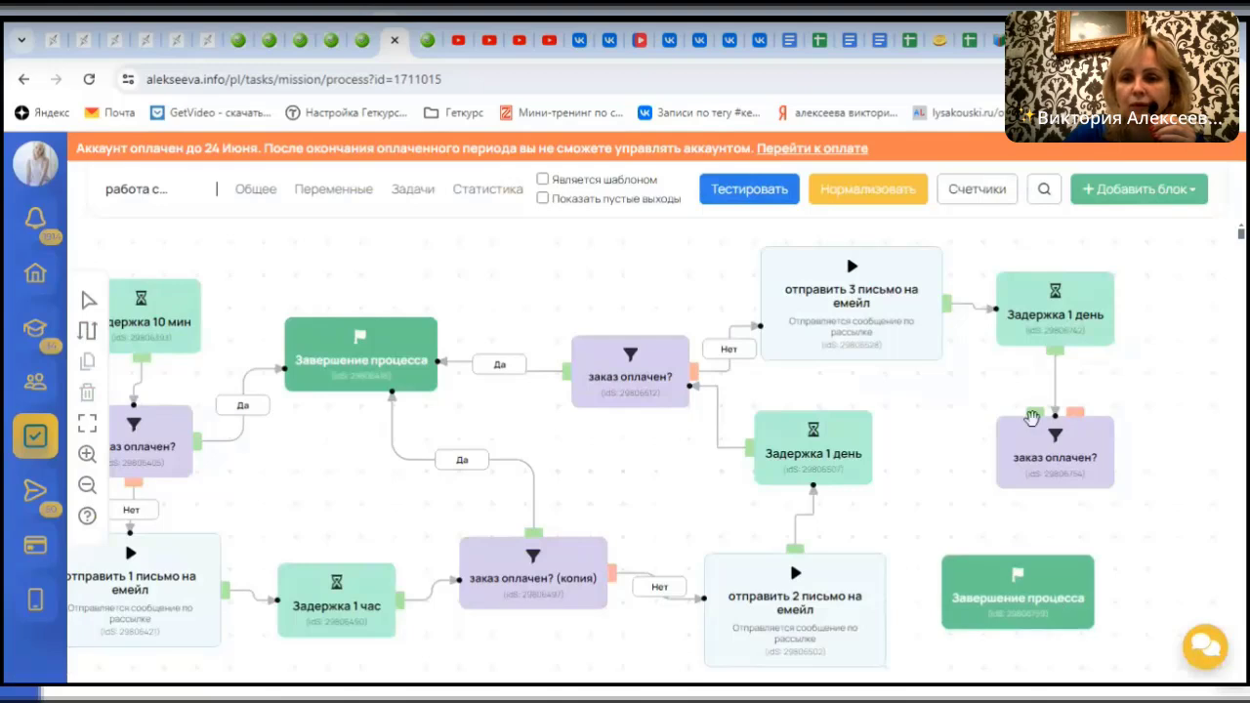
Connect the new condition's «Да» output to the «Завершение процесса» block below it and shift the condition slightly left
mouse_move(1033, 414)
mouse_down()
mouse_move(996, 496)
mouse_move(988, 564)
mouse_move(1017, 571)
mouse_move(989, 575)
mouse_up()
drag(1084, 446, 1058, 444)
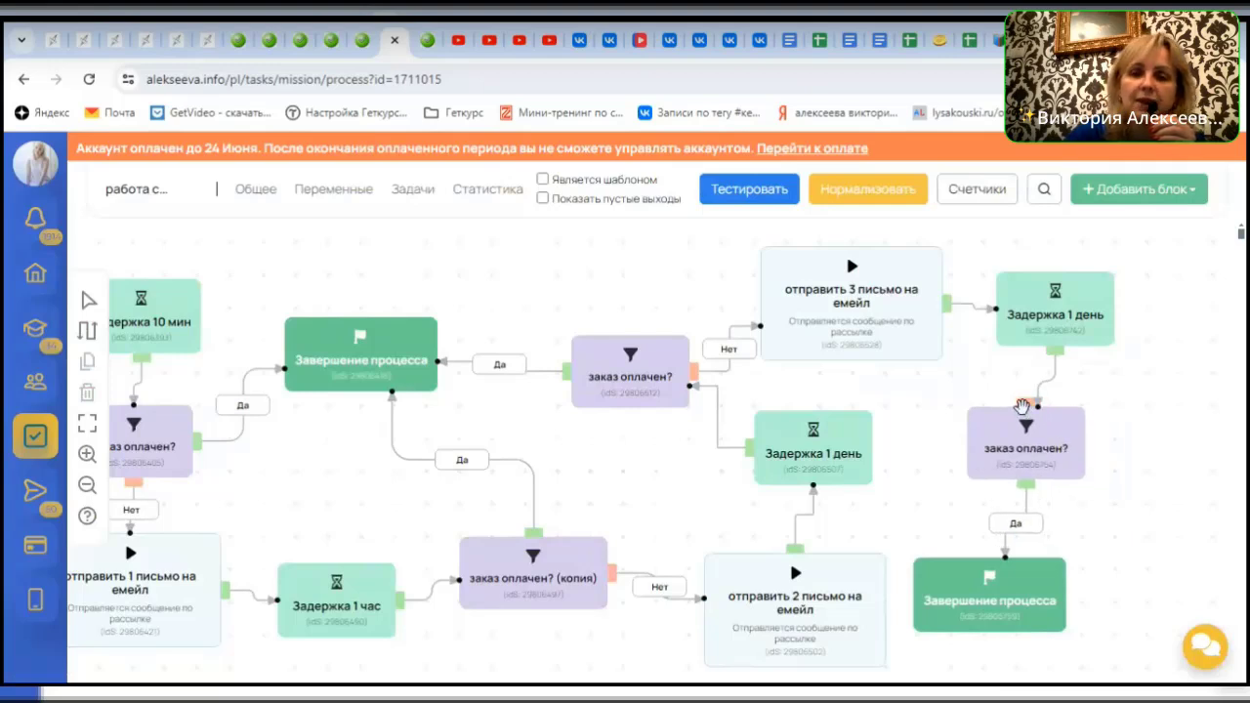
drag(1054, 455, 1037, 455)
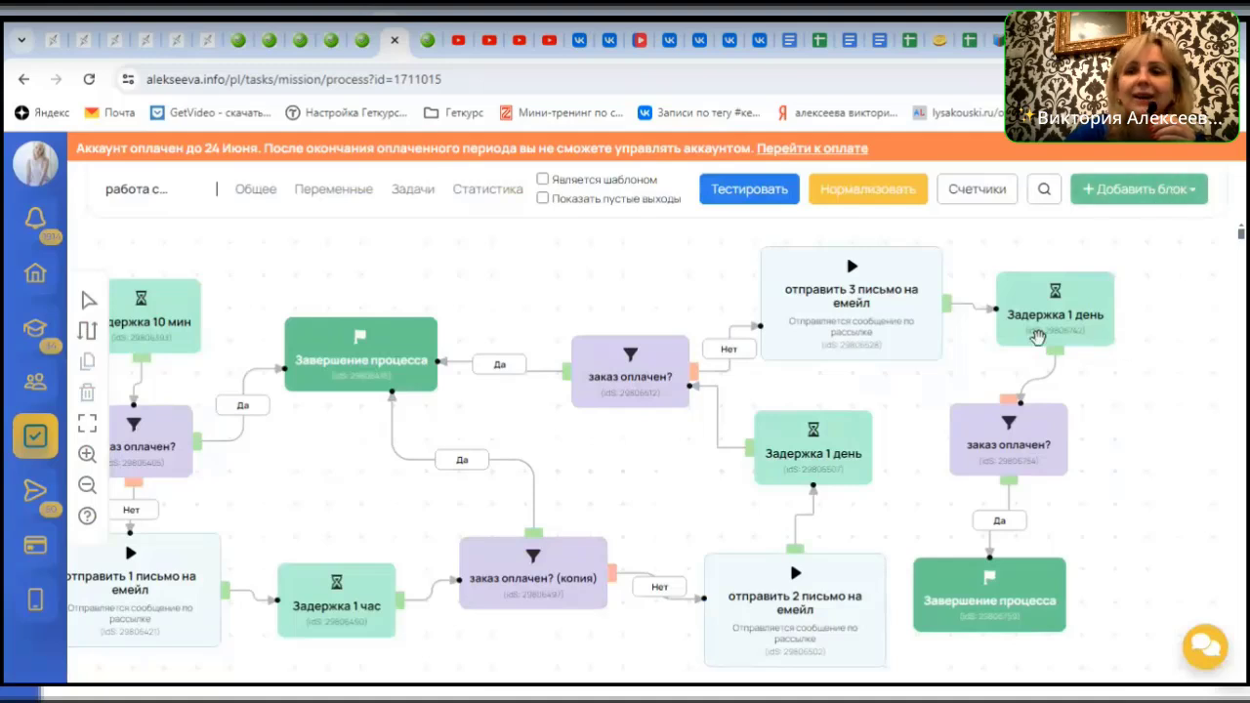
Add an operation block for the order named «отменить заказ» with the «Изменить статус» operation type and save it
click(1182, 192)
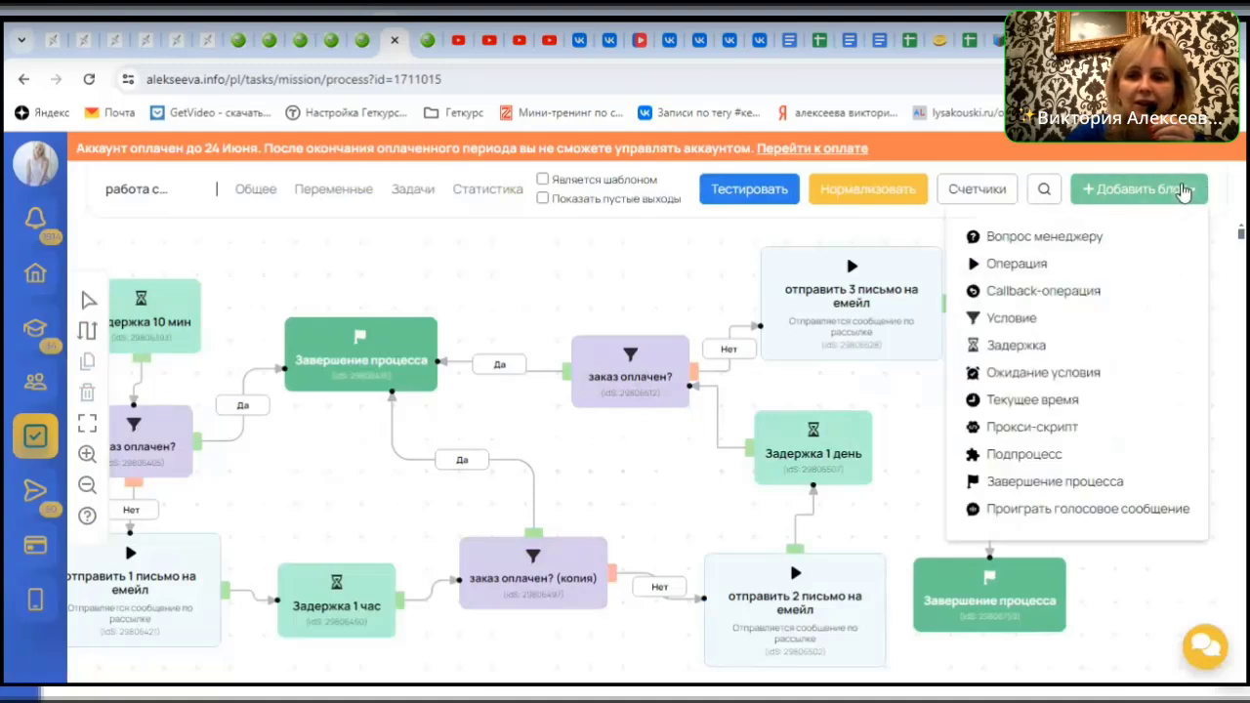
click(1037, 239)
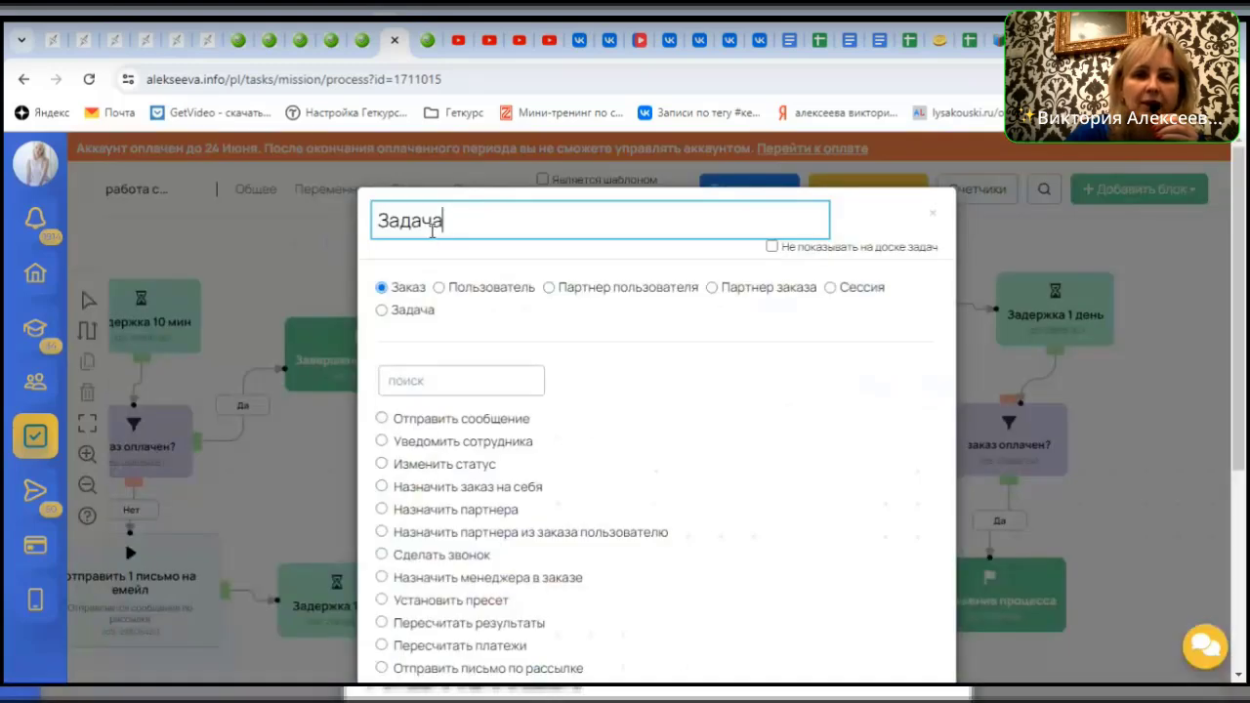
drag(474, 222, 364, 217)
text(от)
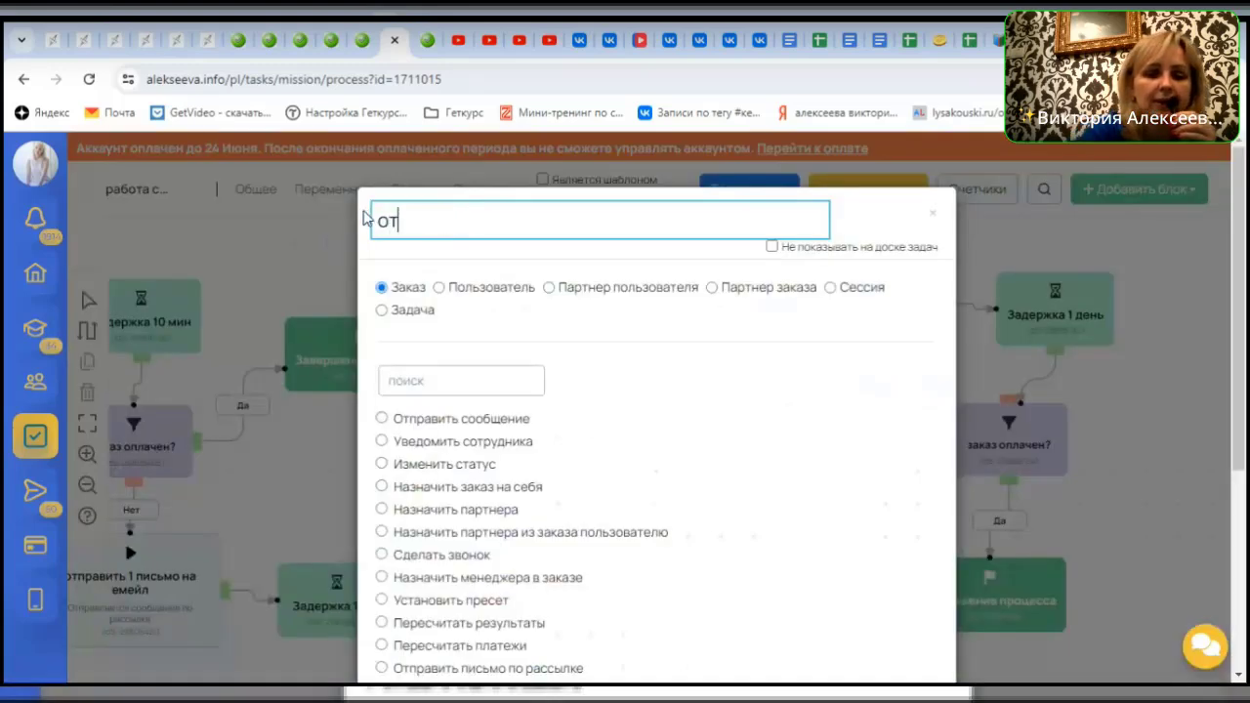
text(менить з)
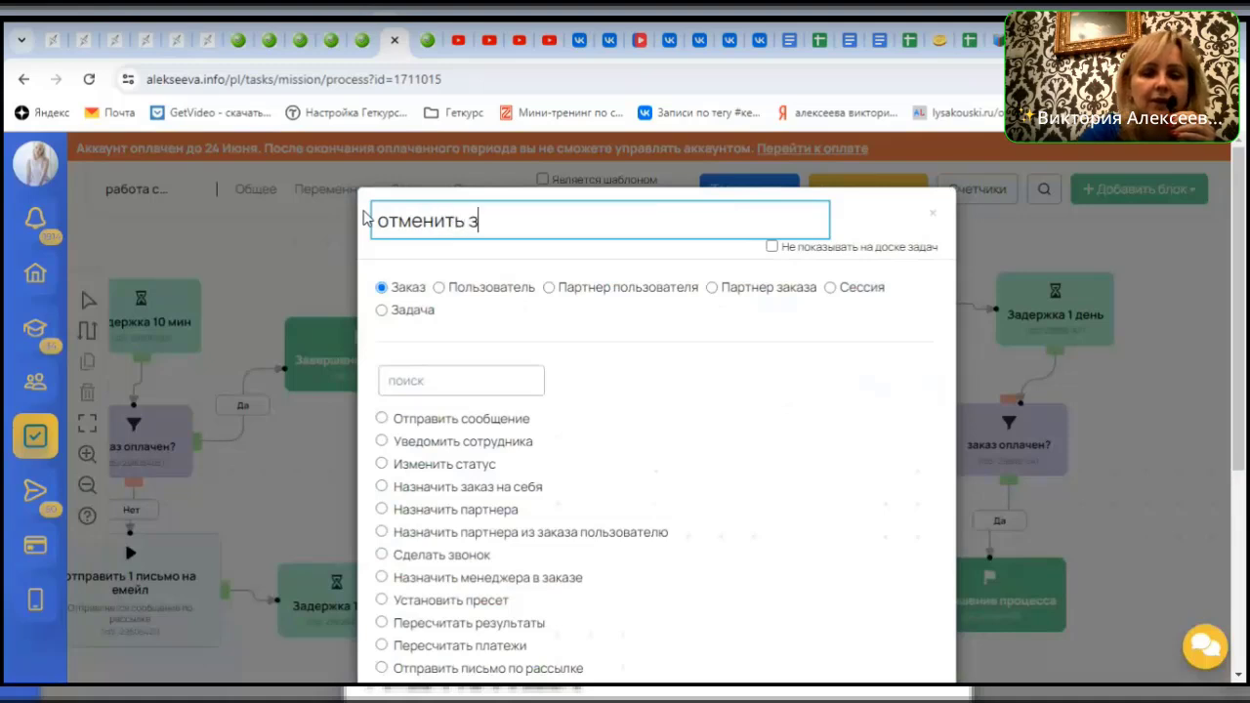
text(аказ)
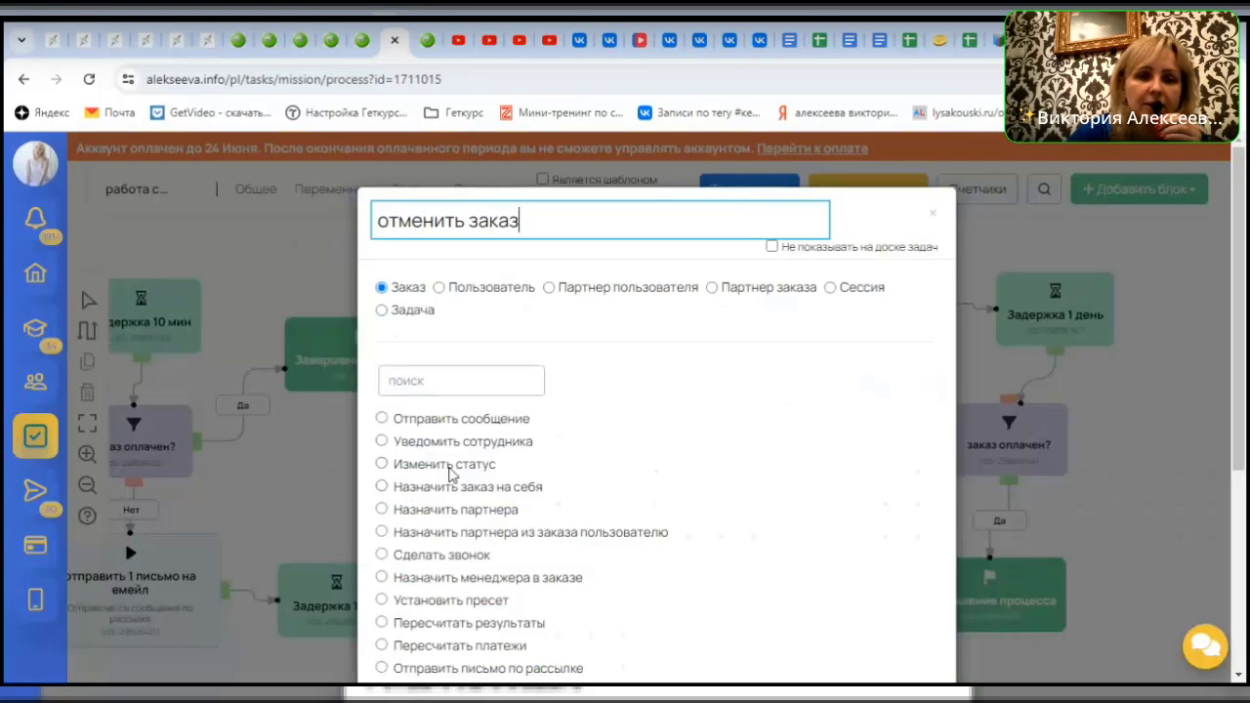
click(382, 466)
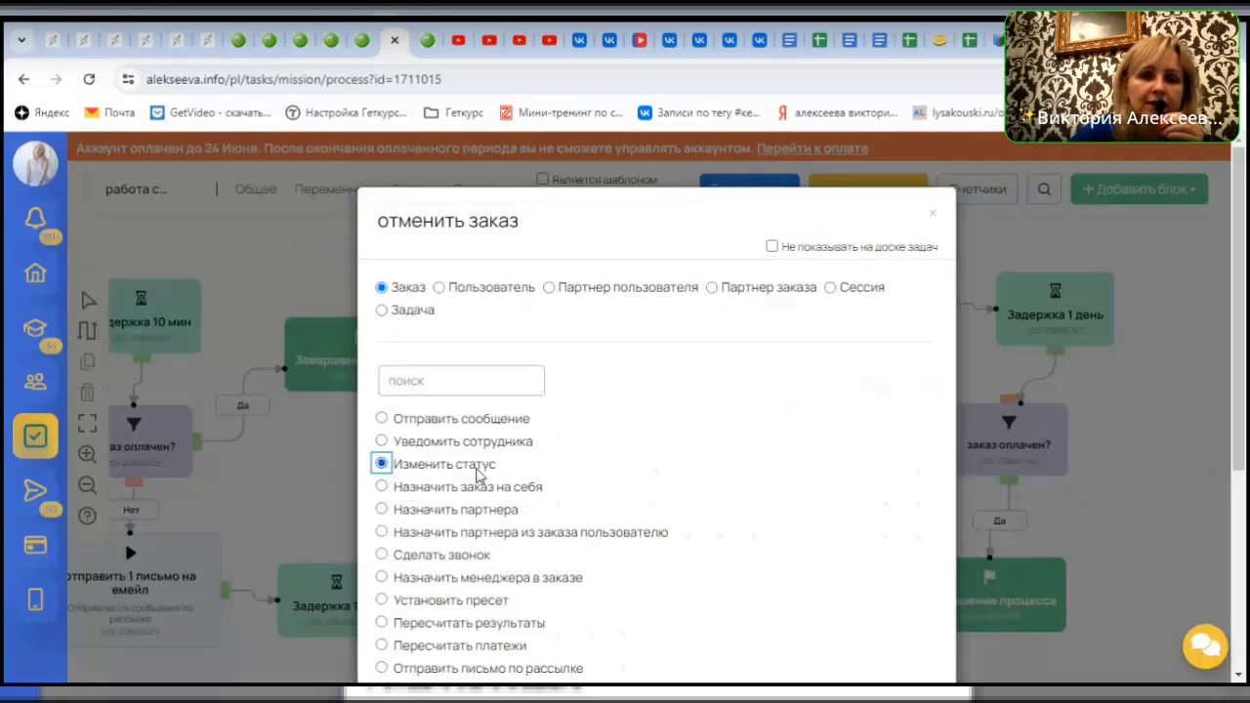
scroll(486, 465, down, 3)
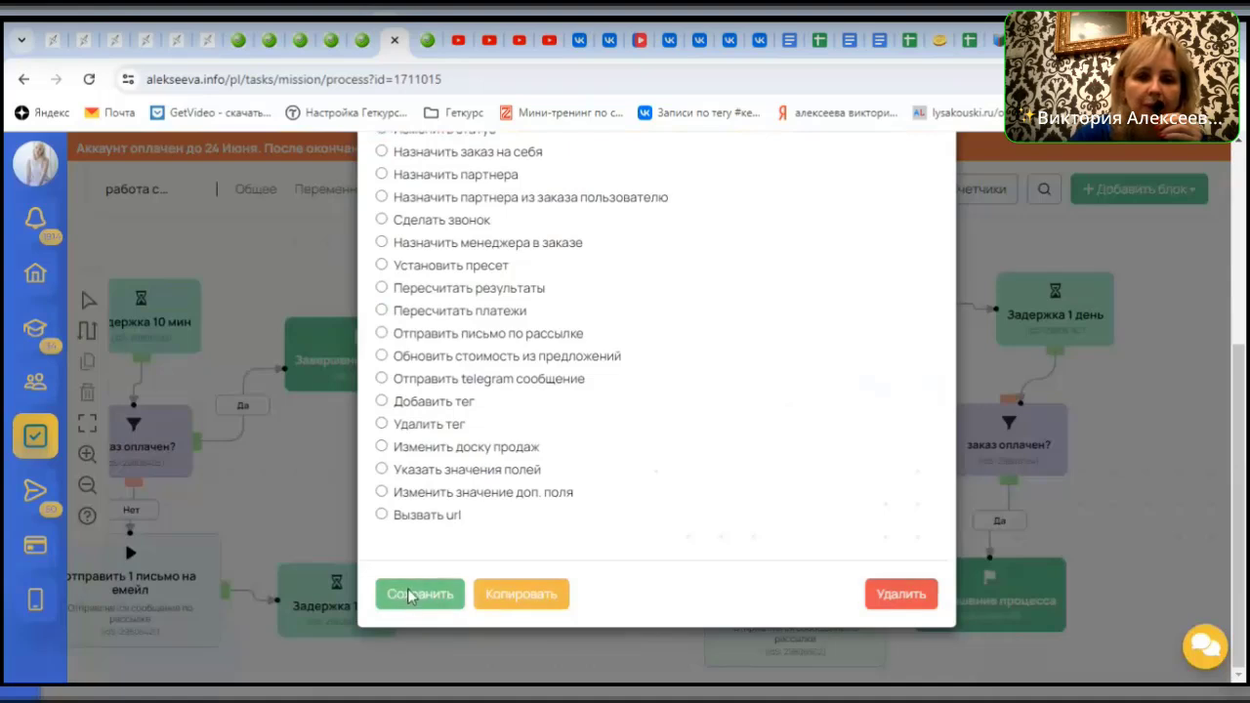
click(409, 594)
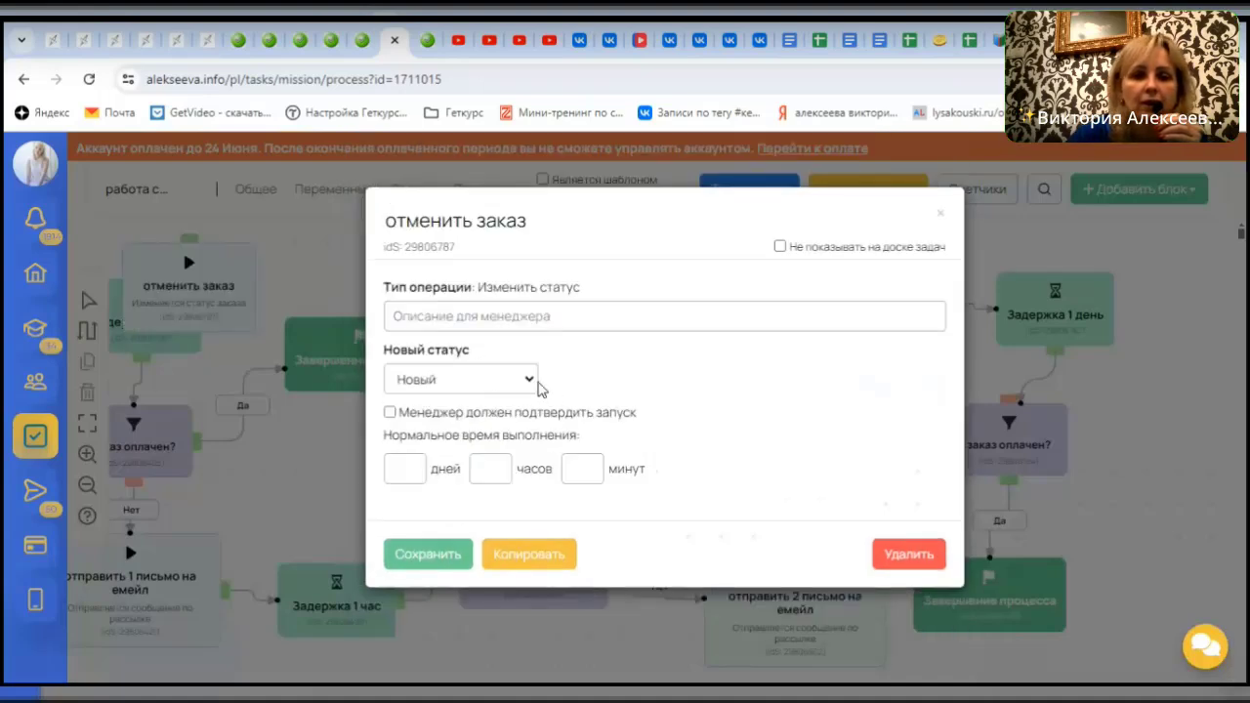
Set the «отменить заказ» block's new status to «Отменен» with the refusal reason «передумал оплачивать» and save it
click(530, 380)
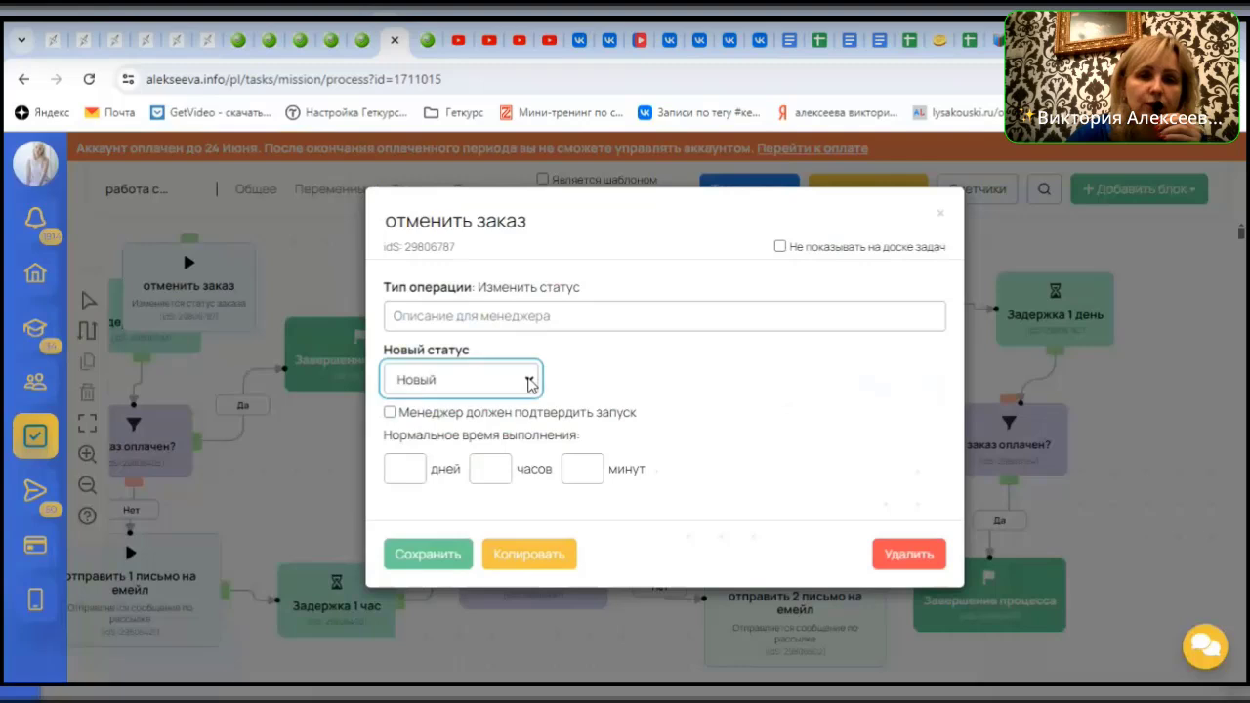
click(495, 479)
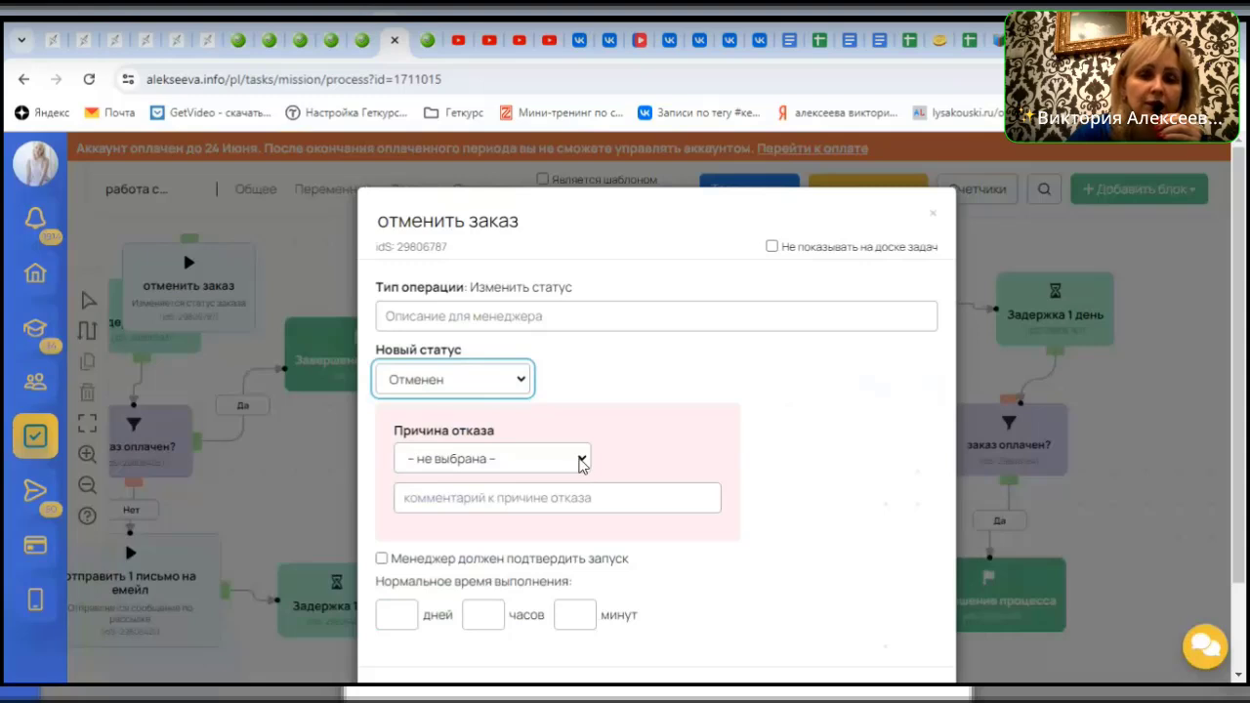
click(581, 461)
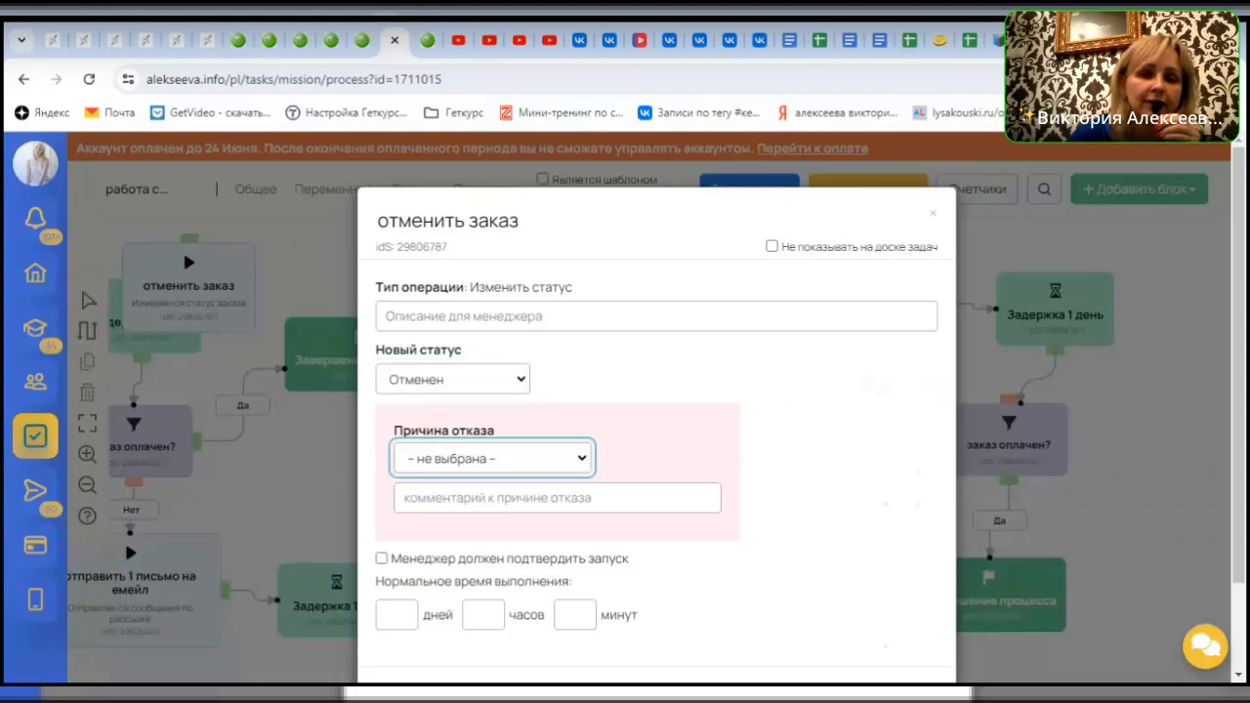
click(518, 586)
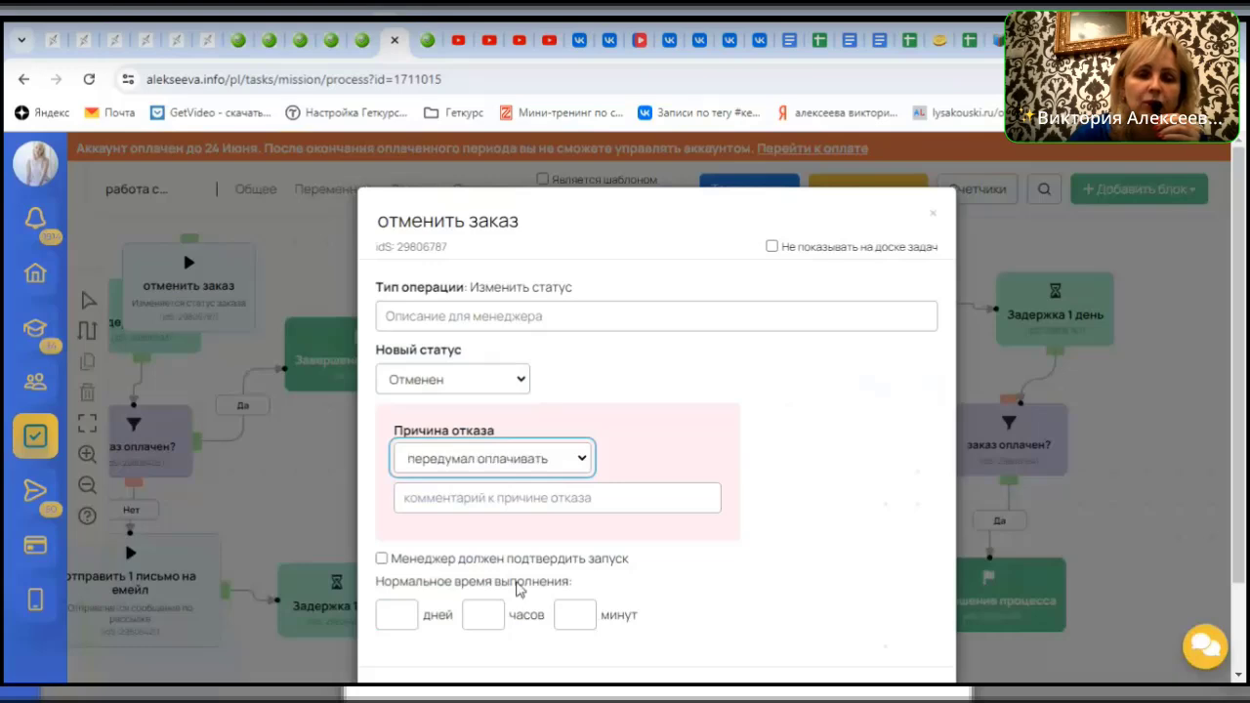
click(661, 466)
scroll(662, 465, down, 1)
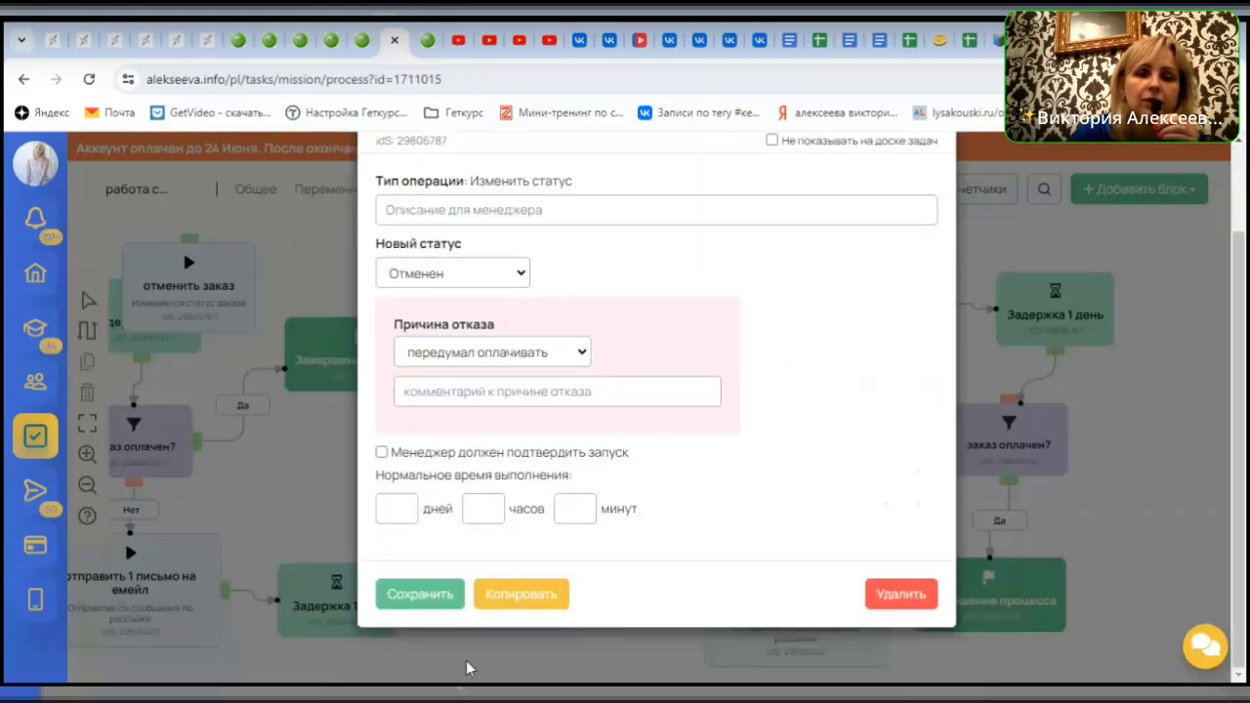
click(418, 597)
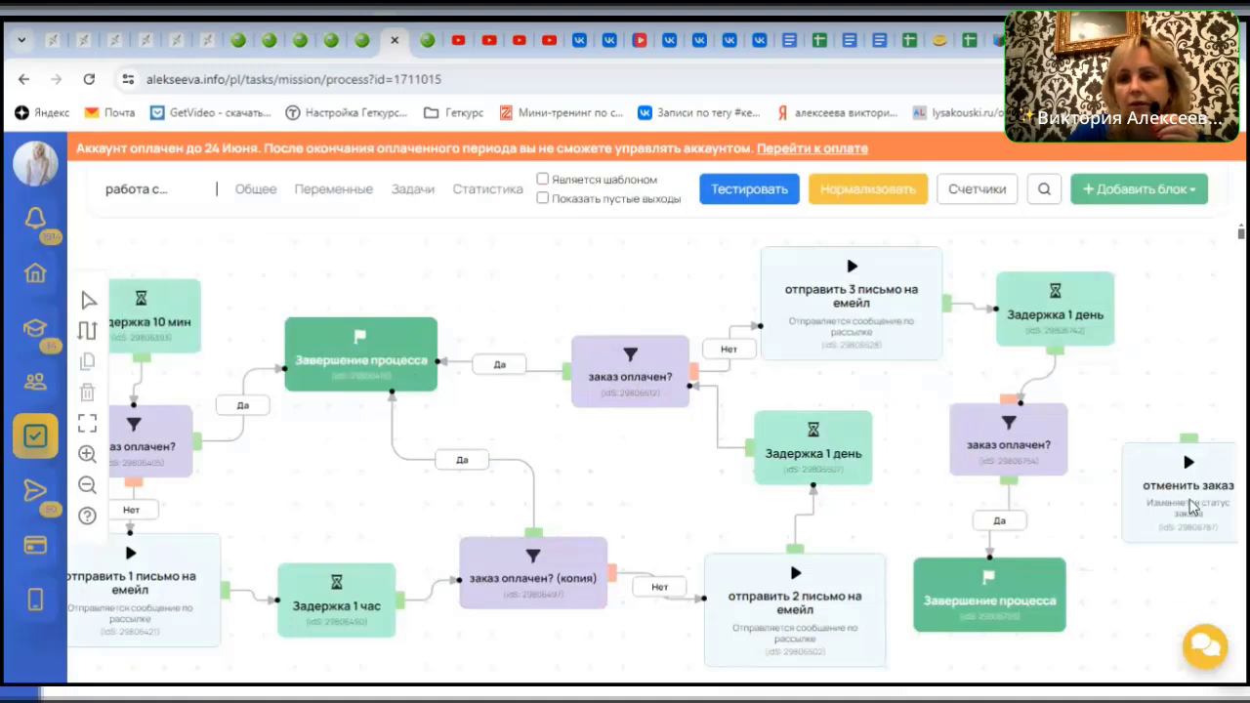
Place the «отменить заказ» block beside the last condition and connect that condition's «Нет» output to it
click(1158, 457)
drag(1012, 435, 1118, 425)
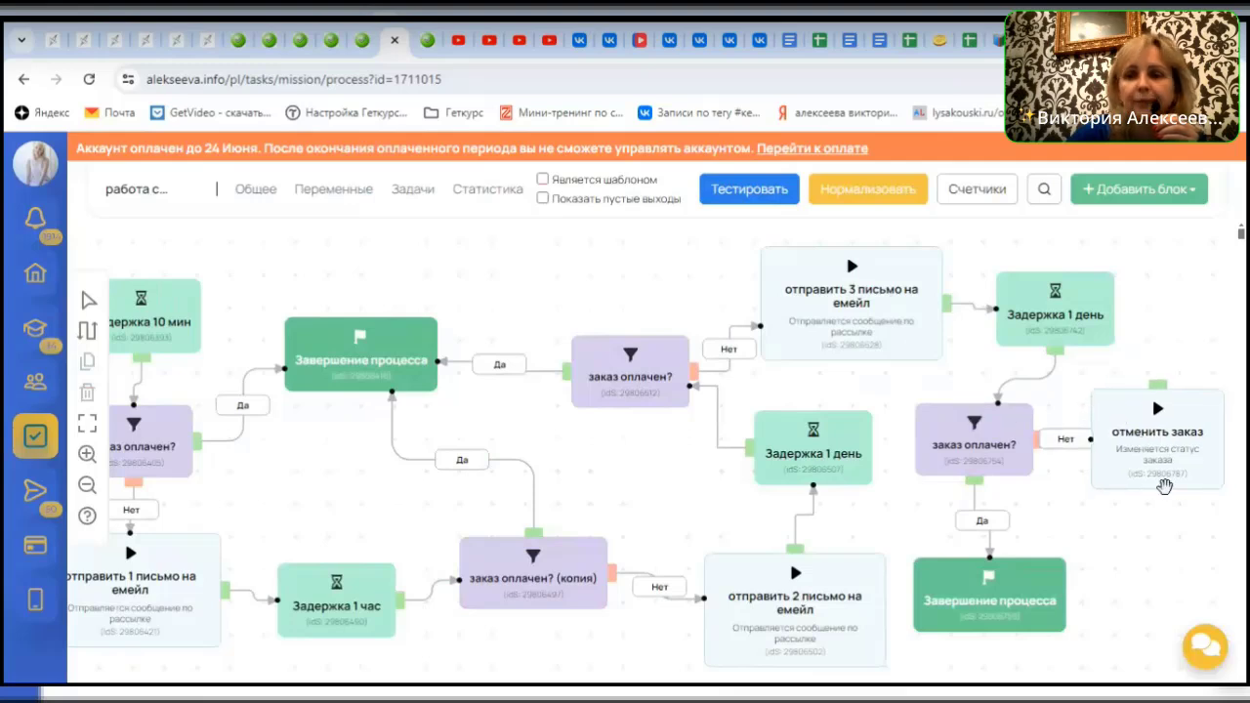
drag(1128, 576, 901, 582)
drag(954, 477, 981, 482)
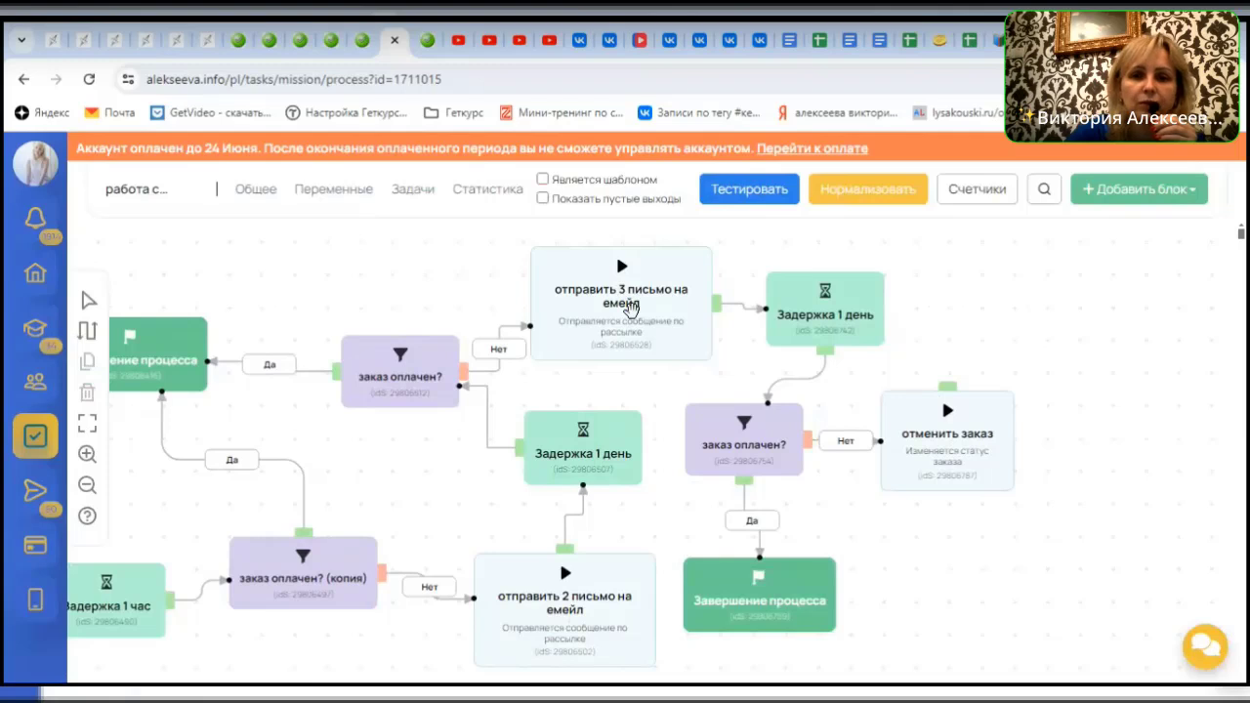
Duplicate the «отправить 3 письмо на емейл» block and place the copy above and to the right of «отменить заказ»
click(631, 305)
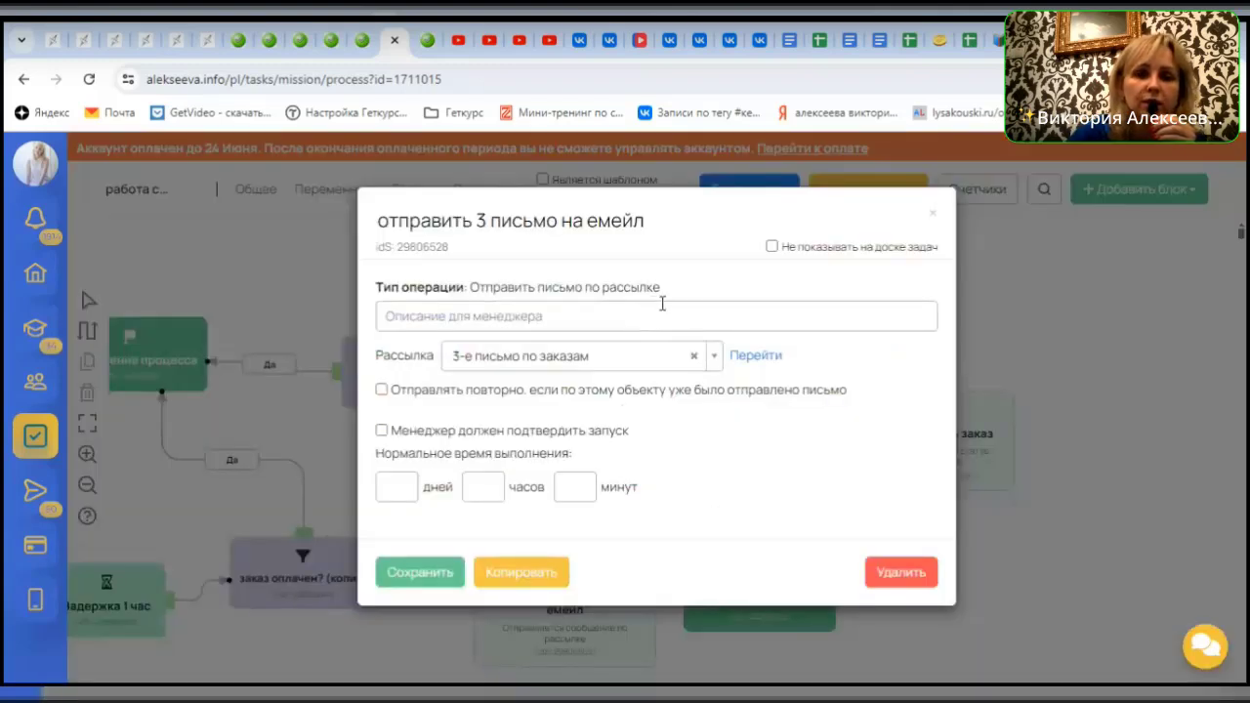
click(510, 575)
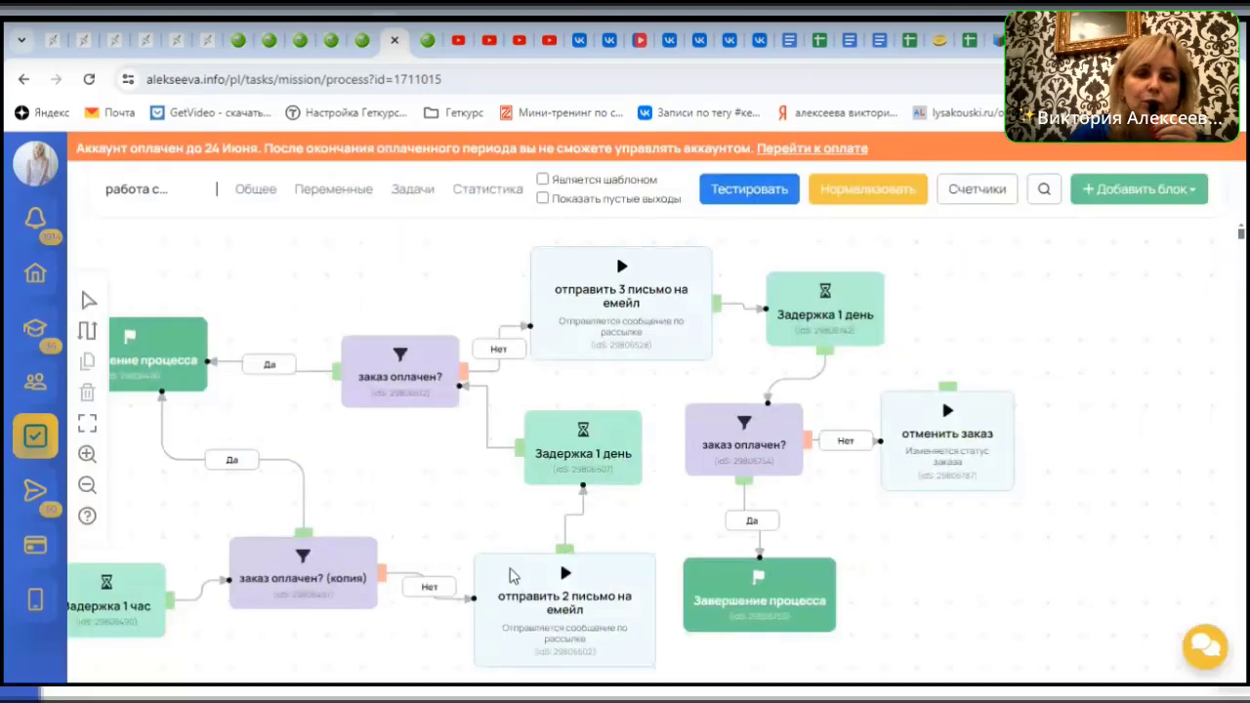
drag(649, 330, 1066, 349)
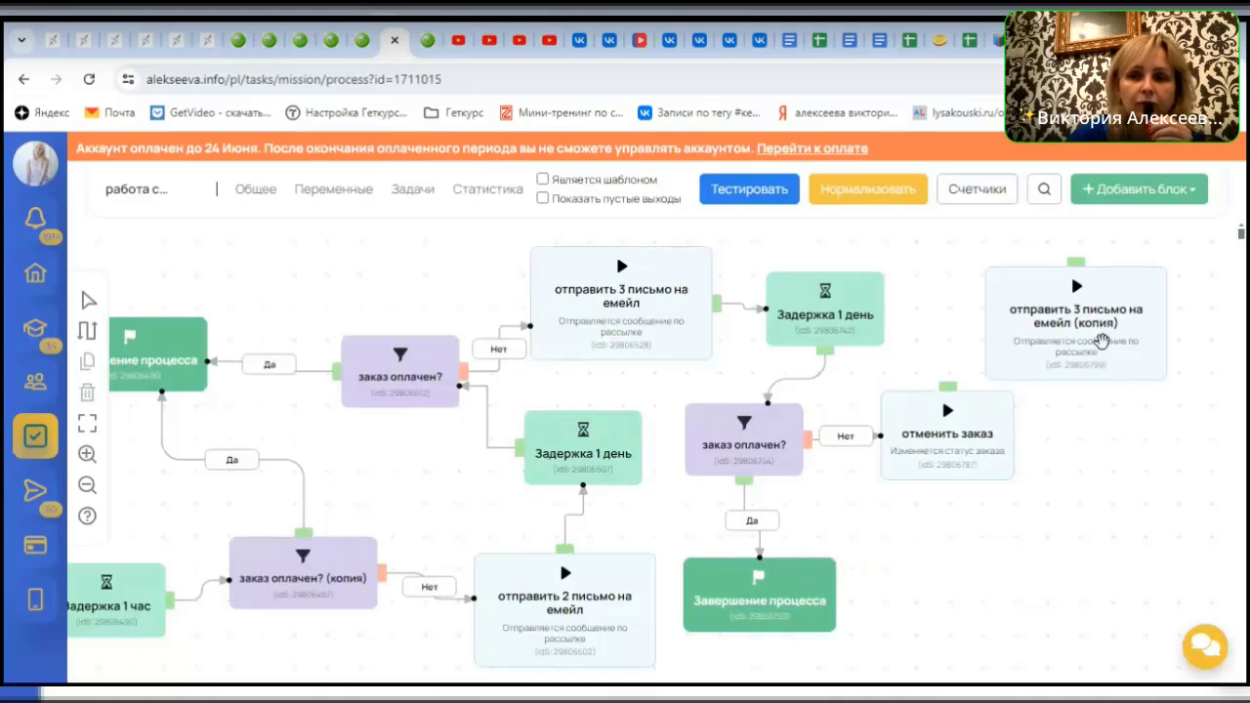
Rename the copied email block as «отправить письмо об отмене заказа»
click(1102, 340)
drag(479, 221, 770, 225)
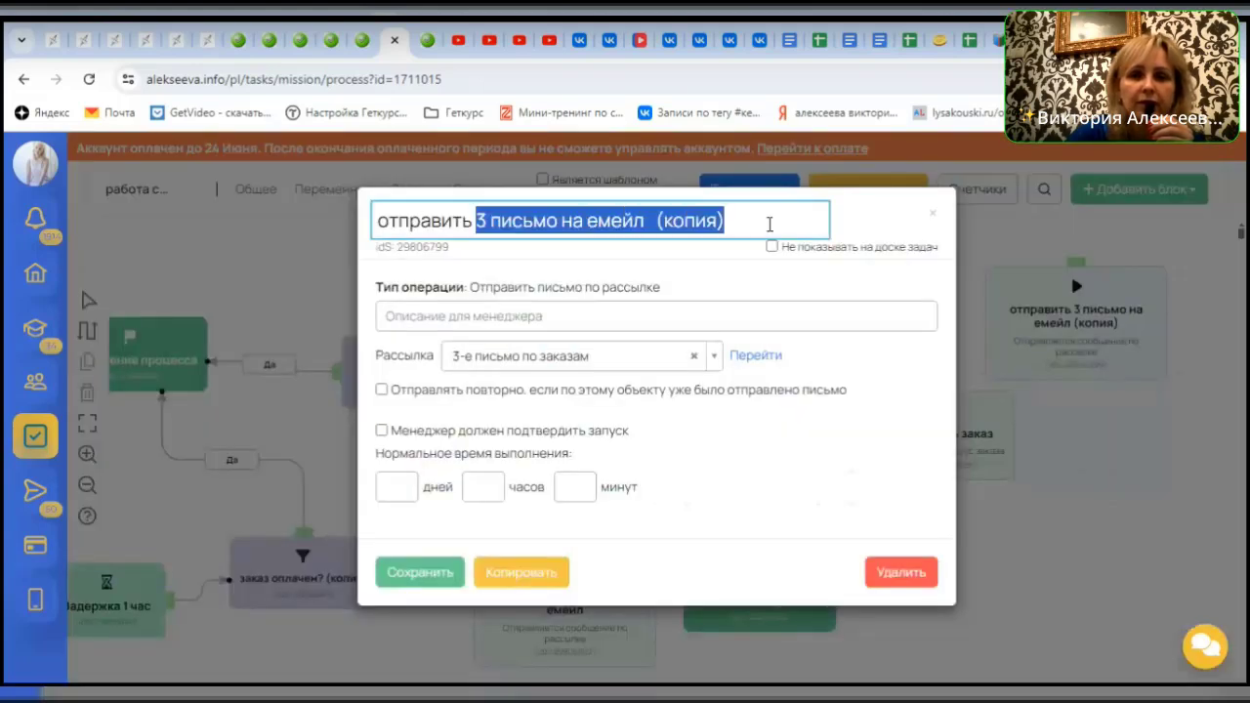
text(пис)
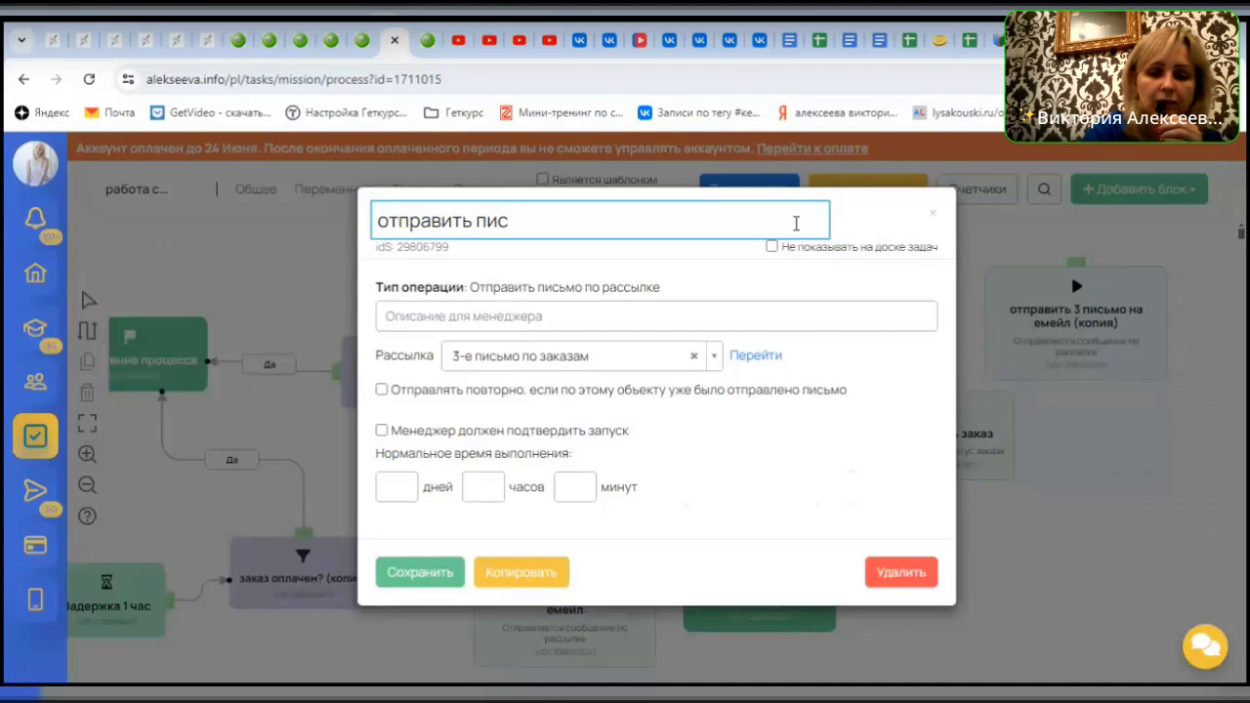
text(ьм)
key(BackSpace)
text(ьмо)
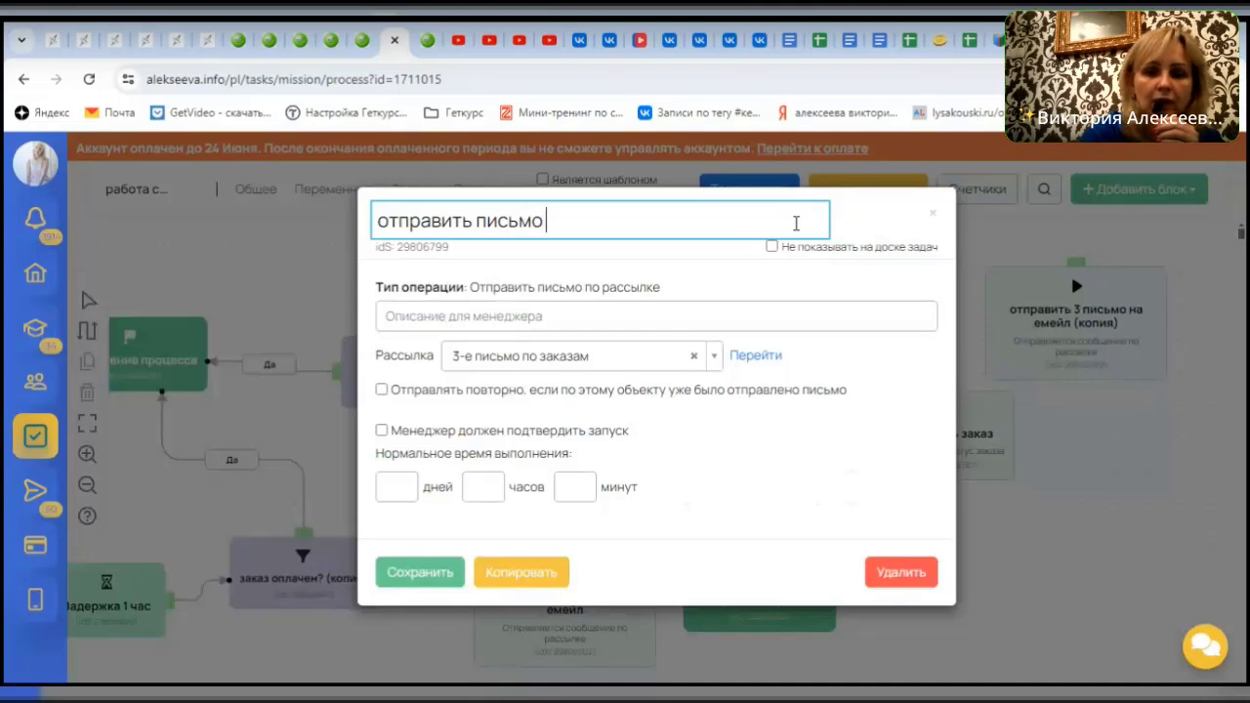
text( об отмен)
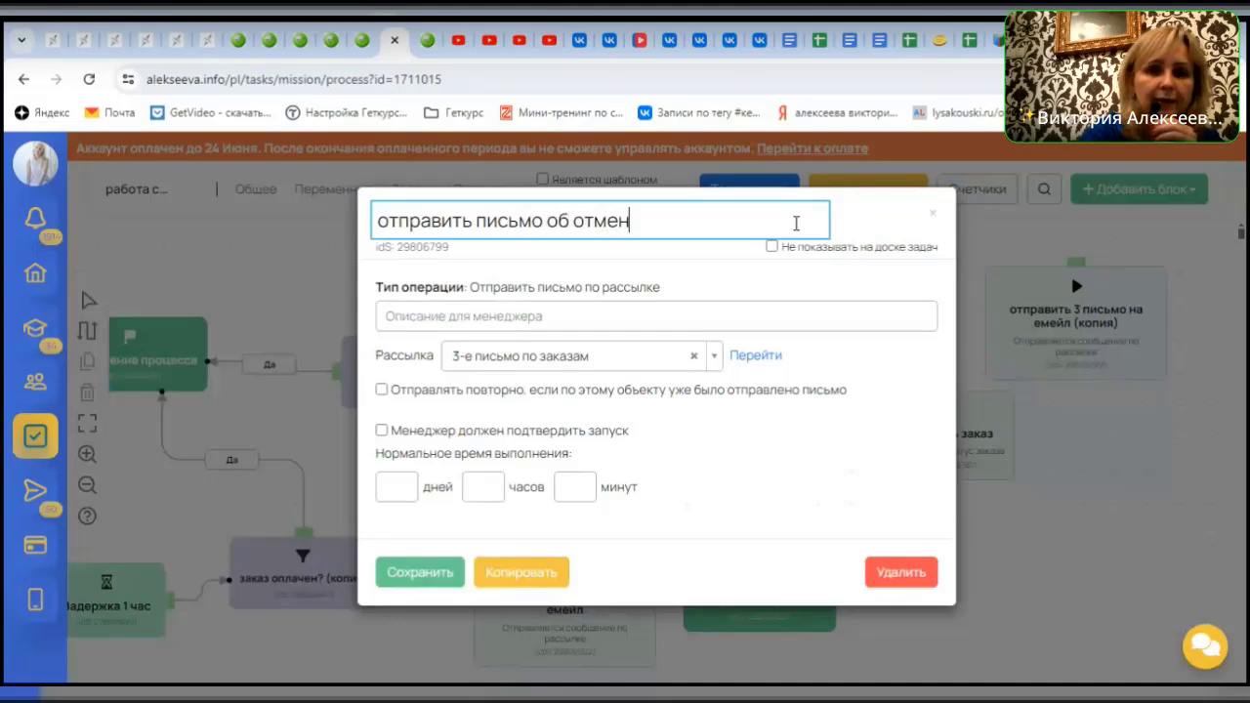
text(ен )
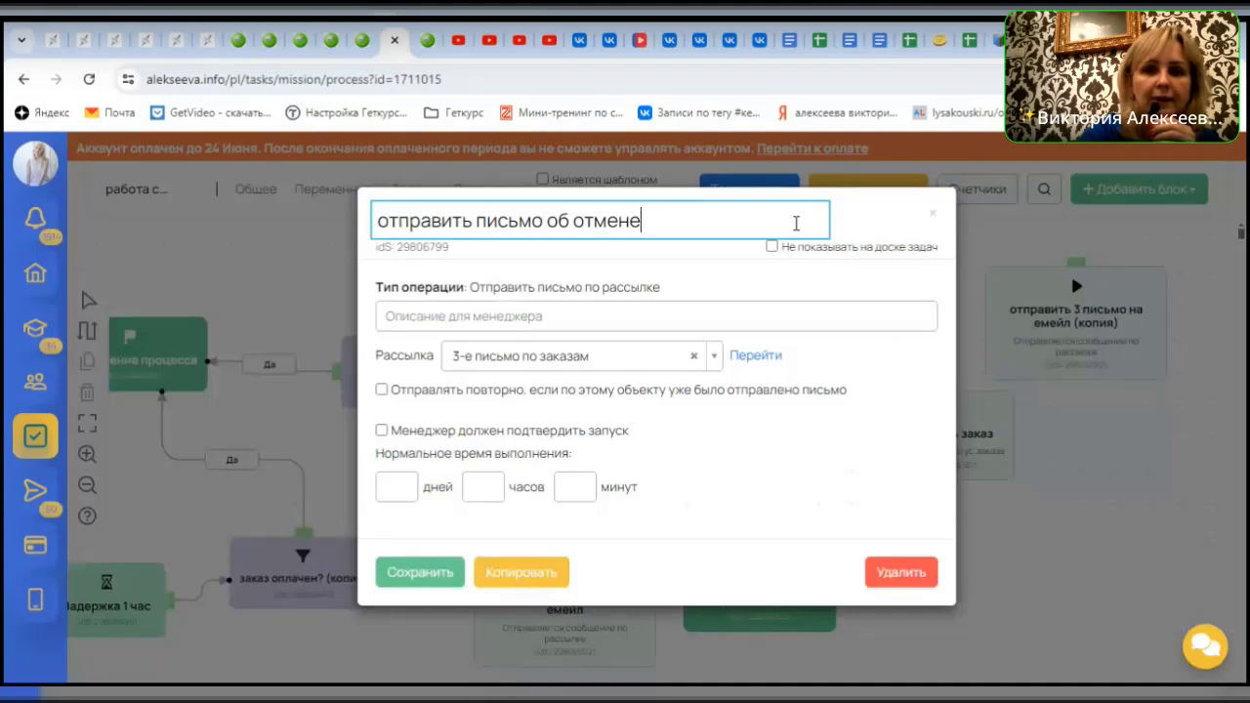
text(аказ)
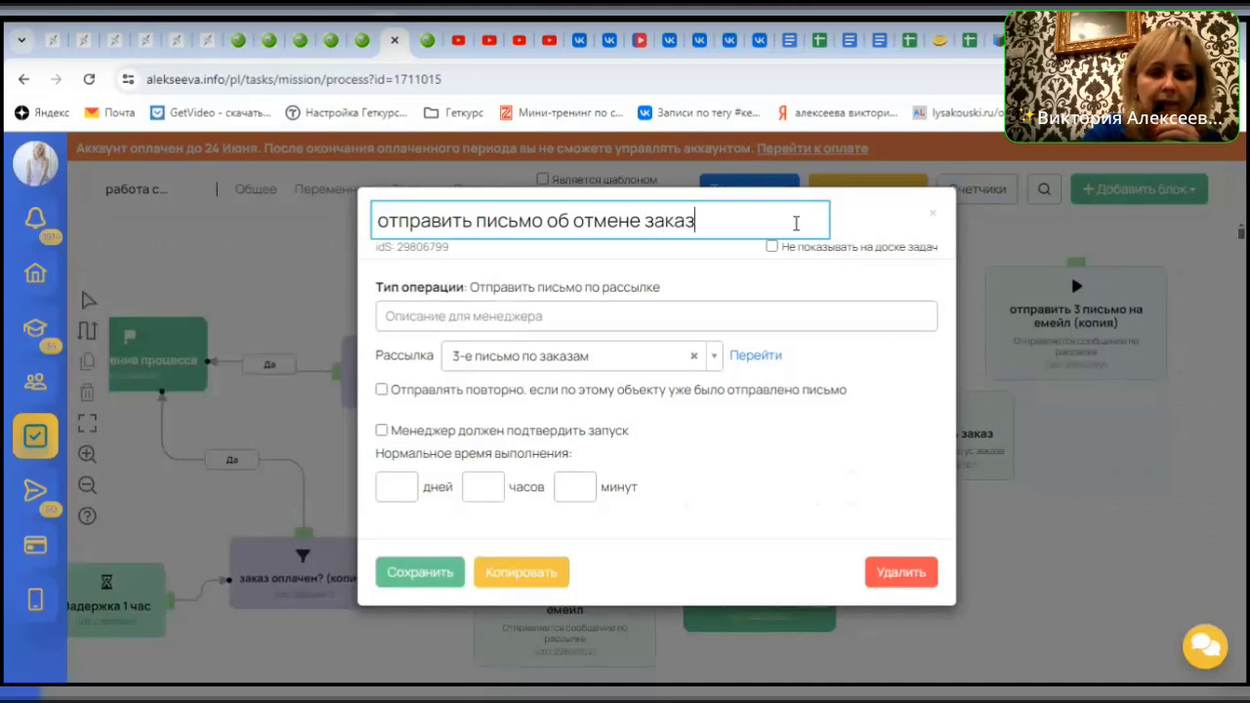
text(а)
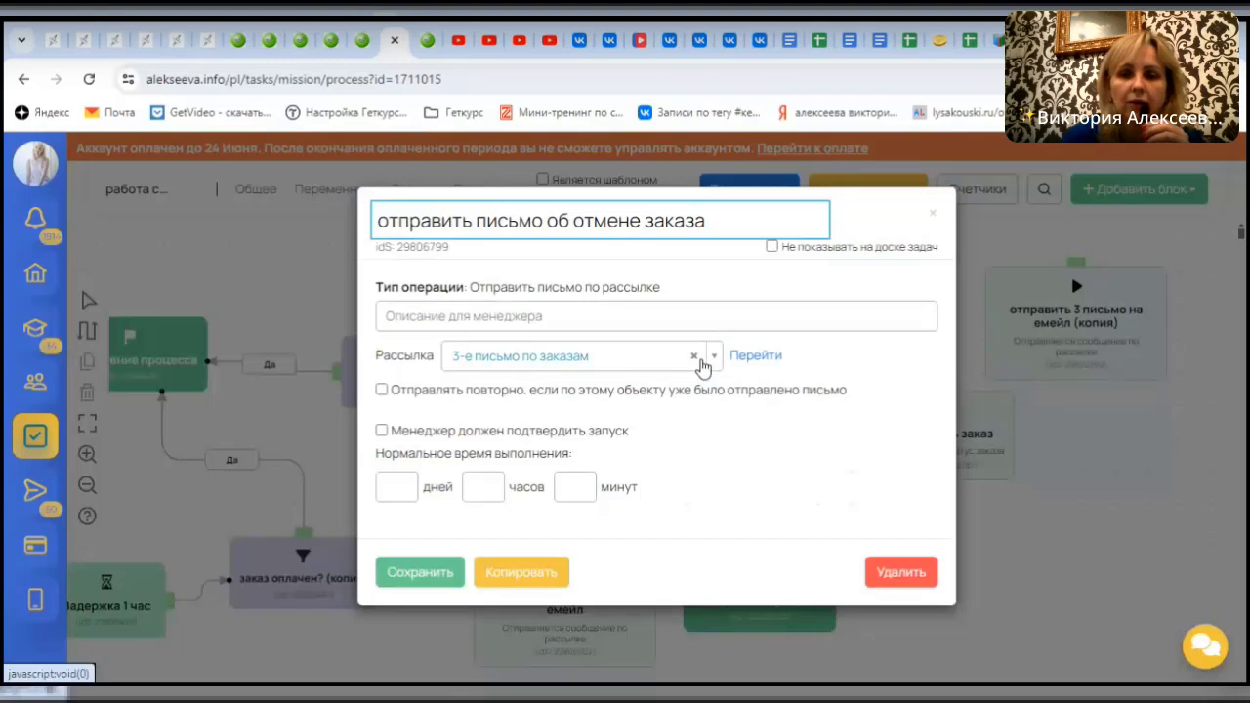
Set the cancellation email block's mailing to «Письмо по "отмененным" заказам» and save the block
click(715, 360)
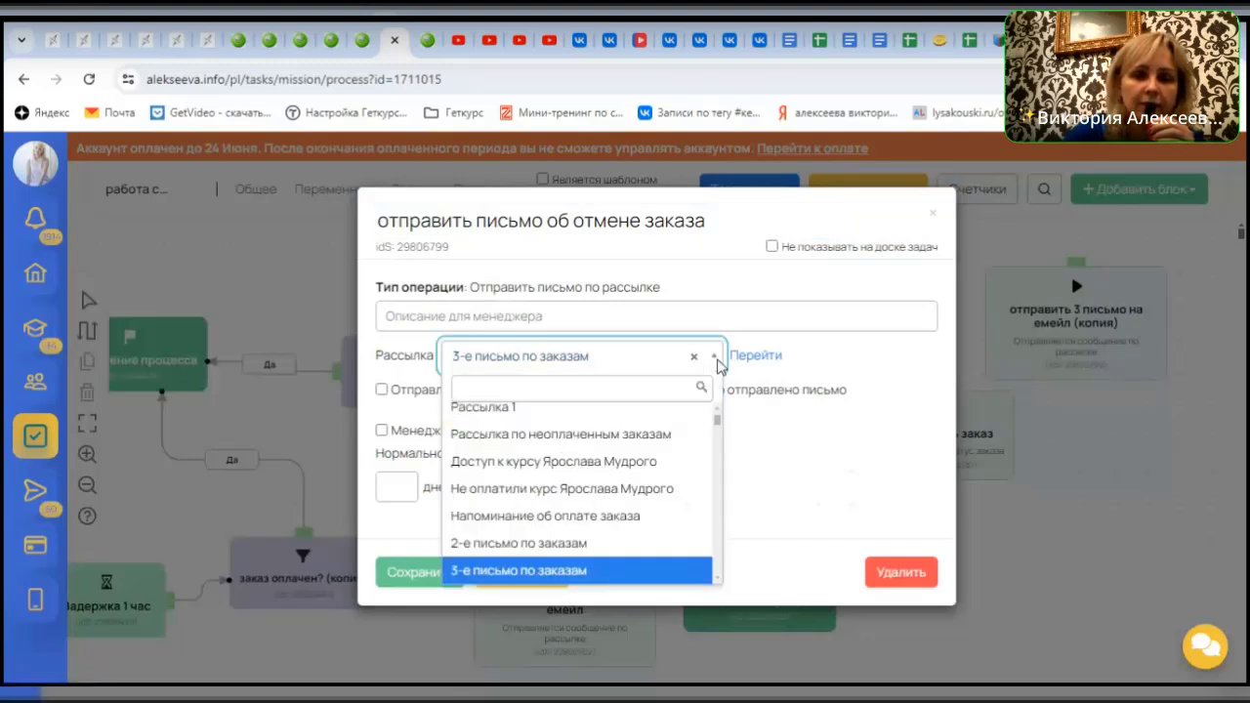
scroll(611, 460, up, 1)
scroll(609, 453, down, 5)
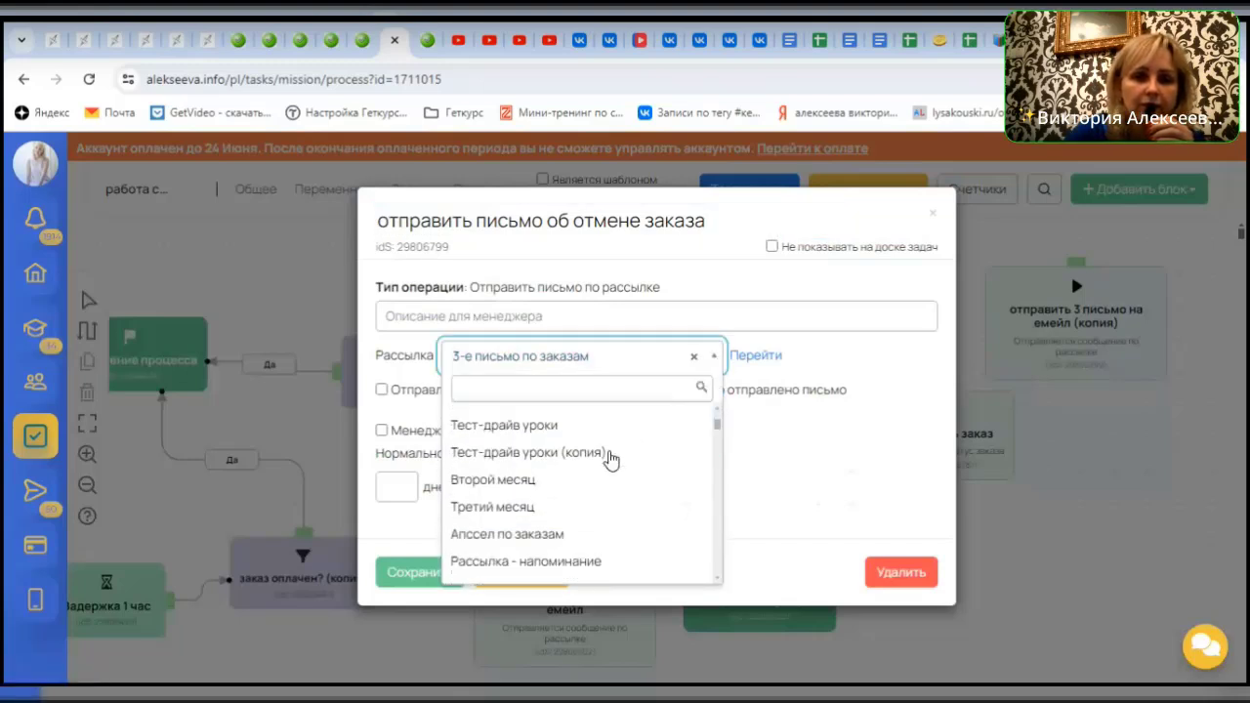
scroll(609, 474, down, 1)
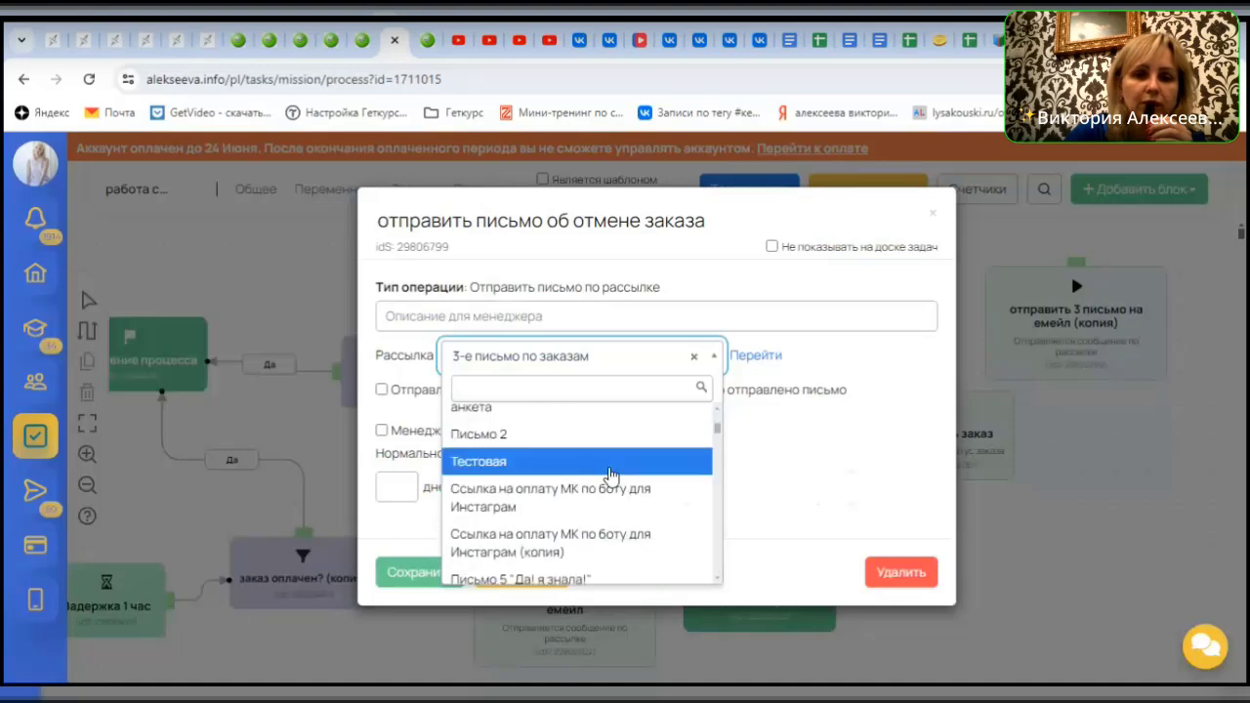
text(отм)
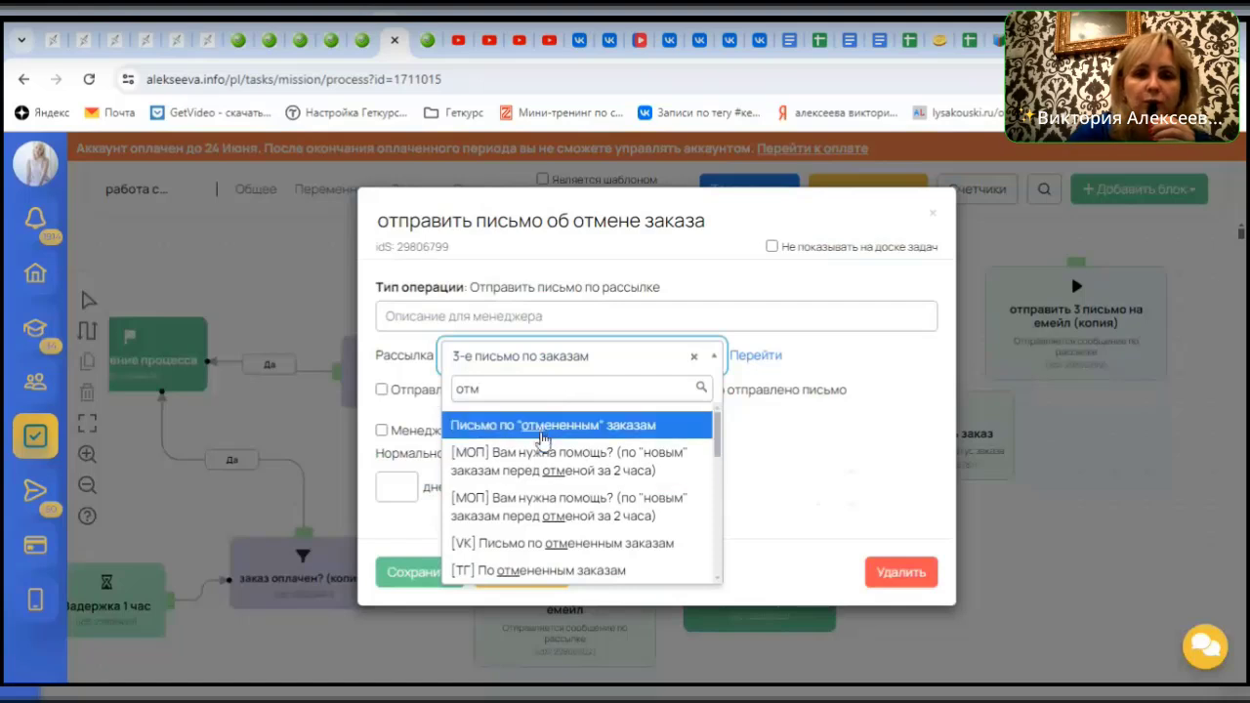
click(546, 427)
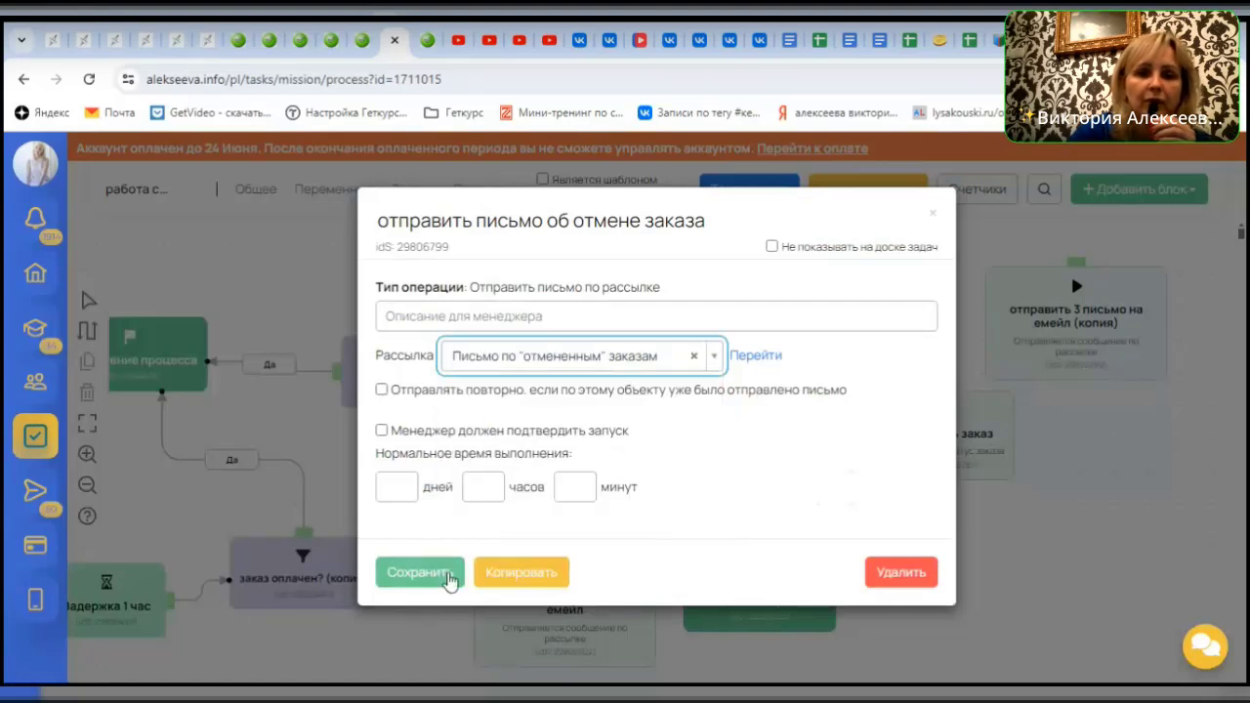
click(439, 576)
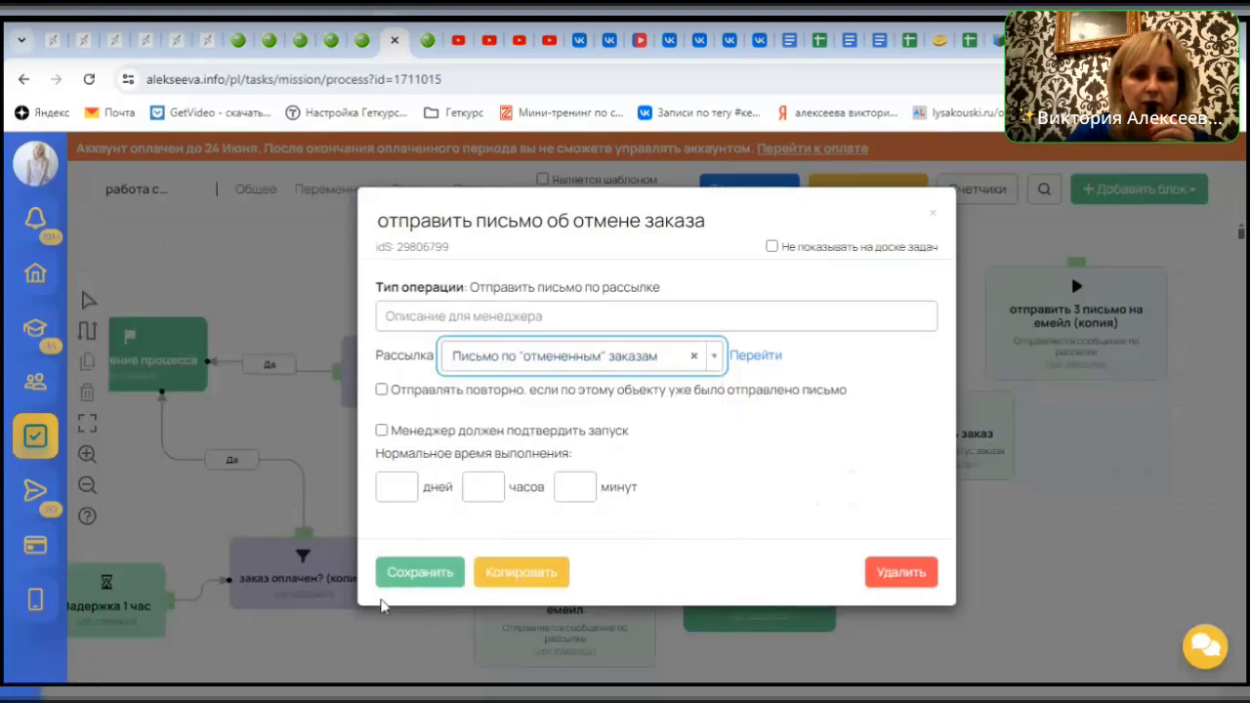
click(437, 581)
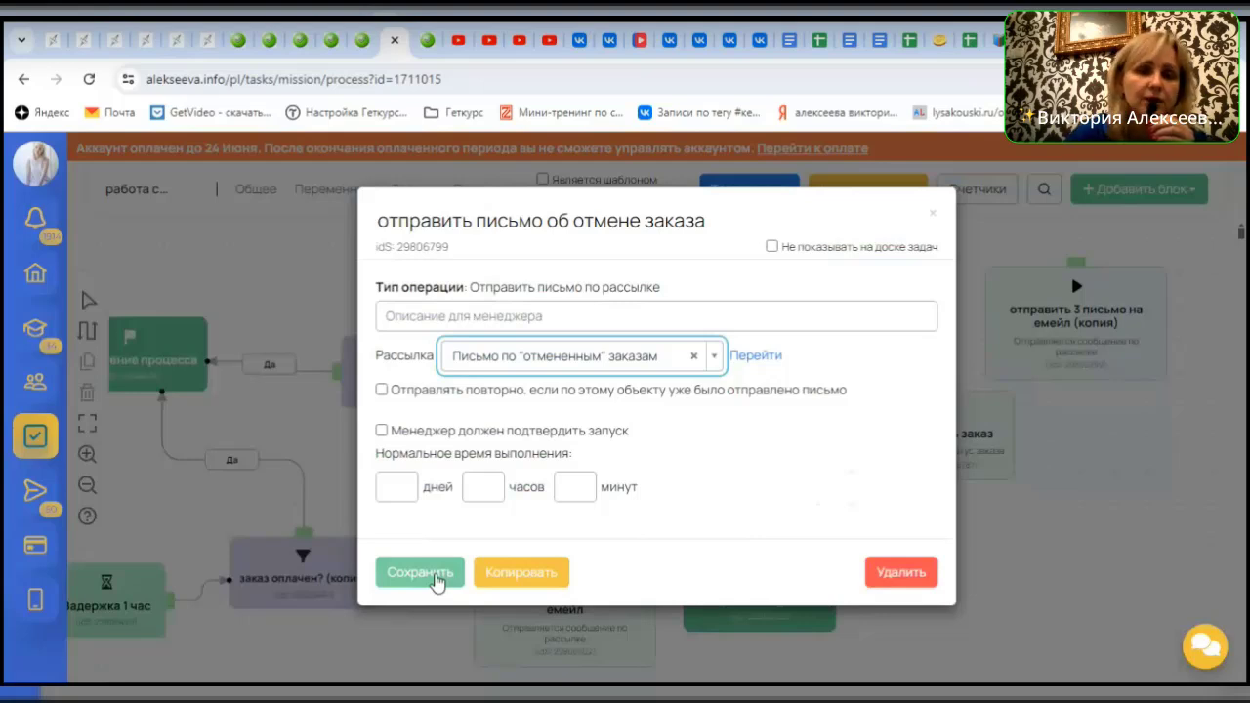
click(437, 577)
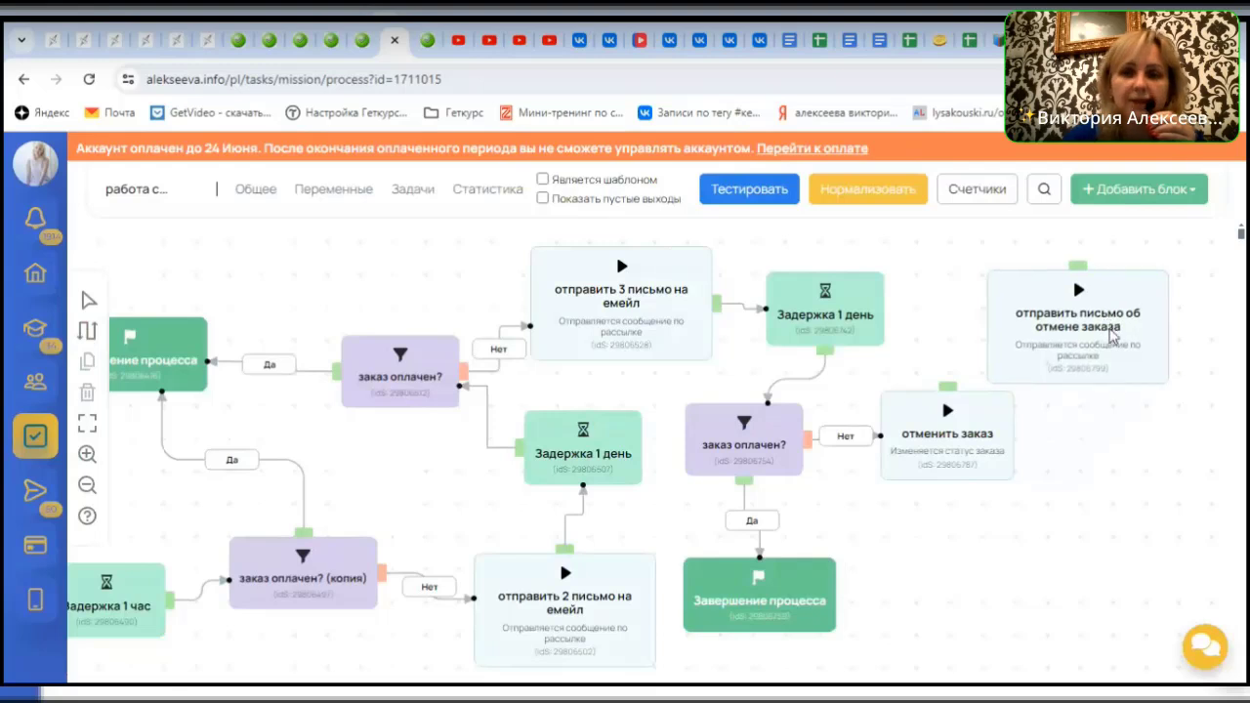
Connect the «Выполнено» output of «отменить заказ» to «отправить письмо об отмене заказа», placing the email block below and to its right
drag(1113, 322, 1137, 335)
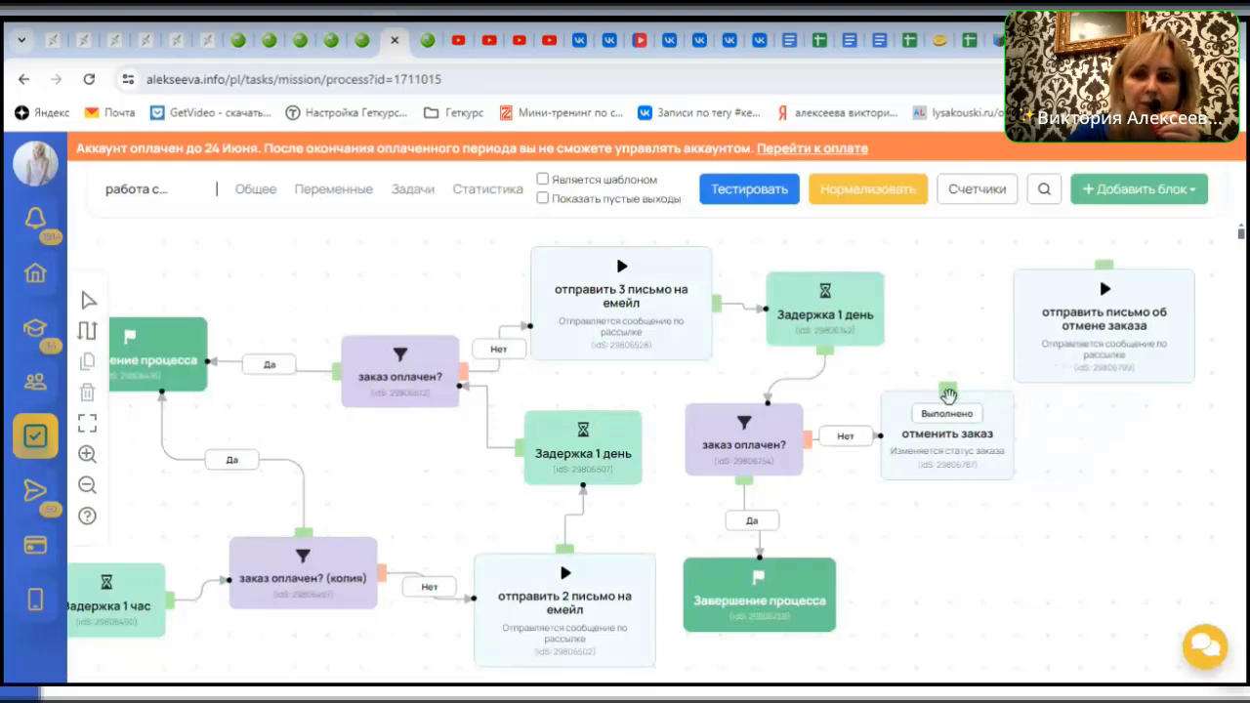
drag(948, 385, 1045, 615)
drag(921, 442, 970, 383)
drag(1021, 591, 1088, 559)
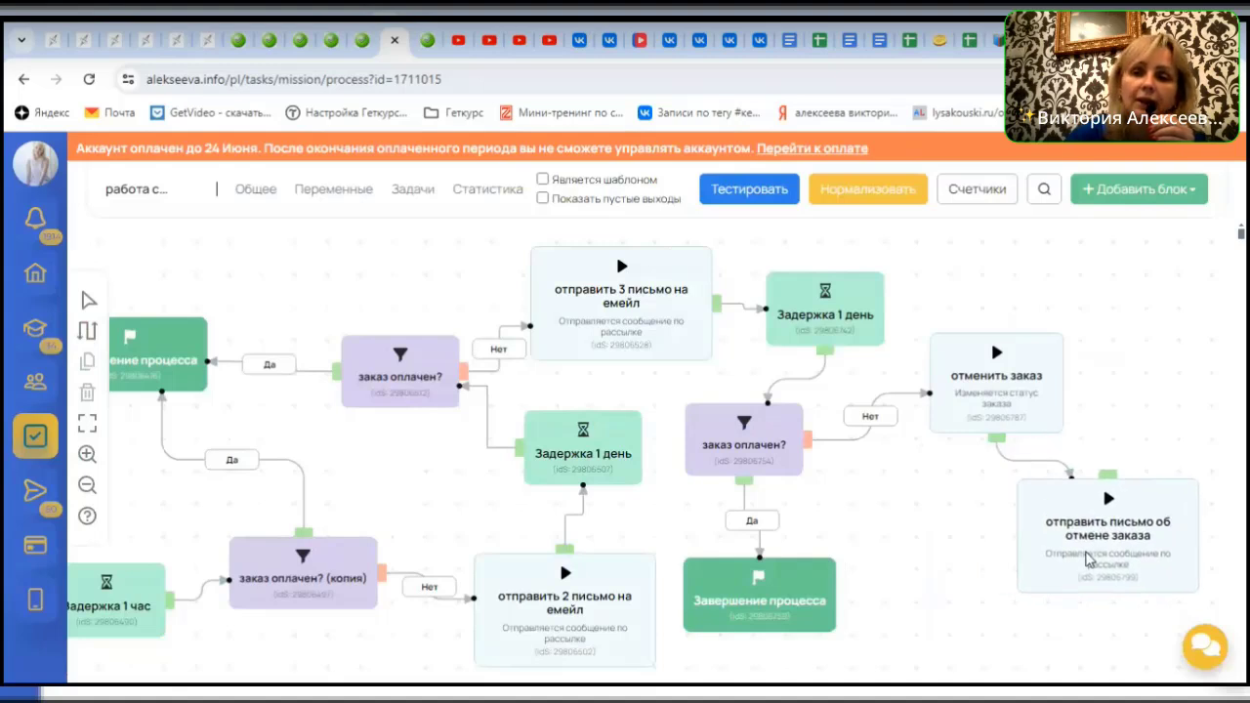
Add a «Завершение процесса» block with a negative outcome and save it
drag(907, 568, 849, 560)
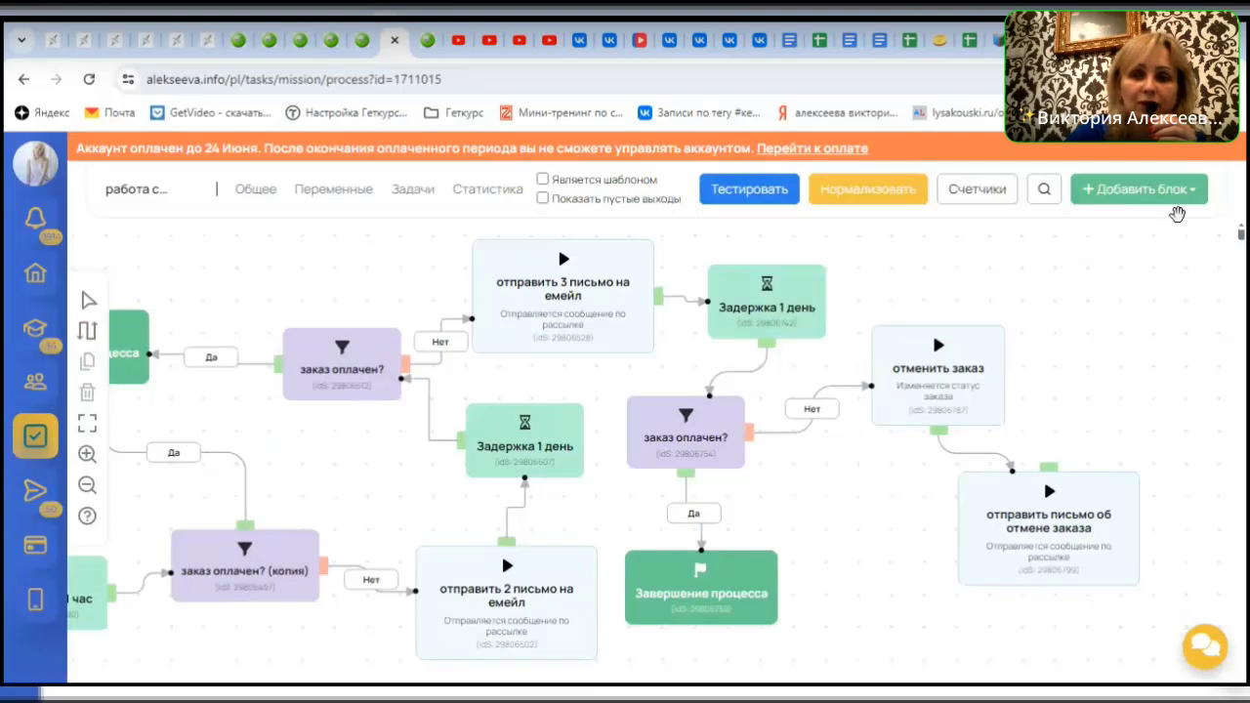
click(1167, 190)
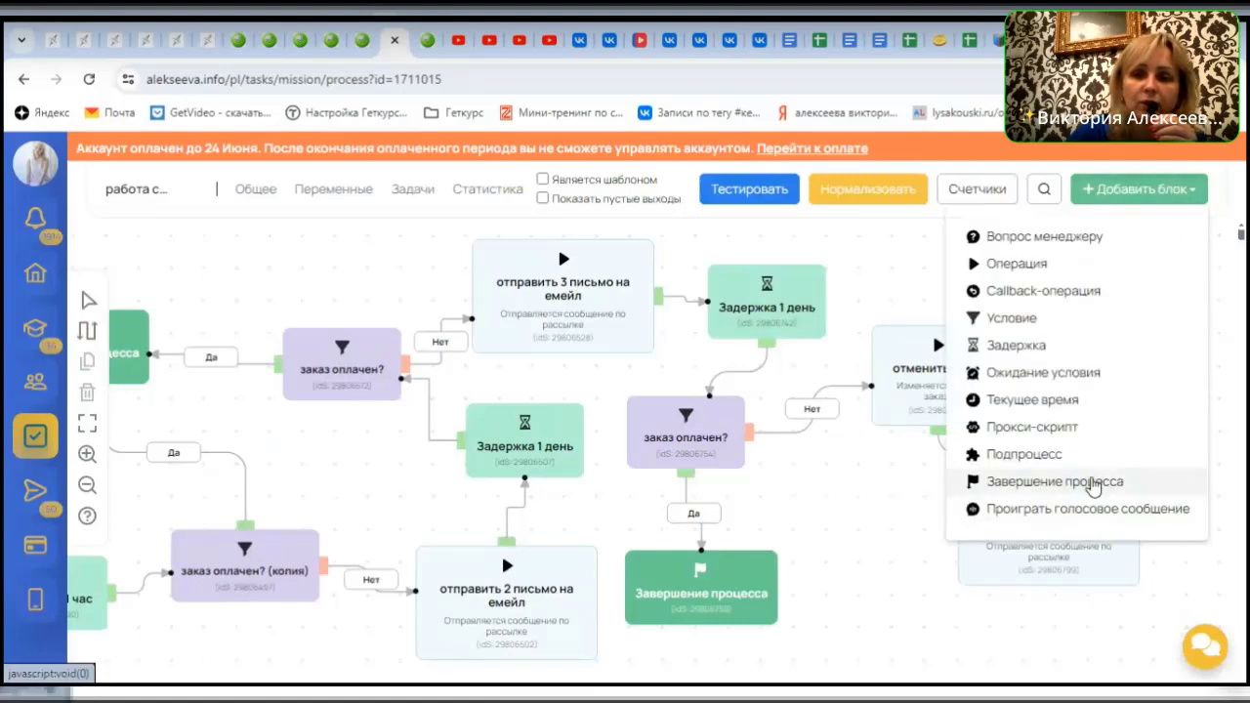
click(1094, 481)
click(507, 303)
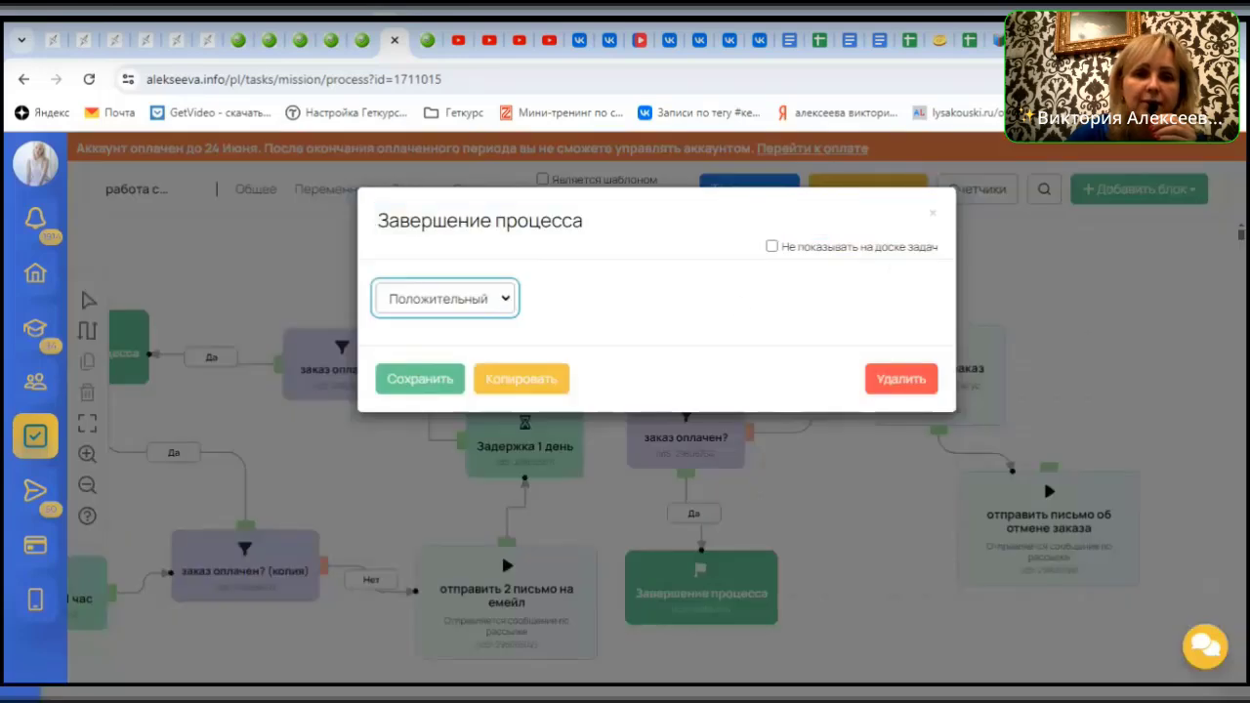
click(471, 365)
click(422, 380)
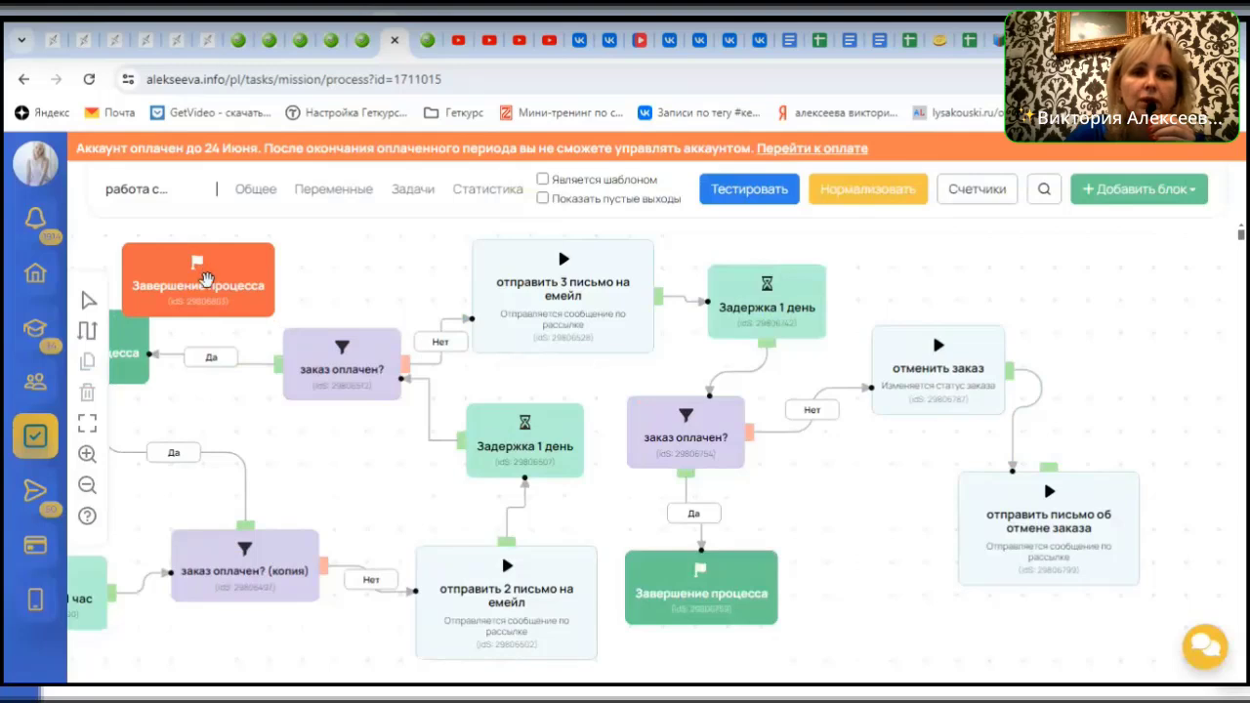
Connect «отправить письмо об отмене заказа» to the negative «Завершение процесса» block and place that end block above the email block
drag(211, 285, 947, 640)
drag(1049, 470, 903, 645)
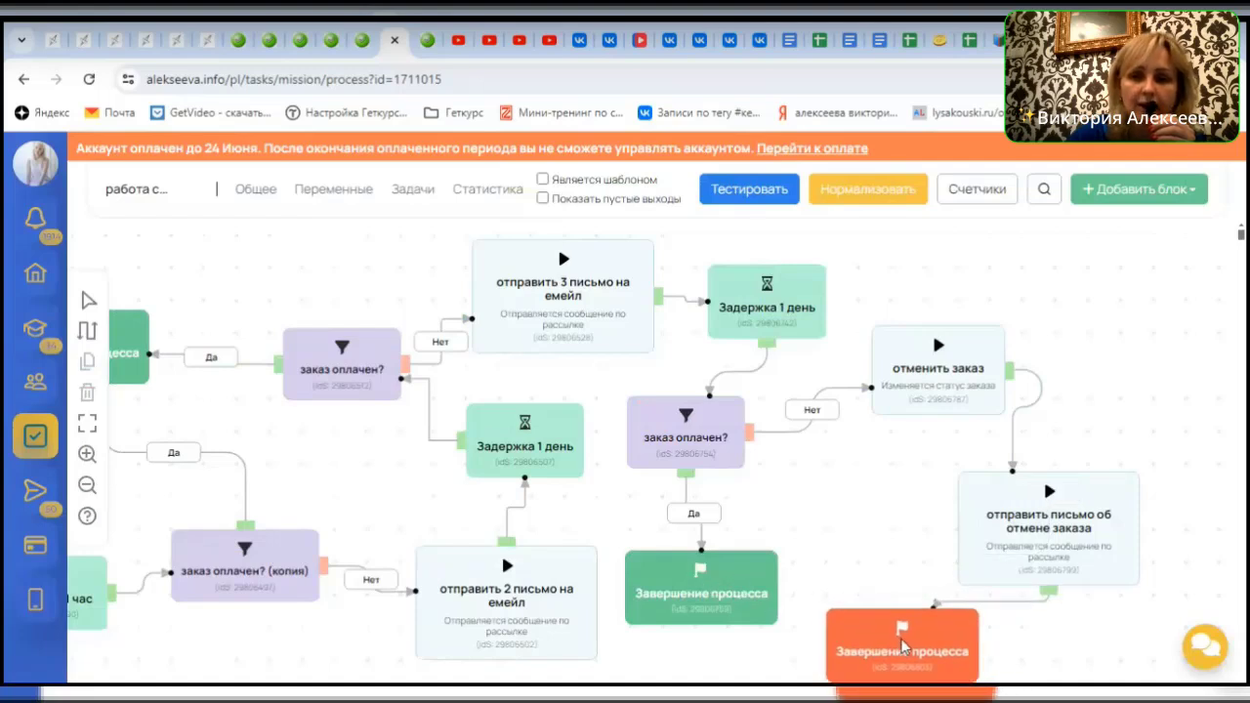
drag(737, 582, 728, 586)
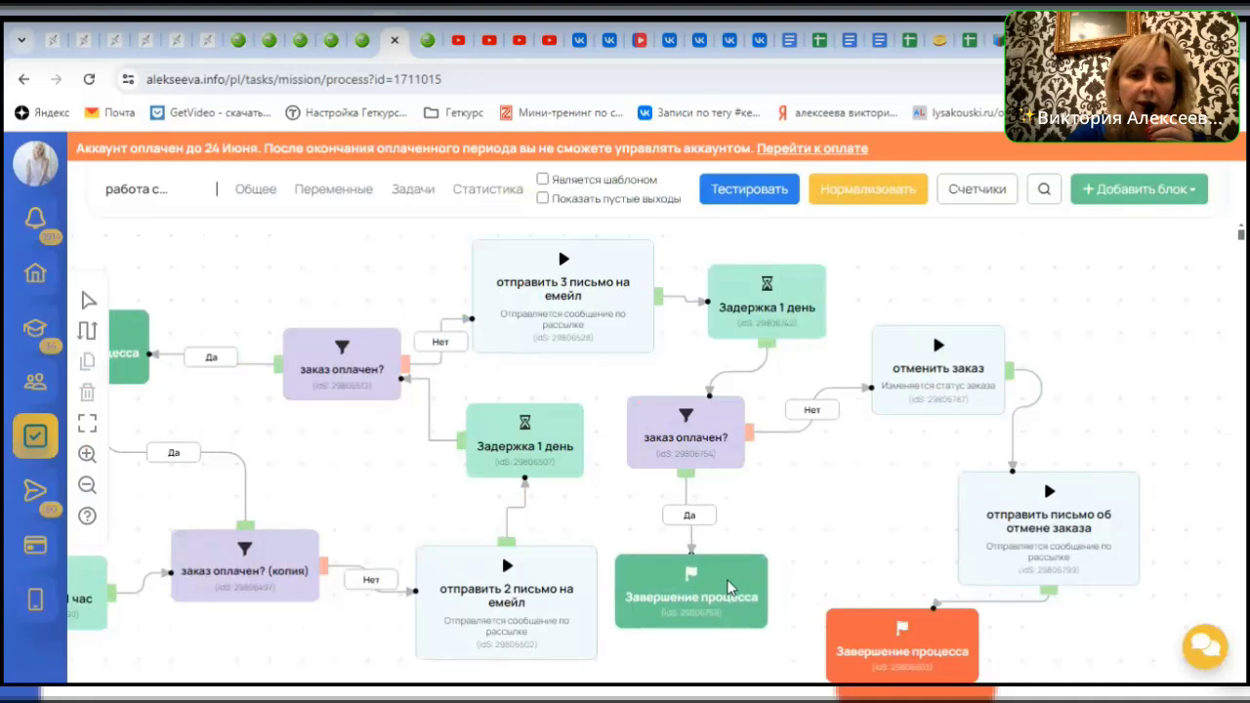
drag(913, 647, 913, 644)
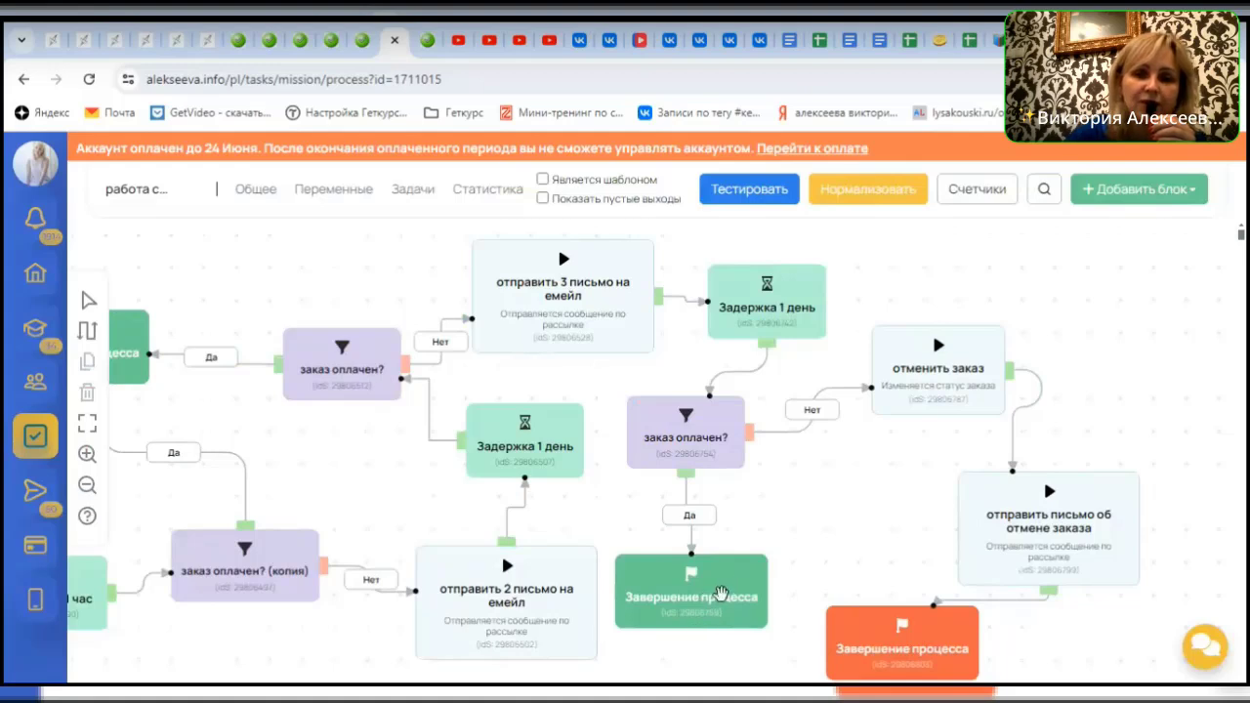
drag(882, 653, 1140, 297)
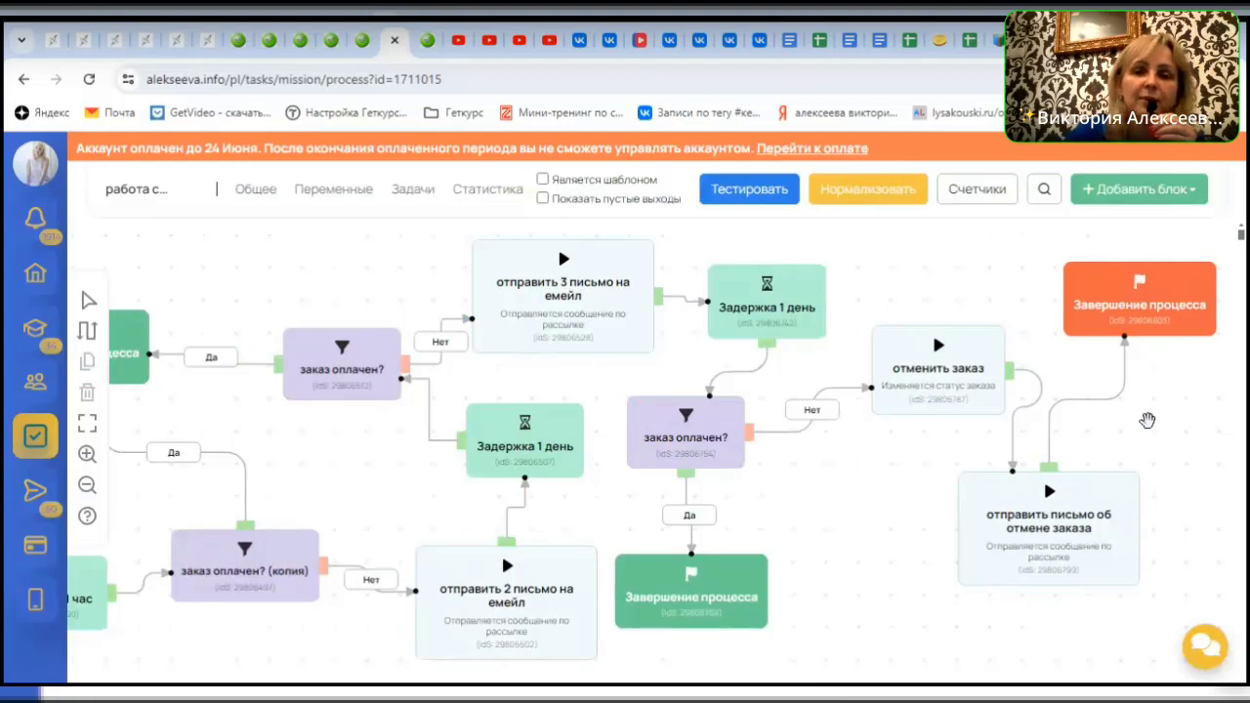
Shift «отправить 2 письмо на емейл» slightly left and «заказ оплачен? (копия)» slightly up and left in the diagram
drag(834, 531, 982, 531)
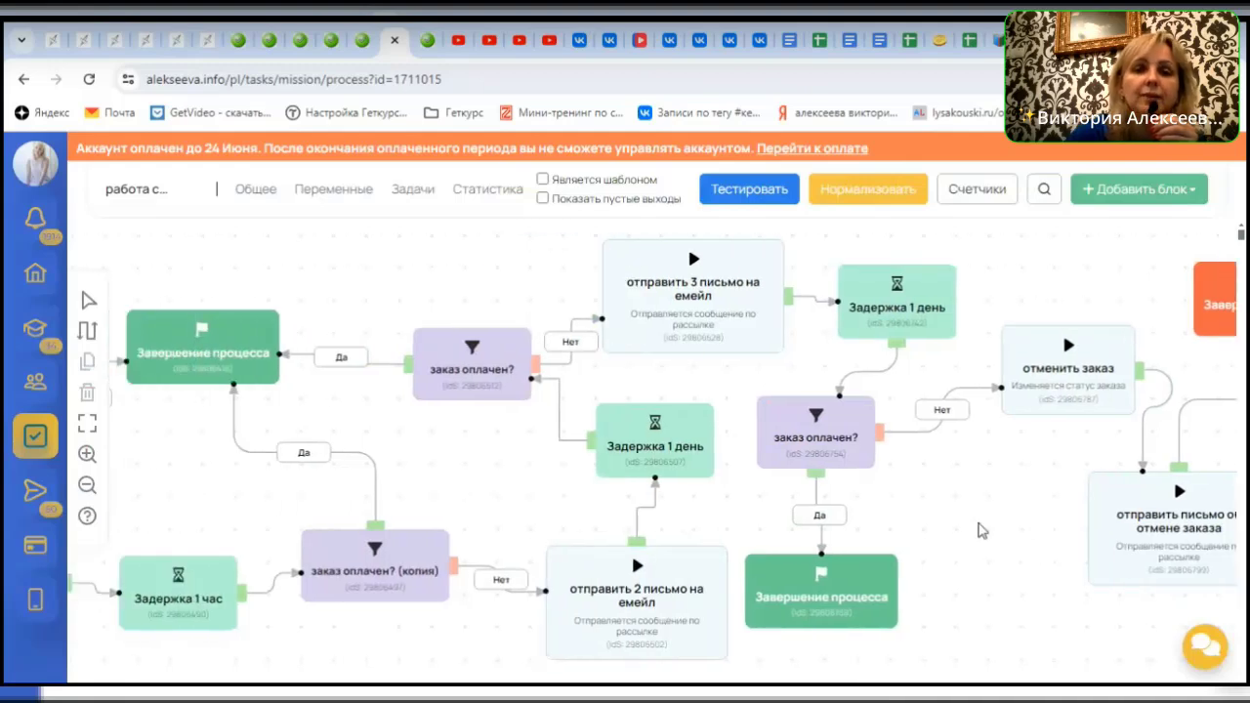
drag(411, 469, 620, 455)
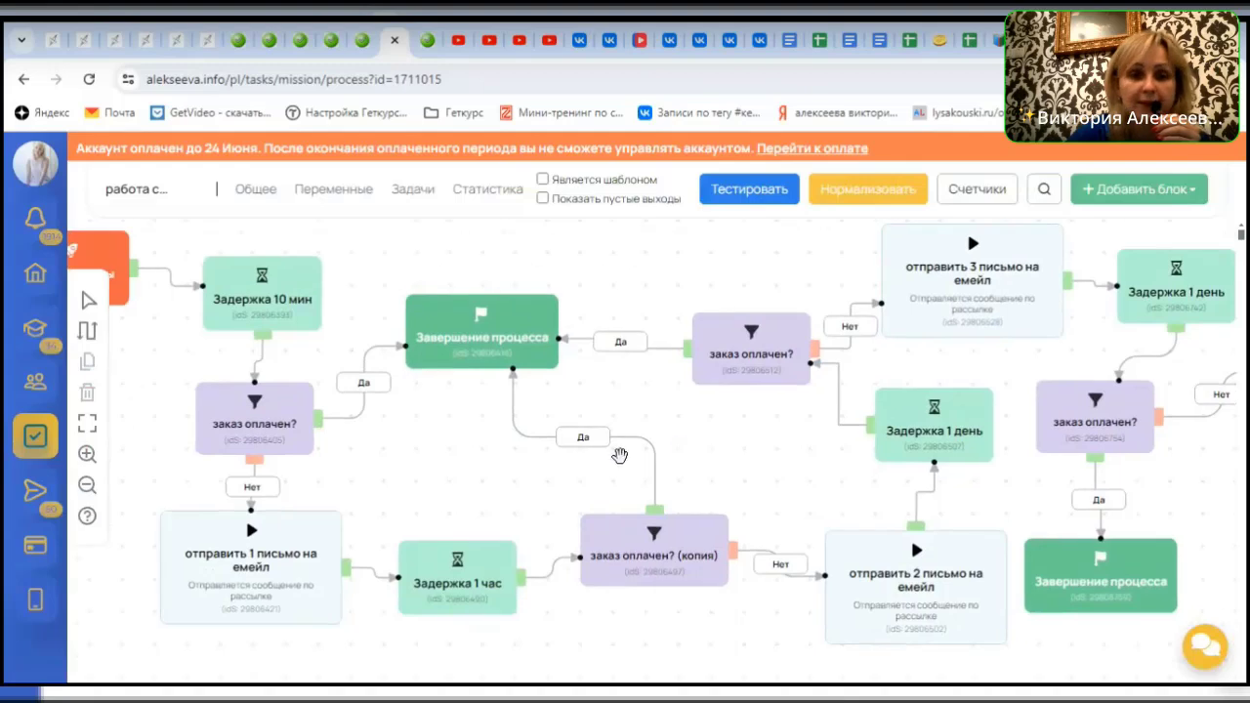
drag(450, 440, 637, 482)
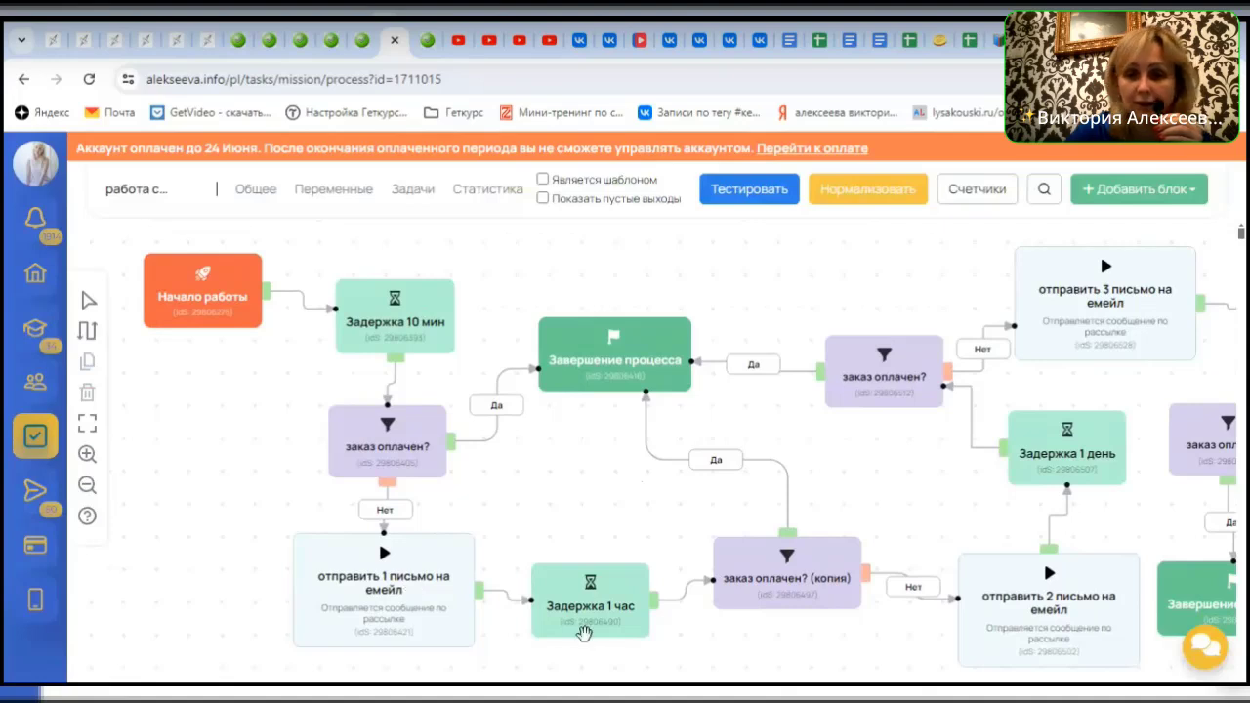
drag(1066, 591, 1055, 606)
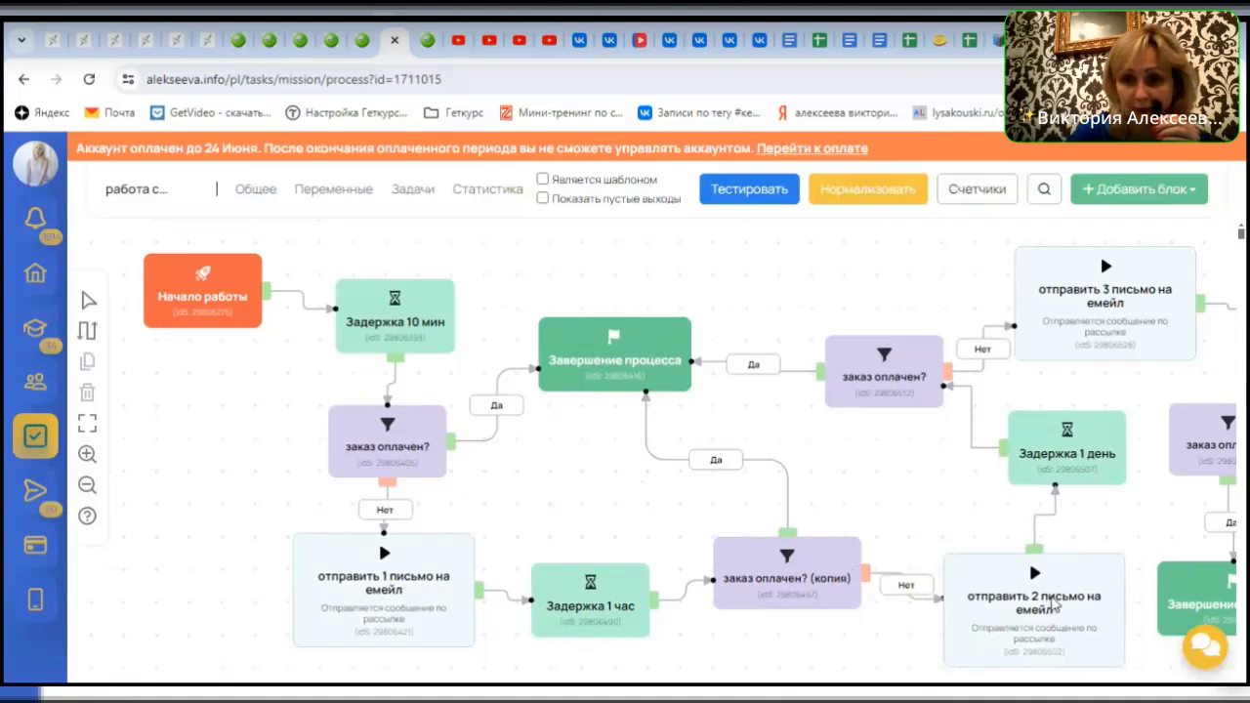
drag(793, 576, 786, 551)
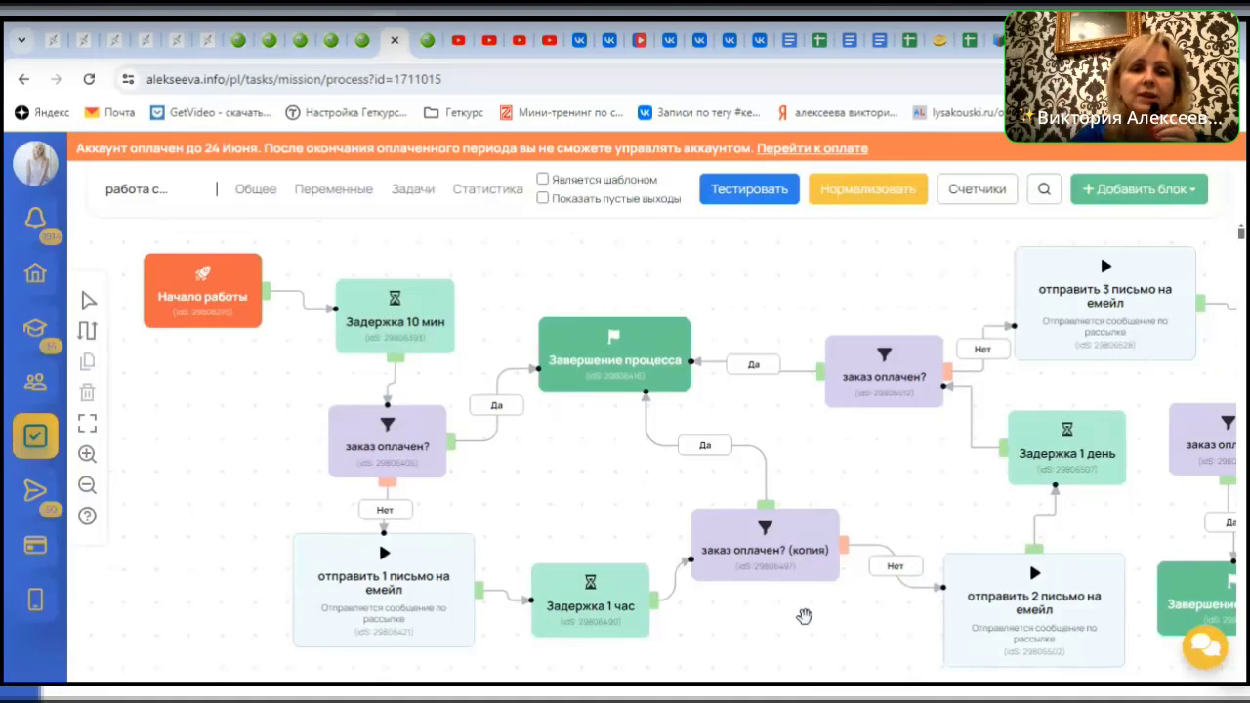
Shift the positive «Завершение процесса» block under the last «заказ оплачен?» condition slightly to the right
mouse_move(916, 480)
mouse_down()
mouse_move(889, 494)
mouse_move(900, 471)
mouse_up()
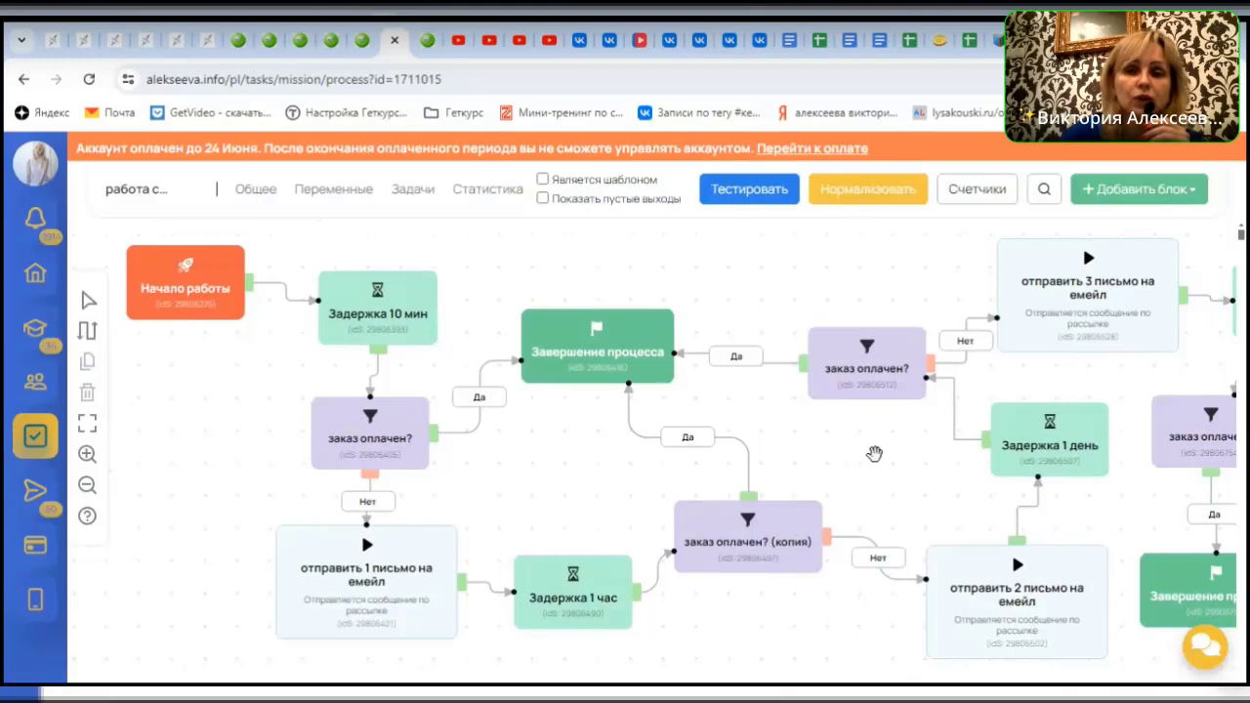
drag(873, 453, 741, 460)
drag(572, 485, 549, 478)
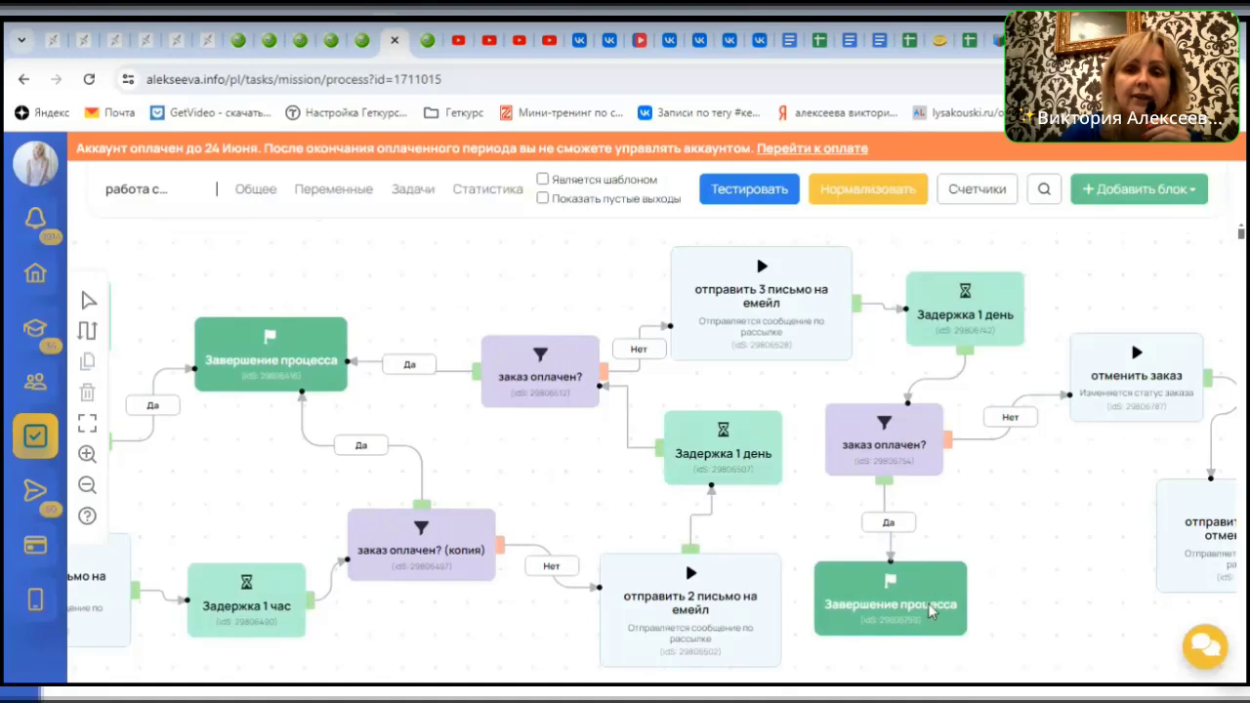
drag(539, 530, 362, 536)
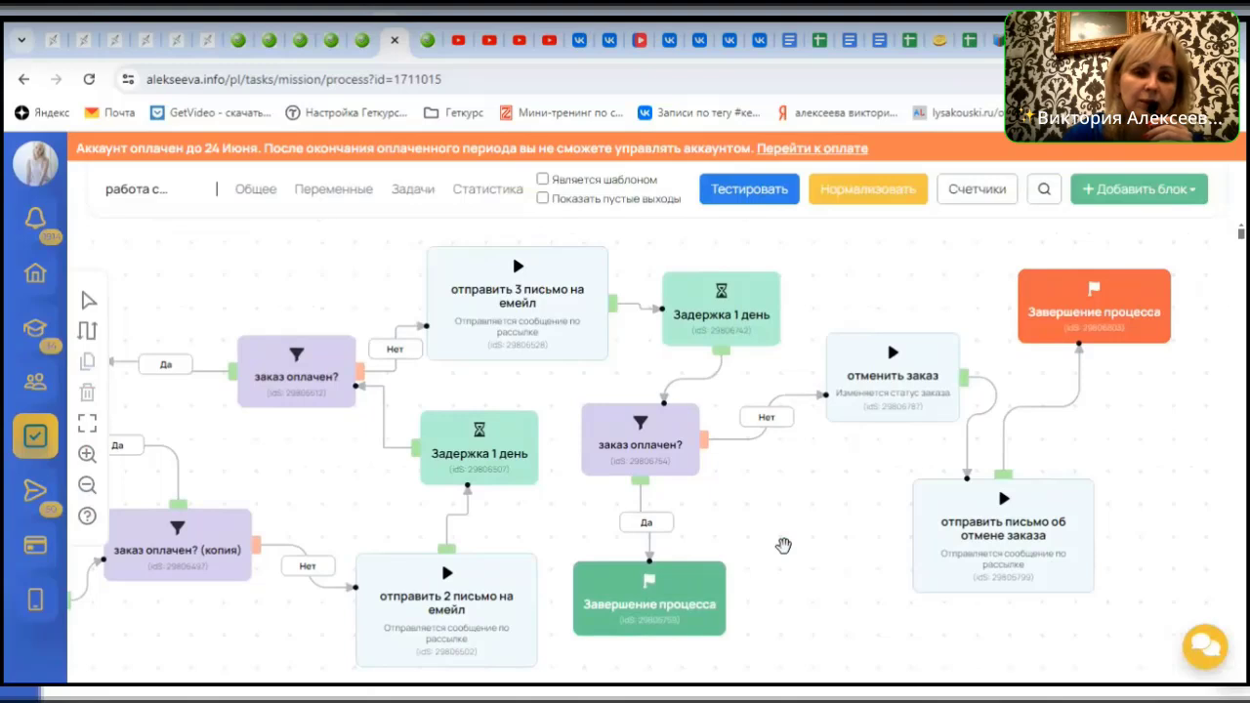
drag(674, 601, 713, 611)
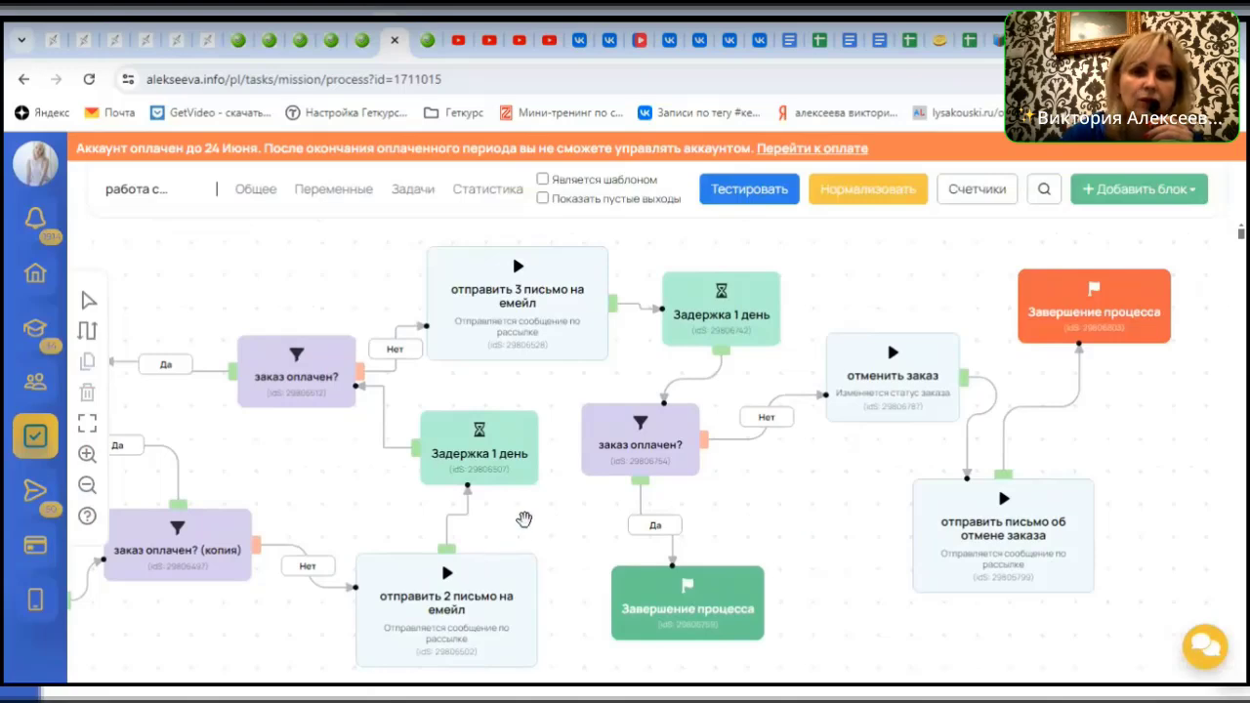
drag(525, 518, 810, 524)
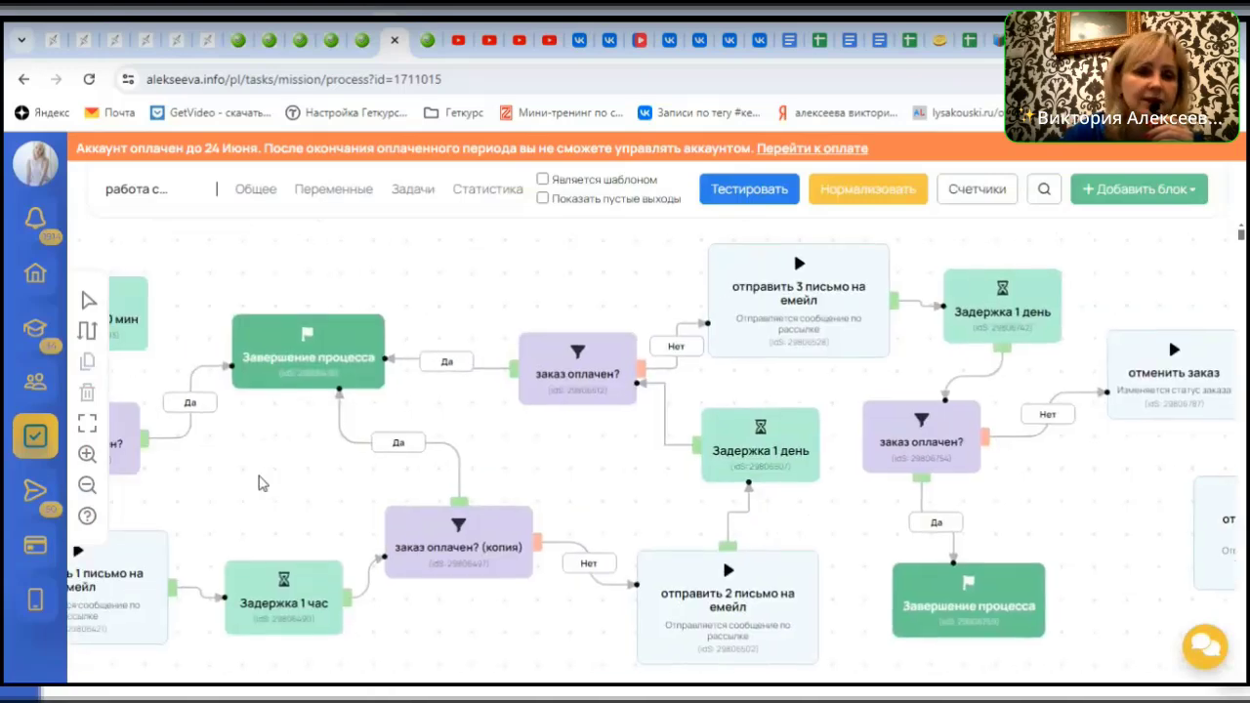
Start testing the process and select the «Мастер-класс по боту для Instagram» order as the test object
drag(262, 482, 564, 461)
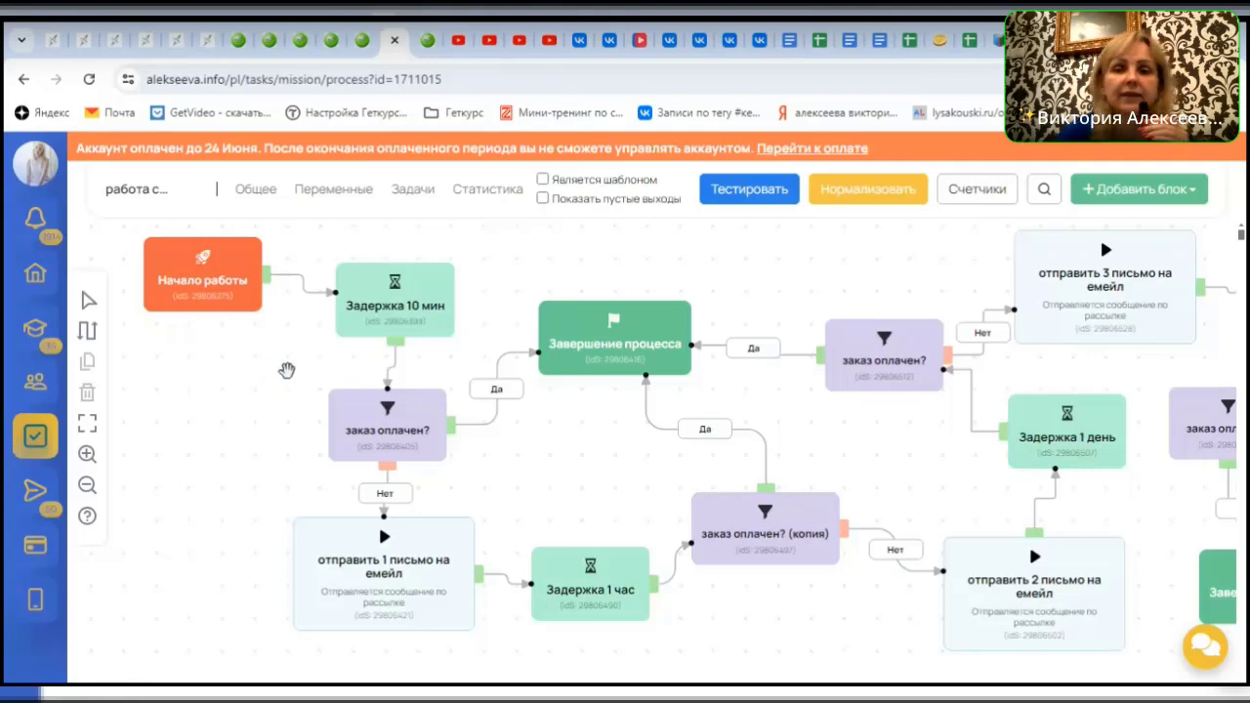
drag(543, 445, 577, 468)
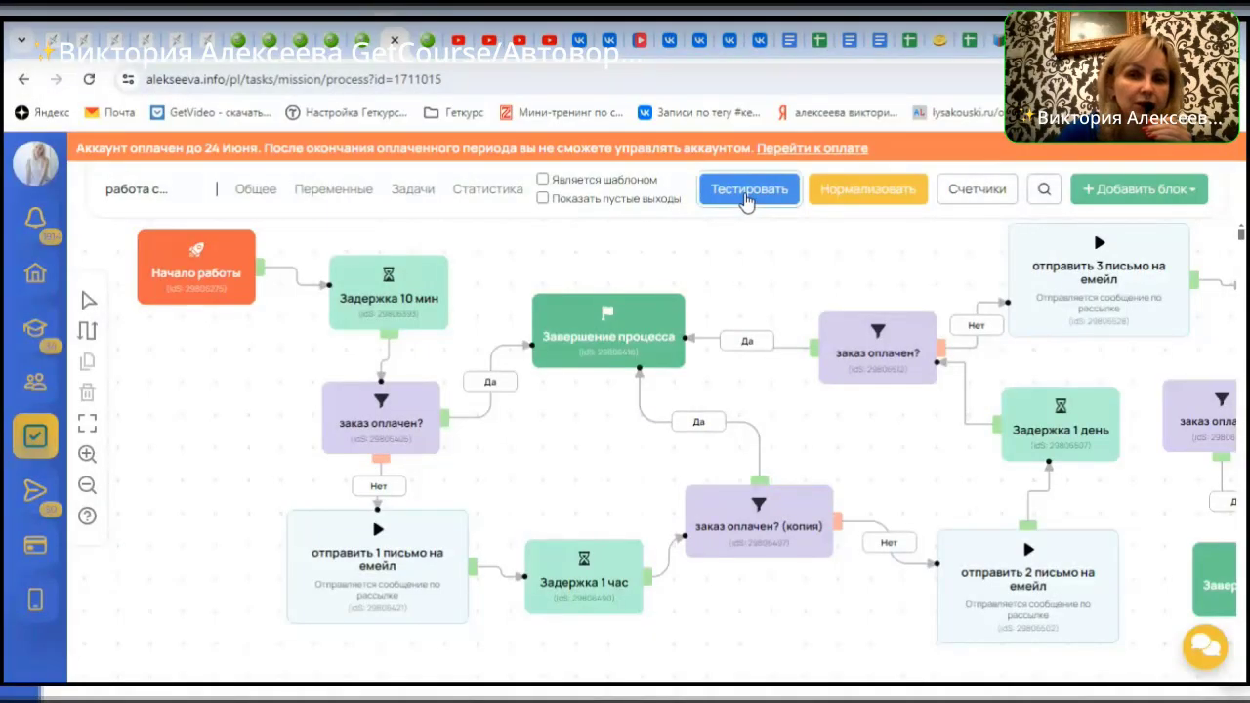
click(747, 198)
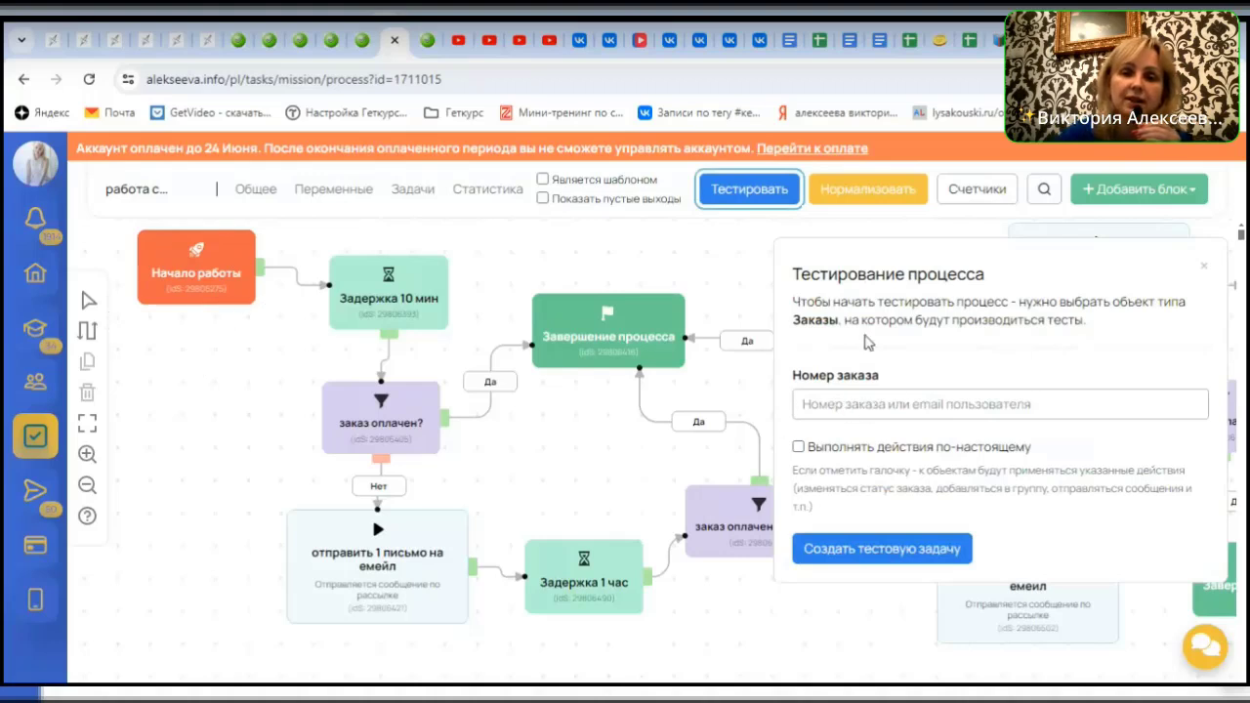
click(859, 403)
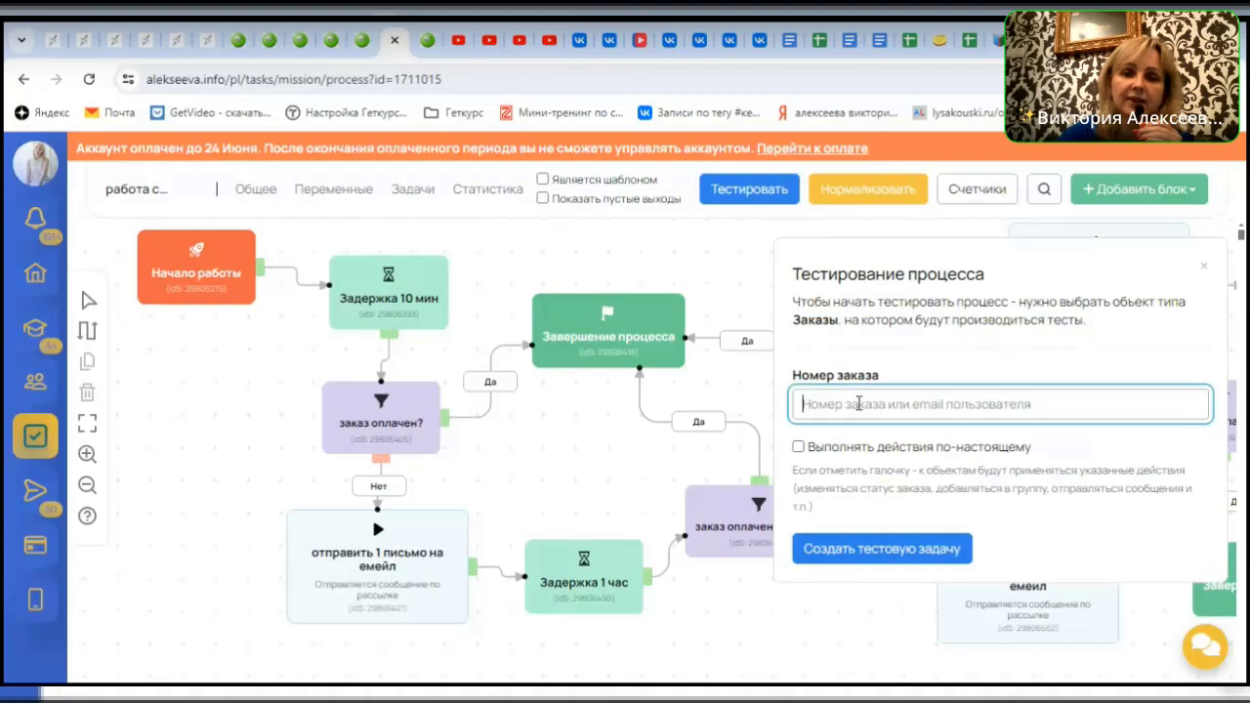
text(0)
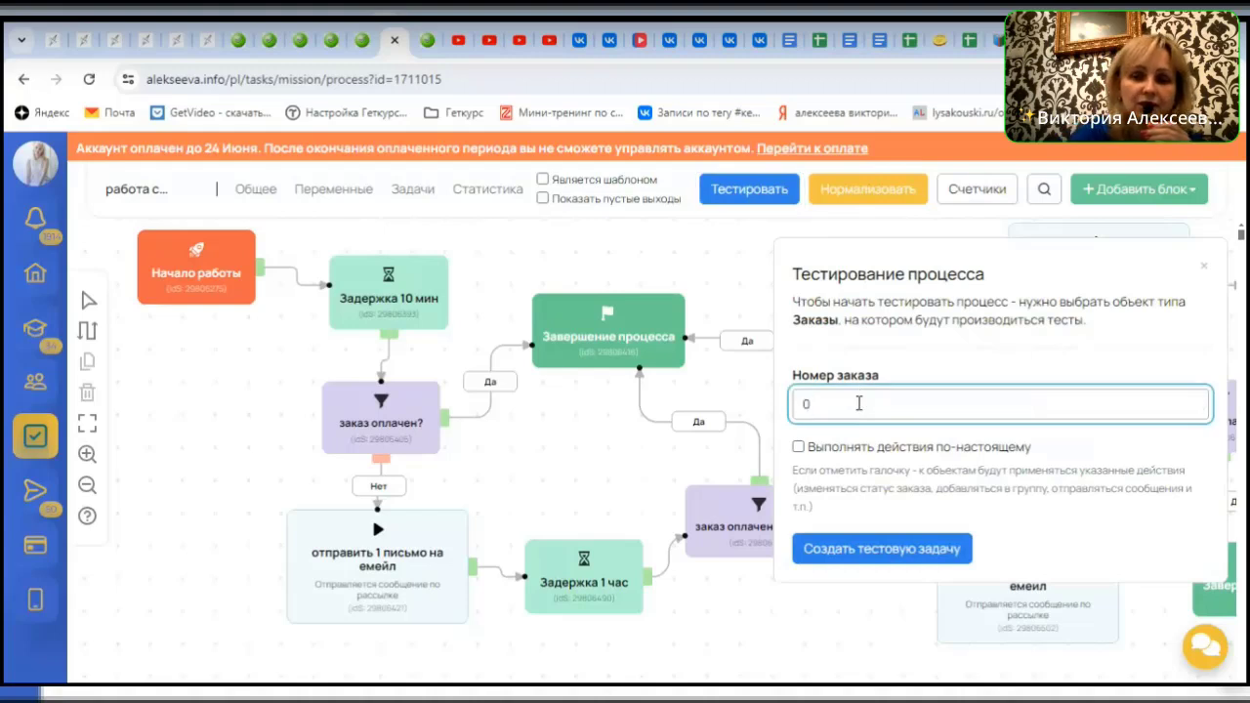
text(05)
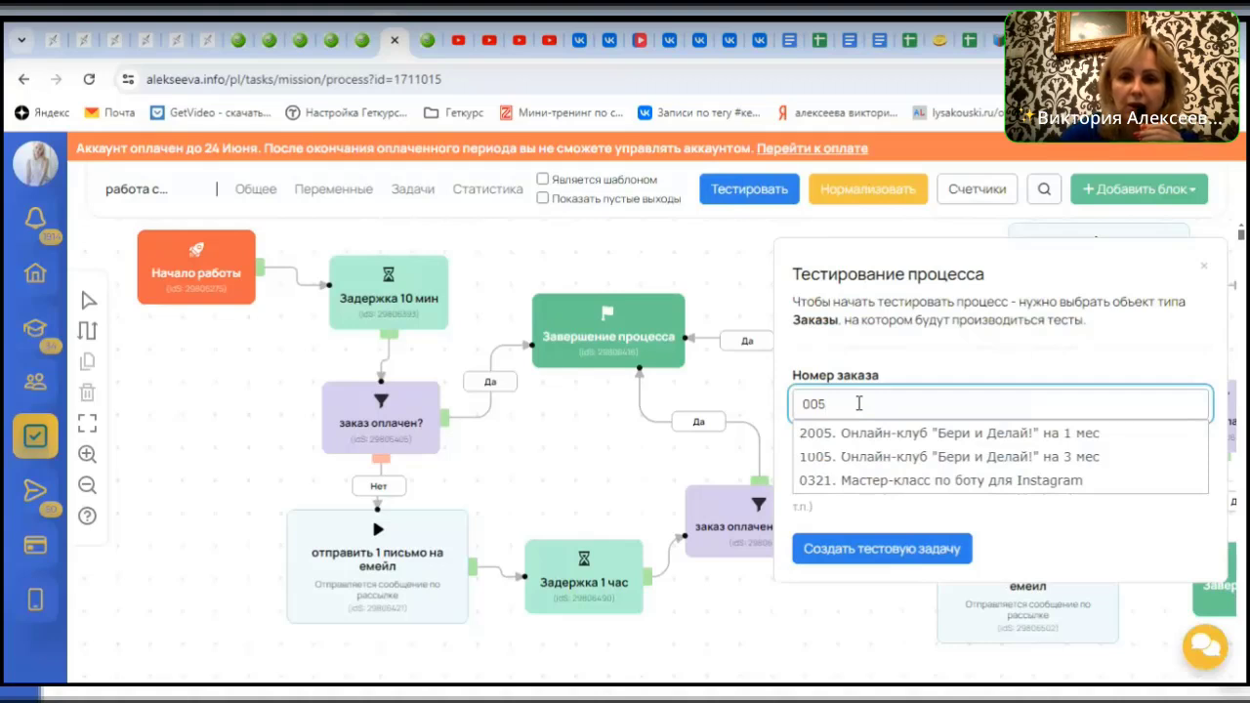
click(868, 480)
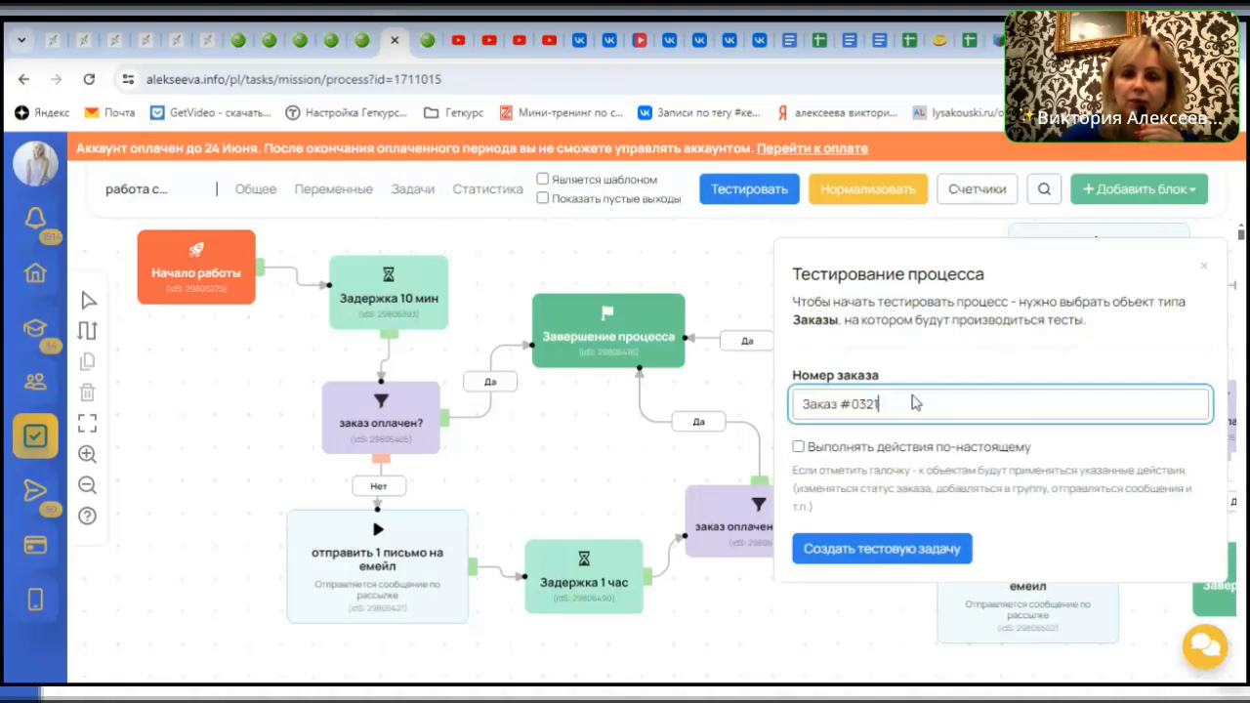
Create the test task without real actions, execute its «Задержка 10 мин» block immediately and close the test
click(955, 364)
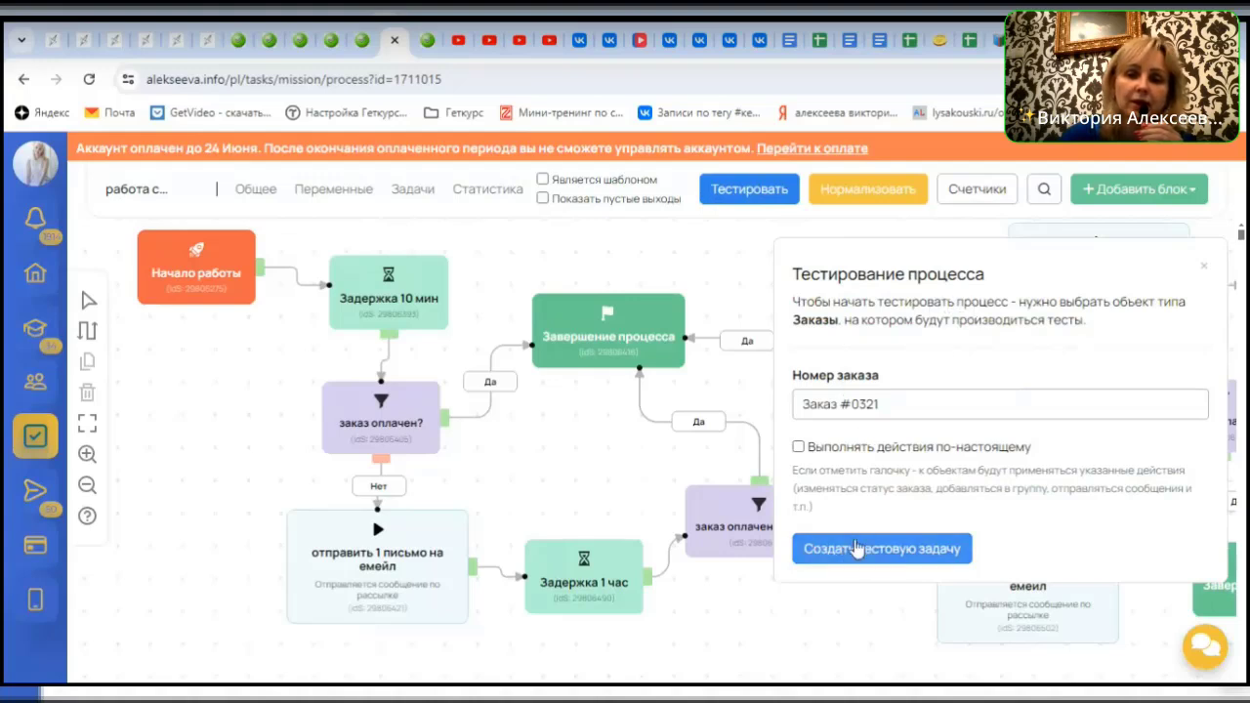
click(903, 559)
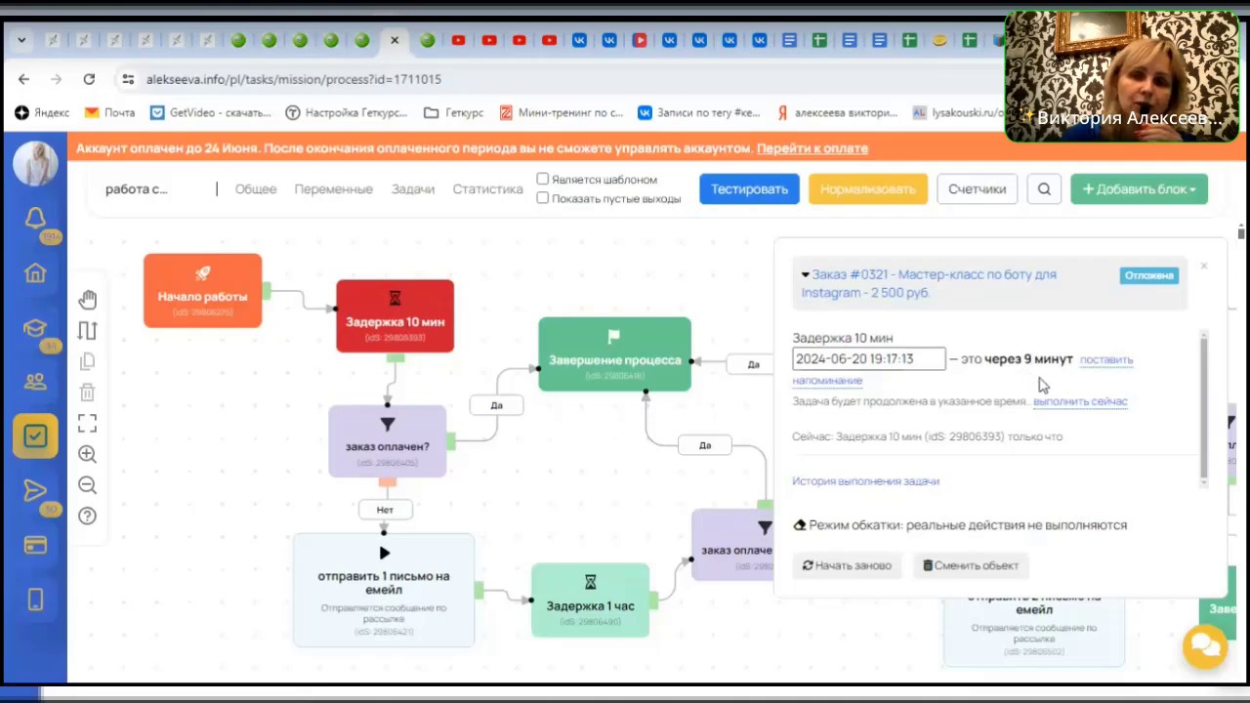
click(1091, 401)
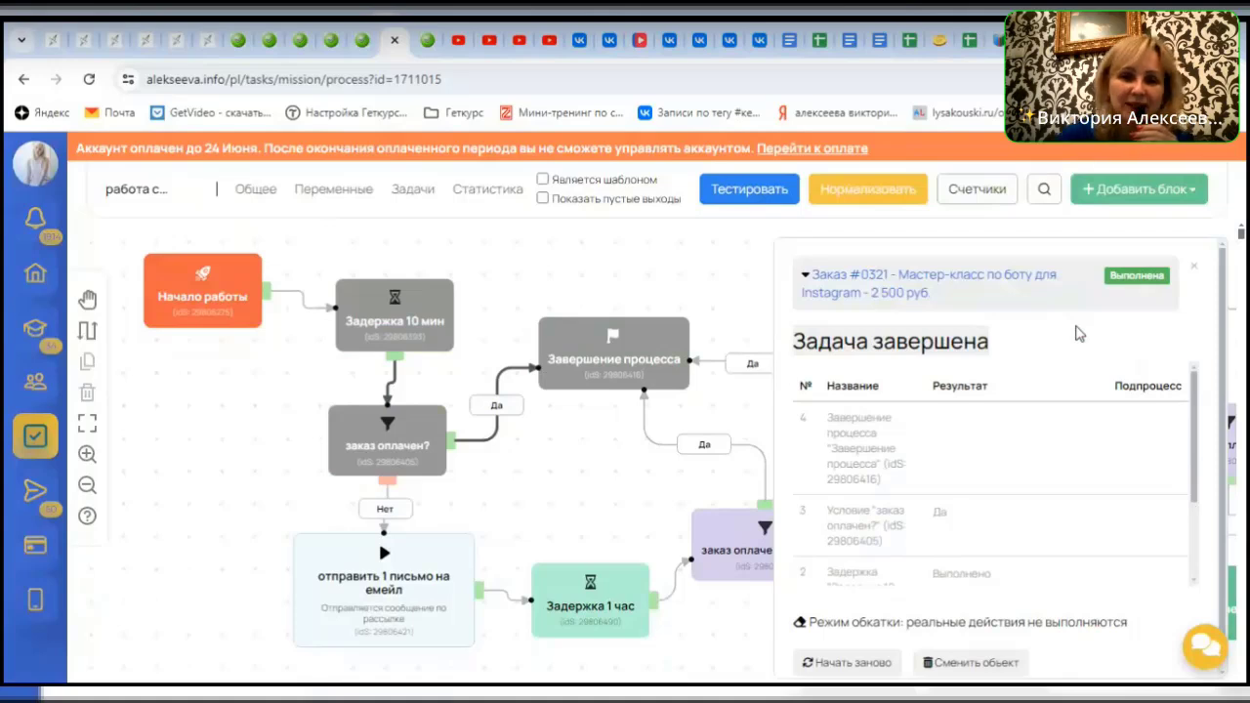
click(743, 195)
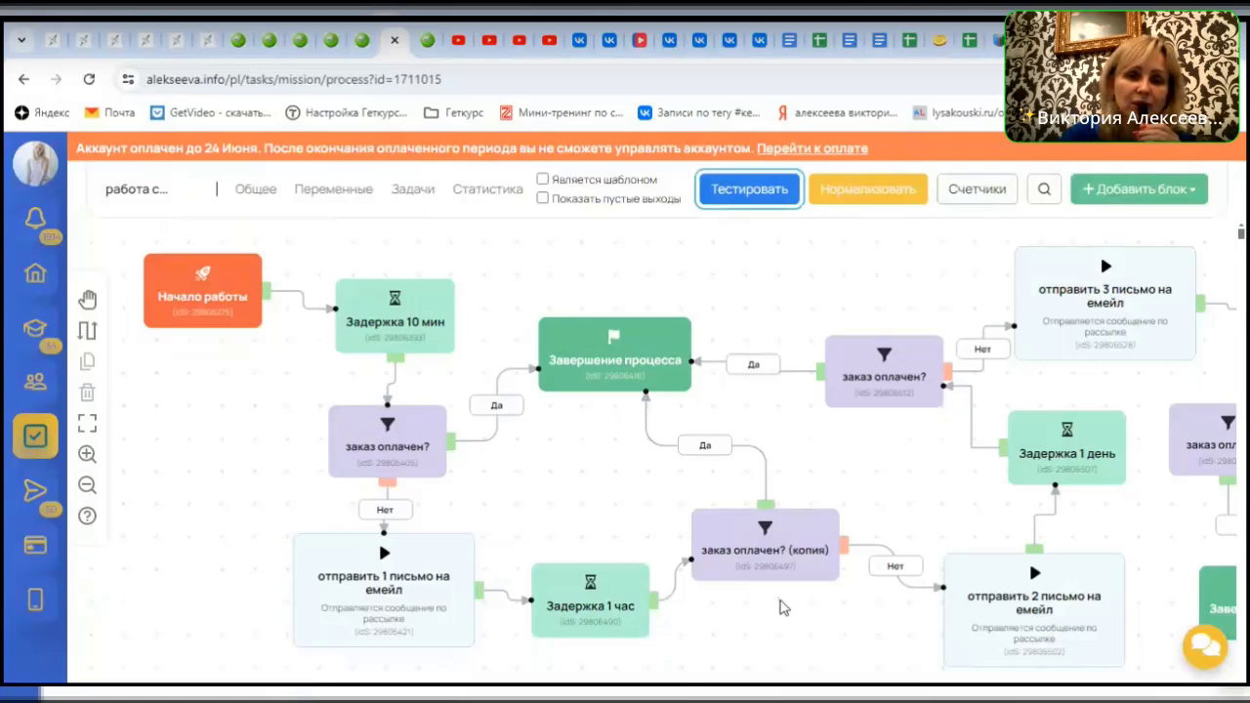
Examine the process's general settings, including the object entry rule, creation-date period options and launch section, and return to the process diagram
click(252, 190)
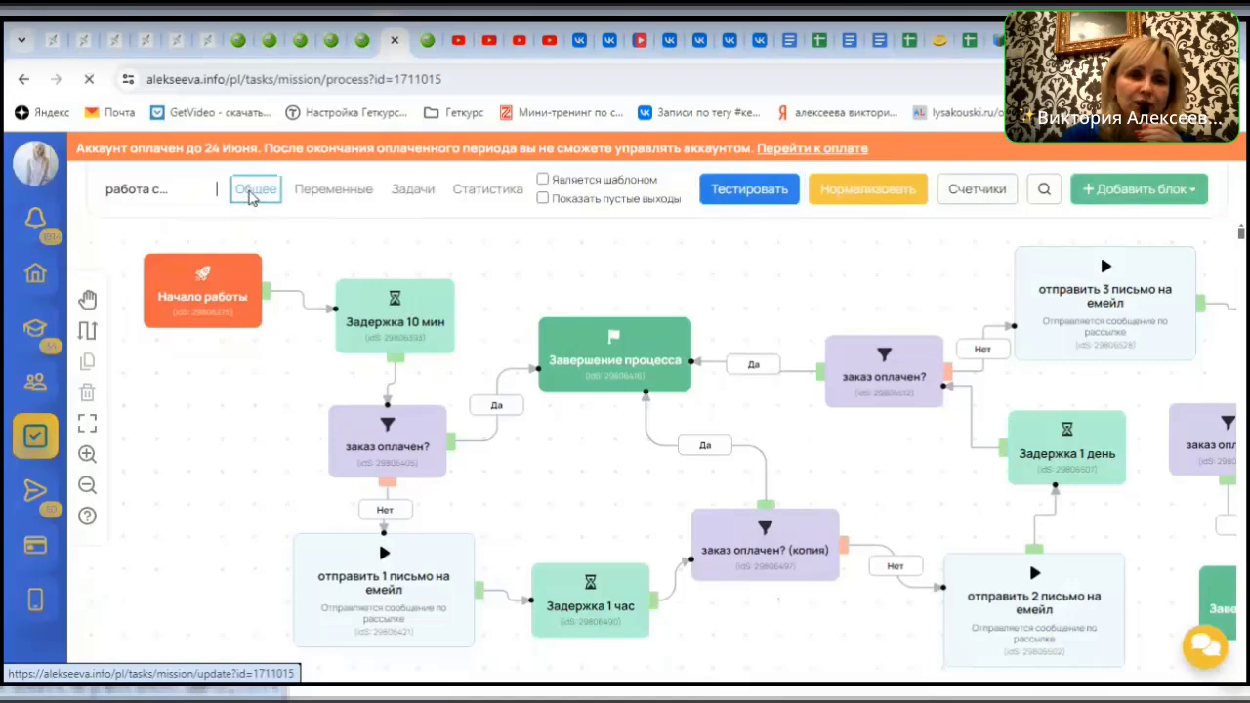
scroll(508, 344, down, 1)
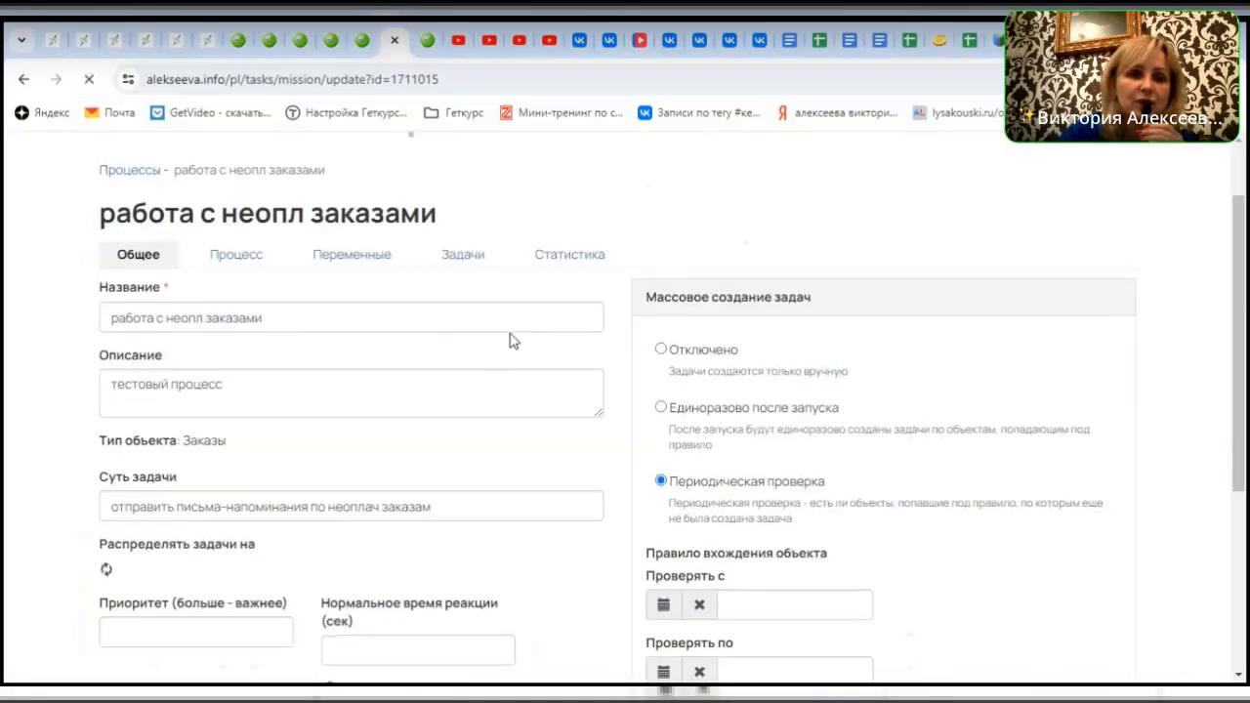
scroll(514, 335, down, 5)
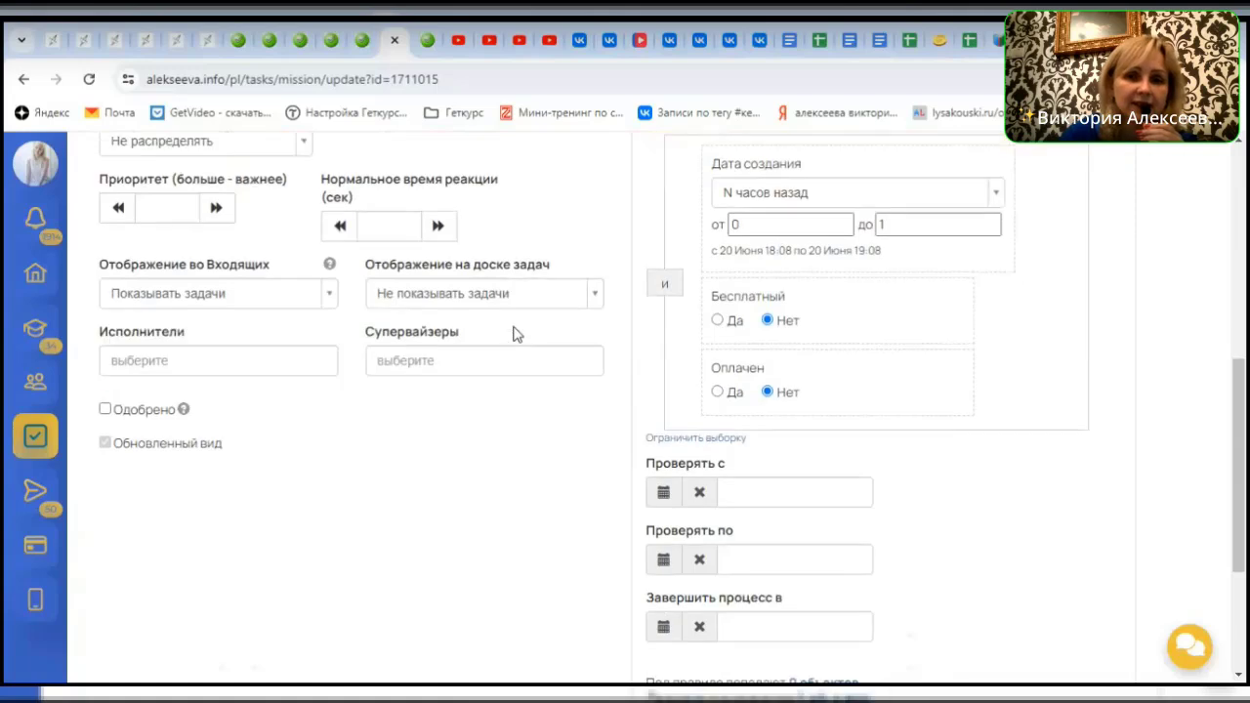
scroll(506, 323, down, 2)
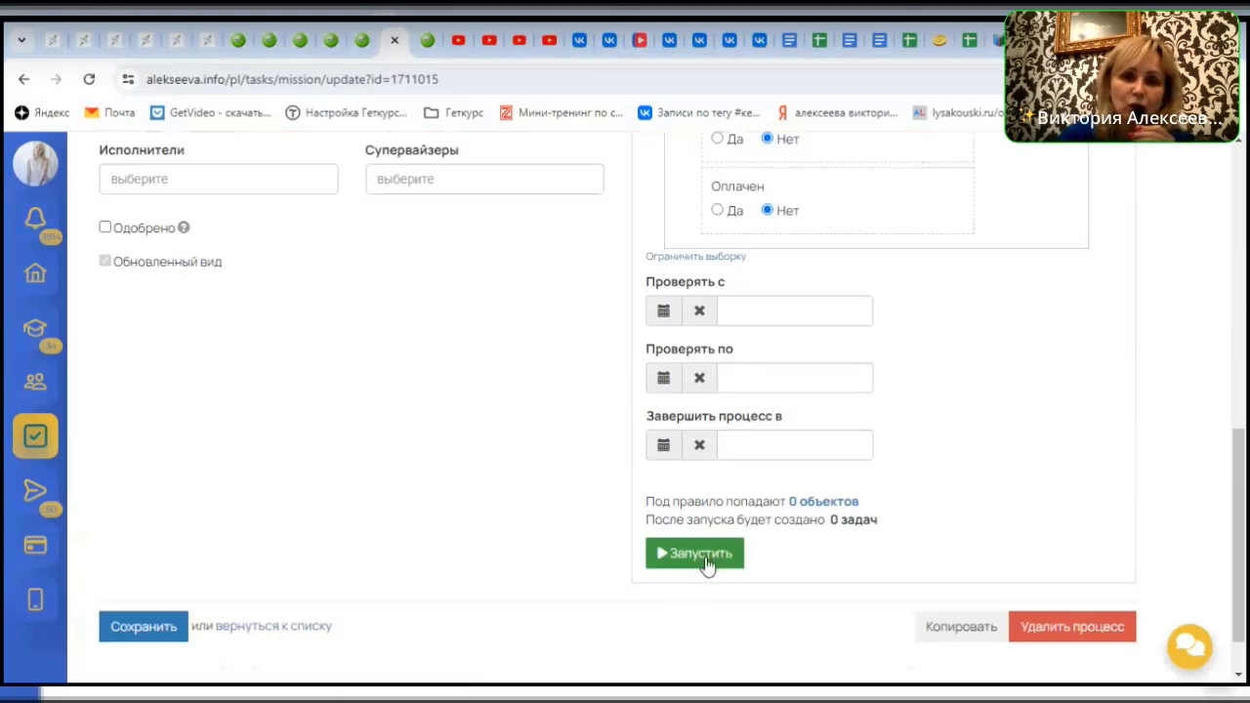
scroll(405, 465, up, 2)
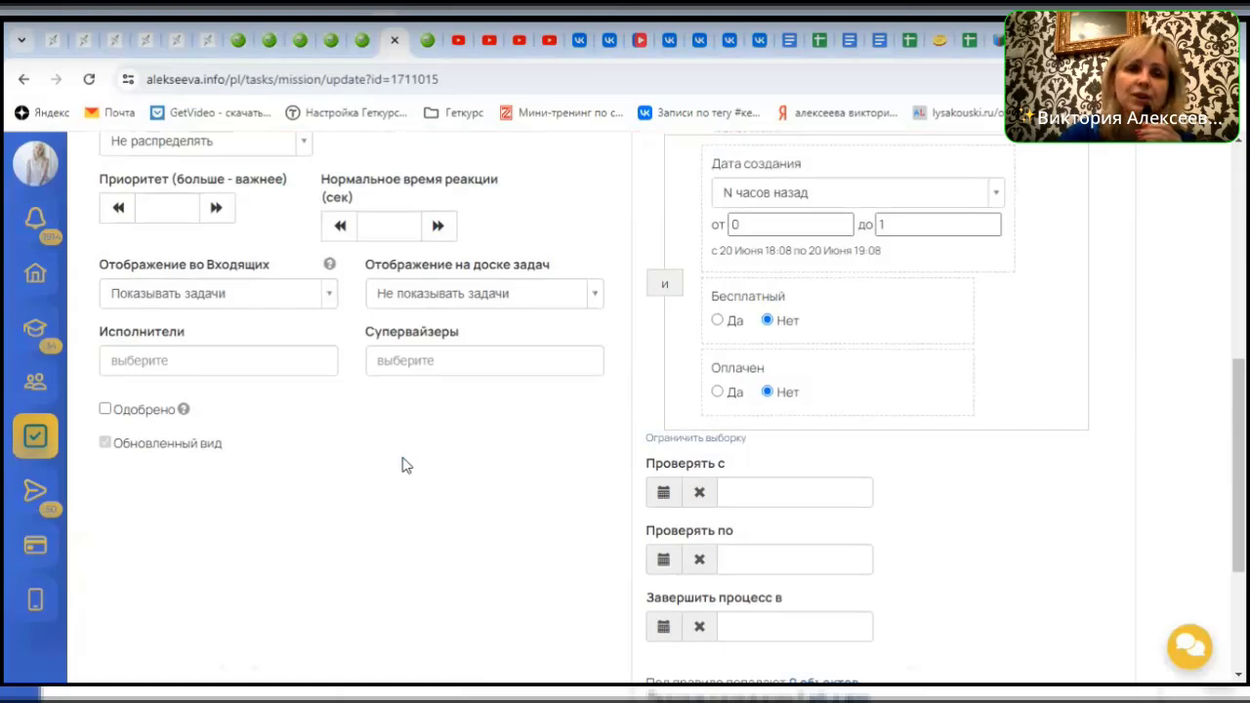
scroll(439, 449, down, 1)
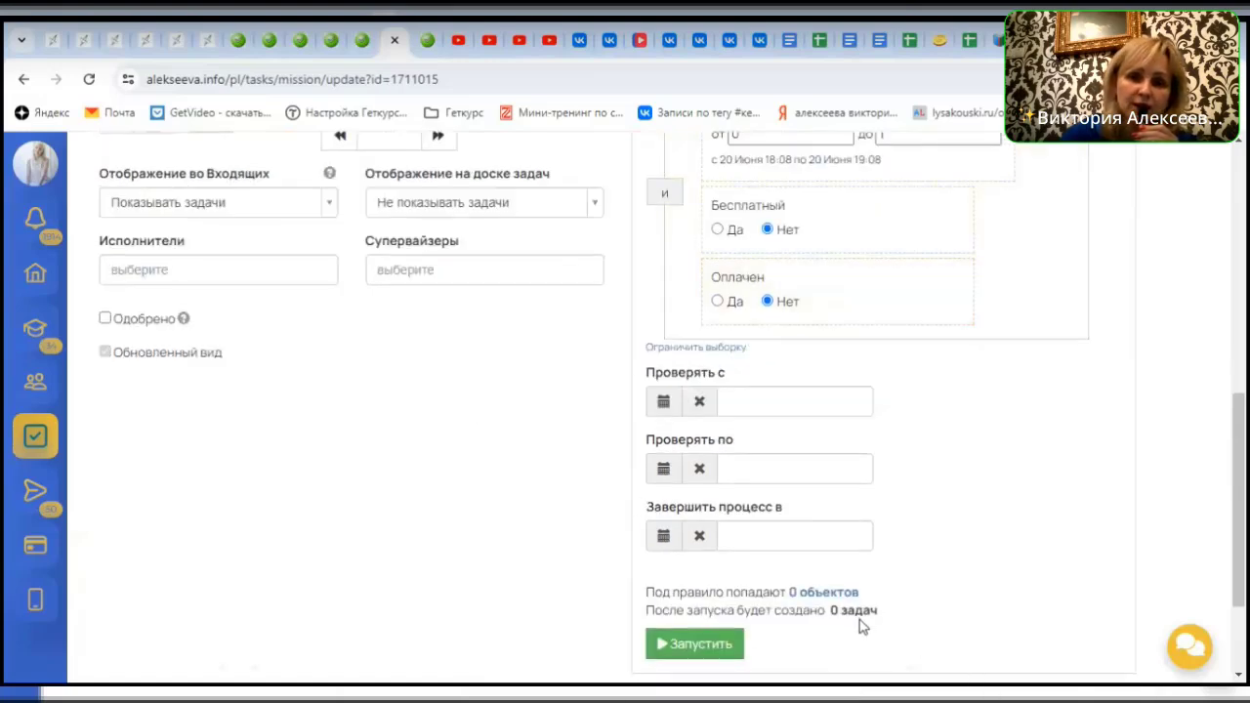
scroll(938, 313, up, 1)
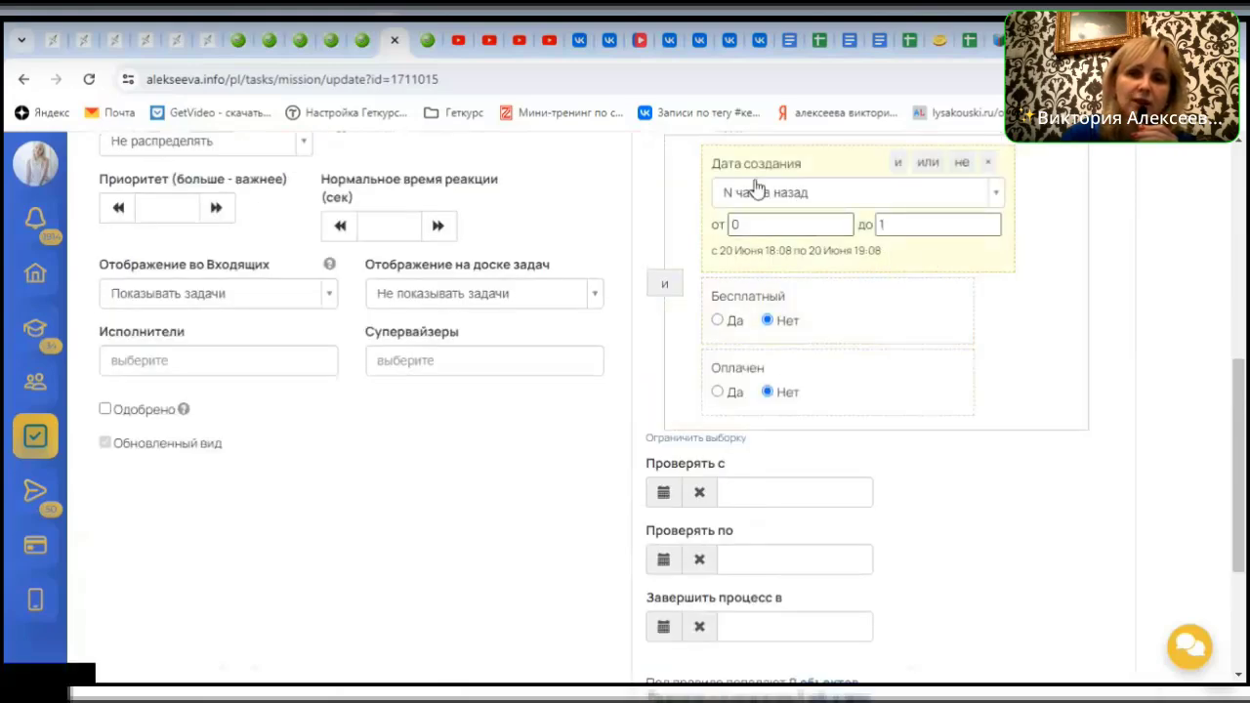
scroll(859, 285, down, 1)
scroll(874, 287, up, 2)
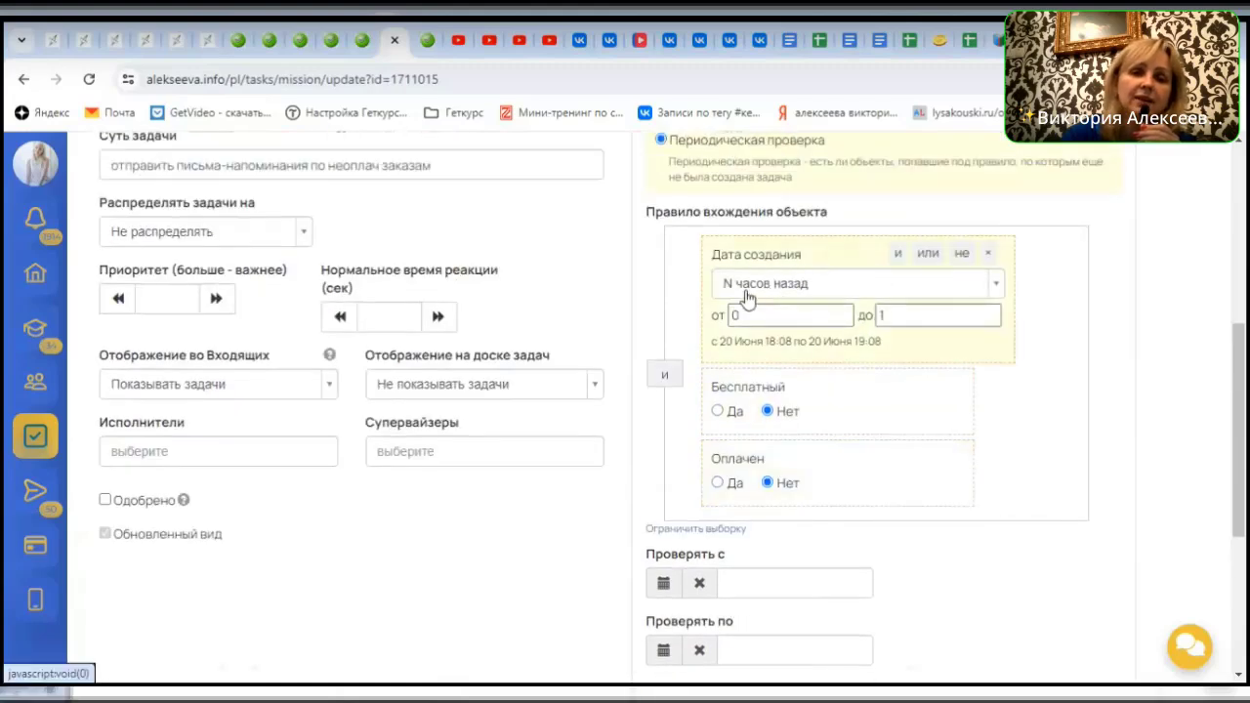
click(992, 287)
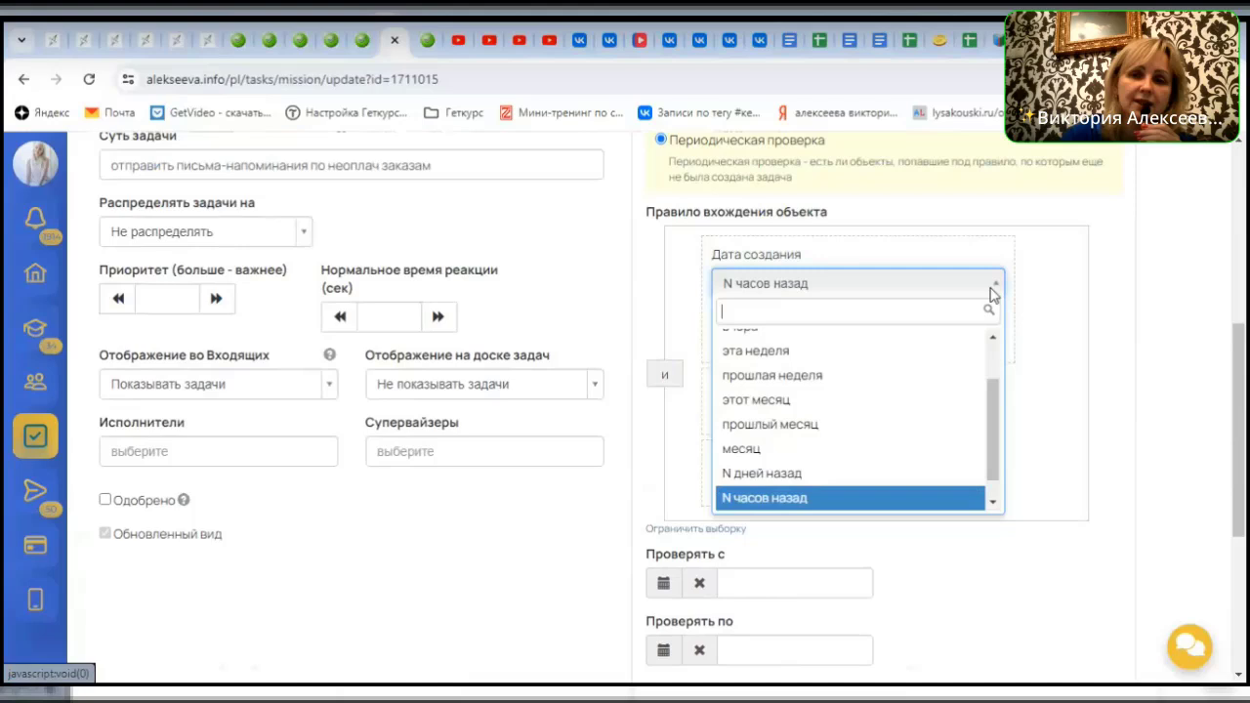
click(1053, 361)
scroll(739, 397, down, 3)
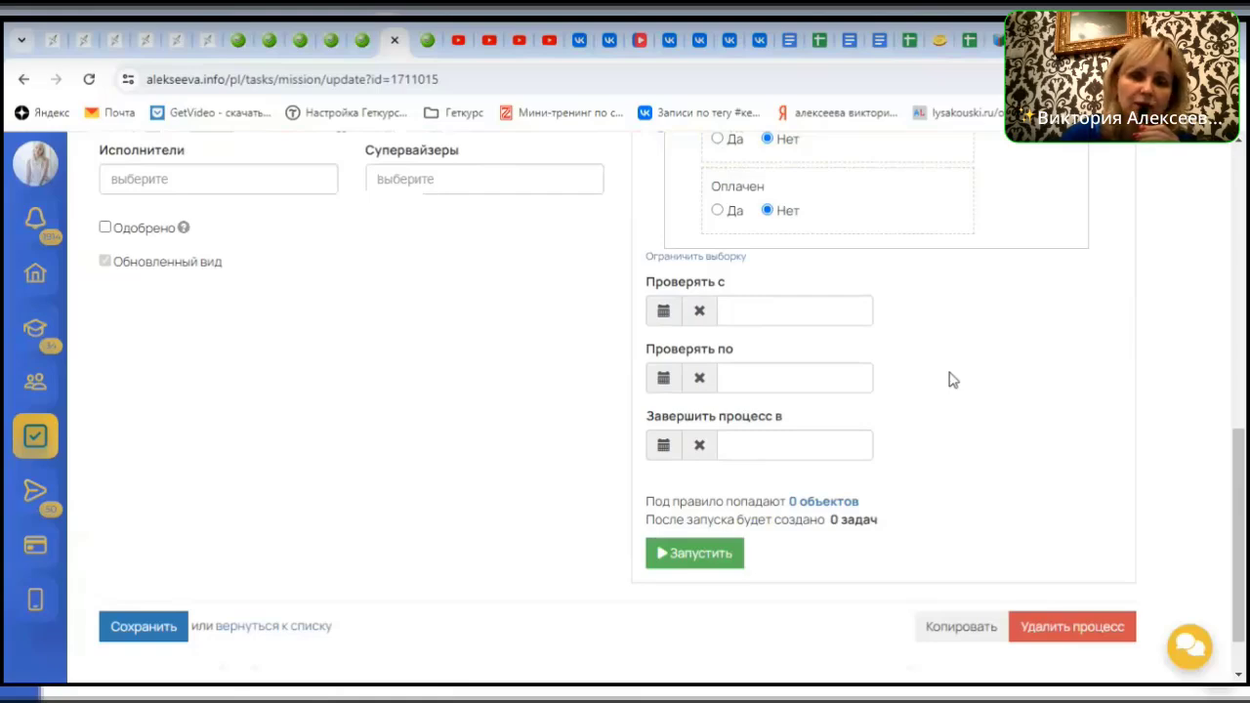
scroll(953, 380, up, 10)
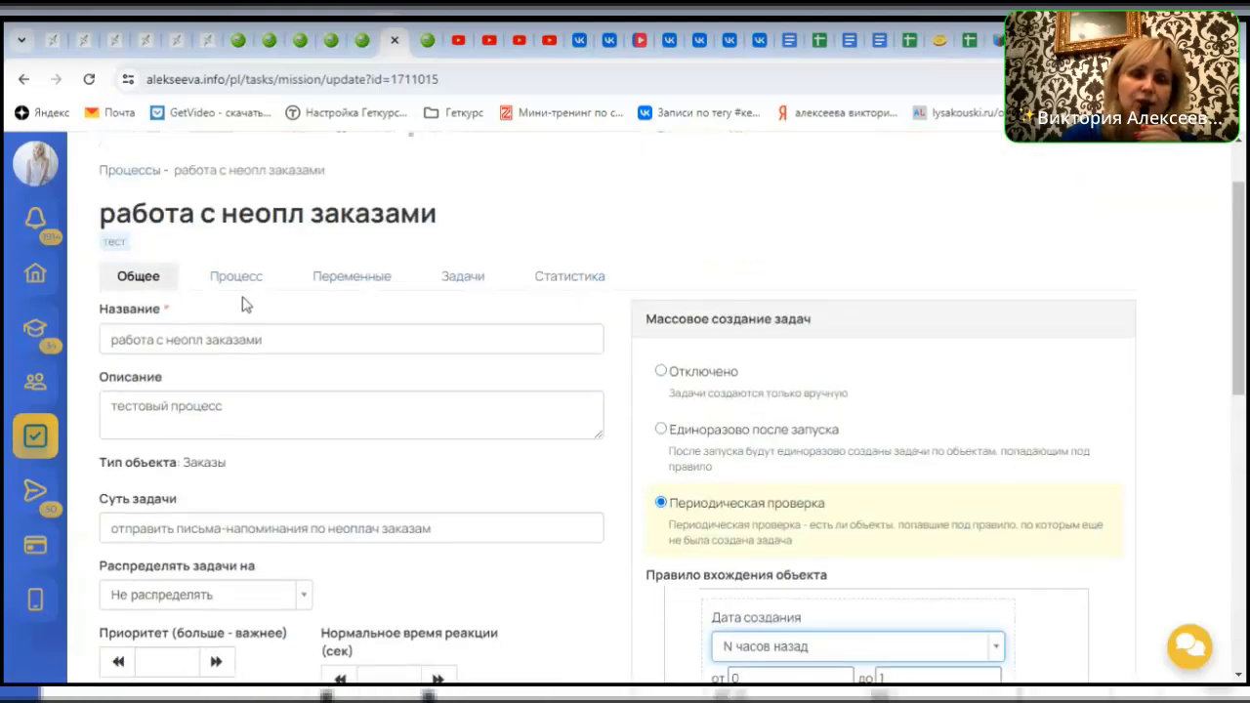
click(242, 283)
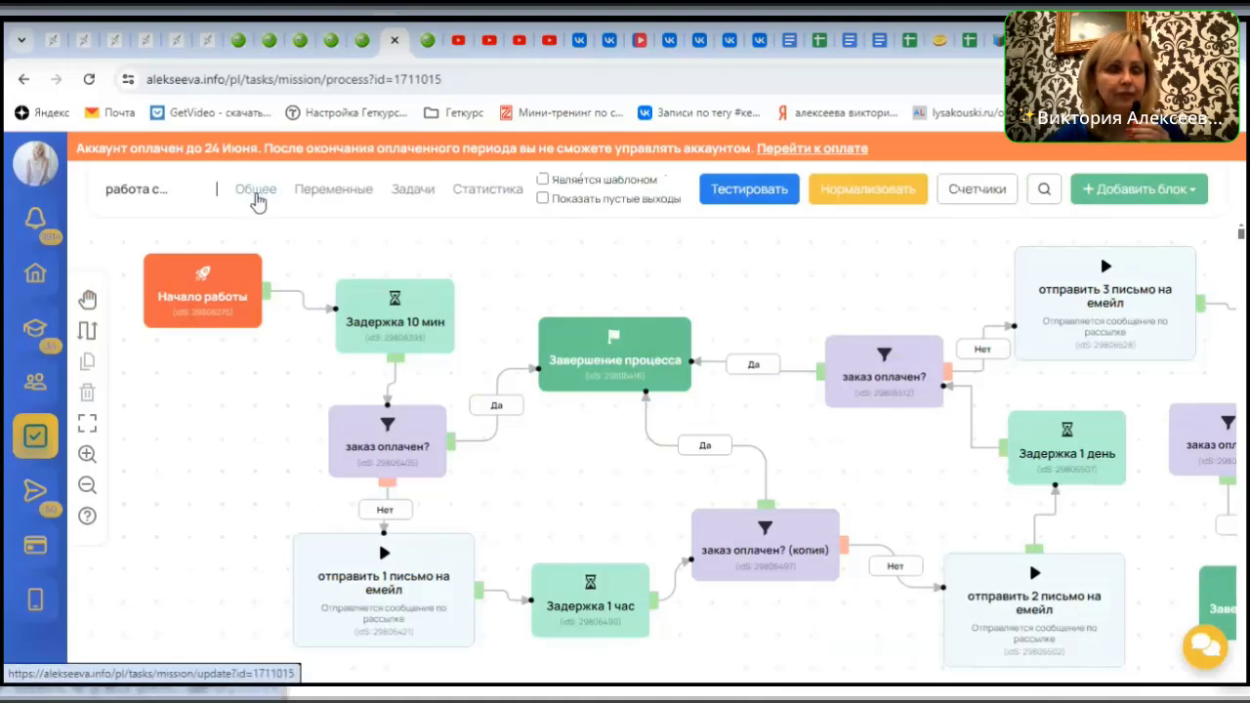
Reopen the general settings and compare the periodic-check entry conditions with the objects and tasks listed for launch
click(256, 193)
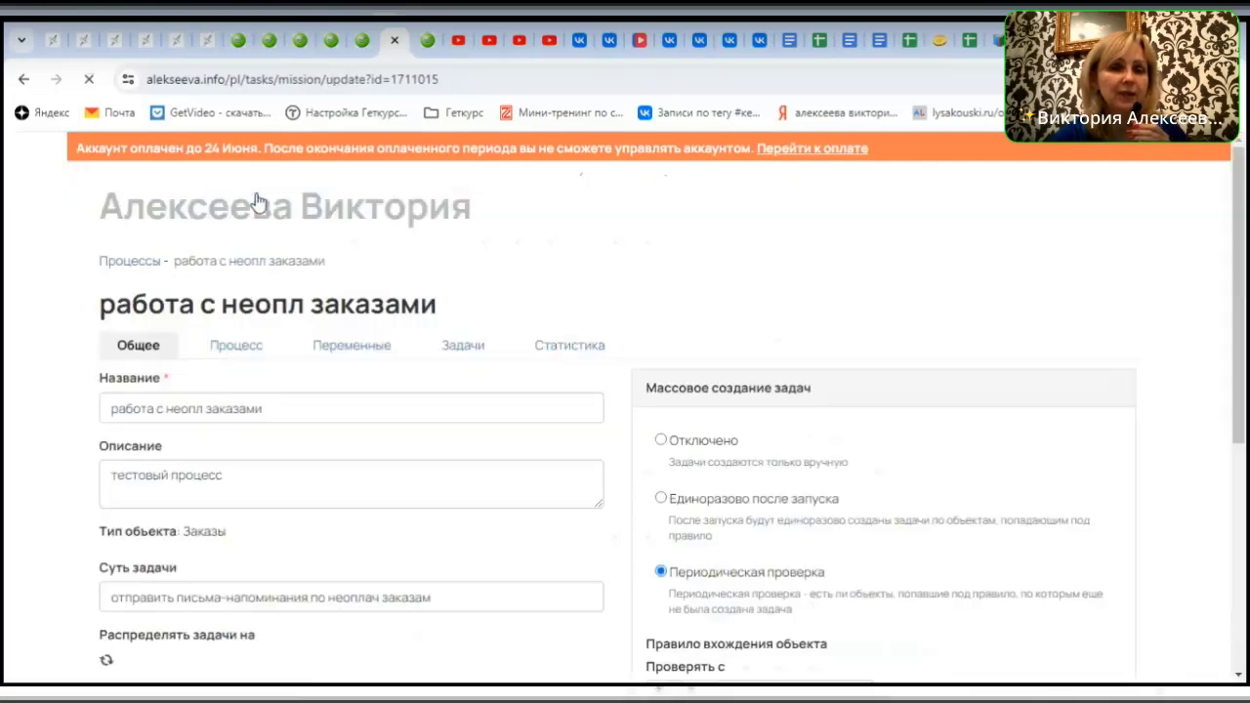
scroll(468, 467, down, 3)
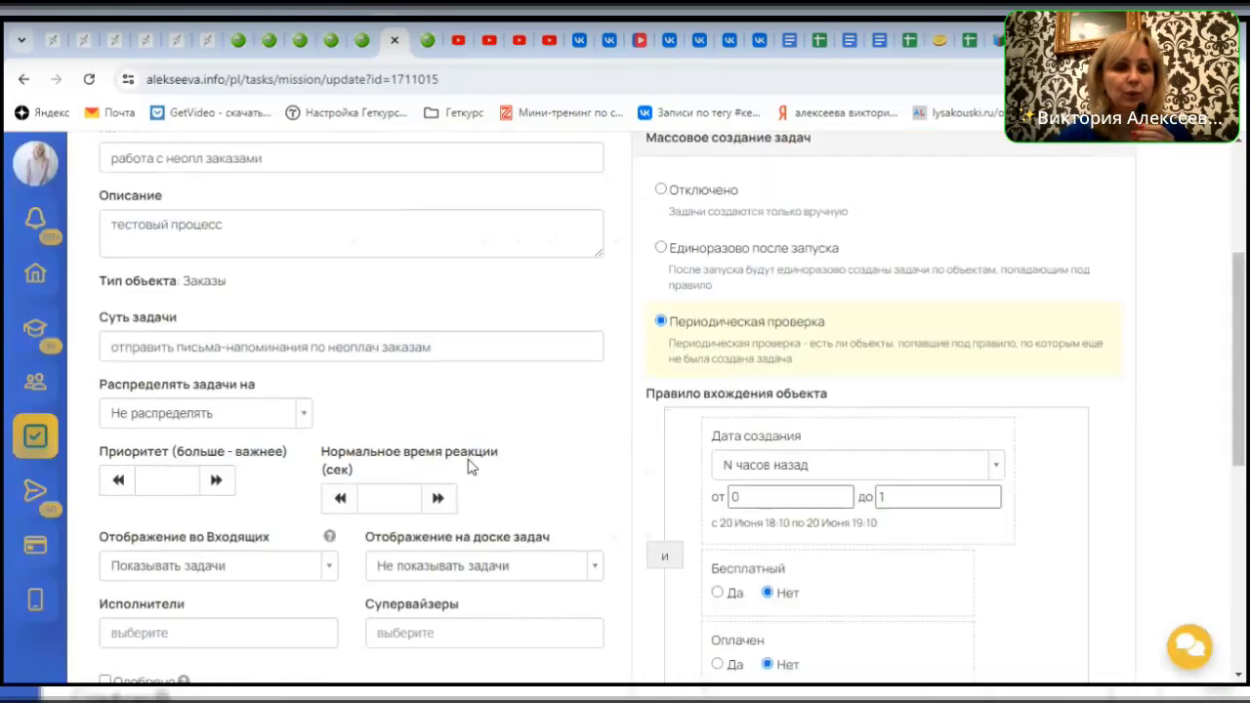
scroll(468, 467, down, 4)
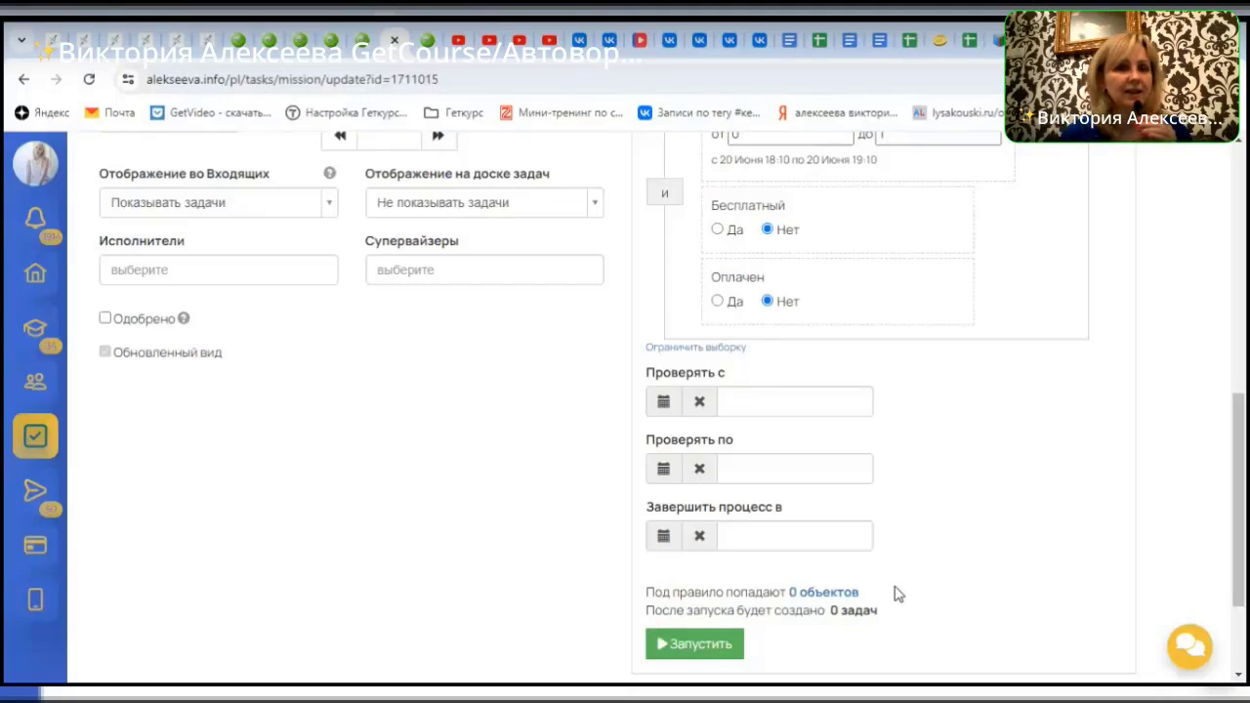
scroll(899, 454, up, 2)
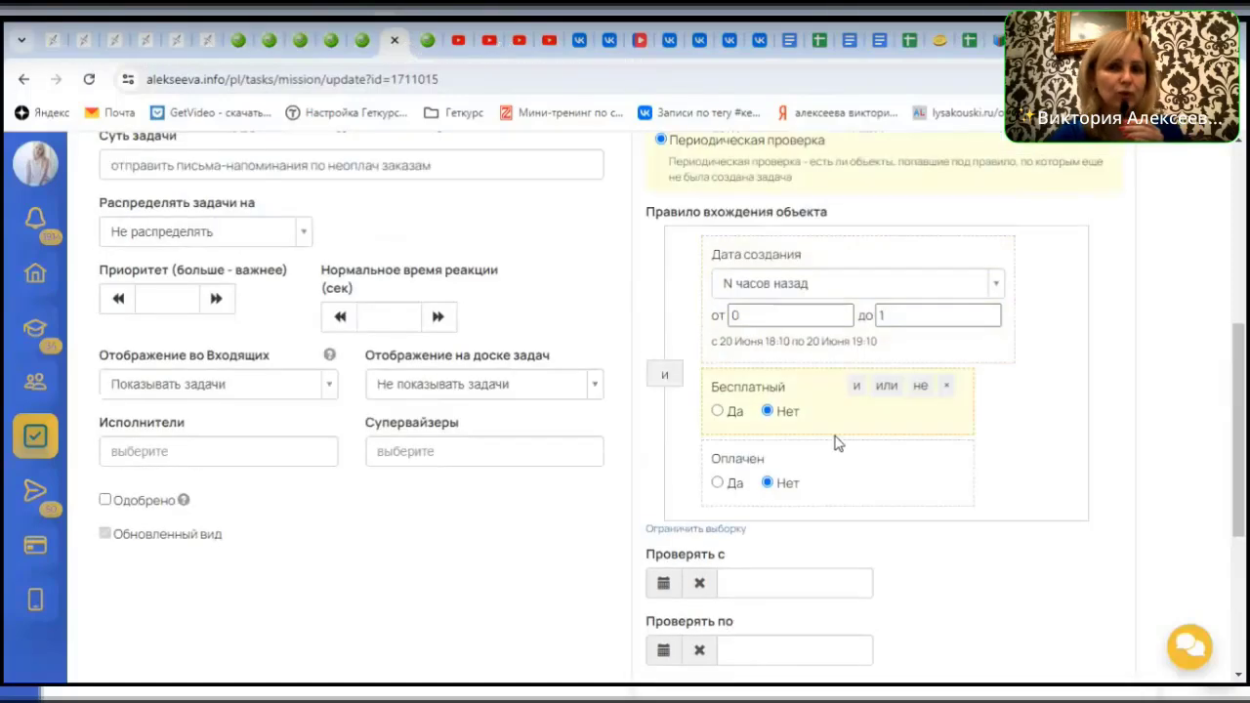
scroll(986, 418, down, 2)
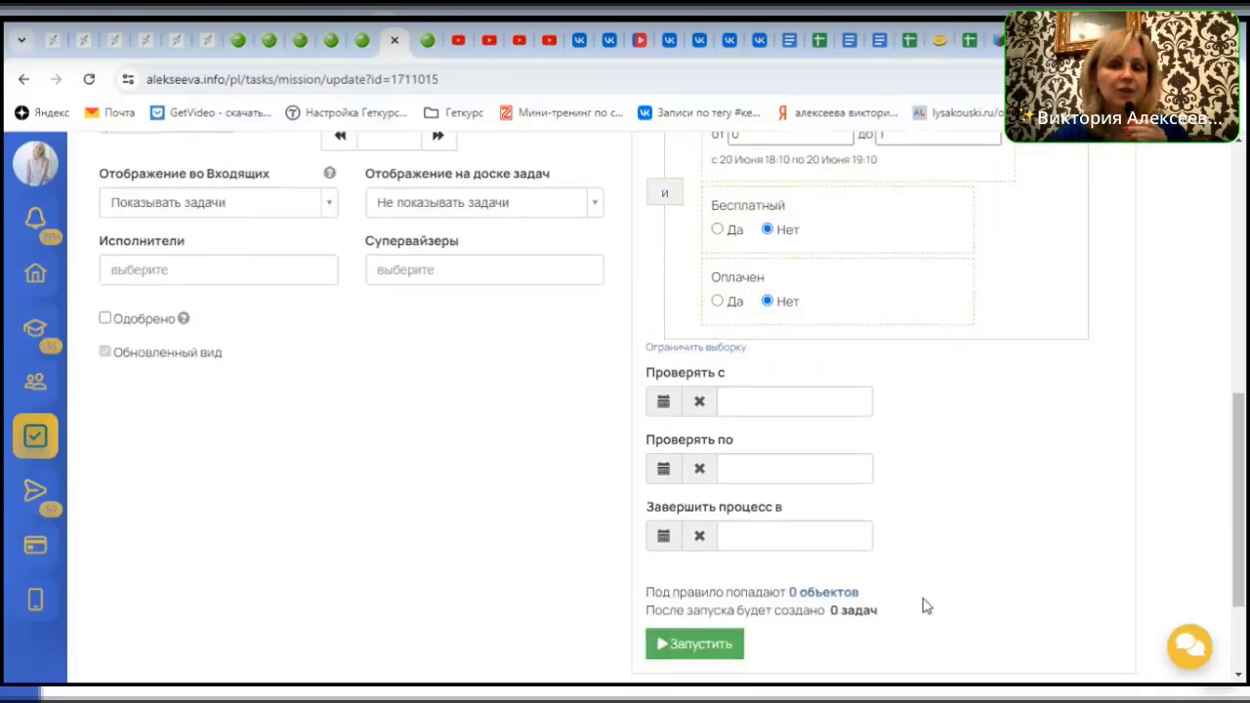
scroll(918, 542, up, 2)
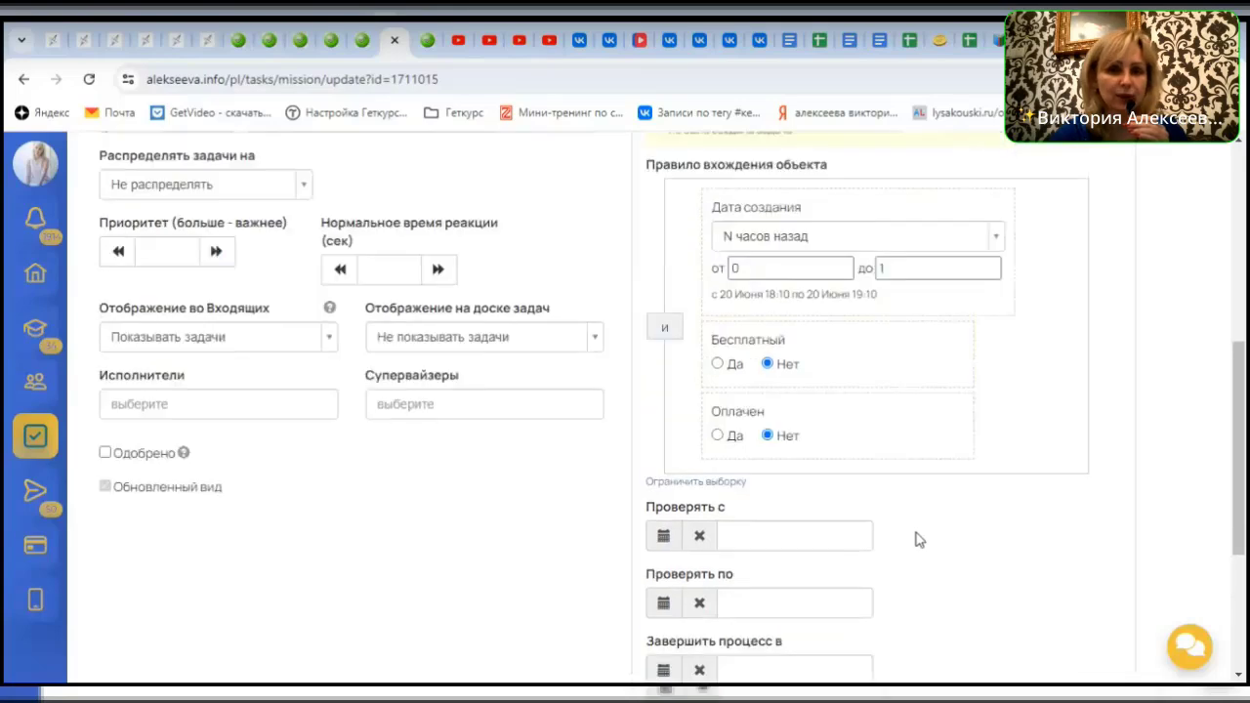
scroll(1012, 541, up, 4)
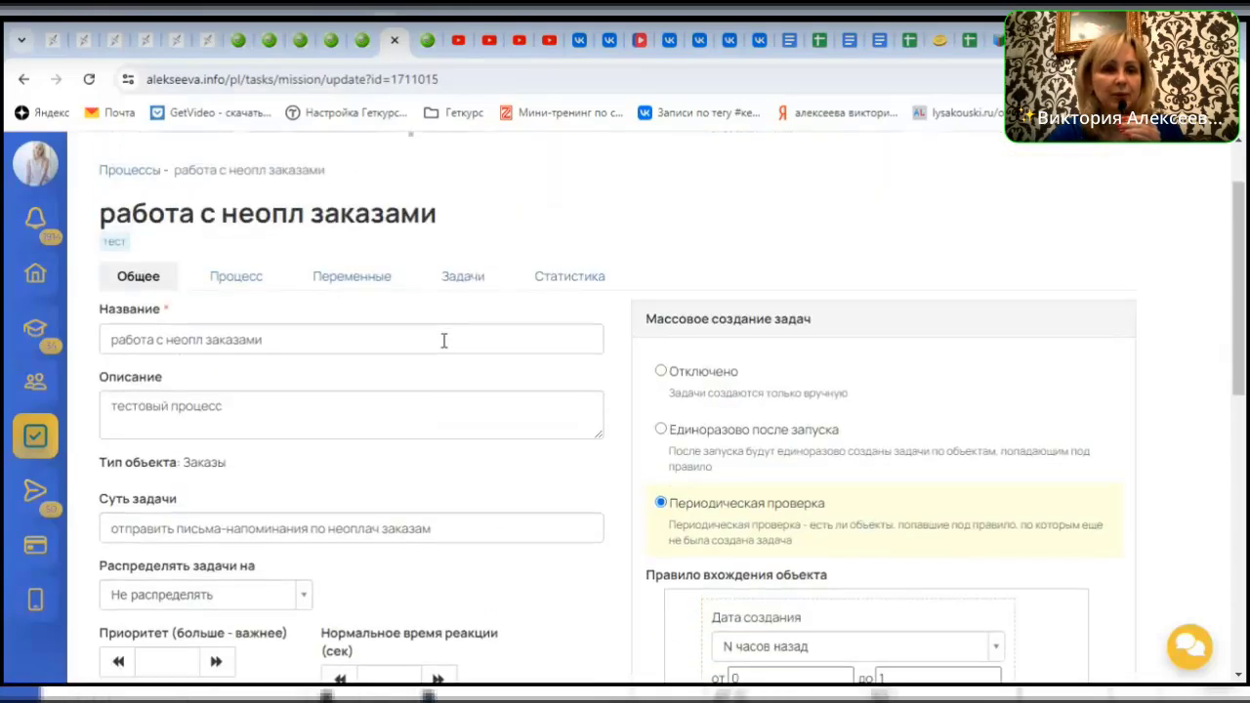